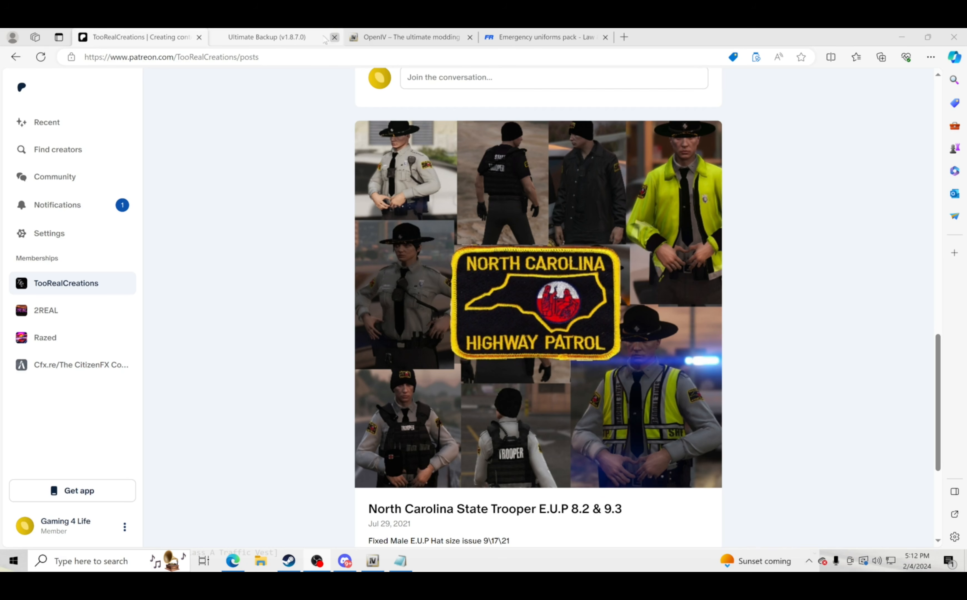
Review the open download pages for Ultimate Backup, OpenIV, the Emergency uniforms pack and the TooRealCreations trooper uniforms
{"action": "left_click", "coordinate": [298, 38]}
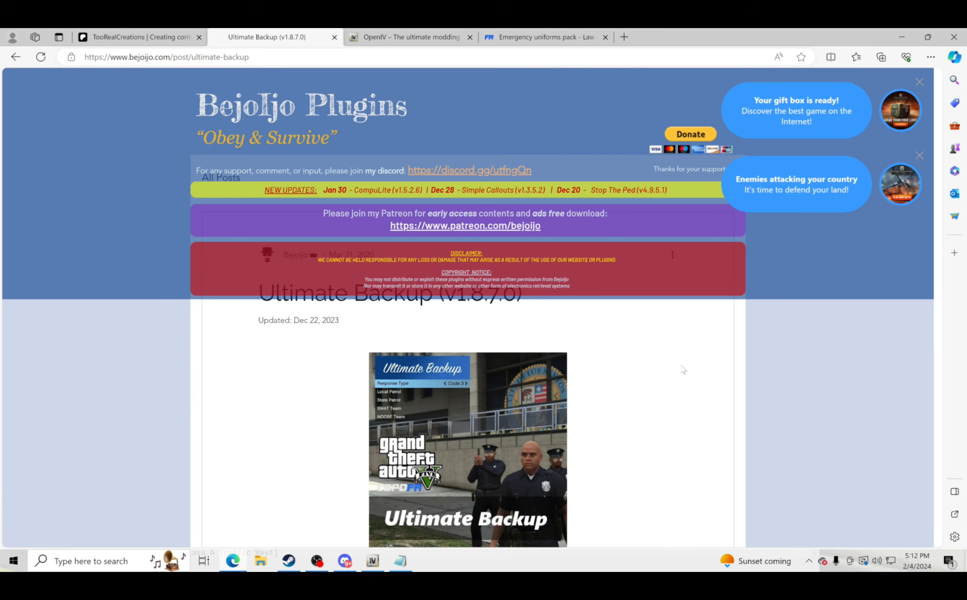
{"action": "left_click", "coordinate": [447, 40]}
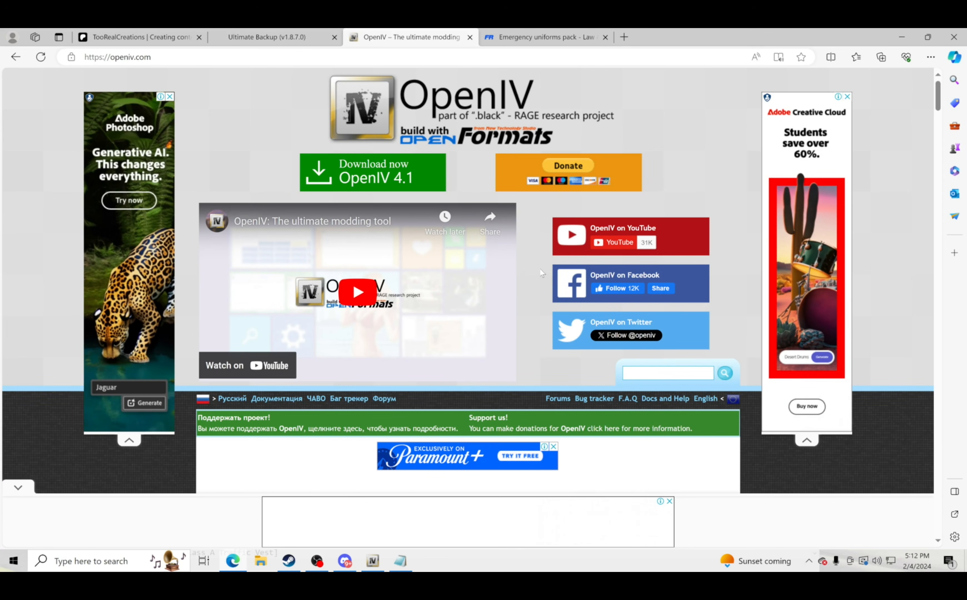
{"action": "left_click", "coordinate": [534, 39]}
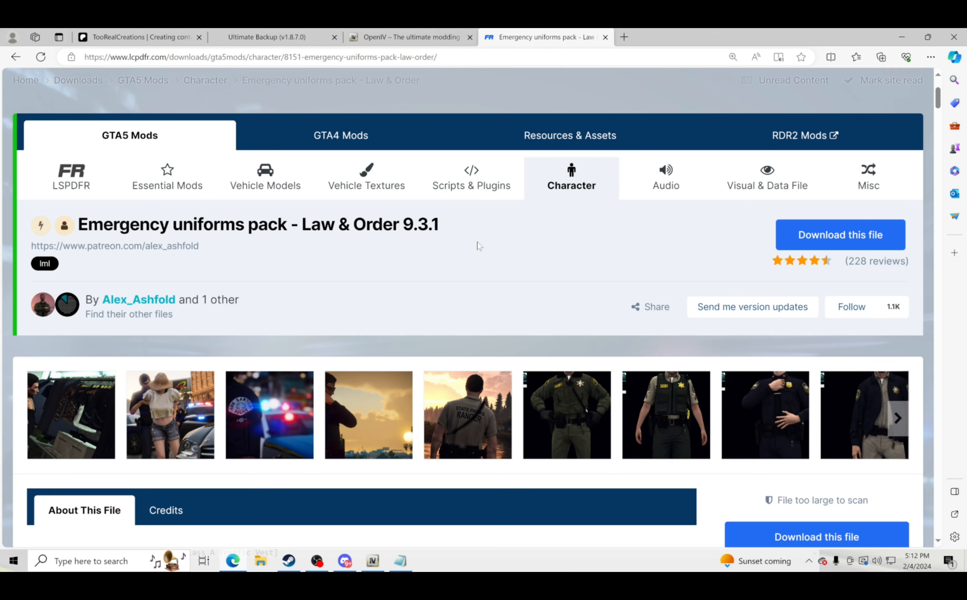
{"action": "left_click", "coordinate": [278, 37]}
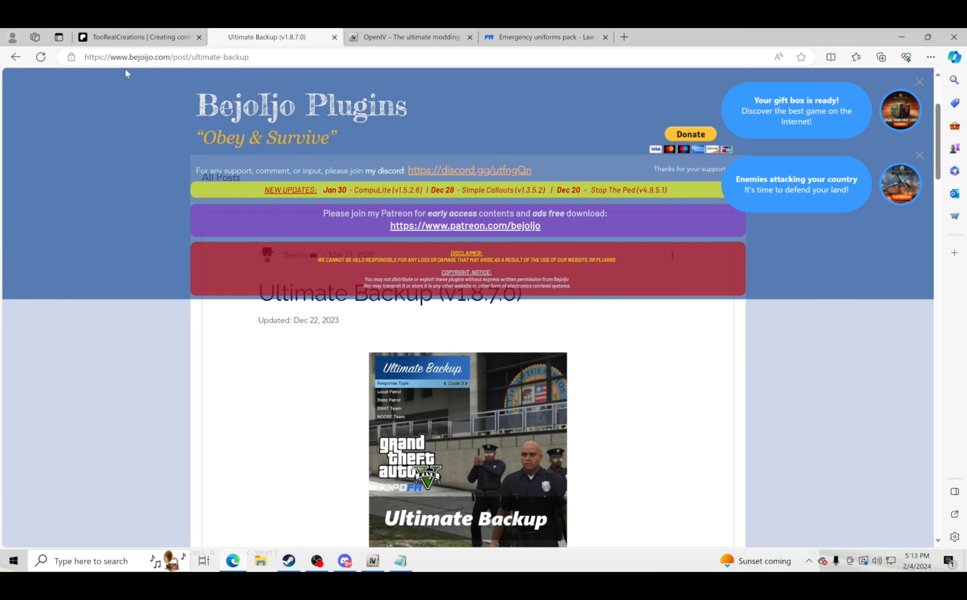
{"action": "left_click", "coordinate": [147, 36]}
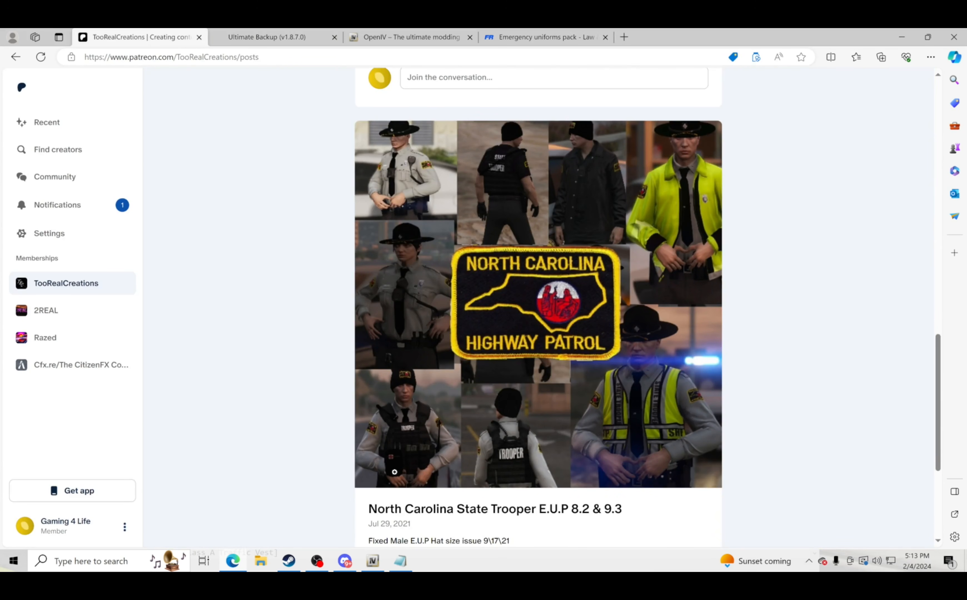
Switch to Discord and look over the resources and rules channels of the BejoIjo Plugins server
{"action": "left_click", "coordinate": [347, 561]}
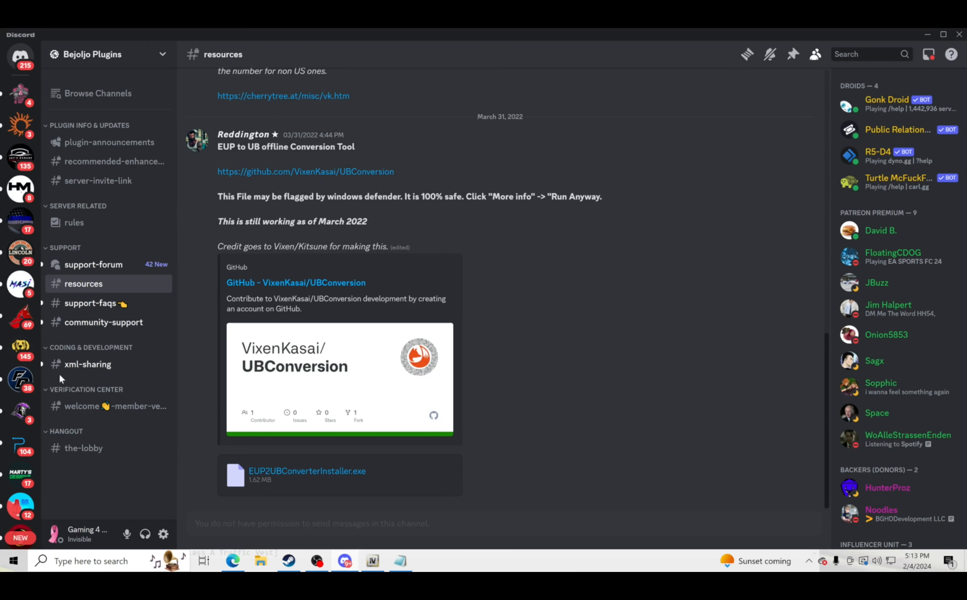
{"action": "scroll", "coordinate": [556, 295], "scroll_direction": "up", "scroll_amount": 2}
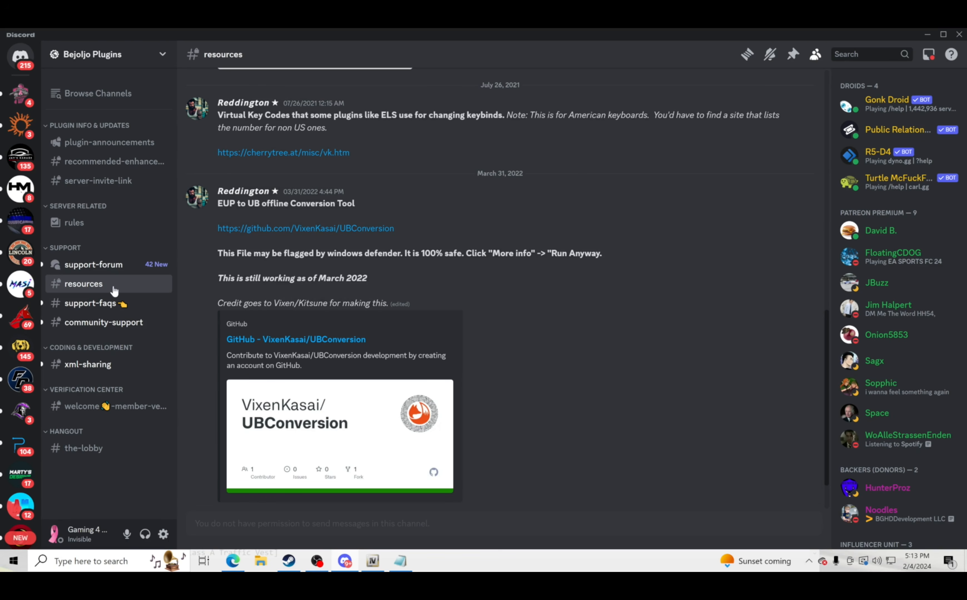
{"action": "scroll", "coordinate": [450, 328], "scroll_direction": "down", "scroll_amount": 2}
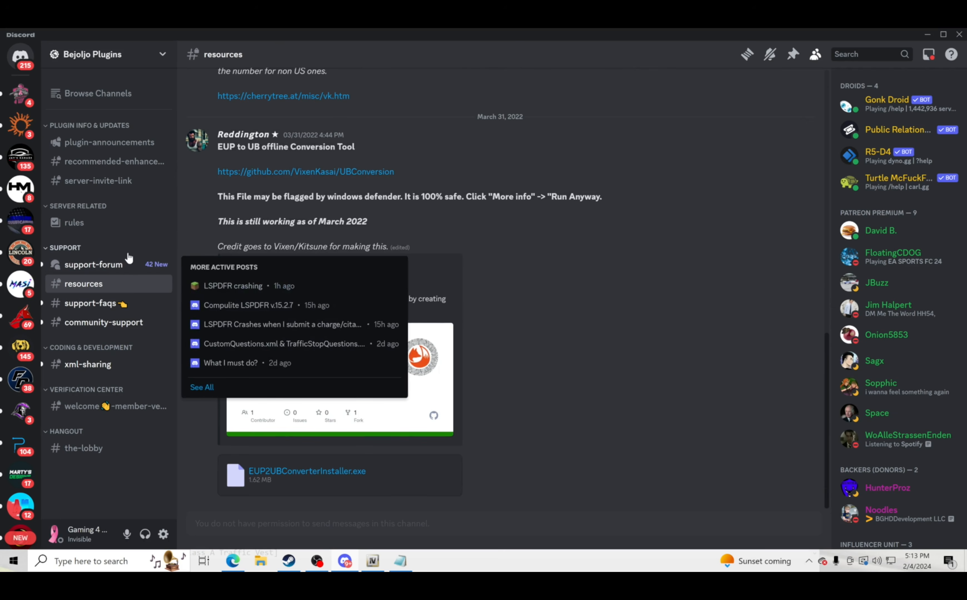
{"action": "left_click", "coordinate": [92, 226]}
{"action": "scroll", "coordinate": [238, 488], "scroll_direction": "down", "scroll_amount": 5}
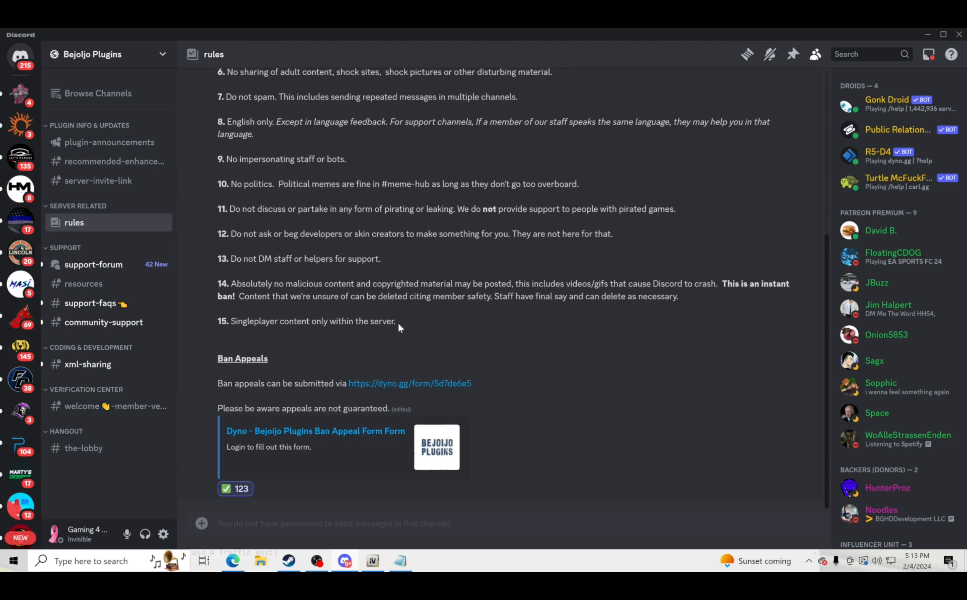
{"action": "scroll", "coordinate": [447, 344], "scroll_direction": "up", "scroll_amount": 10}
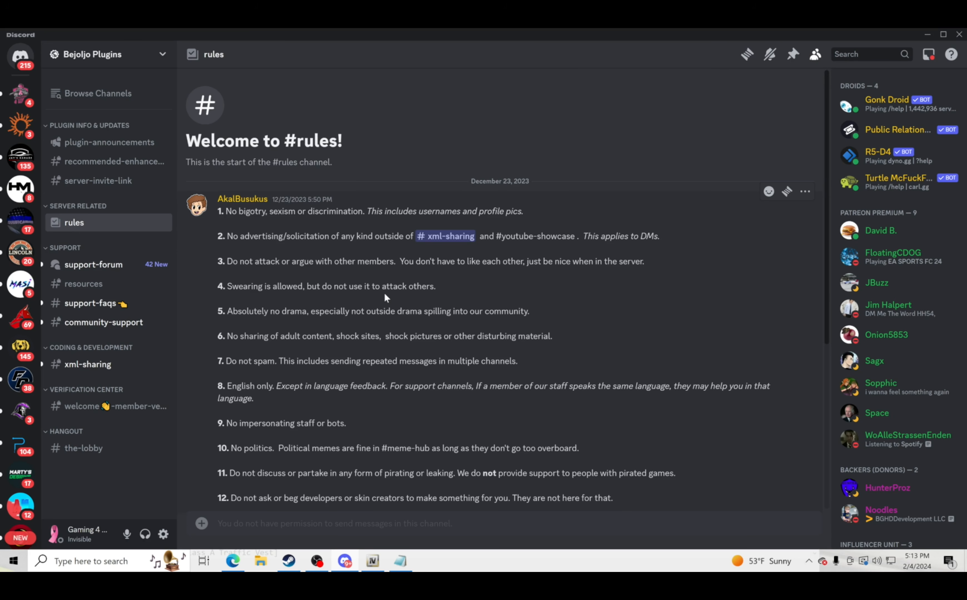
Download EUP2UBConverterInstaller.exe from the server's resources channel, continuing past the dangerous-download warning
{"action": "left_click", "coordinate": [113, 289]}
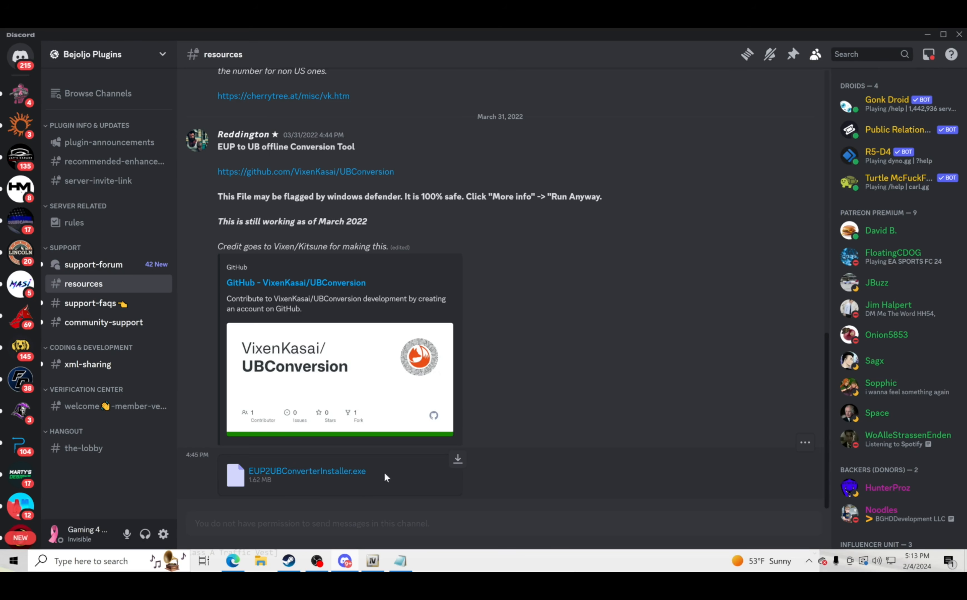
{"action": "left_click", "coordinate": [457, 459]}
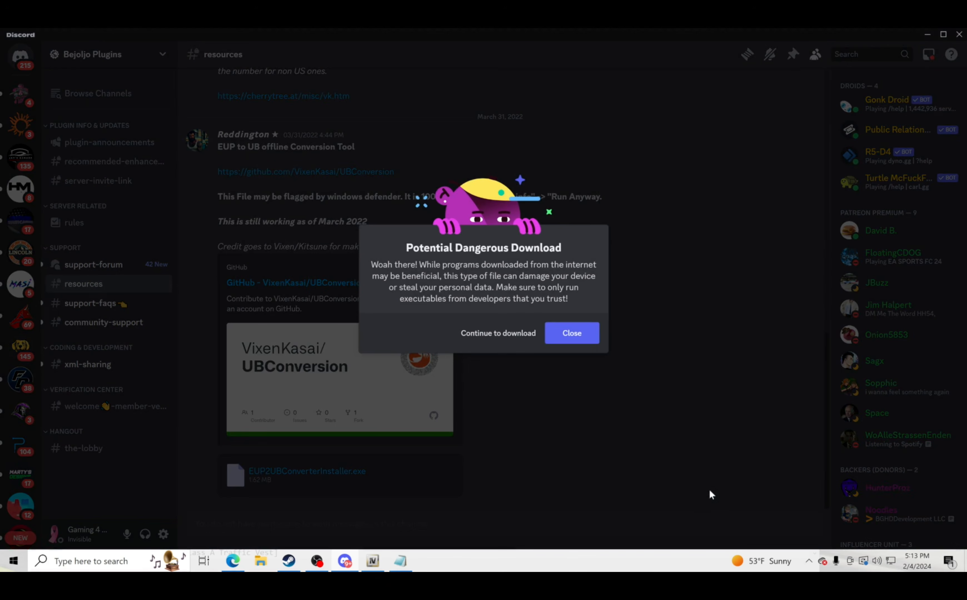
{"action": "left_click", "coordinate": [523, 336]}
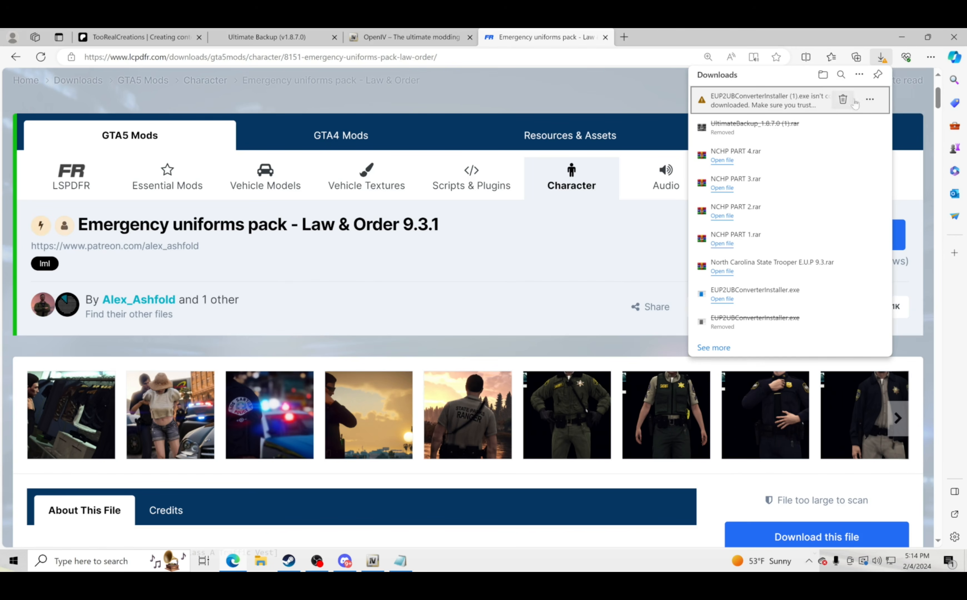
Keep the flagged EUP2UBConverterInstaller (1).exe download in the browser despite the SmartScreen warning
{"action": "left_click", "coordinate": [870, 99]}
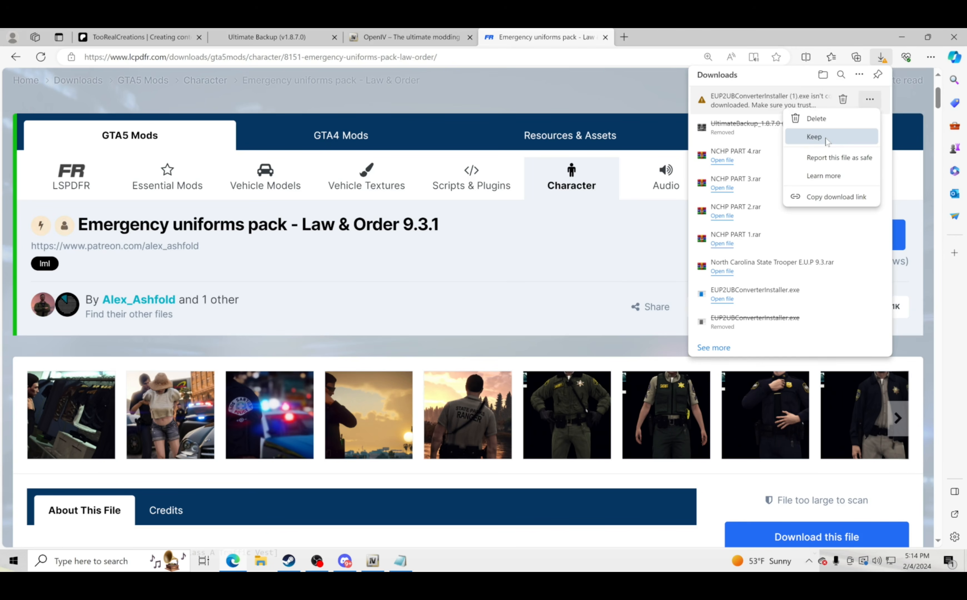
{"action": "left_click", "coordinate": [827, 142]}
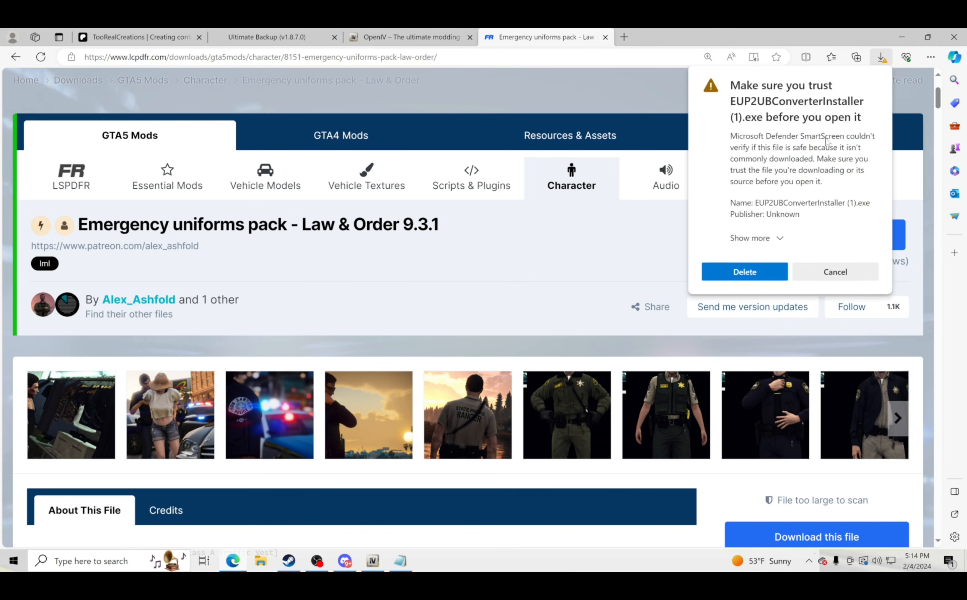
{"action": "left_click", "coordinate": [768, 240]}
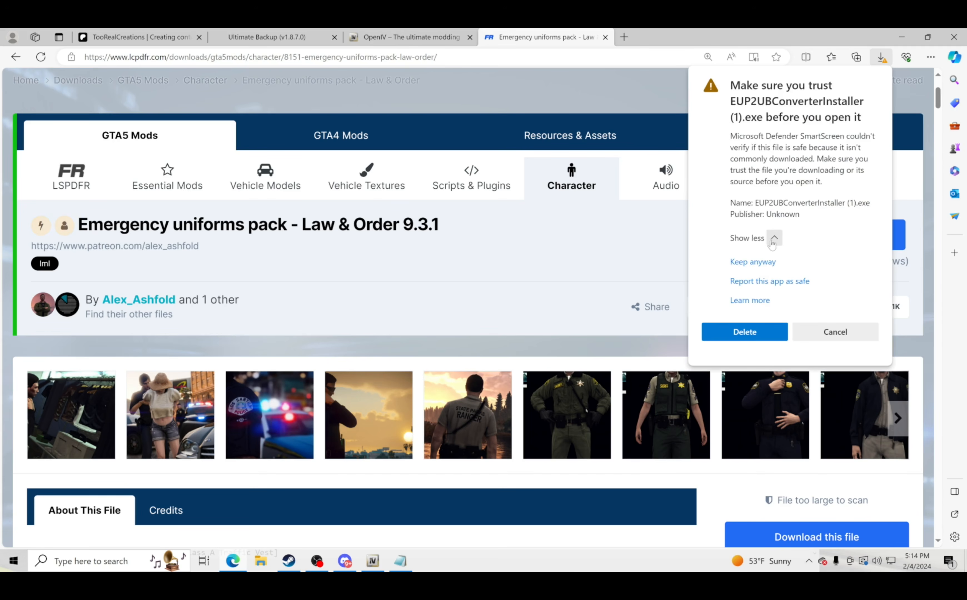
{"action": "left_click", "coordinate": [762, 268]}
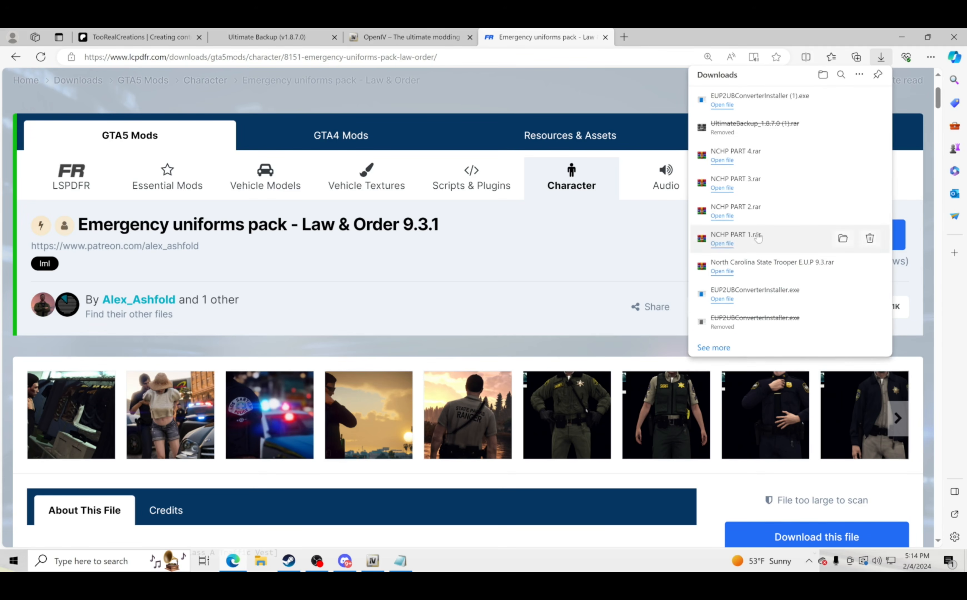
Run the downloaded converter installer past Windows protection and install EUP2UBConverter in the default folder with a desktop icon
{"action": "left_click", "coordinate": [726, 106]}
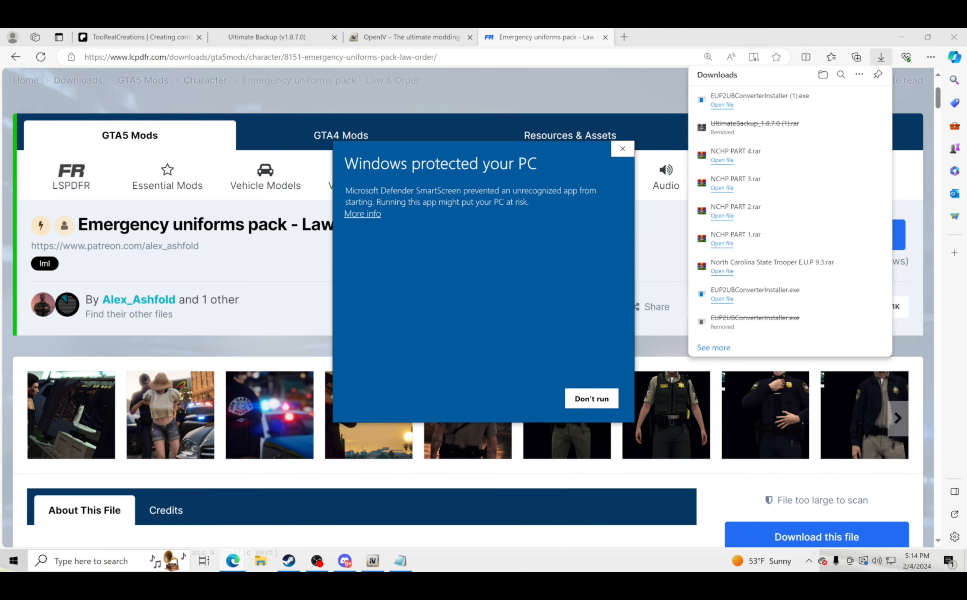
{"action": "left_click", "coordinate": [378, 216]}
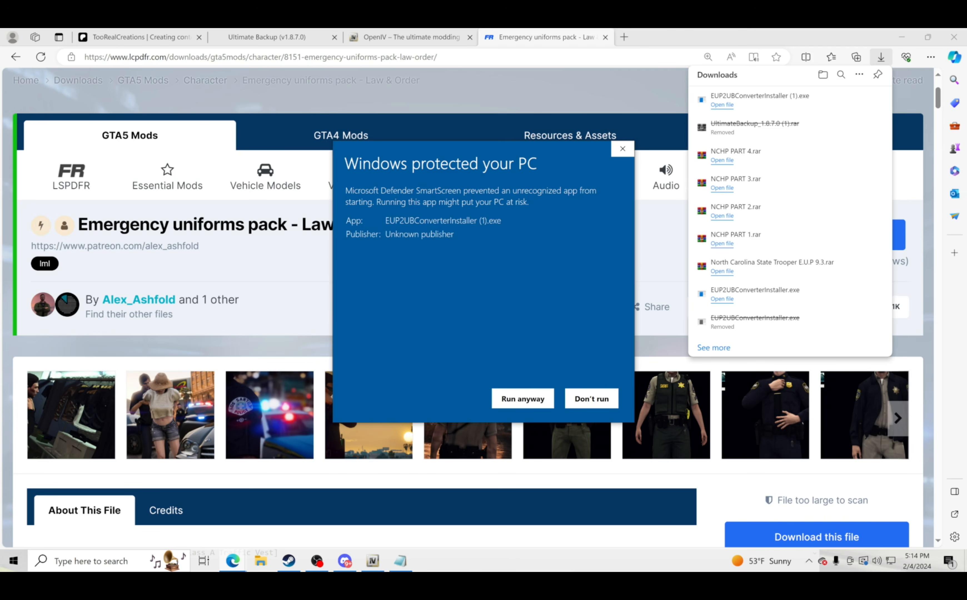
{"action": "left_click", "coordinate": [520, 400]}
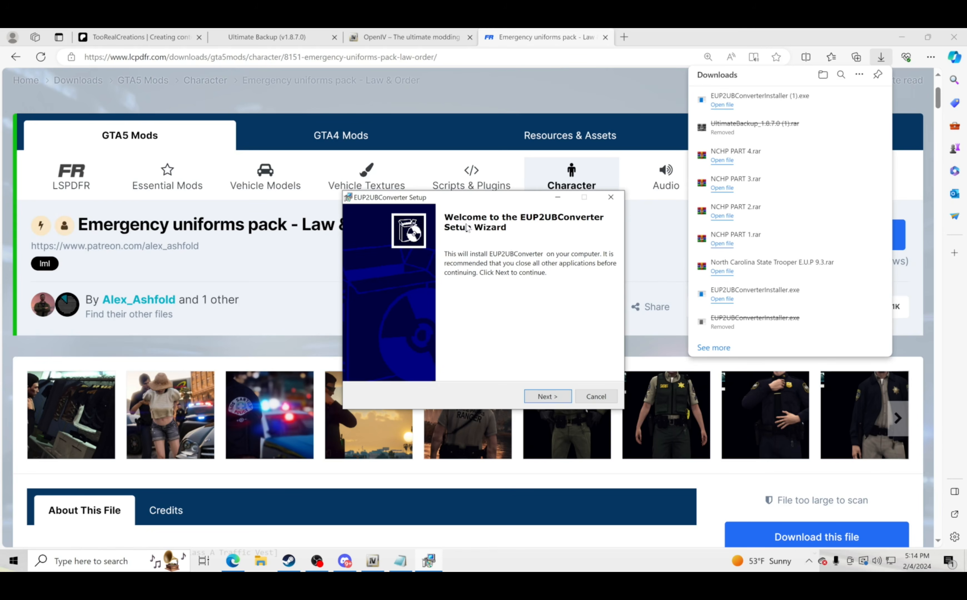
{"action": "left_click_drag", "start_coordinate": [453, 198], "coordinate": [451, 125]}
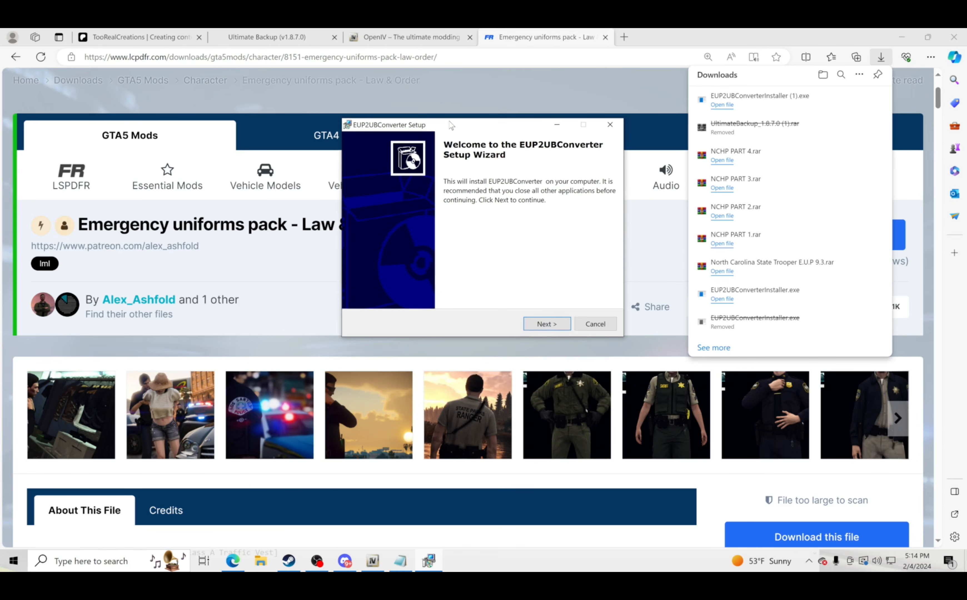
{"action": "left_click", "coordinate": [541, 325]}
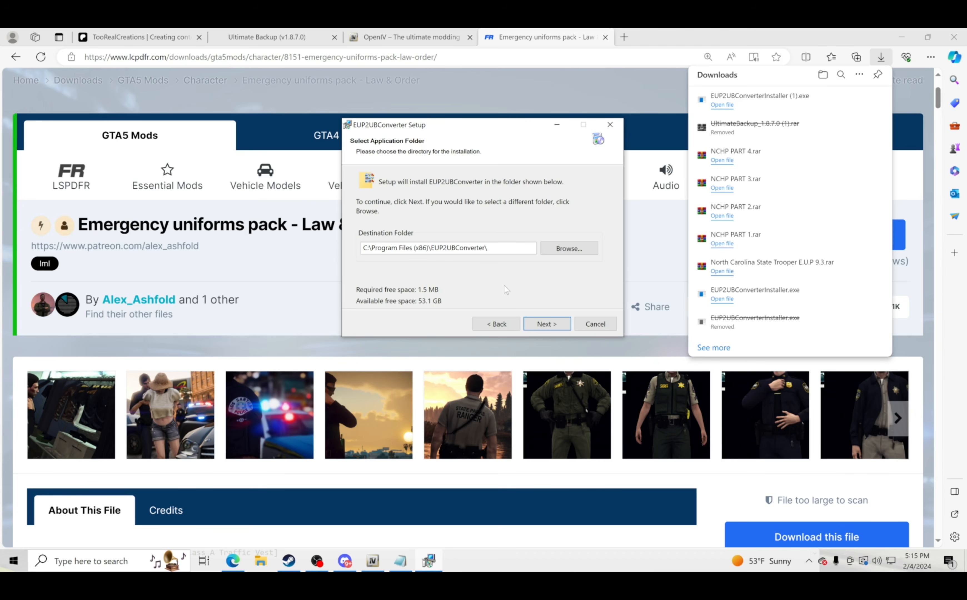
{"action": "left_click", "coordinate": [545, 325]}
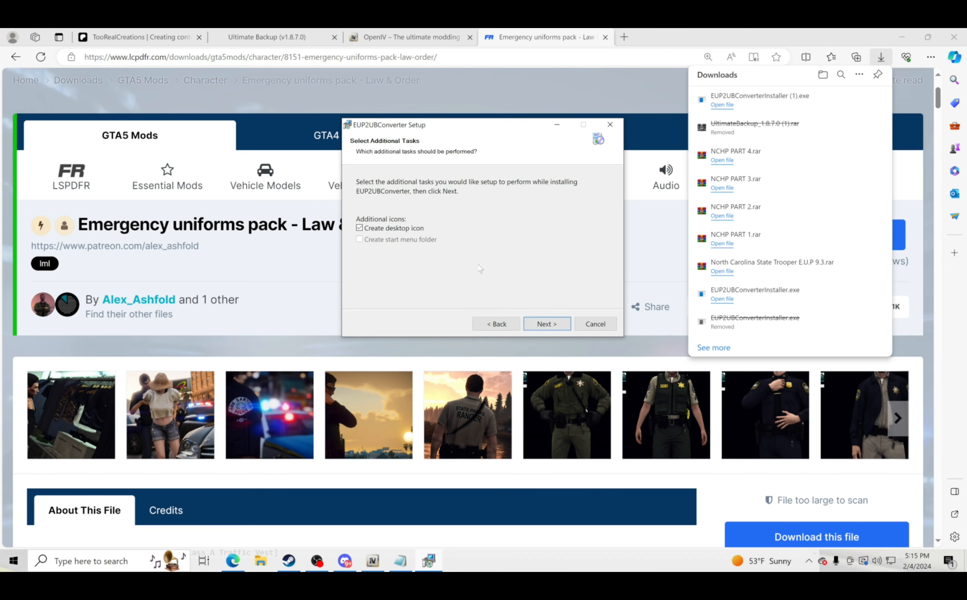
{"action": "left_click", "coordinate": [544, 325]}
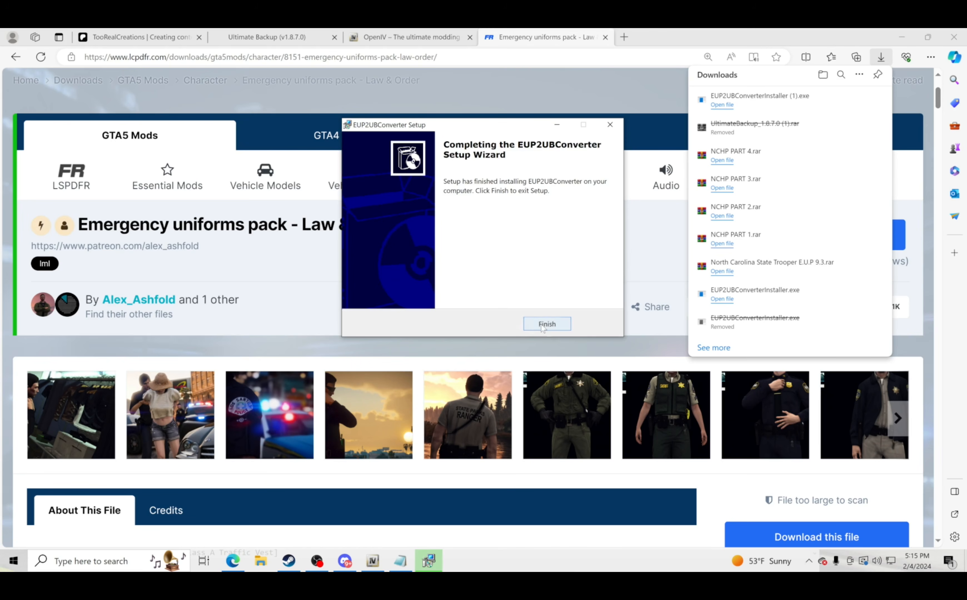
{"action": "left_click", "coordinate": [547, 324]}
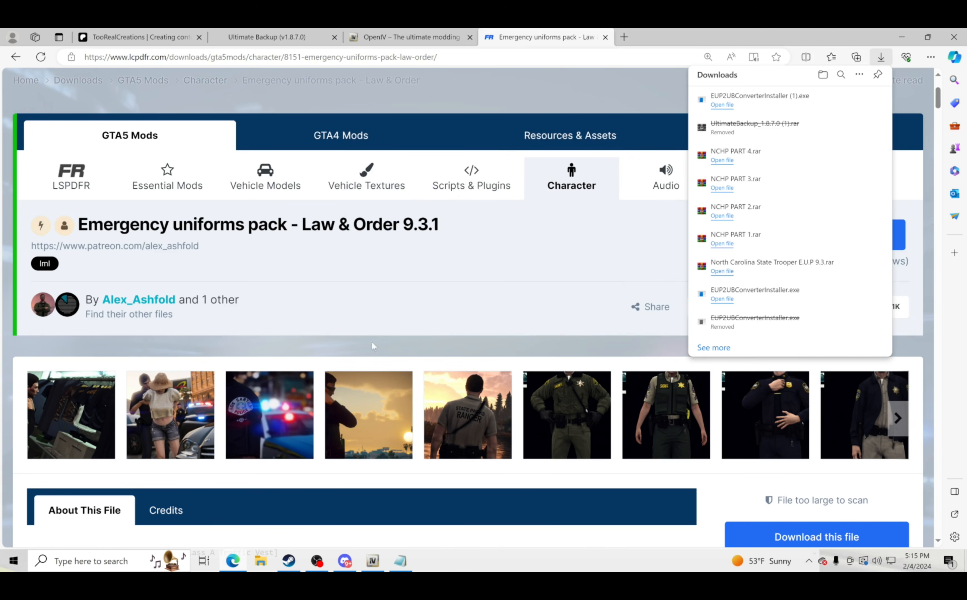
Look at the North Carolina State Trooper E.U.P 8.2 & 9.3 post's download files on the TooRealCreations page, then minimize the browser
{"action": "left_click", "coordinate": [130, 37]}
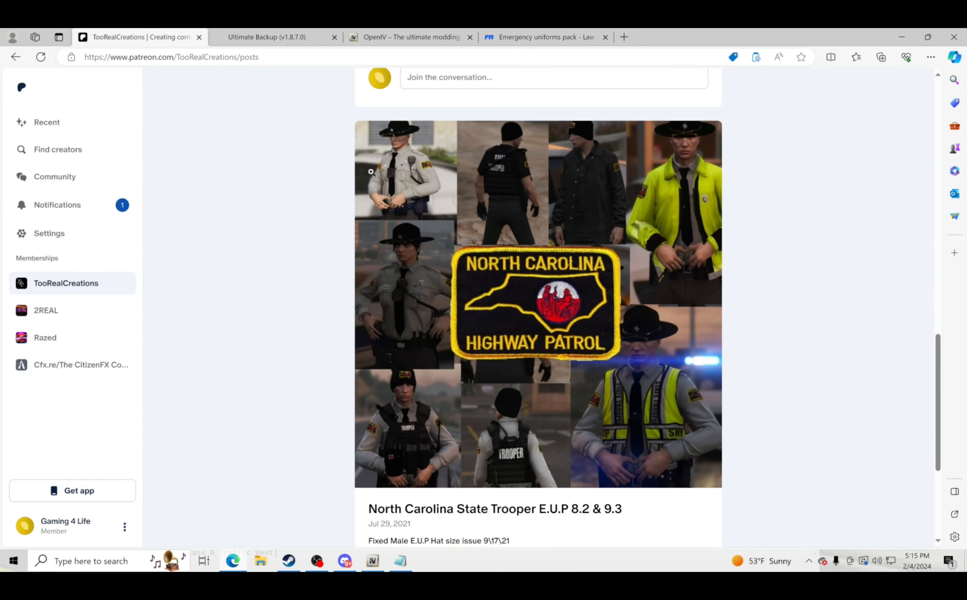
{"action": "scroll", "coordinate": [536, 431], "scroll_direction": "down", "scroll_amount": 2}
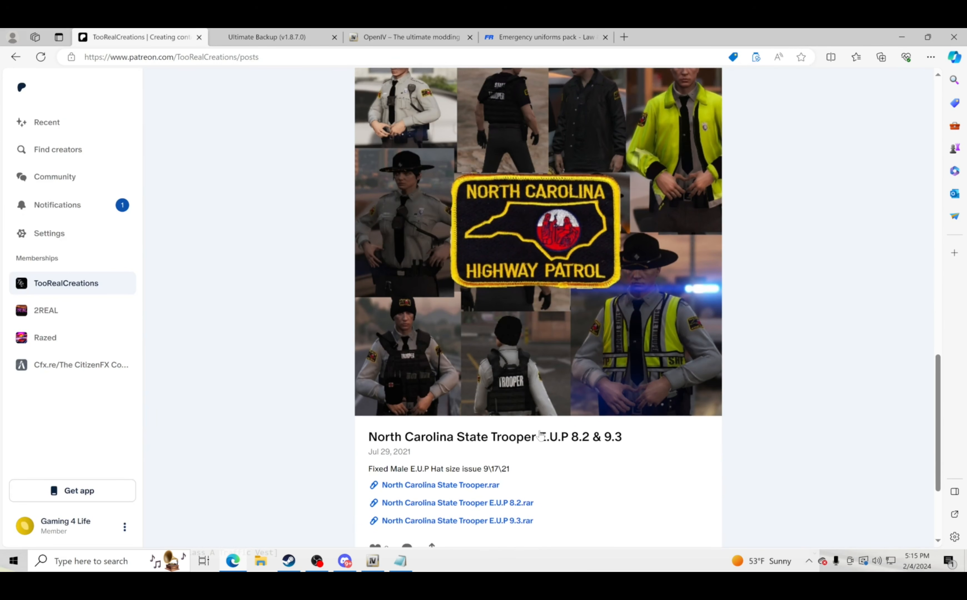
{"action": "left_click", "coordinate": [903, 30]}
Clear the desktop by minimizing Steam and closing the wardrobe text file and the running OpenIV
{"action": "left_click", "coordinate": [927, 35]}
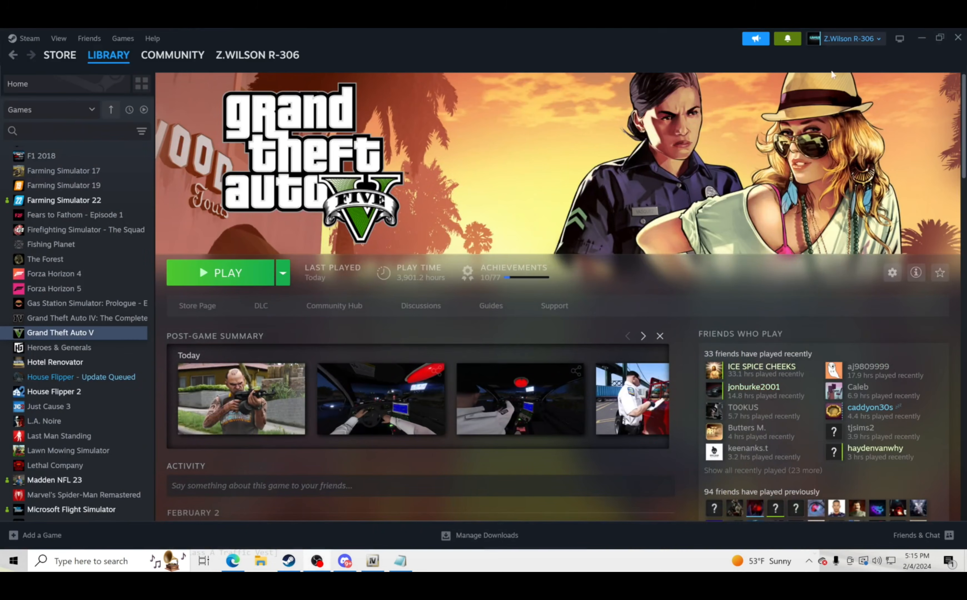
{"action": "left_click", "coordinate": [926, 32]}
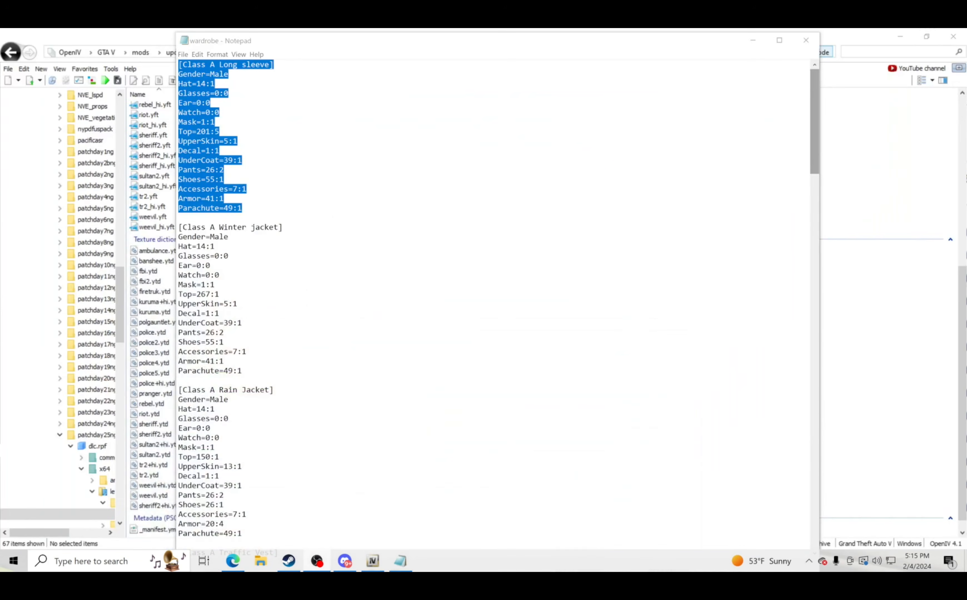
{"action": "left_click", "coordinate": [806, 40]}
{"action": "left_click", "coordinate": [901, 36]}
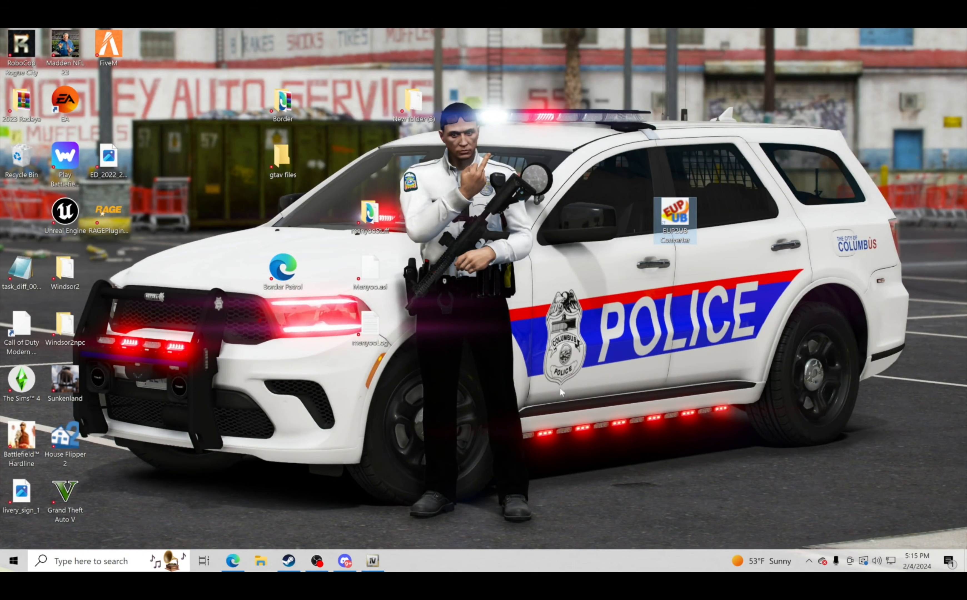
{"action": "right_click", "coordinate": [371, 565]}
{"action": "left_click", "coordinate": [370, 541]}
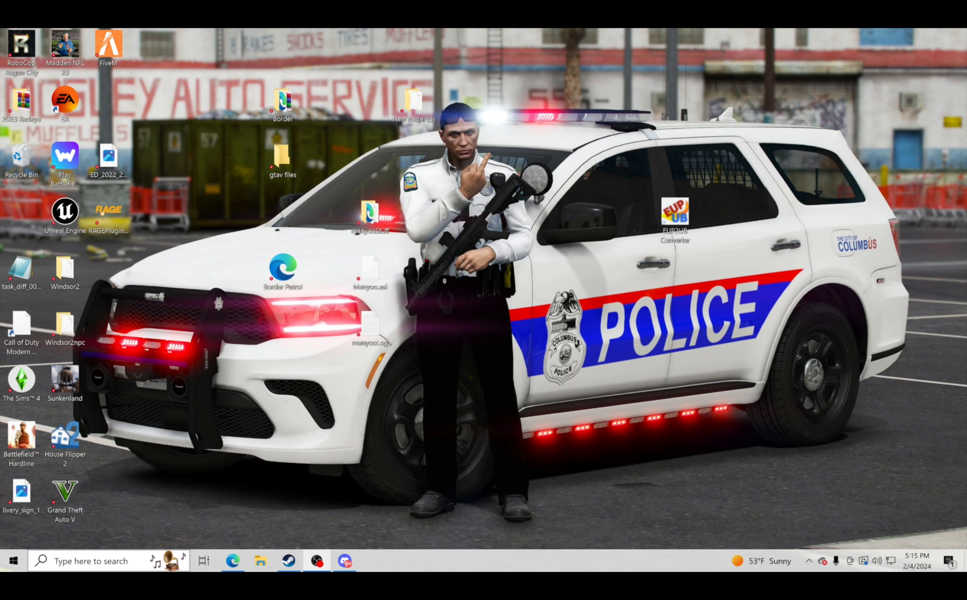
Open OpenIV for the Windows version of Grand Theft Auto V, maximize it and enable edit mode
{"action": "left_click", "coordinate": [81, 561]}
{"action": "left_click", "coordinate": [105, 401]}
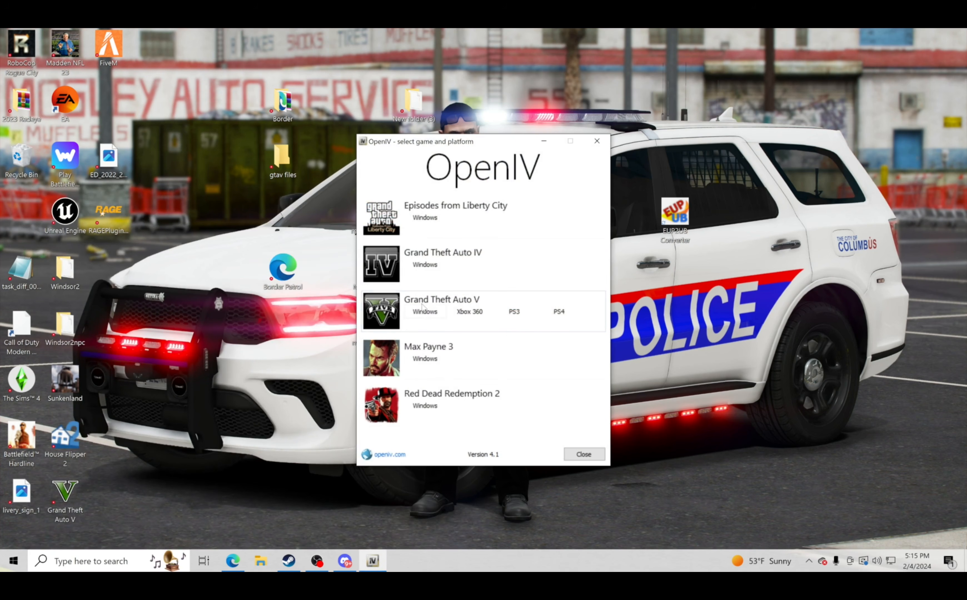
{"action": "left_click", "coordinate": [425, 311]}
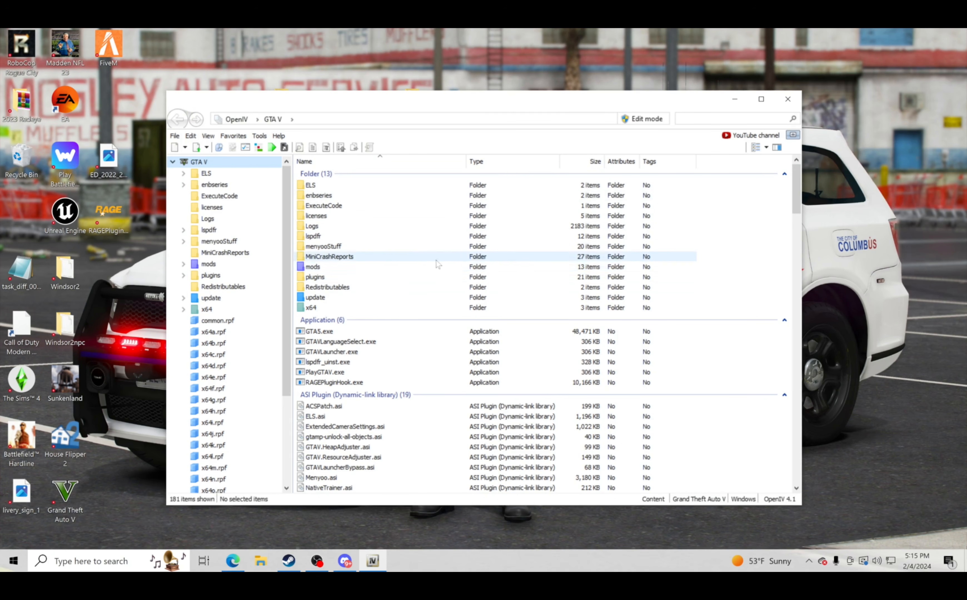
{"action": "left_click", "coordinate": [761, 99]}
{"action": "left_click", "coordinate": [808, 52]}
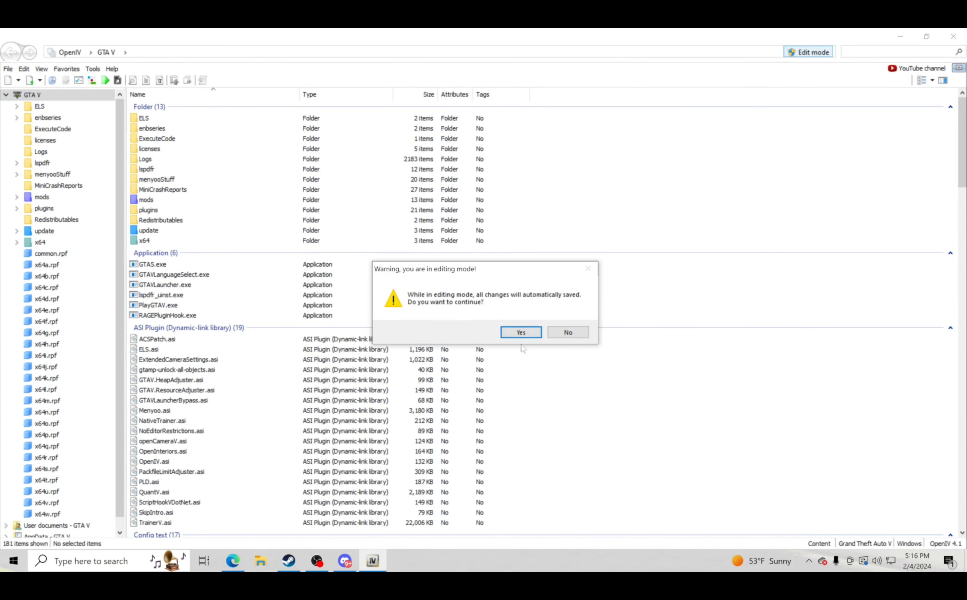
{"action": "left_click", "coordinate": [520, 332]}
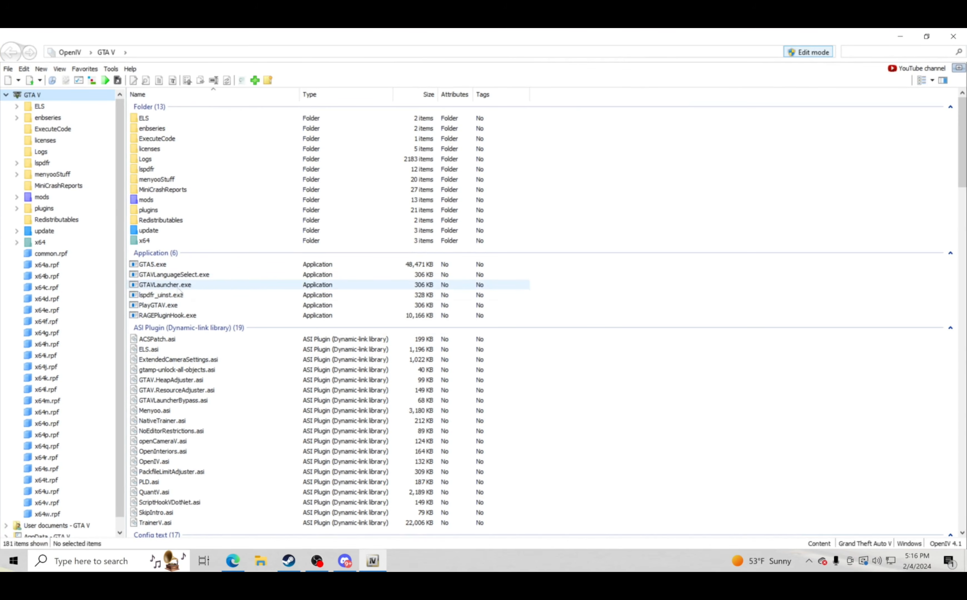
Open the dlcpacks folder inside the mods folder's update\x64 directory in OpenIV
{"action": "double_click", "coordinate": [151, 200]}
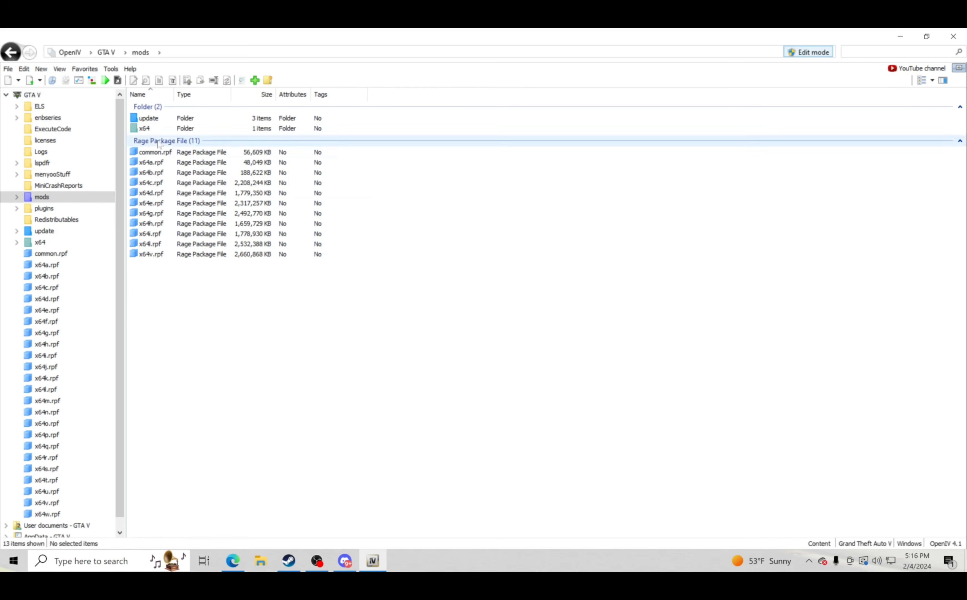
{"action": "double_click", "coordinate": [150, 118]}
{"action": "left_click", "coordinate": [150, 120]}
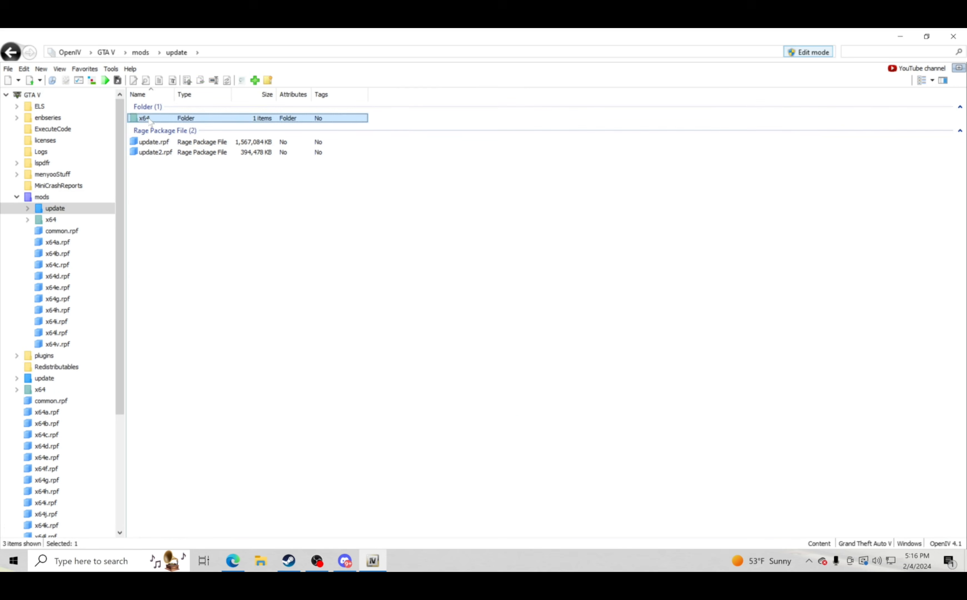
{"action": "double_click", "coordinate": [150, 119]}
{"action": "double_click", "coordinate": [153, 118]}
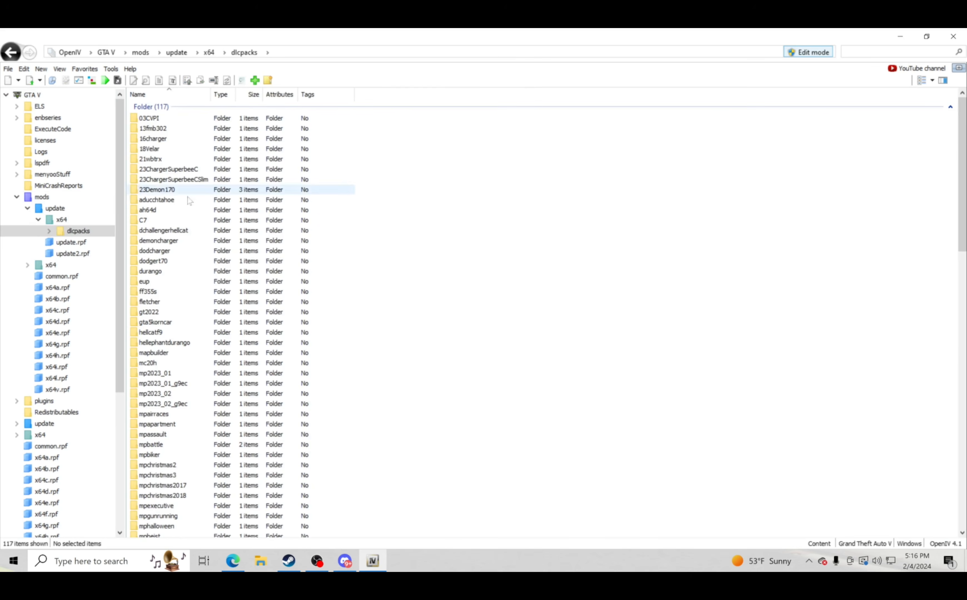
Open the x64 folder inside the eup pack's dlc.rpf and select eup_componentpeds.rpf
{"action": "left_click", "coordinate": [174, 281]}
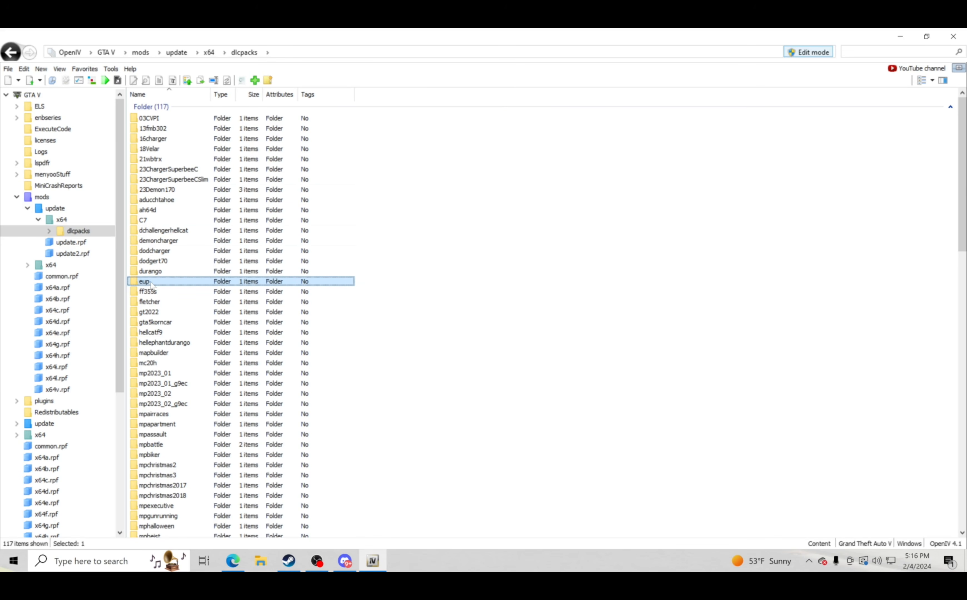
{"action": "double_click", "coordinate": [152, 283]}
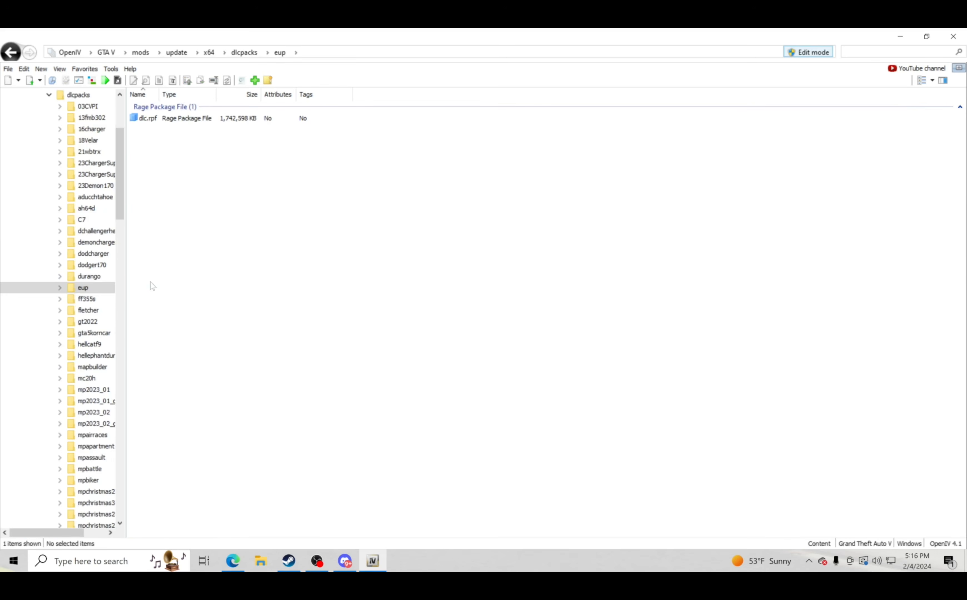
{"action": "double_click", "coordinate": [163, 119]}
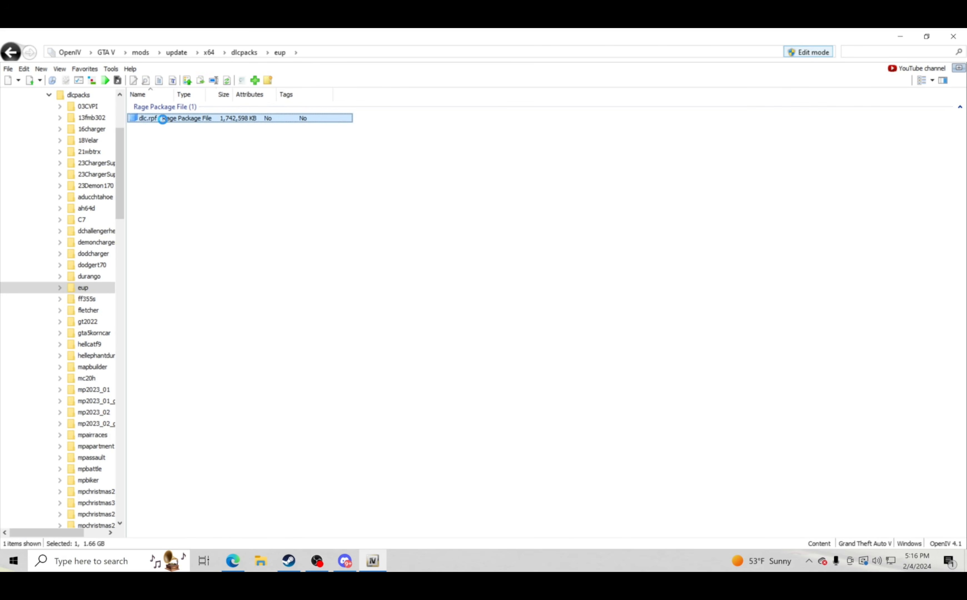
{"action": "left_click", "coordinate": [153, 119]}
{"action": "double_click", "coordinate": [153, 121]}
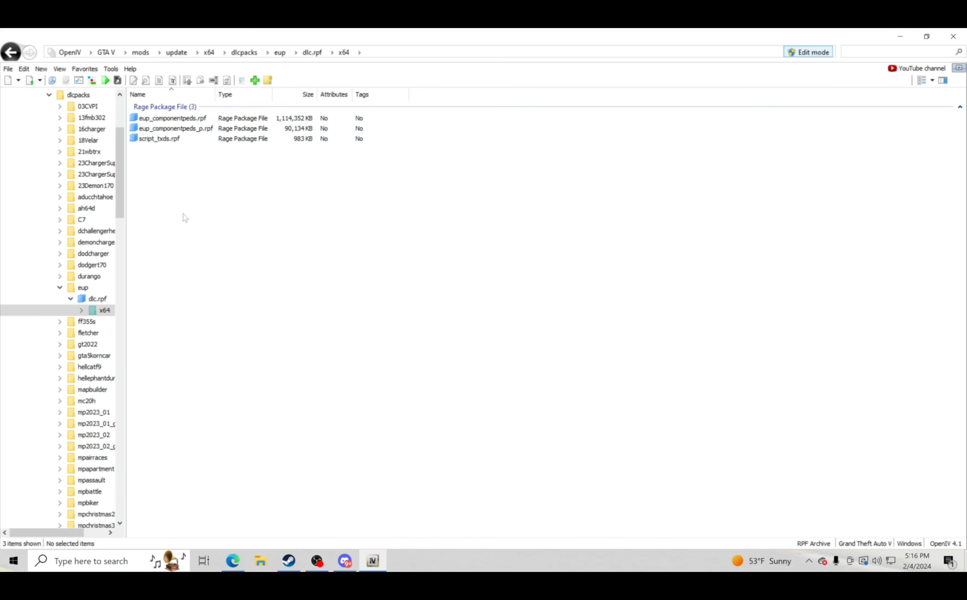
{"action": "left_click", "coordinate": [179, 118]}
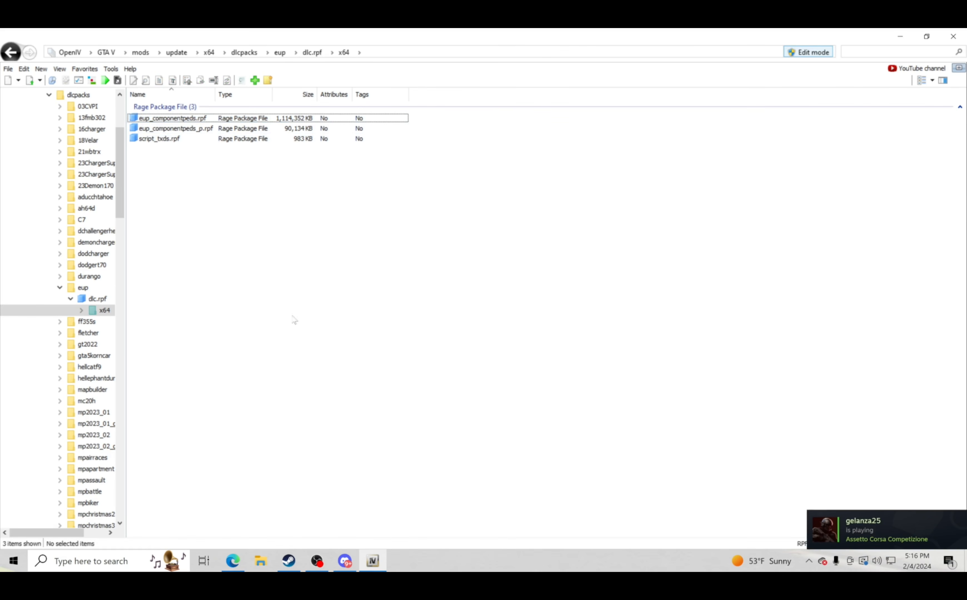
Switch to the browser and examine the North Carolina vehicle pack and State Trooper E.U.P posts on the TooRealCreations page
{"action": "left_click", "coordinate": [238, 562]}
{"action": "scroll", "coordinate": [502, 423], "scroll_direction": "up", "scroll_amount": 3}
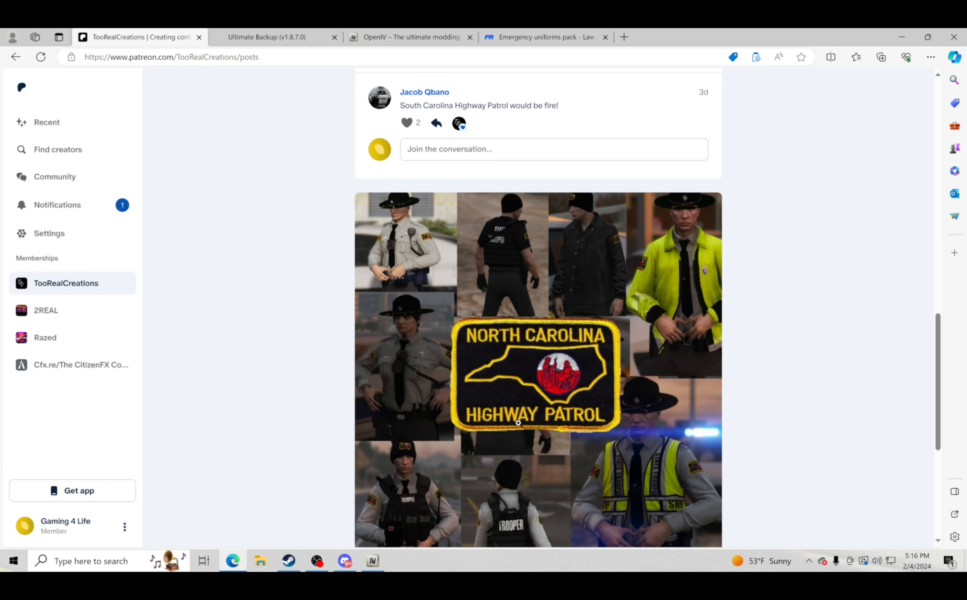
{"action": "scroll", "coordinate": [518, 423], "scroll_direction": "down", "scroll_amount": 2}
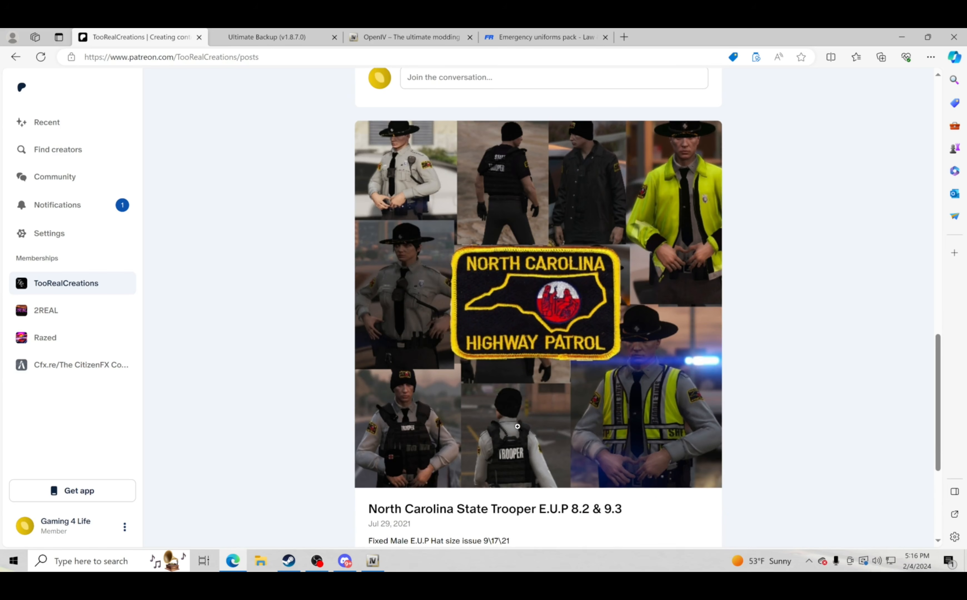
{"action": "scroll", "coordinate": [517, 427], "scroll_direction": "up", "scroll_amount": 2}
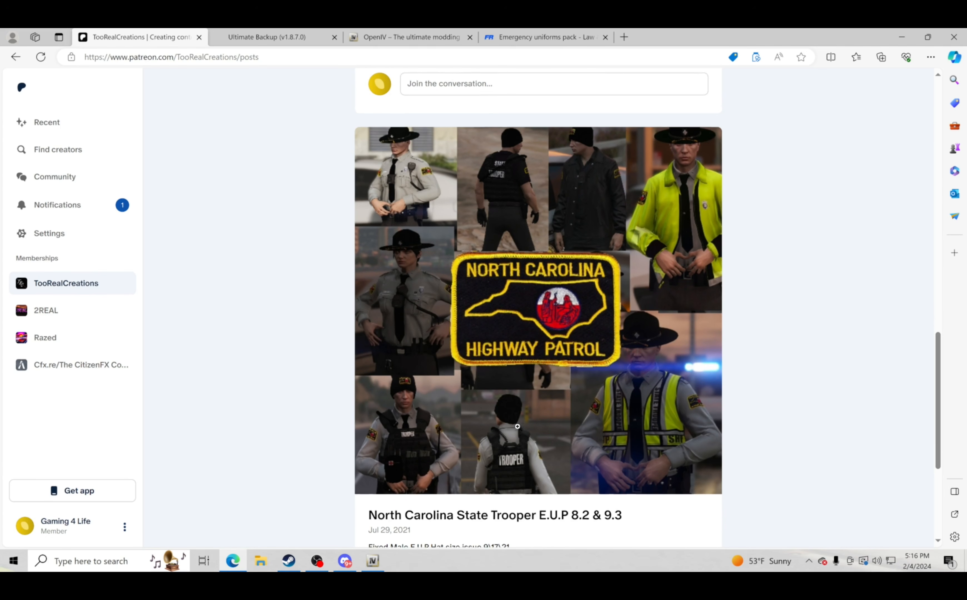
{"action": "scroll", "coordinate": [518, 426], "scroll_direction": "up", "scroll_amount": 12}
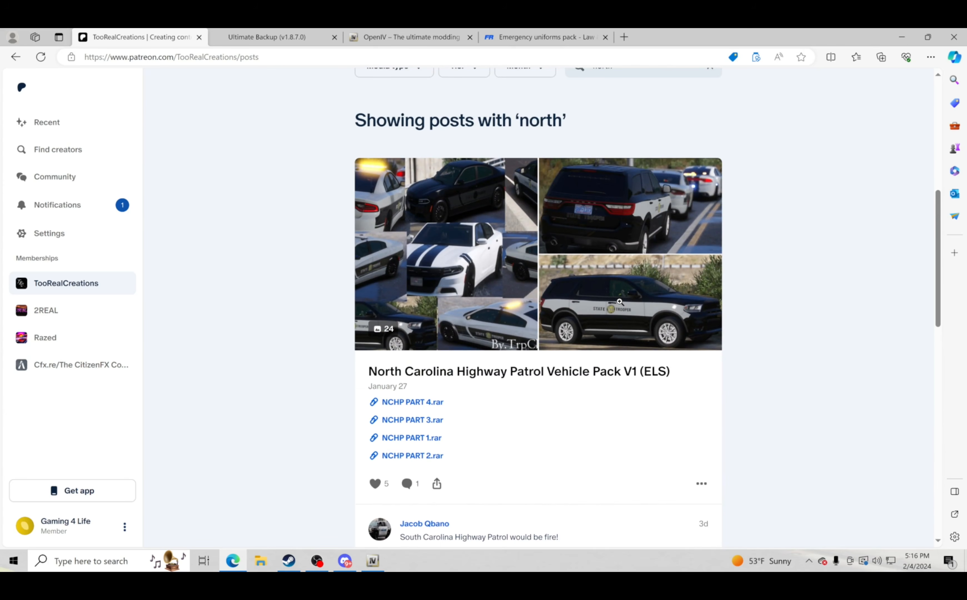
{"action": "scroll", "coordinate": [604, 368], "scroll_direction": "down", "scroll_amount": 10}
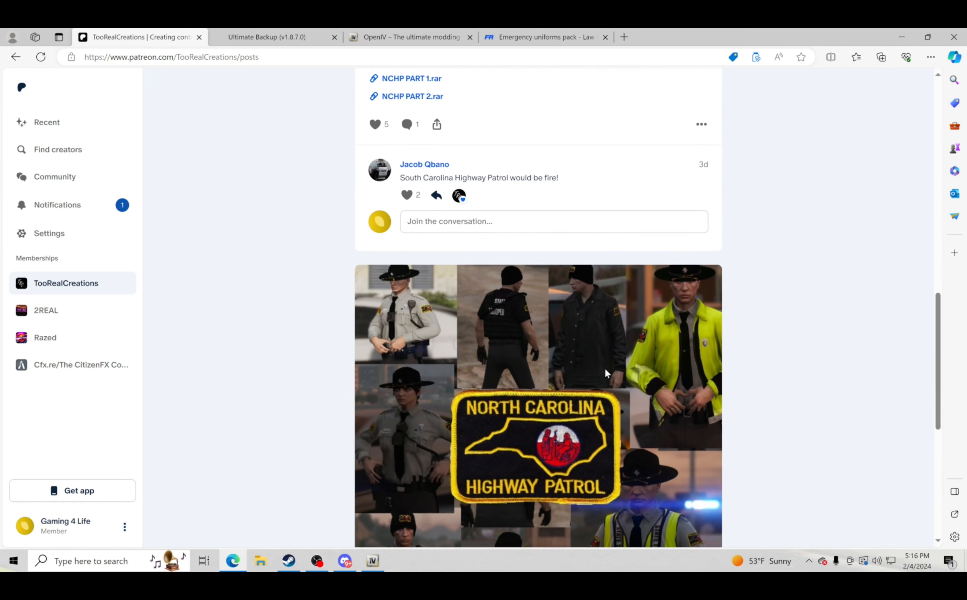
{"action": "scroll", "coordinate": [604, 369], "scroll_direction": "down", "scroll_amount": 4}
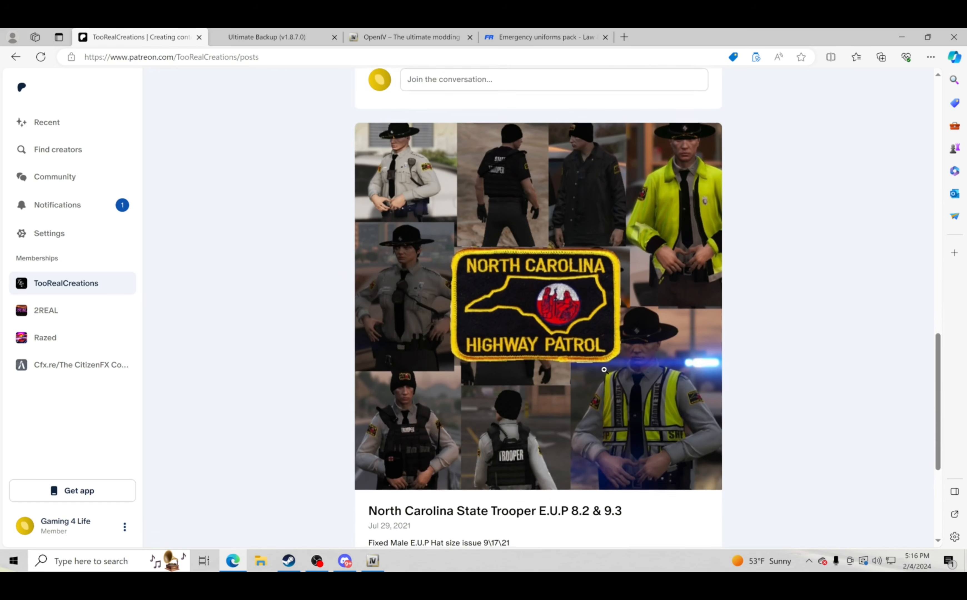
{"action": "scroll", "coordinate": [605, 370], "scroll_direction": "up", "scroll_amount": 15}
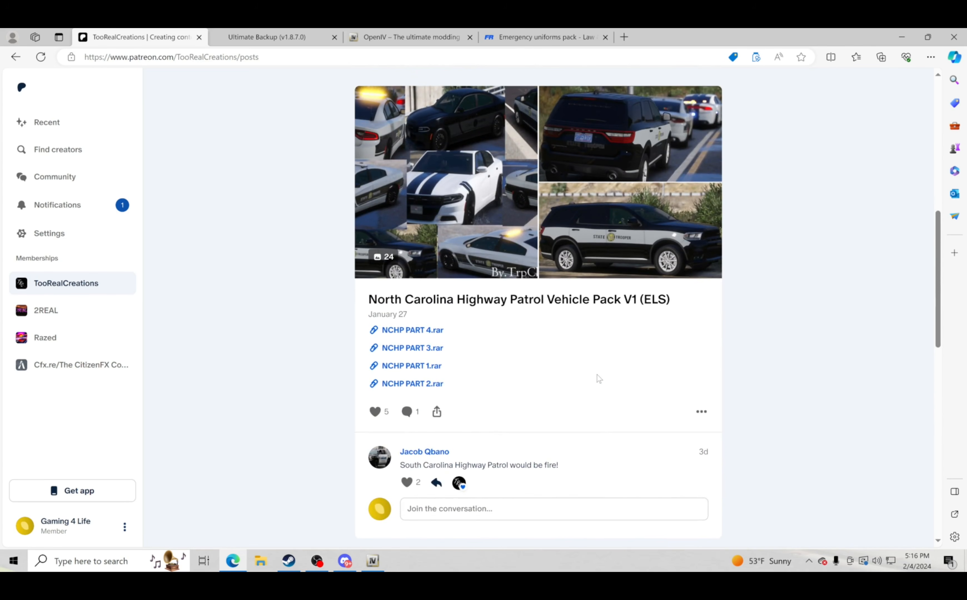
{"action": "scroll", "coordinate": [593, 378], "scroll_direction": "down", "scroll_amount": 15}
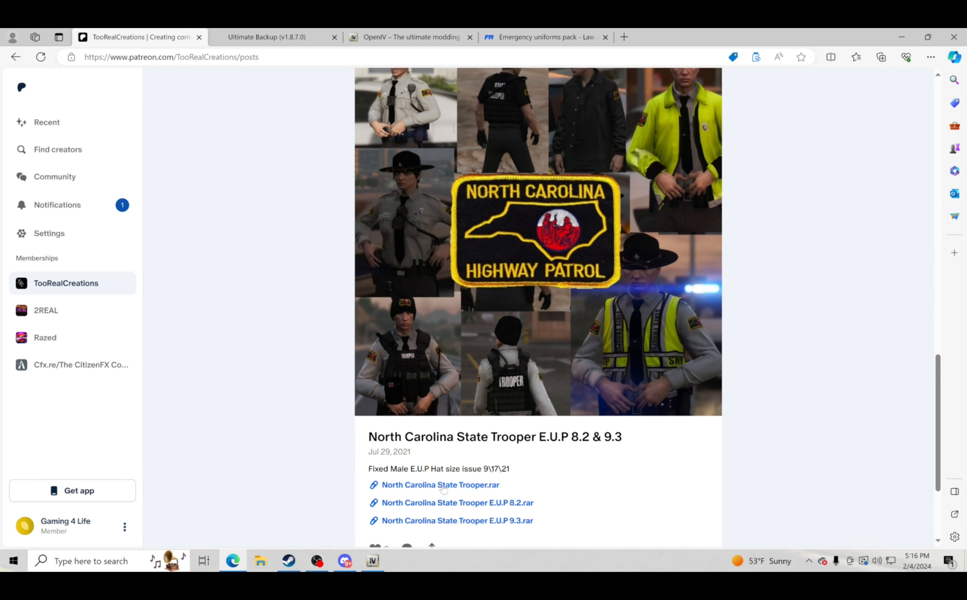
Download North Carolina State Trooper E.U.P 9.3.rar and open the downloaded archive in WinRAR
{"action": "left_click", "coordinate": [451, 525]}
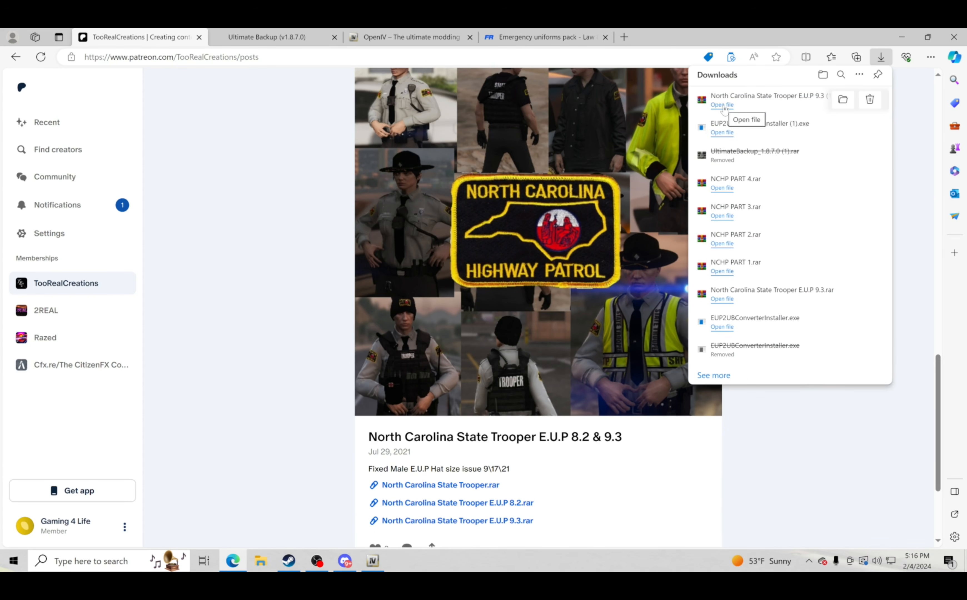
{"action": "left_click", "coordinate": [722, 105]}
{"action": "left_click_drag", "start_coordinate": [587, 182], "coordinate": [488, 97]}
{"action": "left_click", "coordinate": [306, 248]}
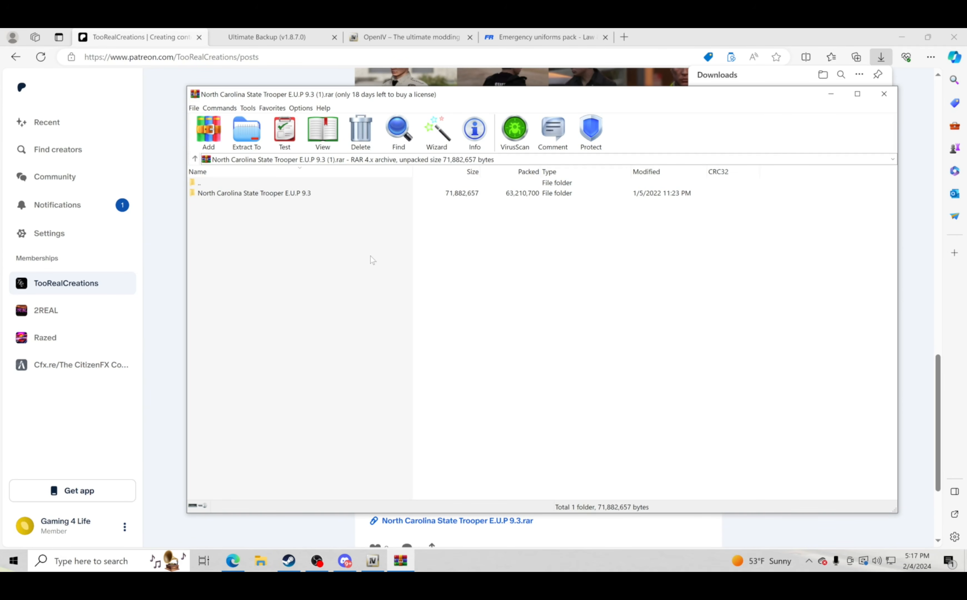
Open the North Carolina State Trooper E.U.P 9.3 folder in the archive and view the contents of its eup_componentpeds.rpf folder
{"action": "left_click", "coordinate": [239, 194]}
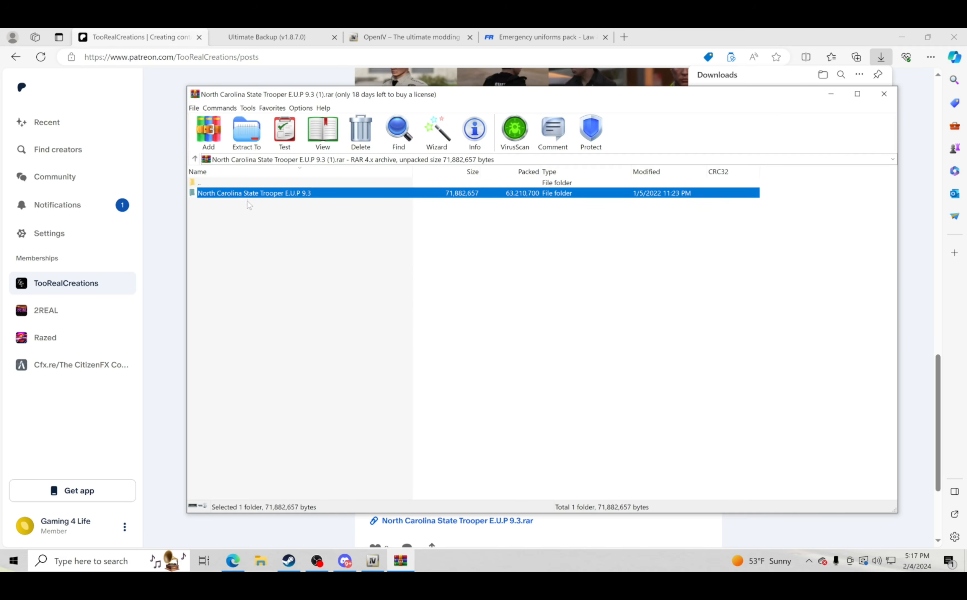
{"action": "double_click", "coordinate": [254, 194]}
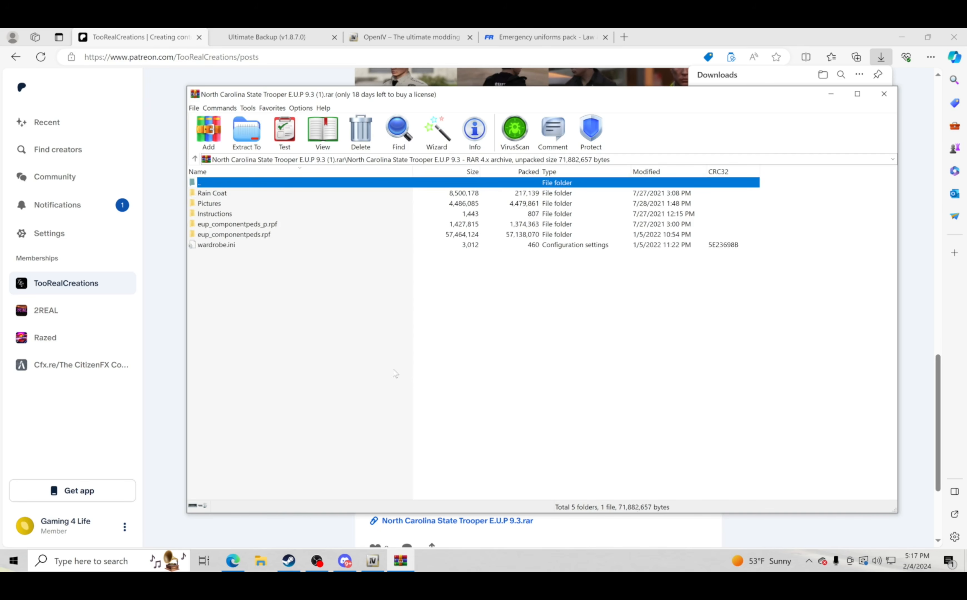
{"action": "left_click", "coordinate": [319, 307]}
{"action": "left_click", "coordinate": [225, 236]}
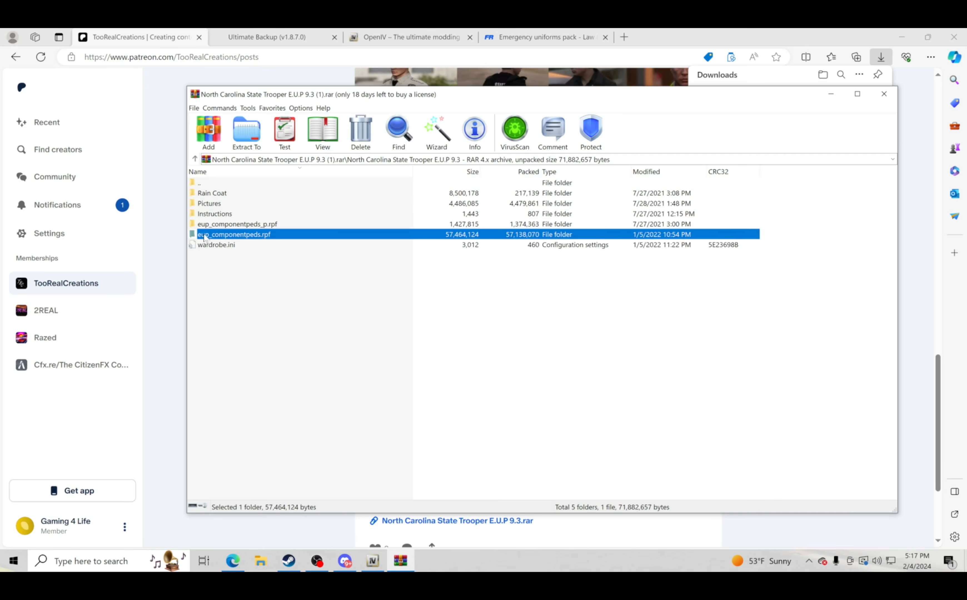
{"action": "double_click", "coordinate": [258, 235]}
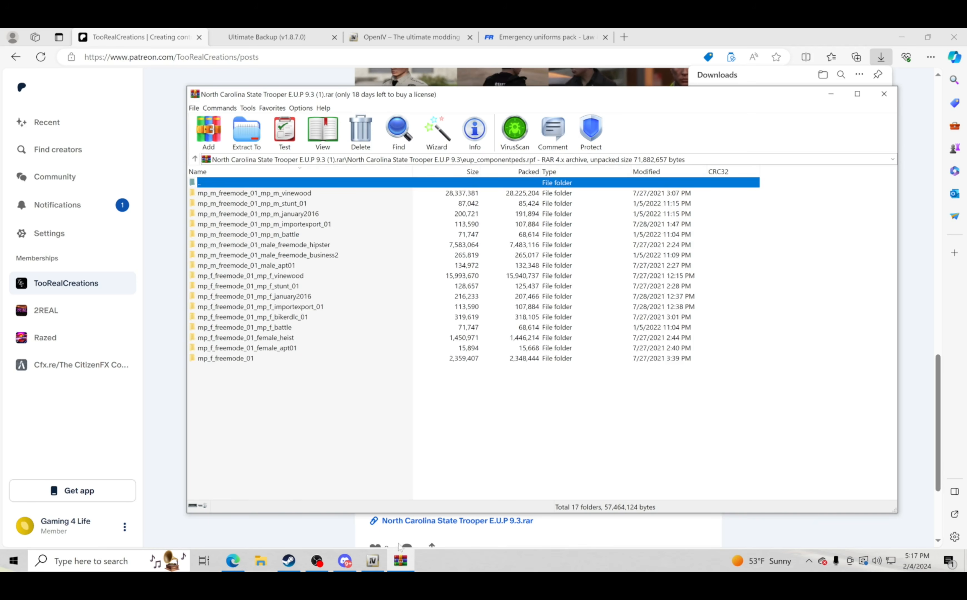
Bring the archive over OpenIV, return to its North Carolina State Trooper E.U.P 9.3 folder, and move the window clear of OpenIV's file list
{"action": "left_click", "coordinate": [372, 560]}
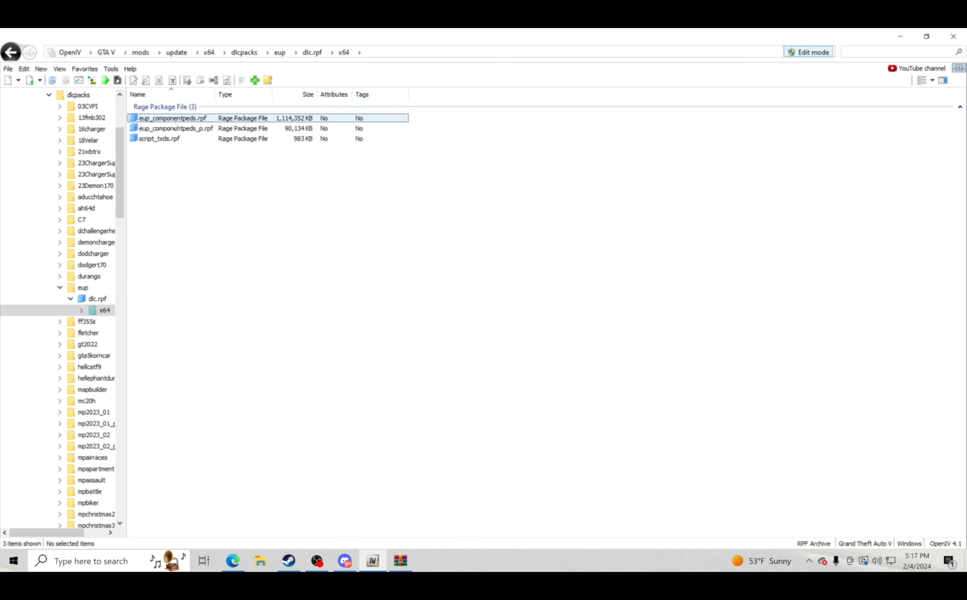
{"action": "left_click", "coordinate": [397, 559]}
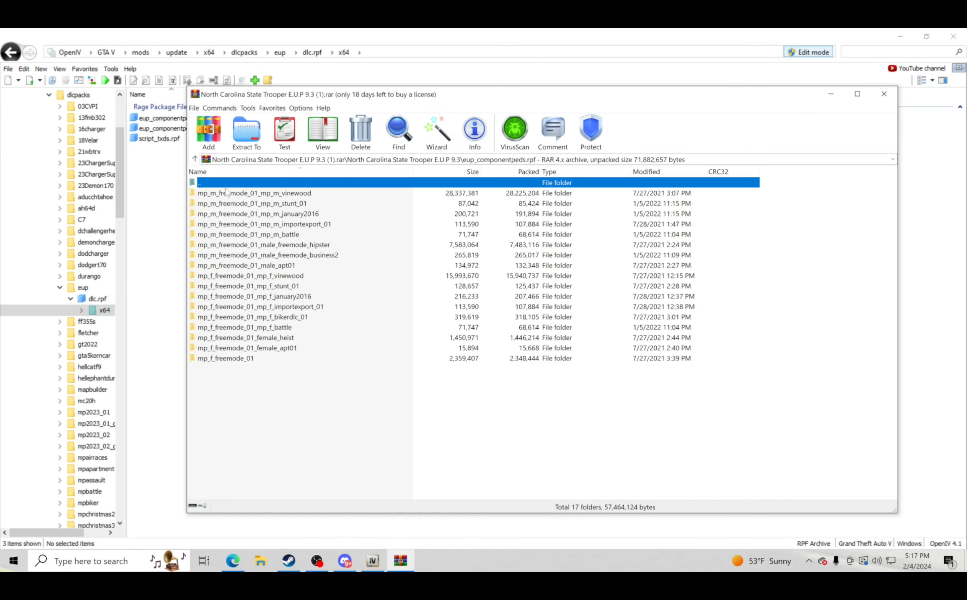
{"action": "double_click", "coordinate": [224, 184]}
{"action": "left_click_drag", "start_coordinate": [383, 96], "coordinate": [543, 177]}
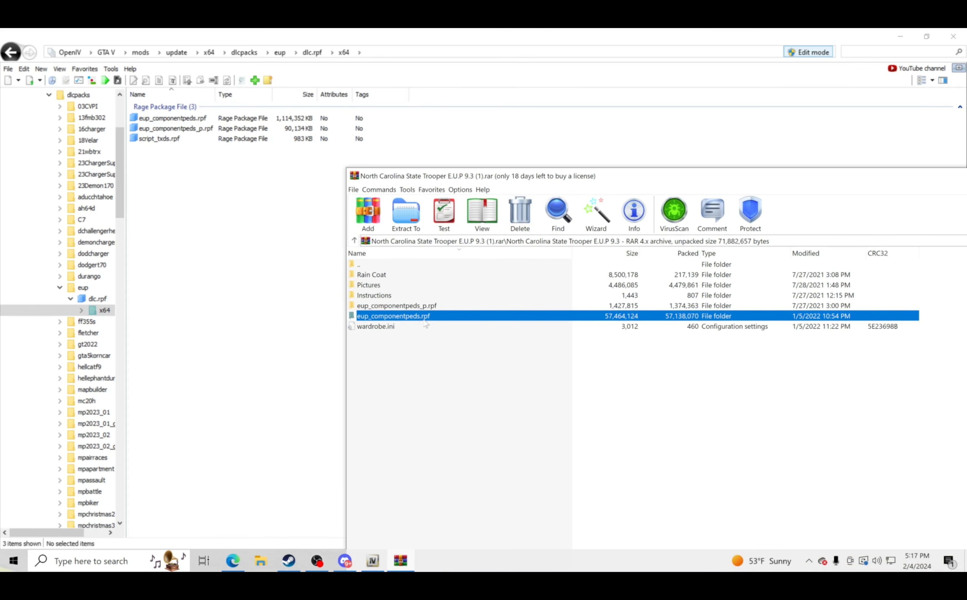
Open eup_componentpeds.rpf in OpenIV, select all folders in the archive's matching folder, and return to the archive's parent folder
{"action": "left_click", "coordinate": [168, 121]}
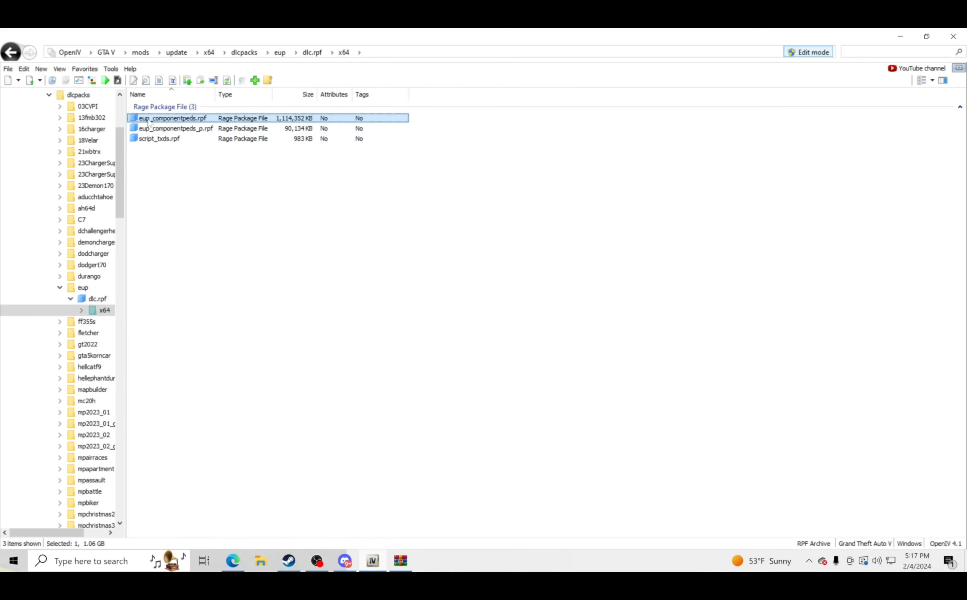
{"action": "double_click", "coordinate": [199, 120]}
{"action": "left_click", "coordinate": [399, 563]}
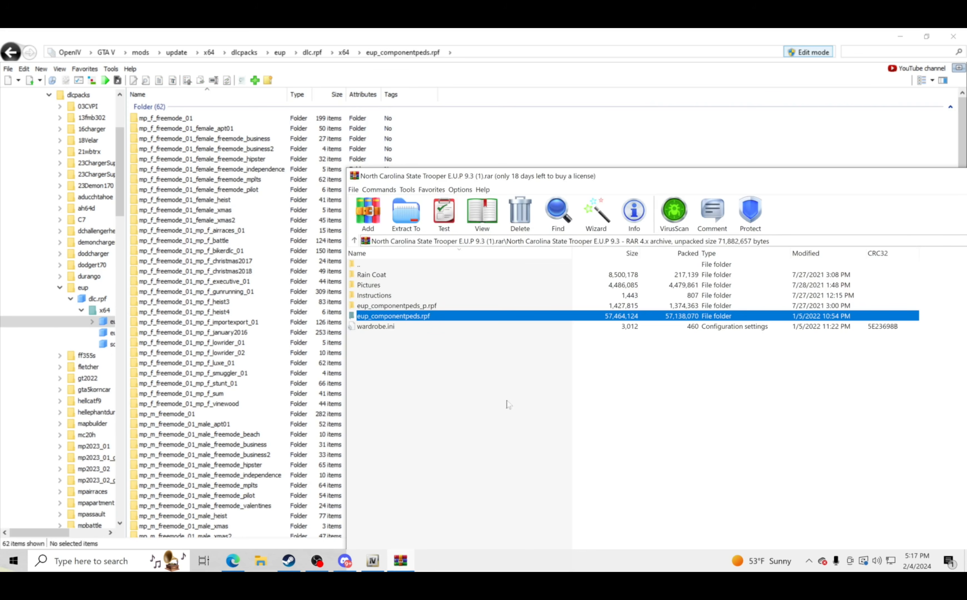
{"action": "double_click", "coordinate": [397, 317]}
{"action": "left_click_drag", "start_coordinate": [399, 460], "coordinate": [672, 141]}
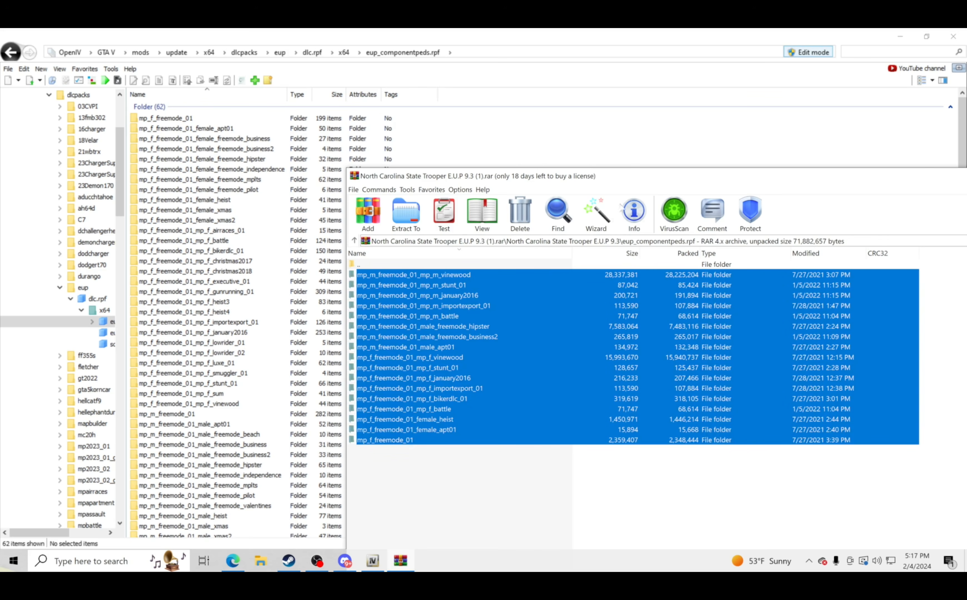
{"action": "double_click", "coordinate": [363, 265]}
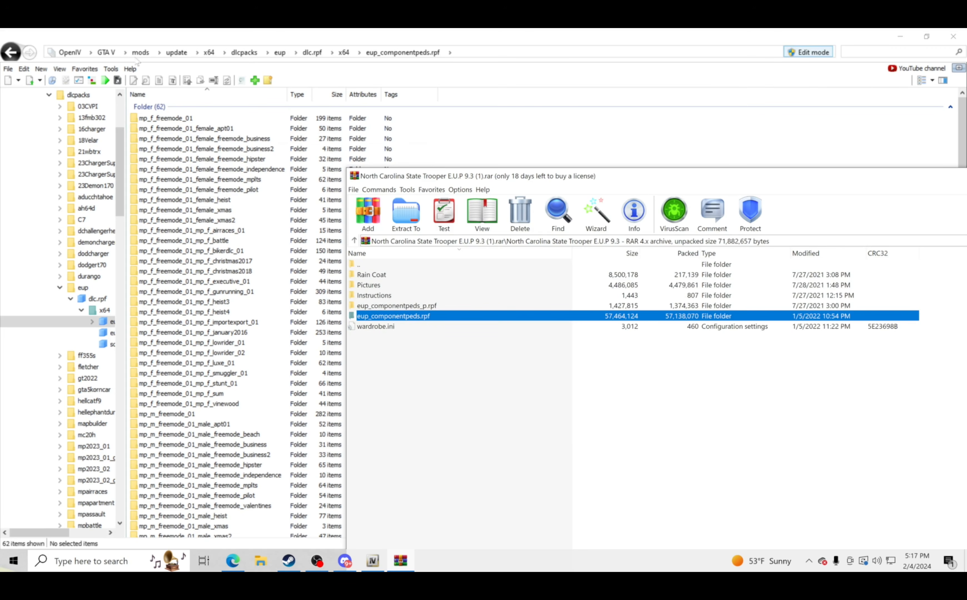
Go back to the x64 folder in OpenIV and open eup_componentpeds_p.rpf in both the archive and OpenIV
{"action": "left_click", "coordinate": [11, 52]}
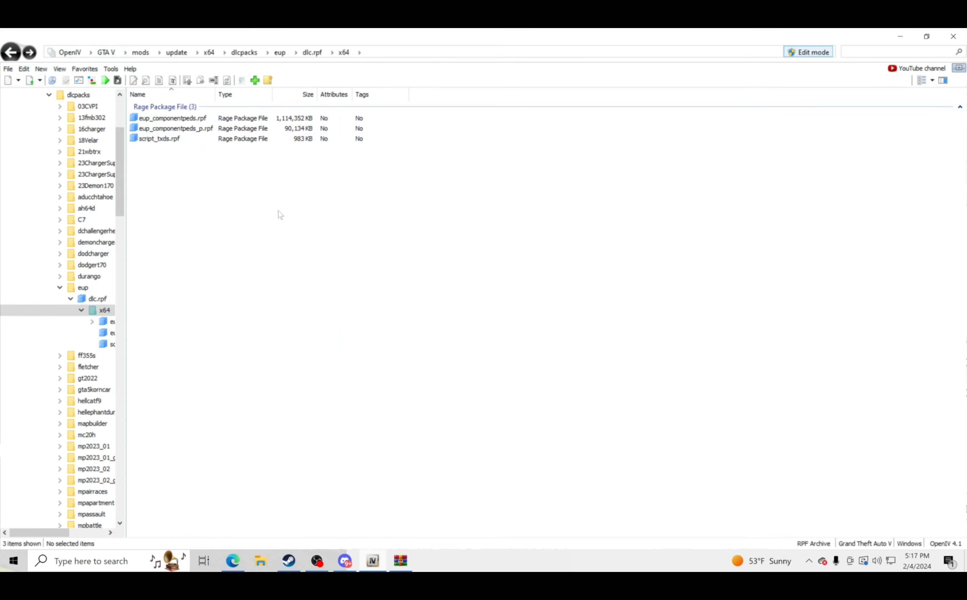
{"action": "left_click", "coordinate": [180, 131]}
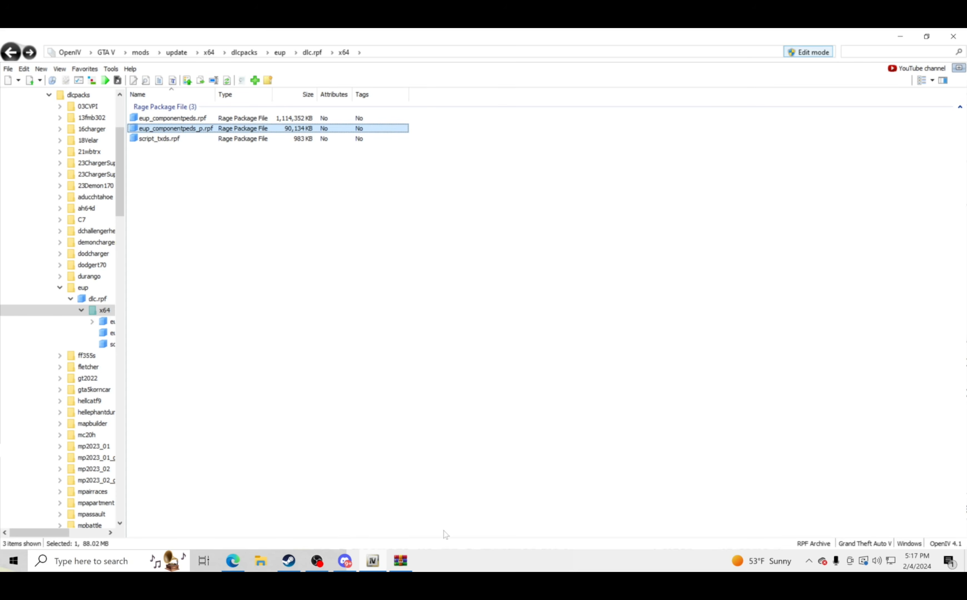
{"action": "left_click_drag", "start_coordinate": [407, 564], "coordinate": [412, 542]}
{"action": "left_click", "coordinate": [402, 565]}
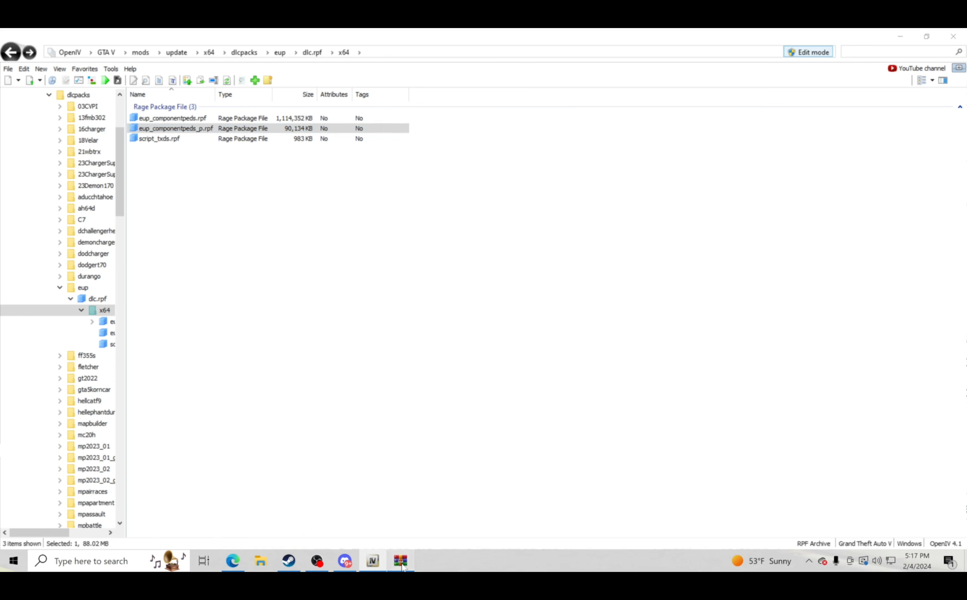
{"action": "left_click", "coordinate": [374, 308]}
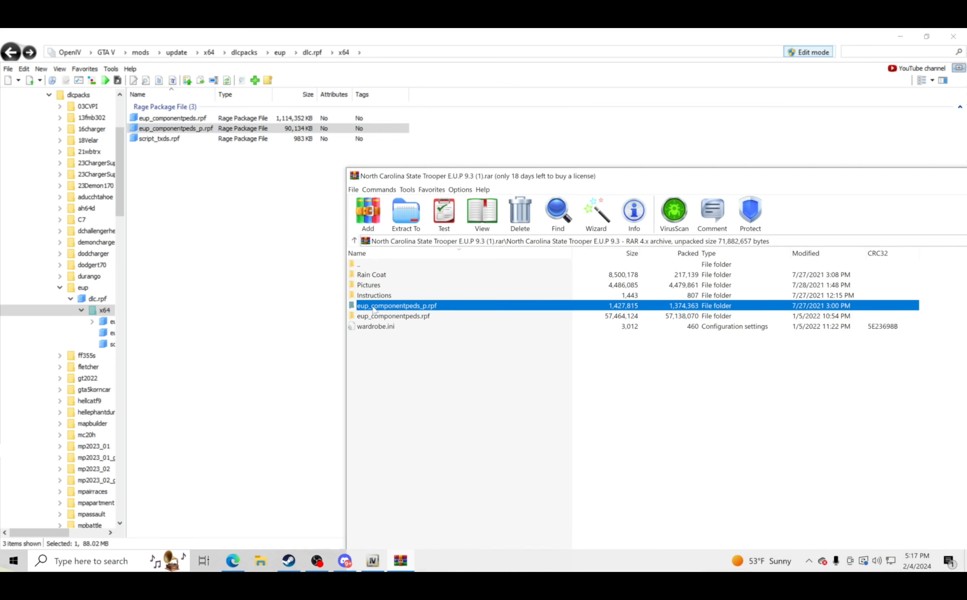
{"action": "double_click", "coordinate": [404, 307]}
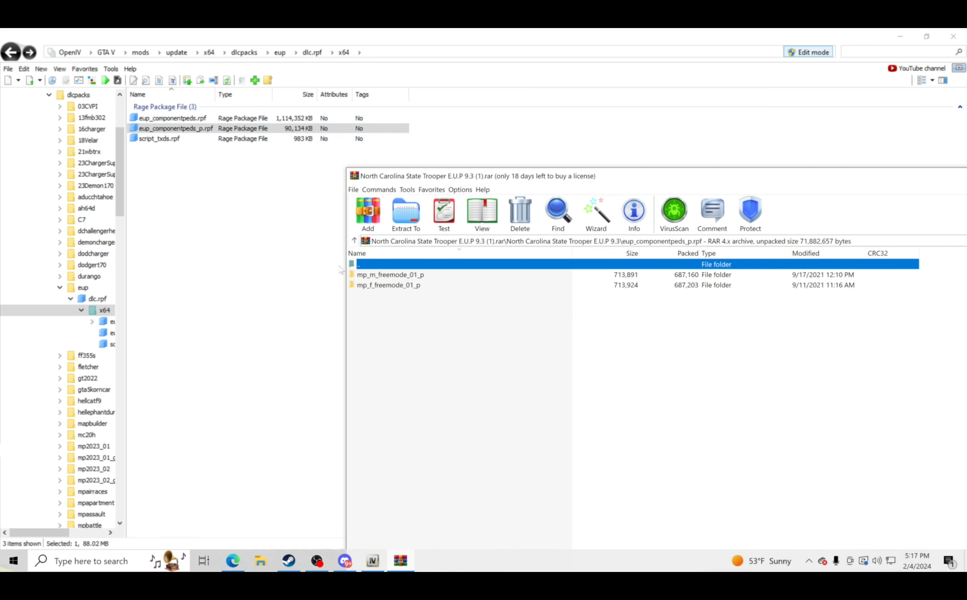
{"action": "double_click", "coordinate": [167, 128]}
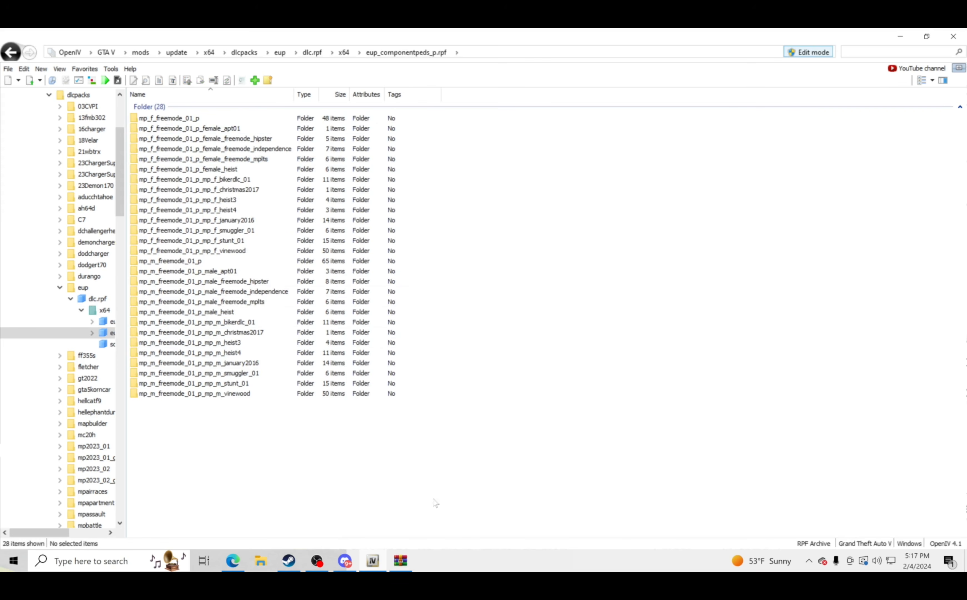
Select both folders in the archive's eup_componentpeds_p.rpf folder and return to the North Carolina State Trooper E.U.P 9.3 folder
{"action": "left_click", "coordinate": [395, 568]}
{"action": "left_click_drag", "start_coordinate": [386, 307], "coordinate": [415, 276]}
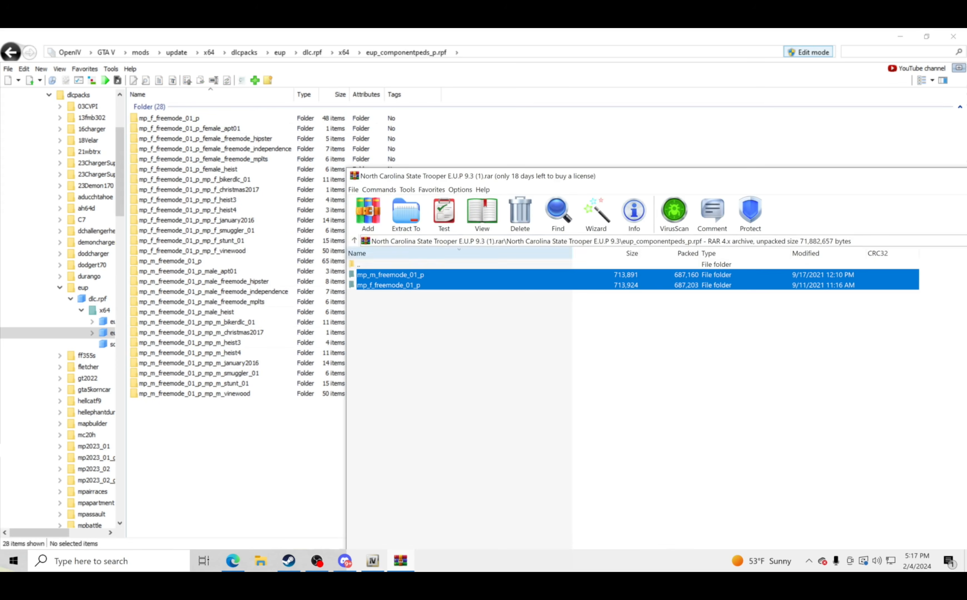
{"action": "left_click_drag", "start_coordinate": [515, 176], "coordinate": [572, 280]}
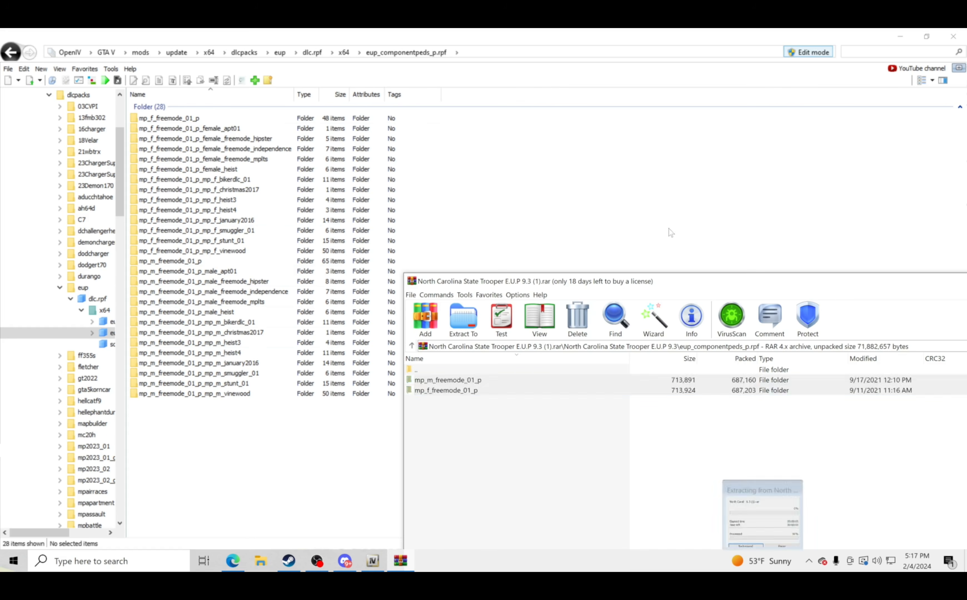
{"action": "left_click_drag", "start_coordinate": [481, 283], "coordinate": [326, 167]}
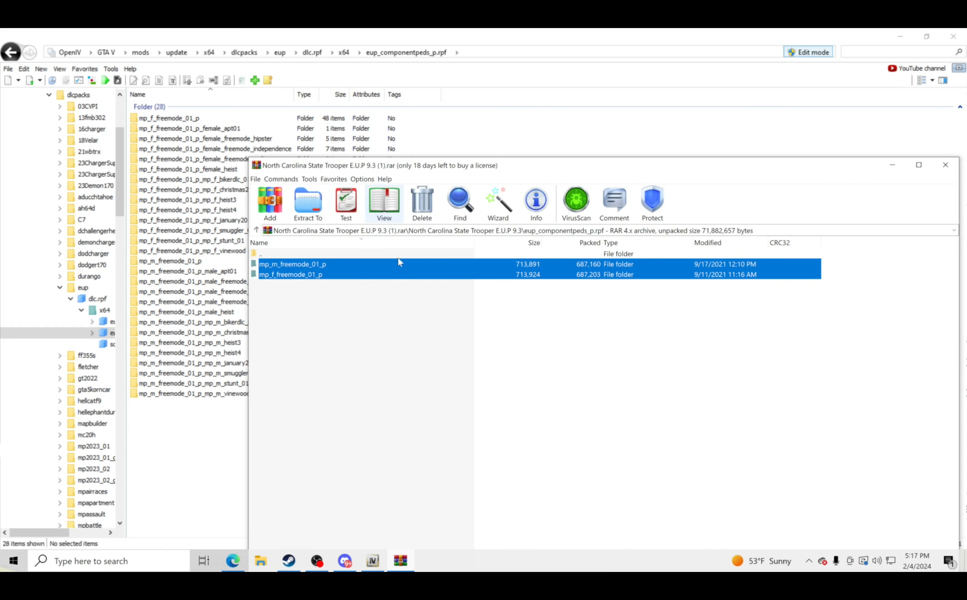
{"action": "double_click", "coordinate": [330, 254]}
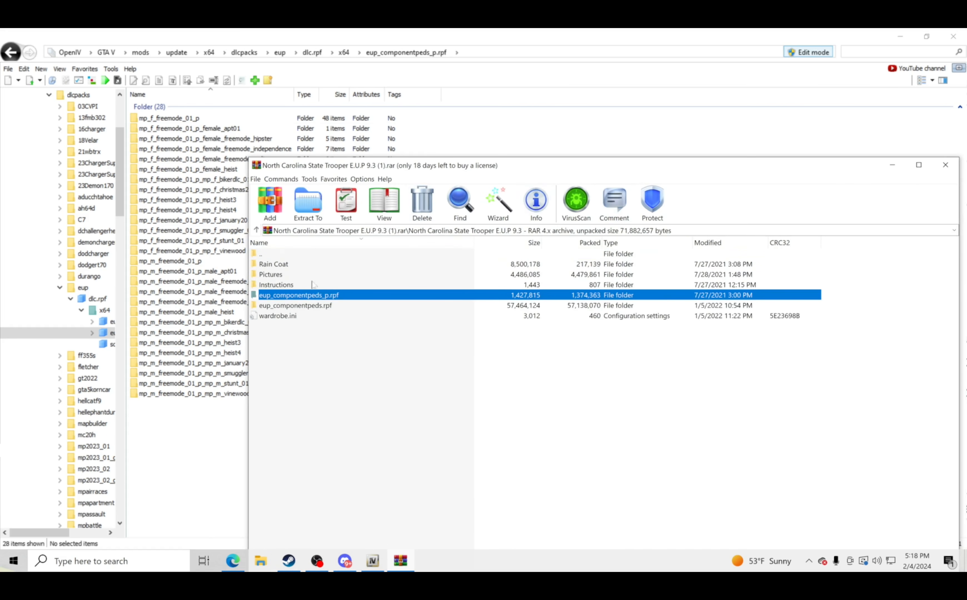
Browse Grand Theft Auto V's local files from the Steam library and open the EUP folder inside plugins
{"action": "left_click", "coordinate": [288, 563]}
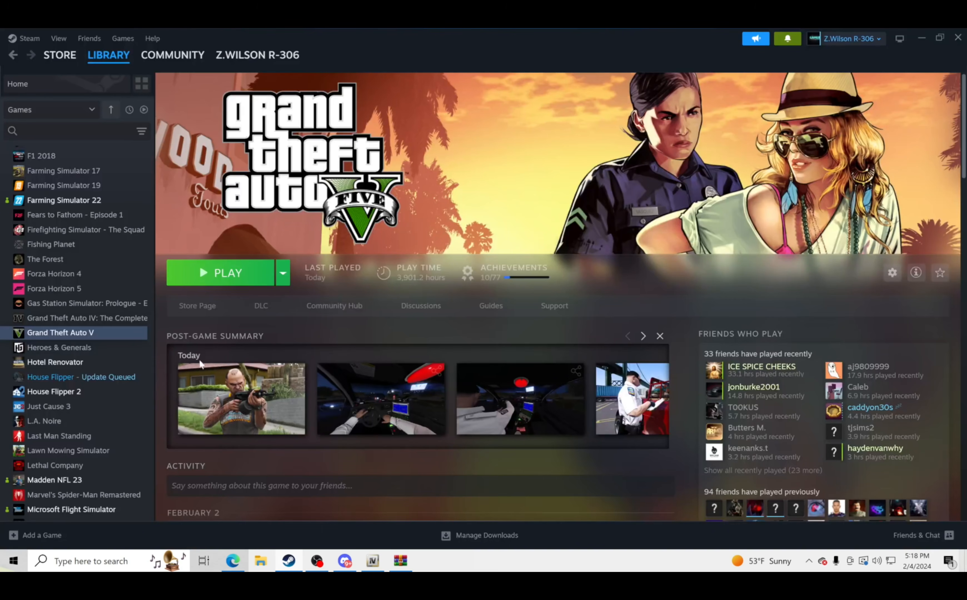
{"action": "right_click", "coordinate": [81, 337]}
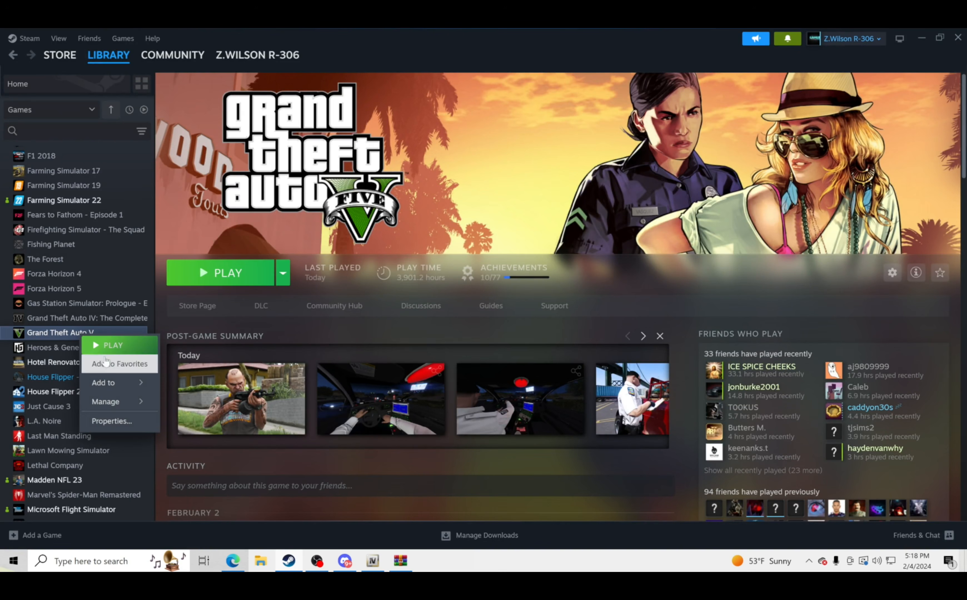
{"action": "mouse_move", "coordinate": [113, 402]}
{"action": "left_click", "coordinate": [202, 441]}
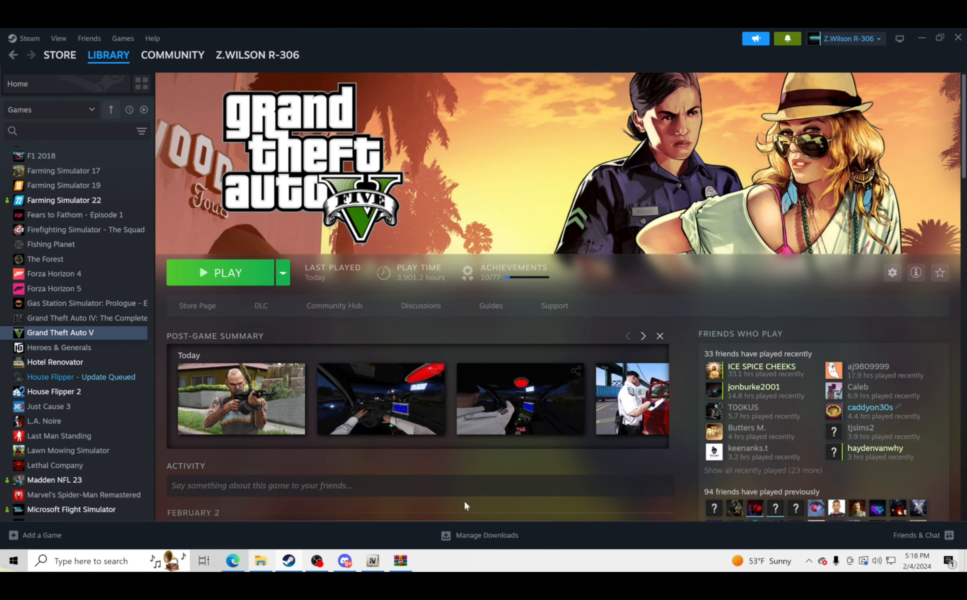
{"action": "left_click", "coordinate": [261, 562]}
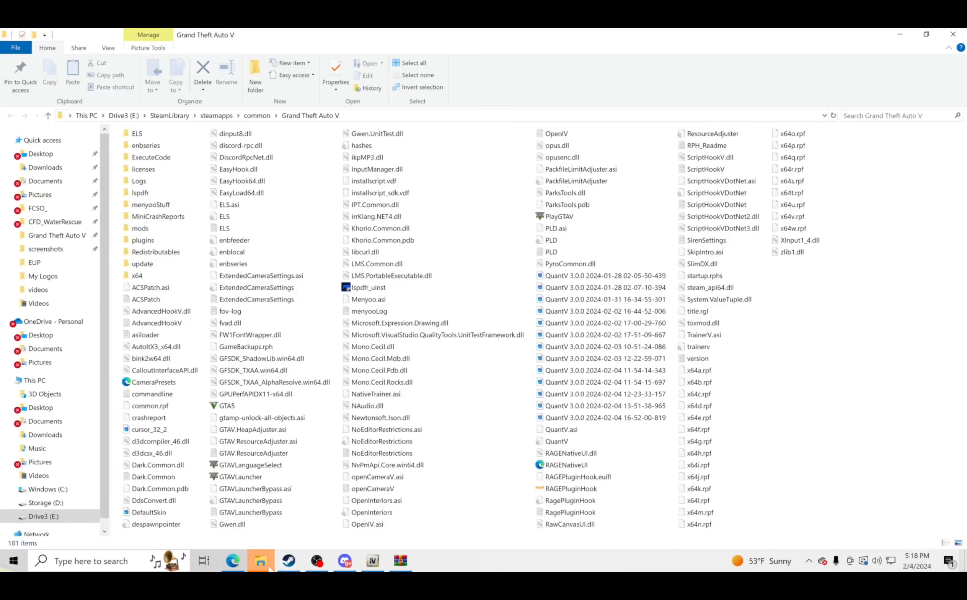
{"action": "left_click", "coordinate": [141, 241]}
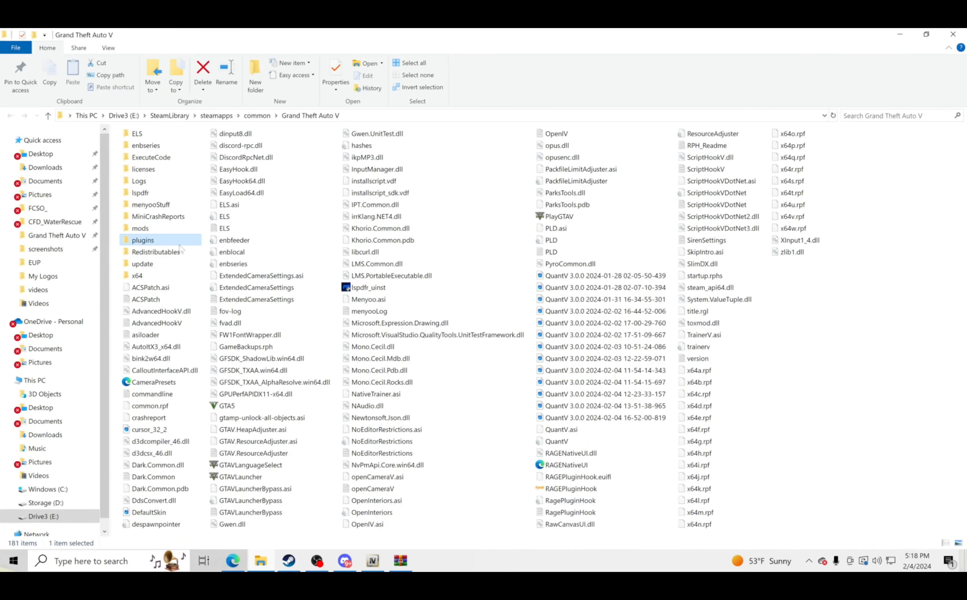
{"action": "double_click", "coordinate": [153, 244]}
{"action": "double_click", "coordinate": [151, 161]}
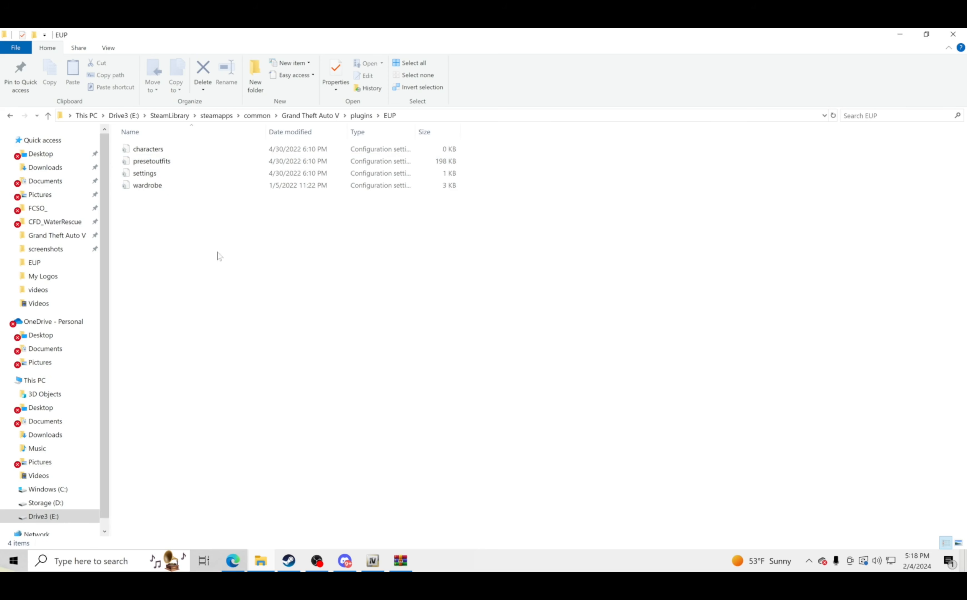
Replace the wardrobe file in the plugins\EUP folder with wardrobe.ini from the North Carolina State Trooper archive
{"action": "left_click", "coordinate": [153, 190]}
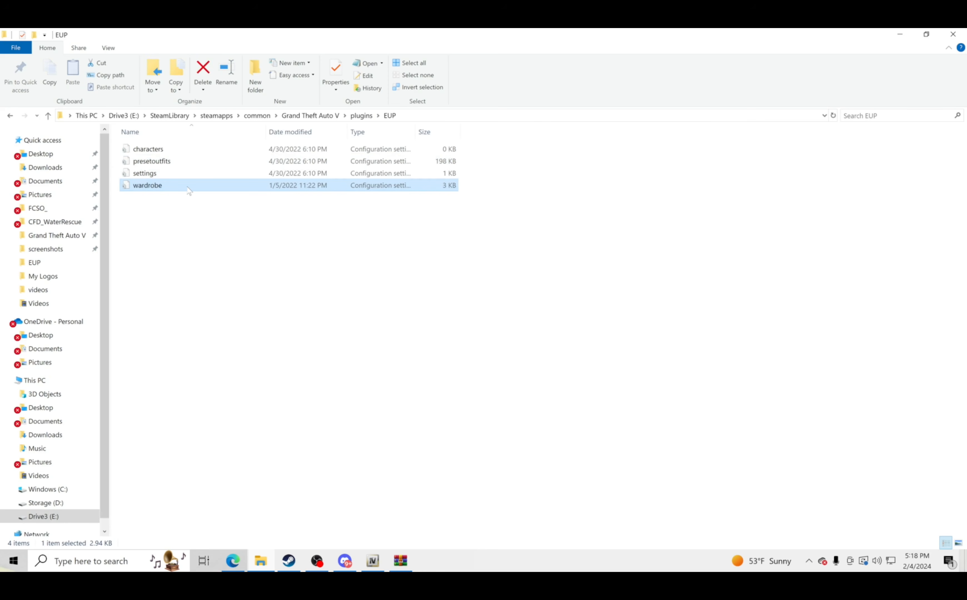
{"action": "key", "text": "Delete"}
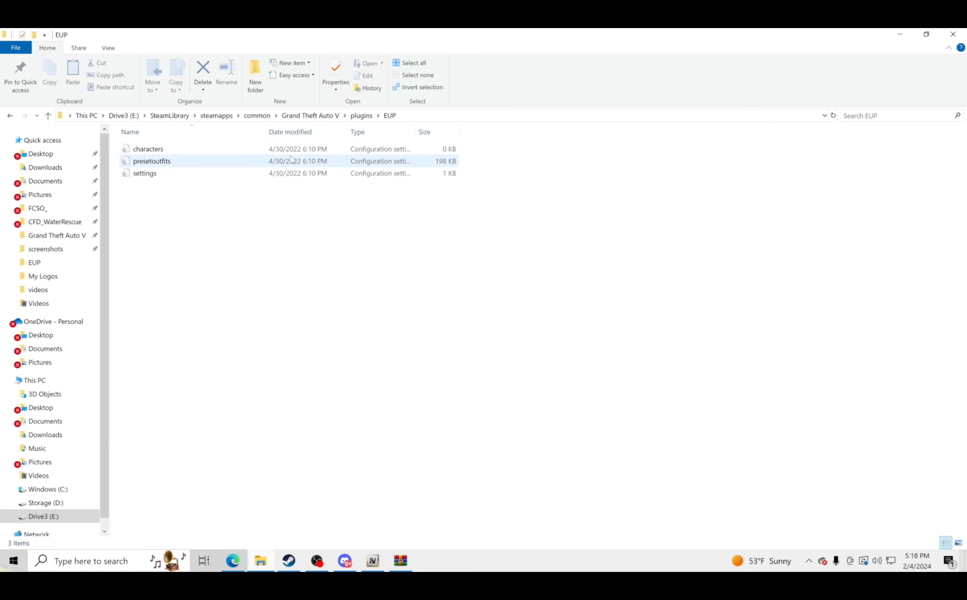
{"action": "left_click", "coordinate": [401, 561]}
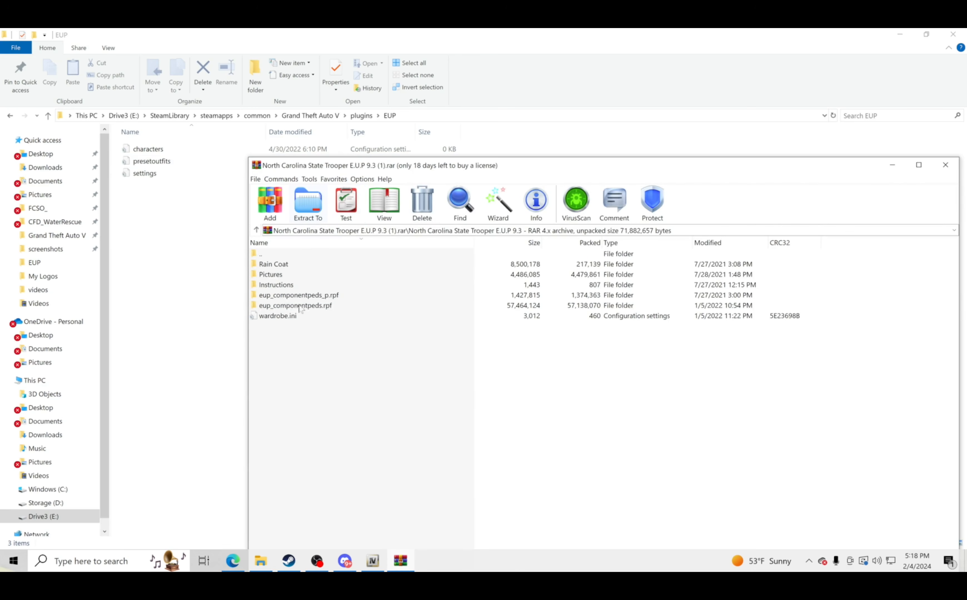
{"action": "left_click_drag", "start_coordinate": [287, 321], "coordinate": [139, 214]}
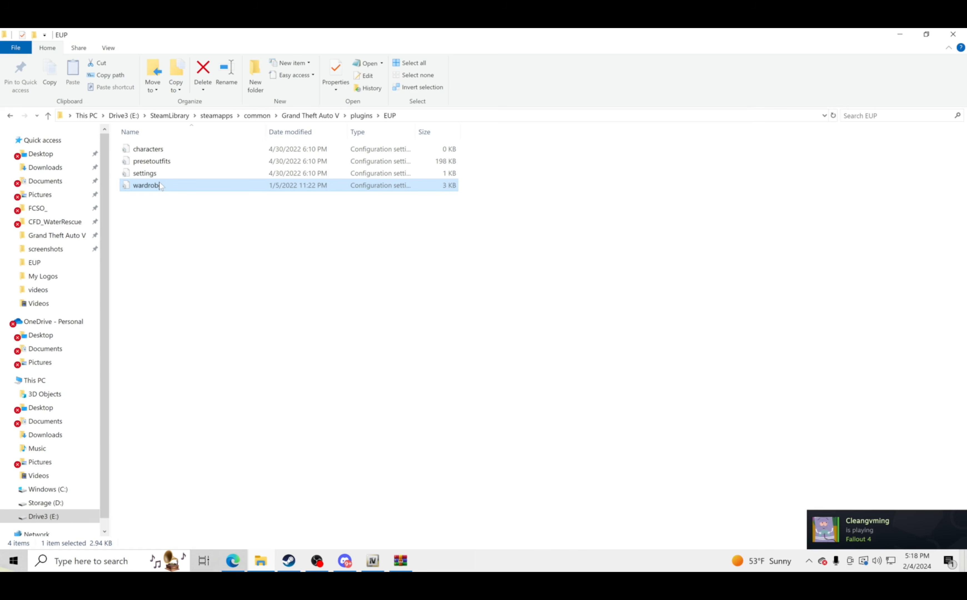
{"action": "left_click", "coordinate": [203, 254]}
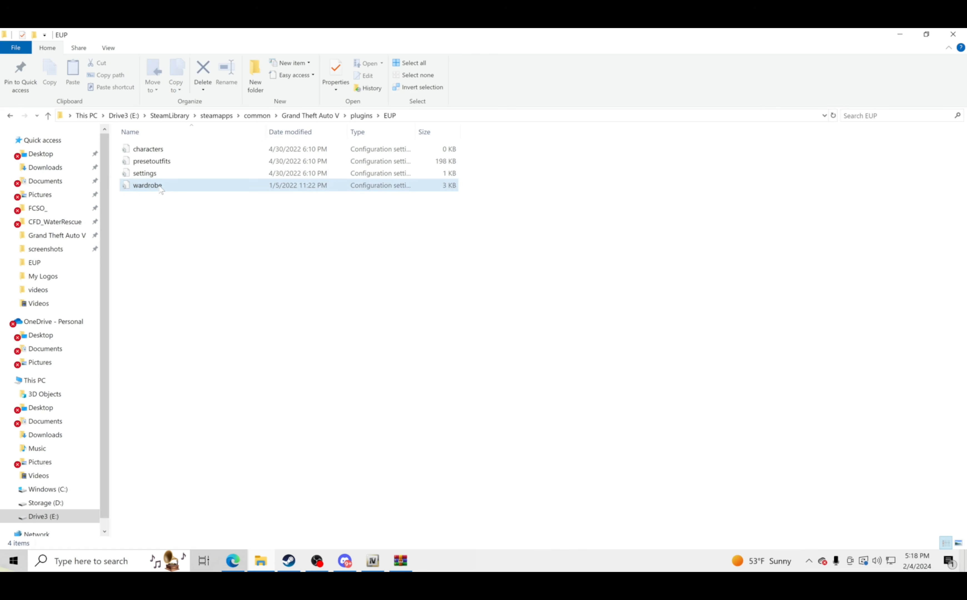
Open the wardrobe file, look through its Class A outfit sections, and highlight the whole Class A Rain Jacket section
{"action": "double_click", "coordinate": [147, 186]}
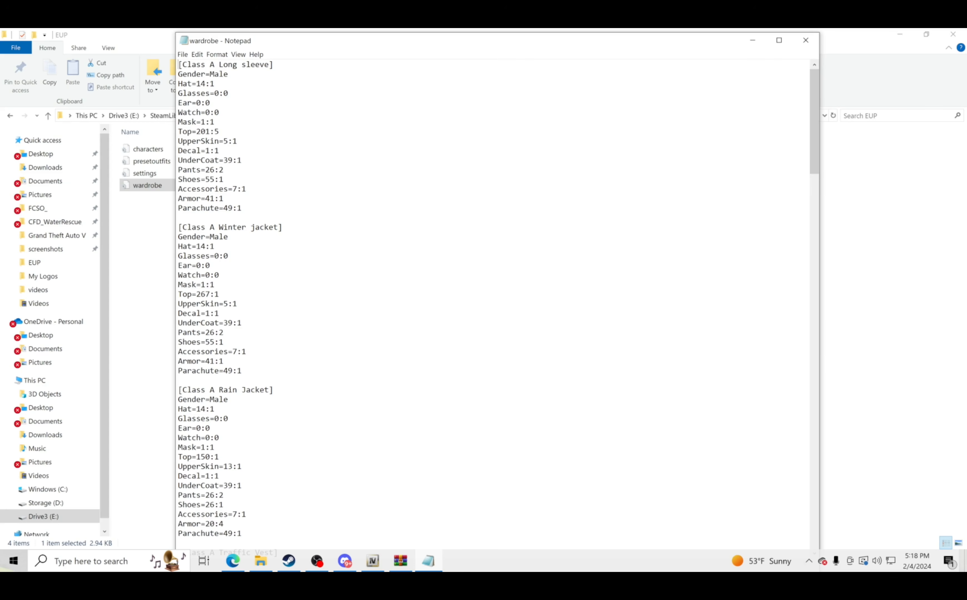
{"action": "scroll", "coordinate": [492, 302], "scroll_direction": "down", "scroll_amount": 1}
{"action": "scroll", "coordinate": [492, 302], "scroll_direction": "down", "scroll_amount": 5}
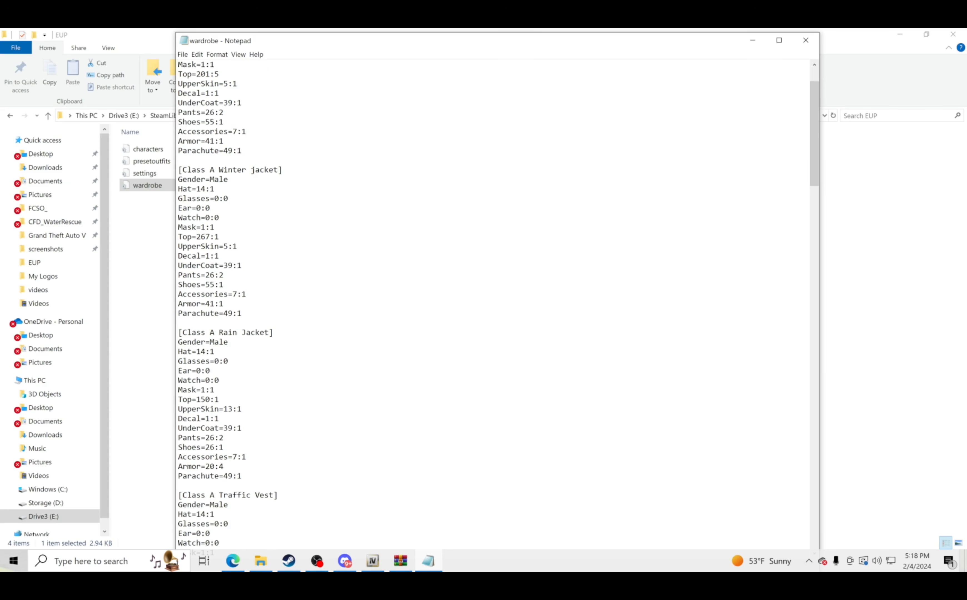
{"action": "scroll", "coordinate": [492, 302], "scroll_direction": "up", "scroll_amount": 2}
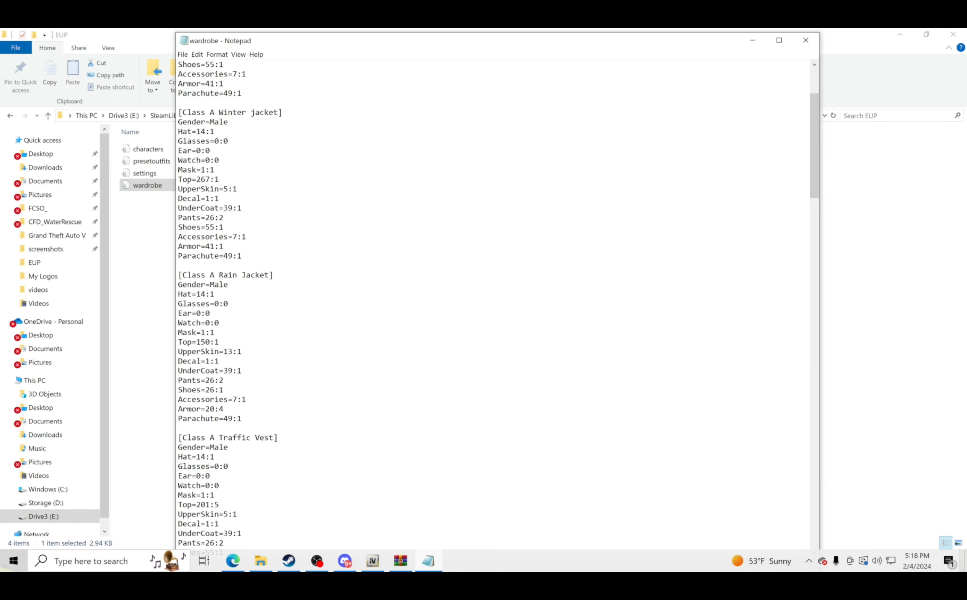
{"action": "left_click_drag", "start_coordinate": [242, 419], "coordinate": [178, 275]}
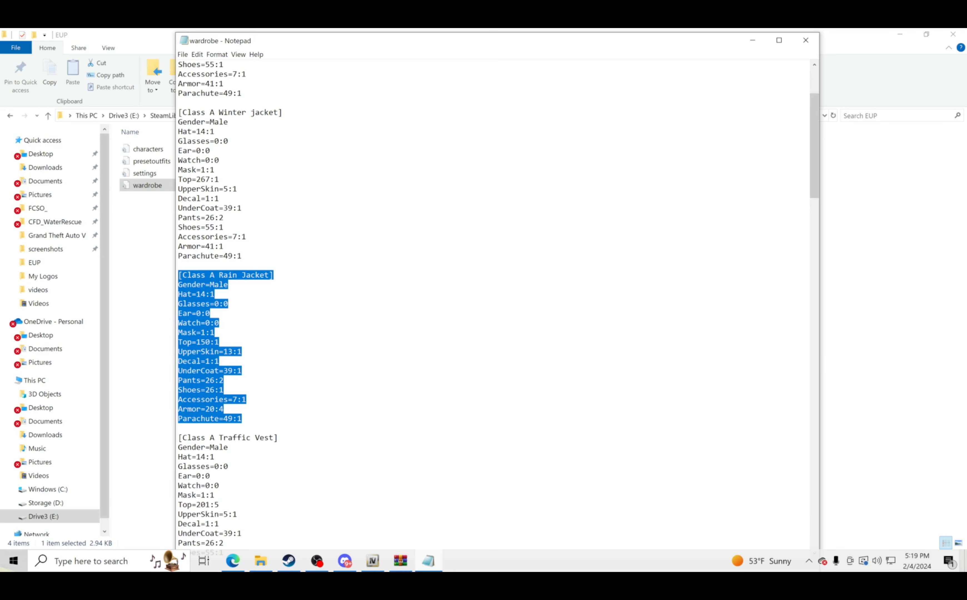
{"action": "scroll", "coordinate": [492, 302], "scroll_direction": "up", "scroll_amount": 4}
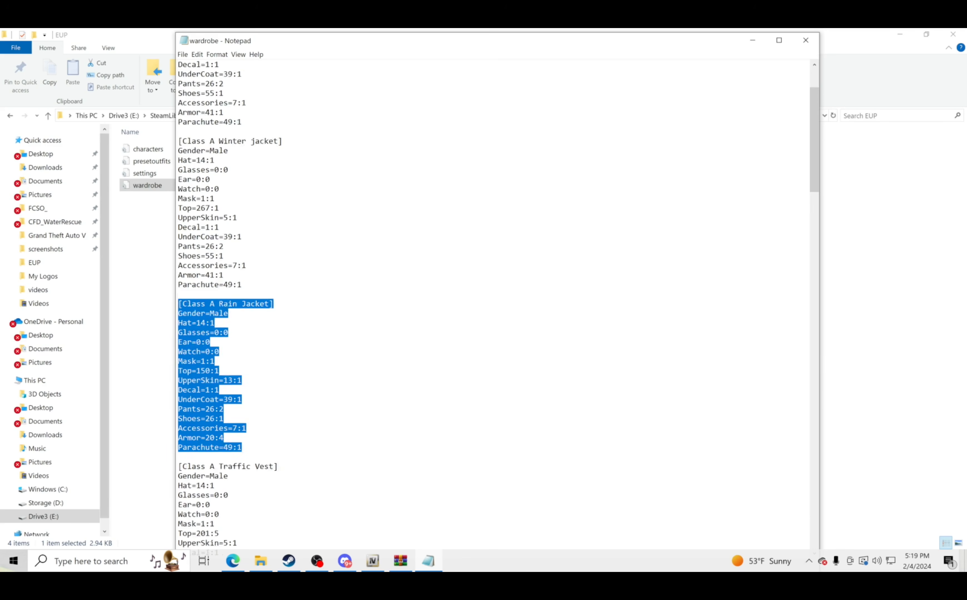
Select the entire Class A Long sleeve section, from its heading through the Parachute line, and copy it
{"action": "left_click", "coordinate": [242, 209]}
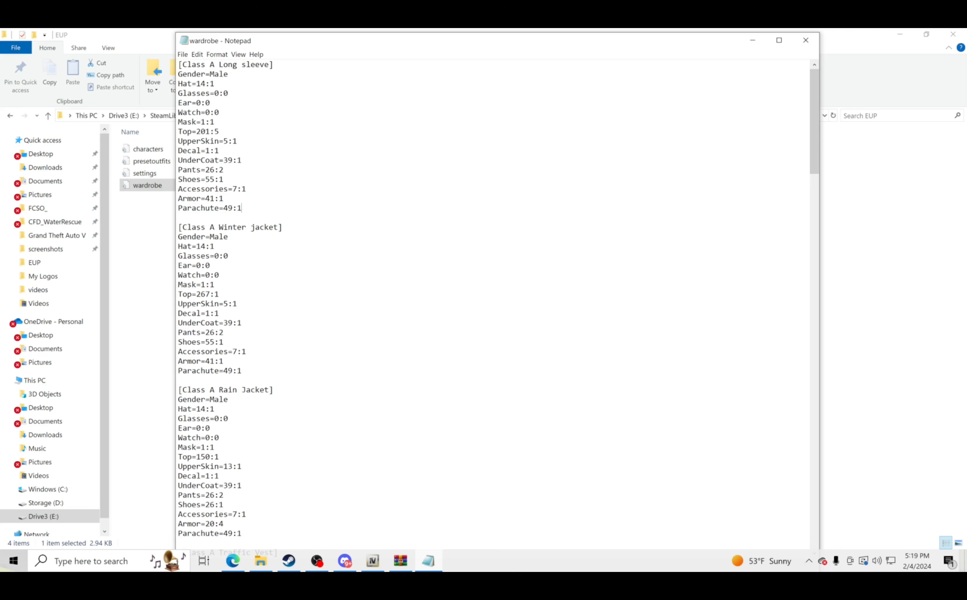
{"action": "mouse_move", "coordinate": [242, 208]}
{"action": "left_mouse_down"}
{"action": "mouse_move", "coordinate": [178, 64]}
{"action": "mouse_move", "coordinate": [223, 199]}
{"action": "mouse_move", "coordinate": [242, 208]}
{"action": "left_mouse_up"}
{"action": "right_click", "coordinate": [193, 85]}
{"action": "left_click", "coordinate": [186, 84]}
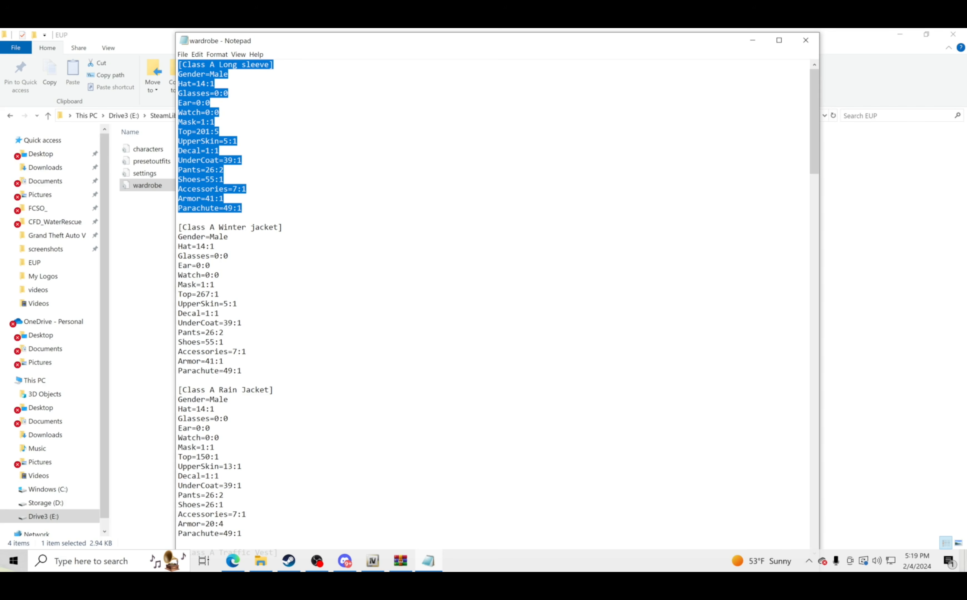
{"action": "right_click", "coordinate": [203, 189]}
{"action": "left_click", "coordinate": [222, 214]}
Minimize all open windows to reach the desktop, launch EUP2UB Converter, and move its window higher up
{"action": "left_click", "coordinate": [898, 38]}
{"action": "left_click", "coordinate": [752, 40]}
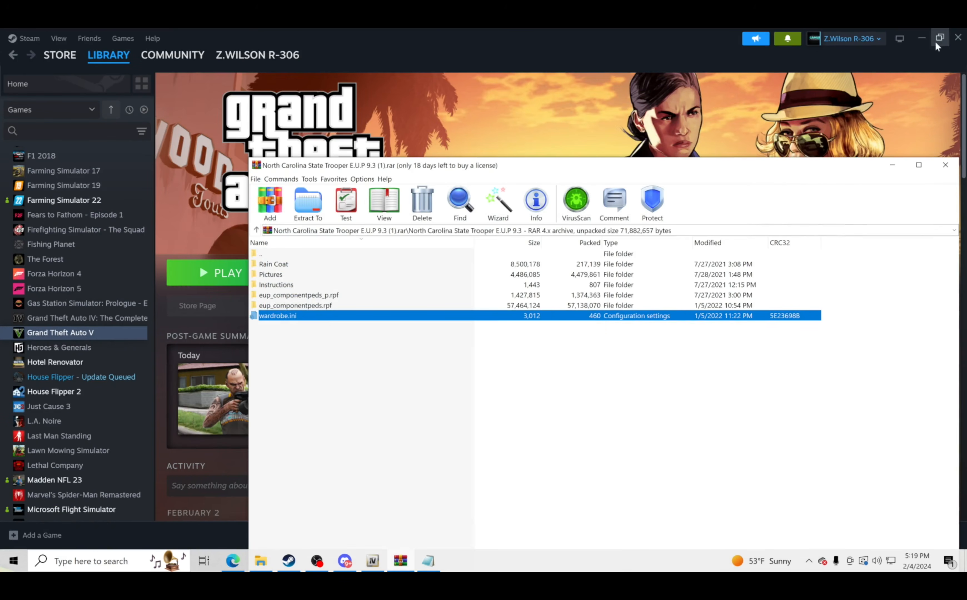
{"action": "left_click", "coordinate": [922, 38]}
{"action": "left_click", "coordinate": [901, 39]}
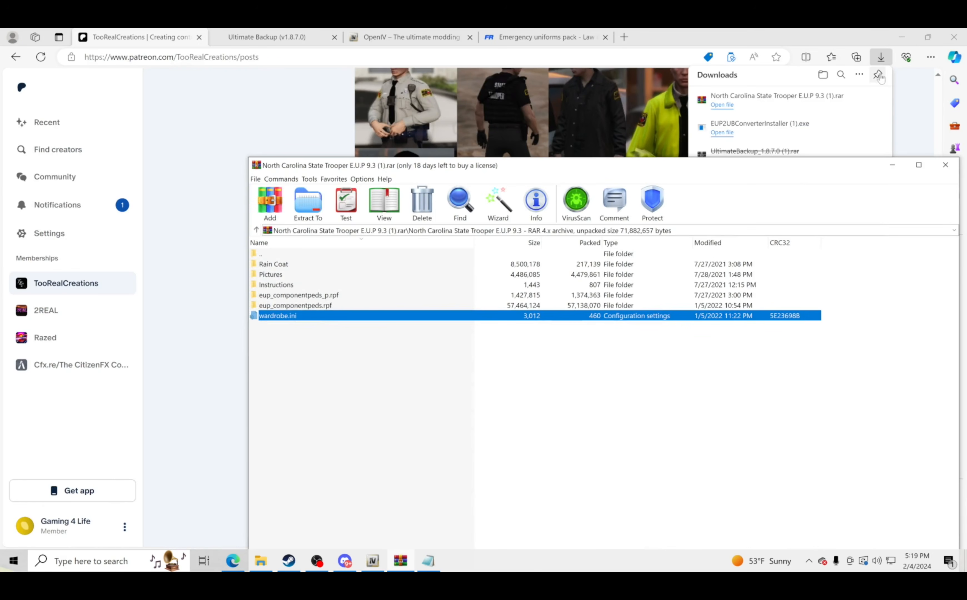
{"action": "left_click", "coordinate": [901, 38]}
{"action": "left_click", "coordinate": [893, 165]}
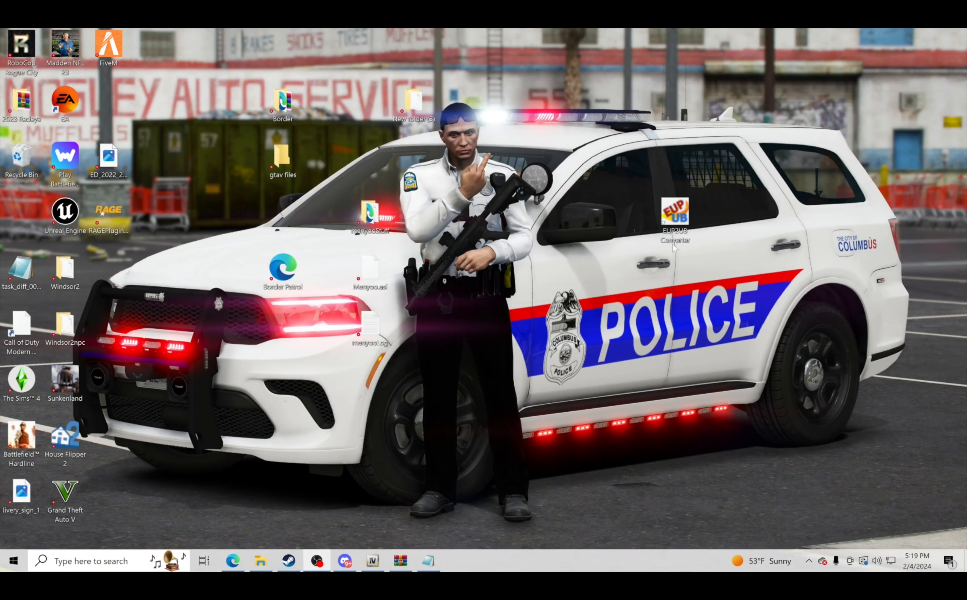
{"action": "left_click_drag", "start_coordinate": [632, 178], "coordinate": [742, 285]}
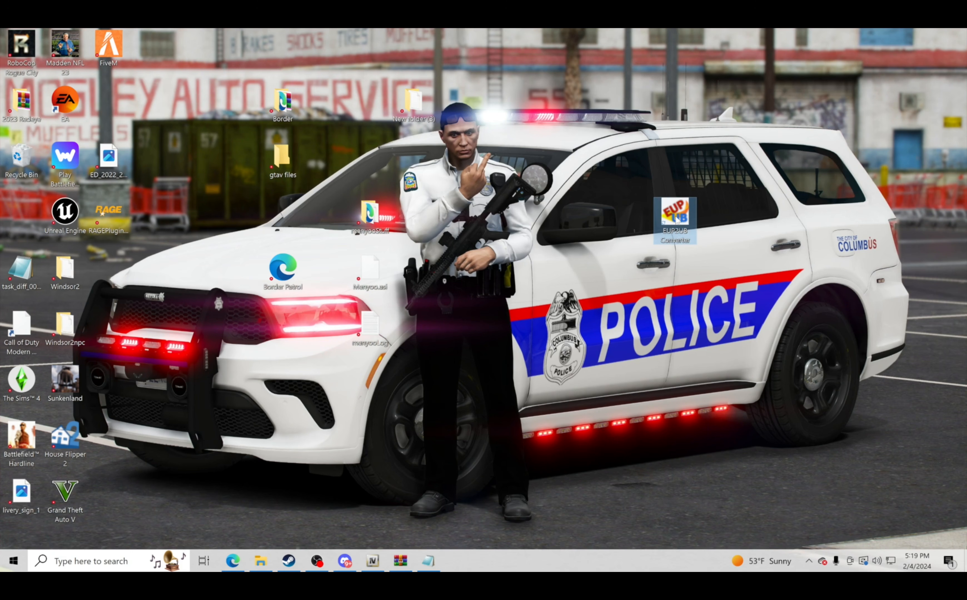
{"action": "double_click", "coordinate": [672, 232]}
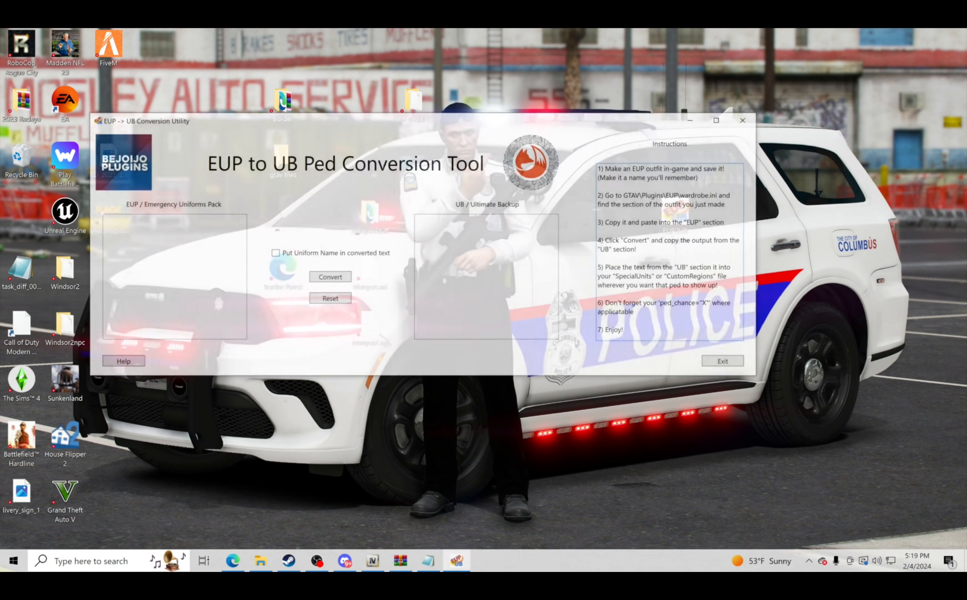
{"action": "left_click_drag", "start_coordinate": [374, 119], "coordinate": [391, 75]}
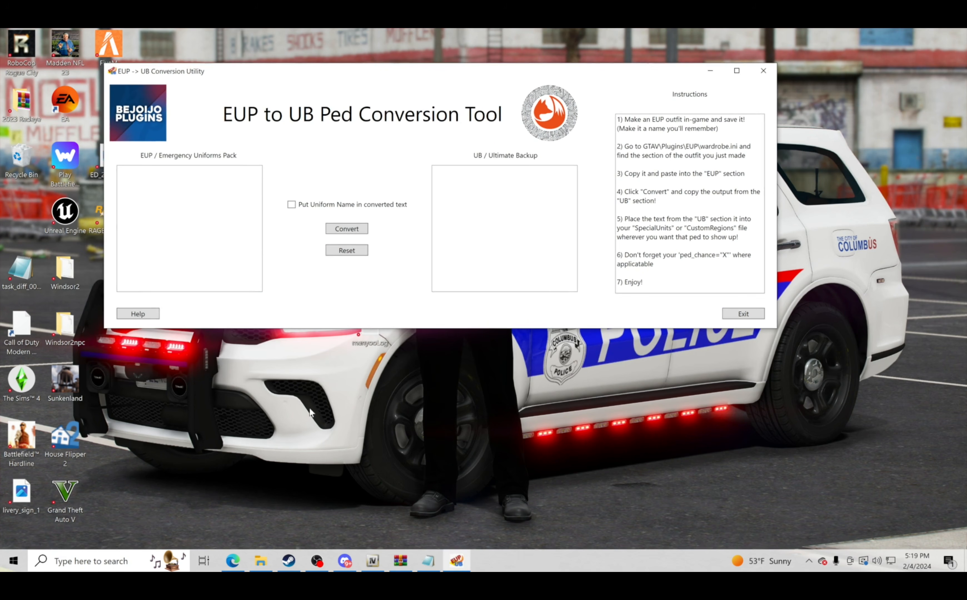
Return to the open wardrobe file and copy the selected Class A Long sleeve section again
{"action": "left_click", "coordinate": [261, 564]}
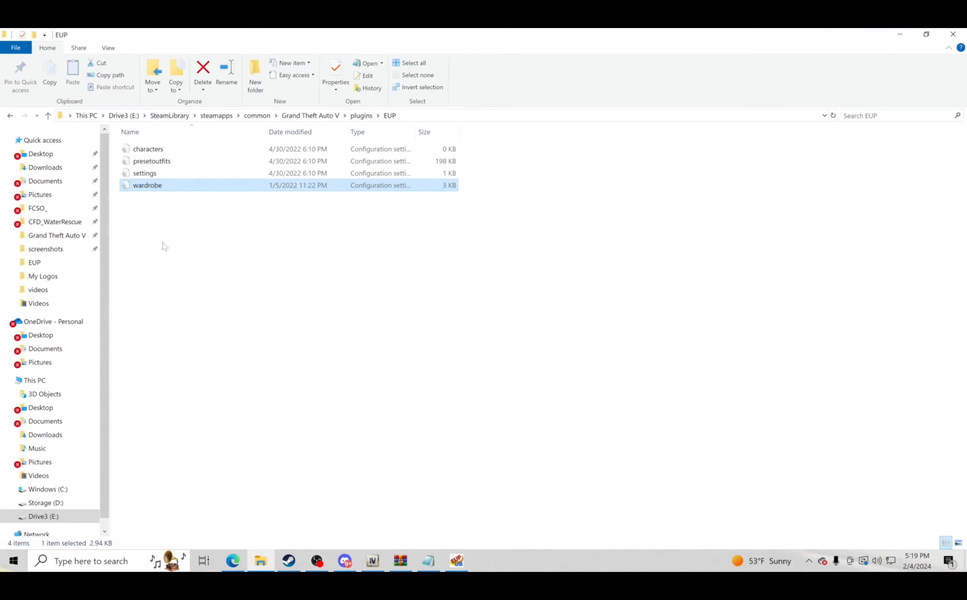
{"action": "left_click", "coordinate": [430, 566]}
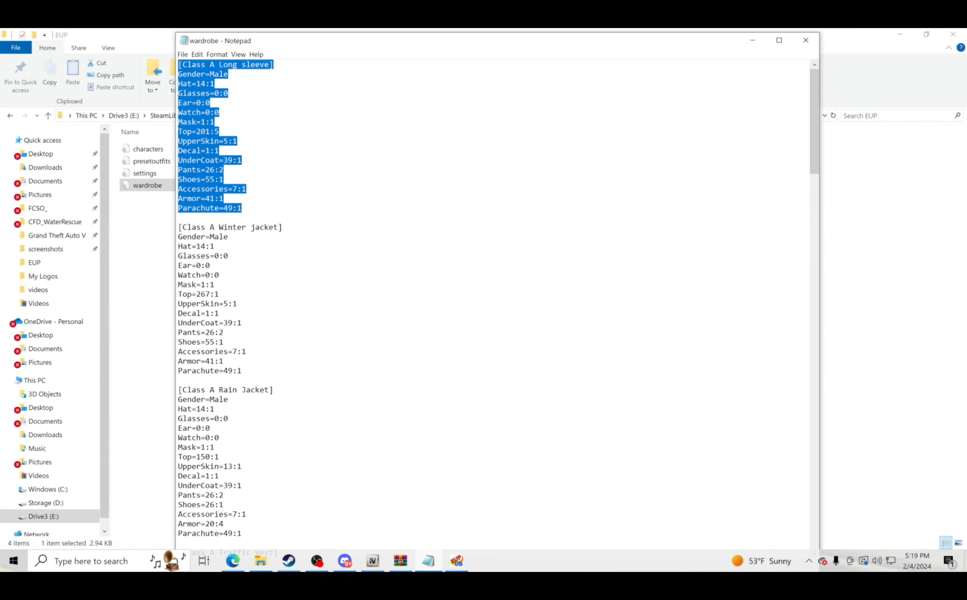
{"action": "right_click", "coordinate": [201, 203]}
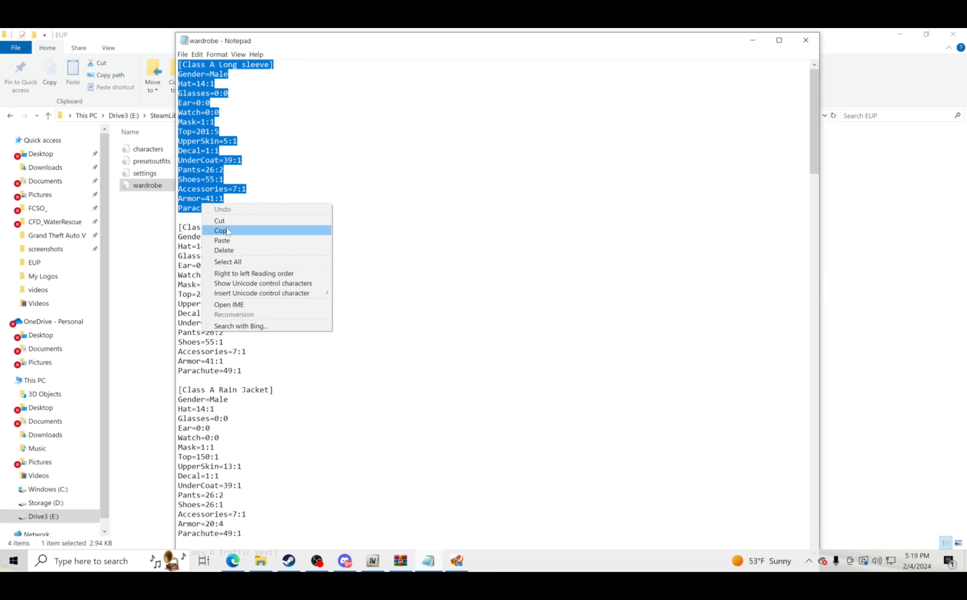
{"action": "left_click", "coordinate": [217, 231]}
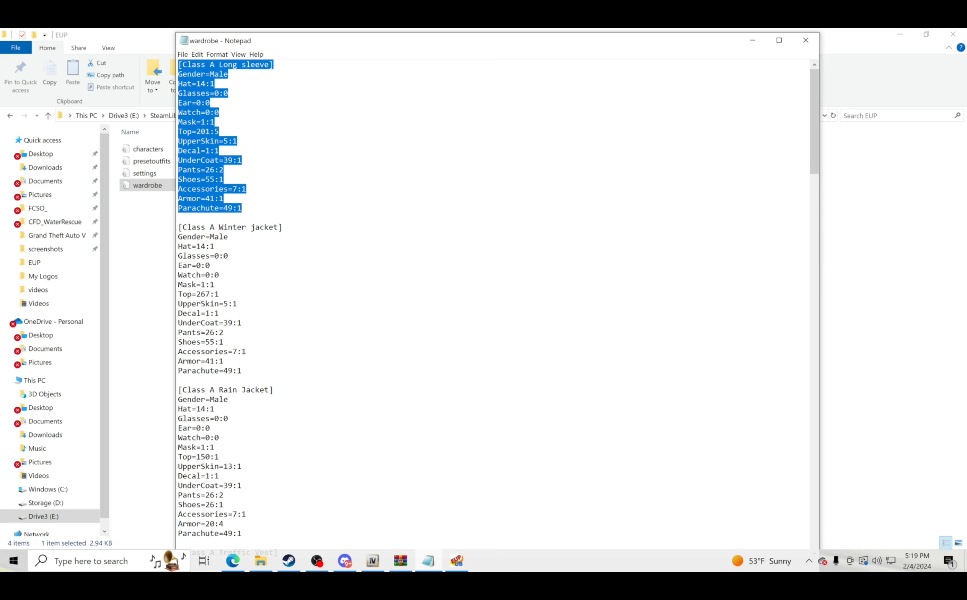
{"action": "right_click", "coordinate": [227, 135]}
{"action": "left_click", "coordinate": [254, 162]}
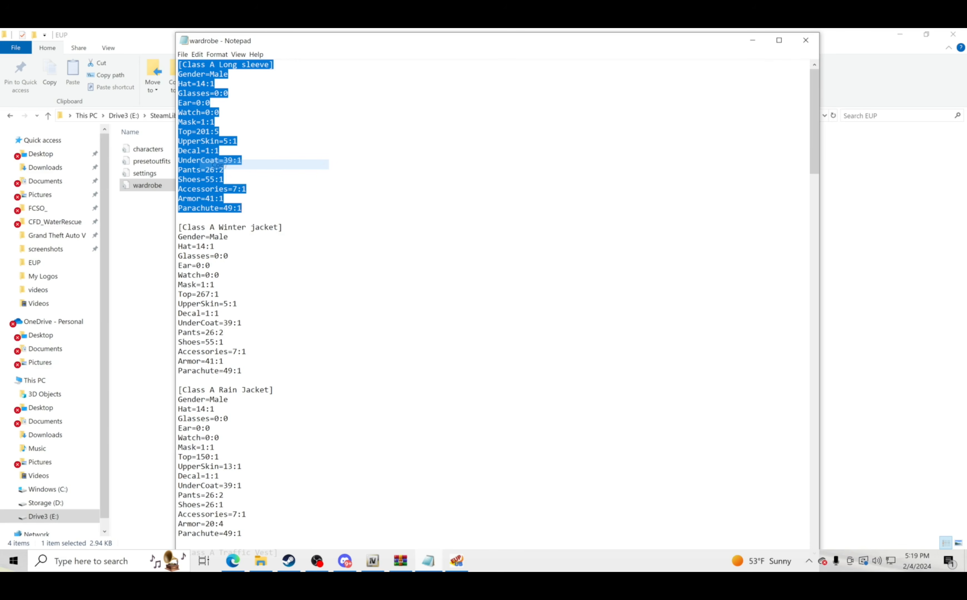
Switch to EUP2UB Converter and paste the Class A Long sleeve section into the EUP / Emergency Uniforms Pack box
{"action": "left_click", "coordinate": [457, 561]}
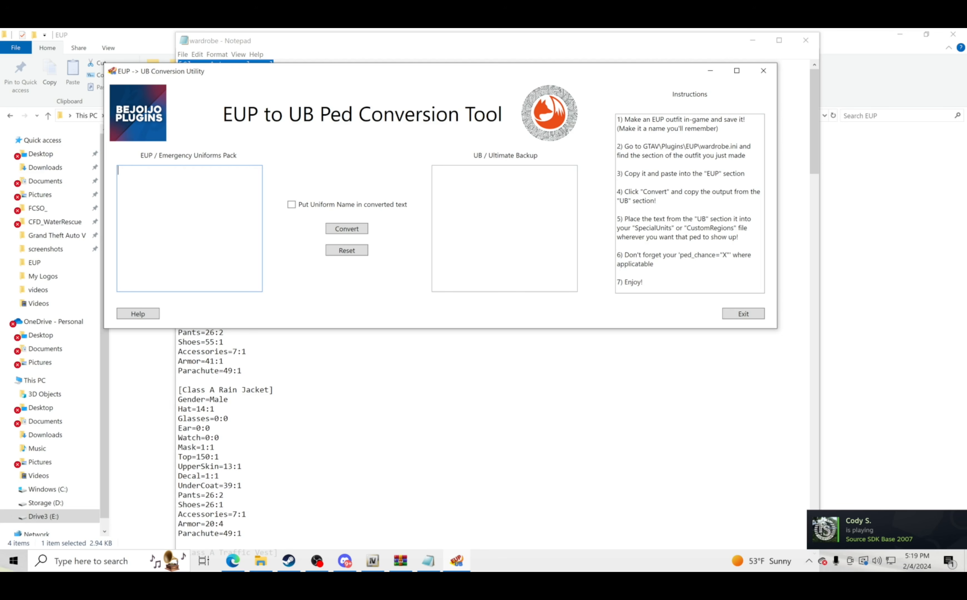
{"action": "right_click", "coordinate": [155, 180]}
{"action": "left_click", "coordinate": [183, 210]}
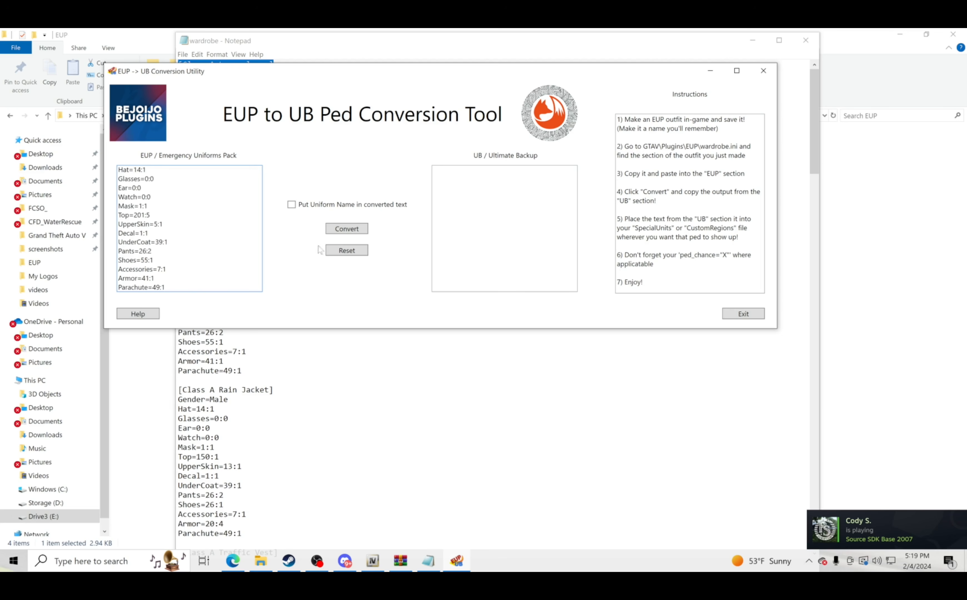
Convert the pasted Class A Long sleeve outfit to Ultimate Backup format and copy the entire converted Ped text
{"action": "left_click", "coordinate": [361, 231]}
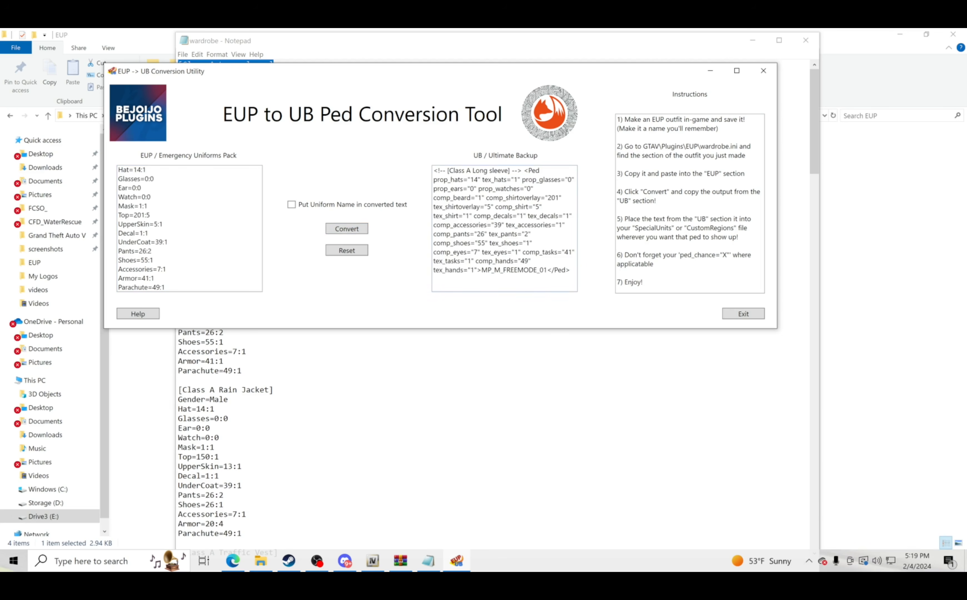
{"action": "left_click_drag", "start_coordinate": [572, 272], "coordinate": [434, 170]}
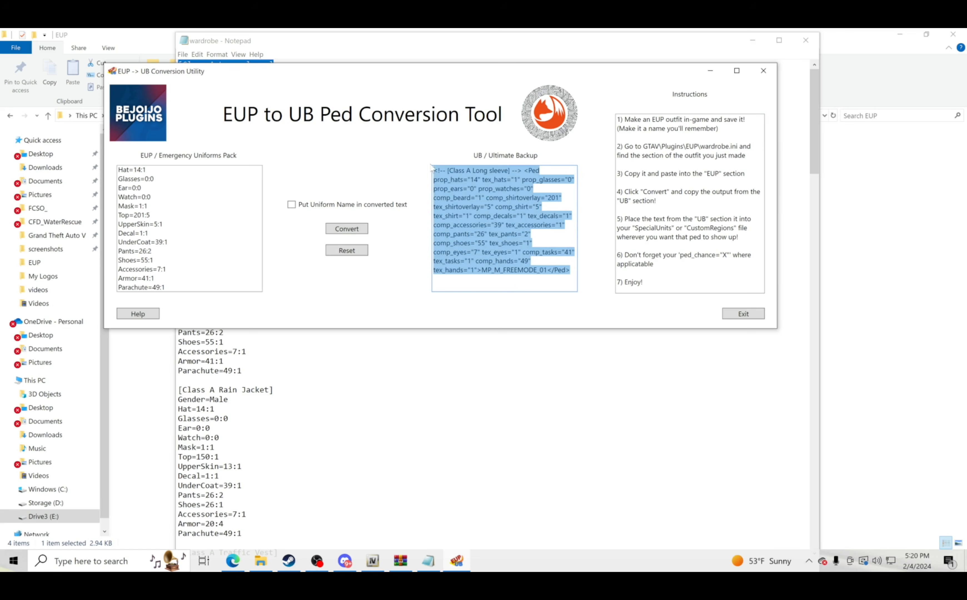
{"action": "right_click", "coordinate": [461, 193]}
{"action": "left_click", "coordinate": [487, 211]}
Switch to OpenIV and open the plugins > LSPDFR > UltimateBackup folder under GTA V
{"action": "left_click", "coordinate": [375, 564]}
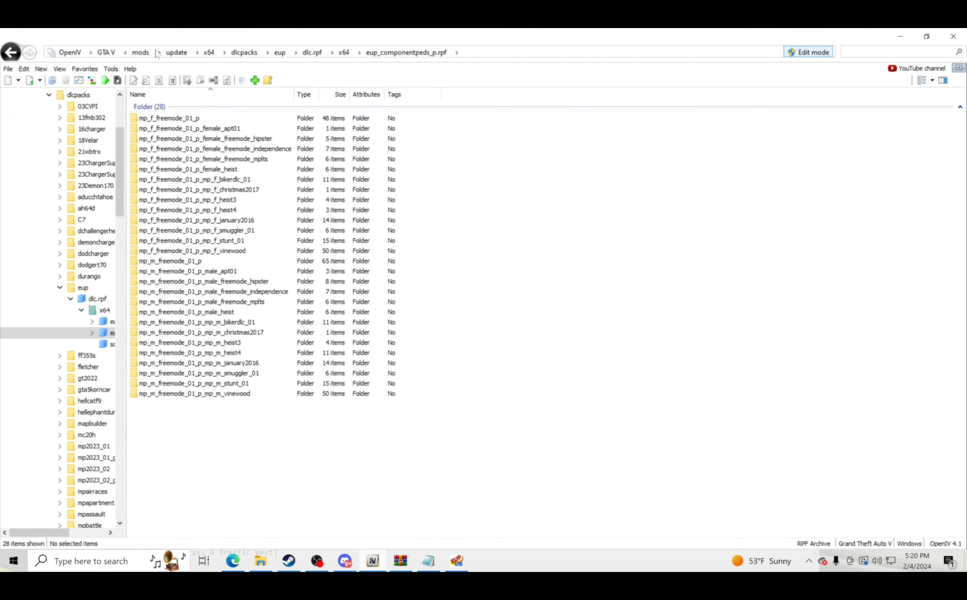
{"action": "left_click", "coordinate": [113, 57]}
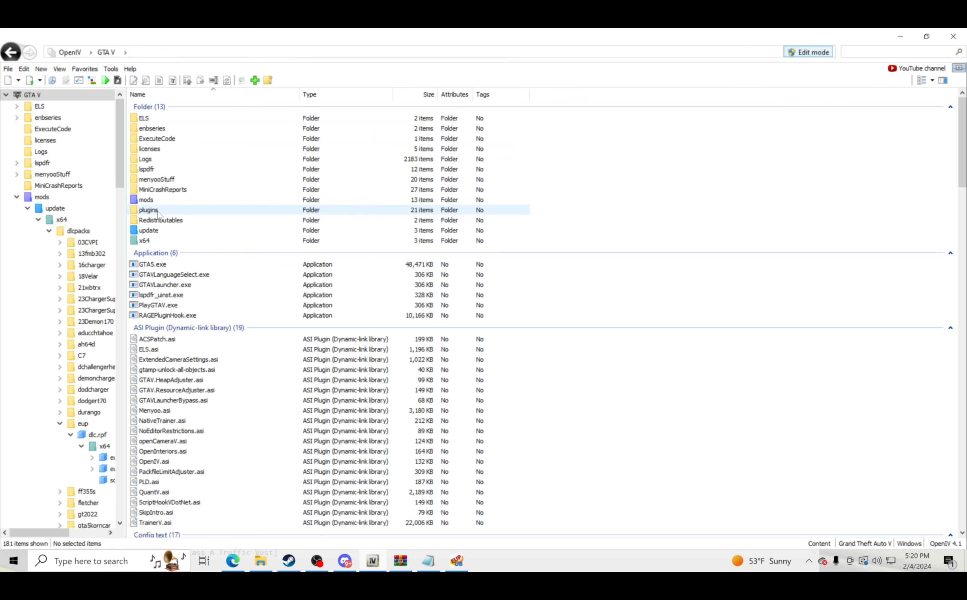
{"action": "left_click", "coordinate": [197, 210]}
{"action": "double_click", "coordinate": [197, 212]}
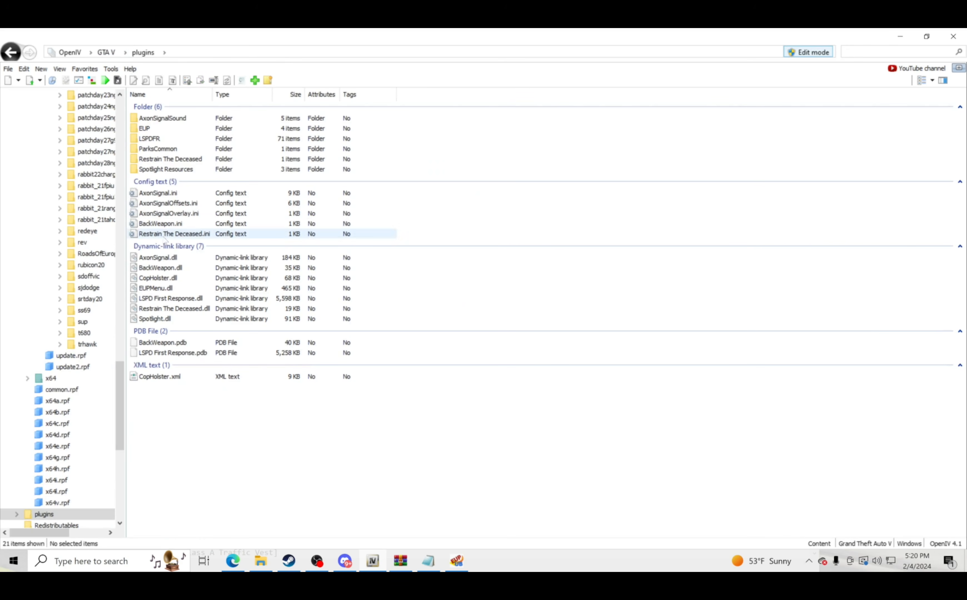
{"action": "left_click", "coordinate": [157, 139]}
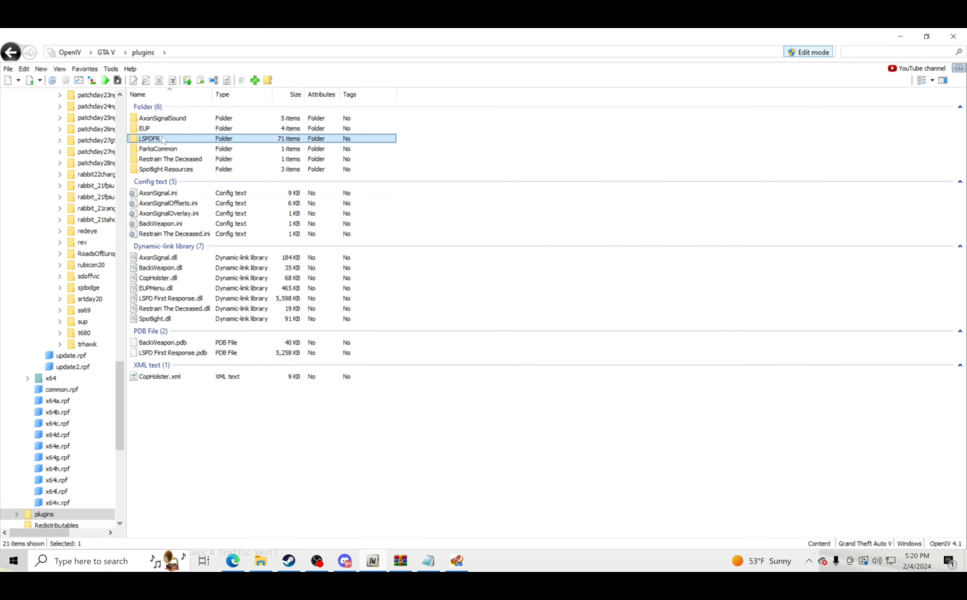
{"action": "double_click", "coordinate": [158, 139]}
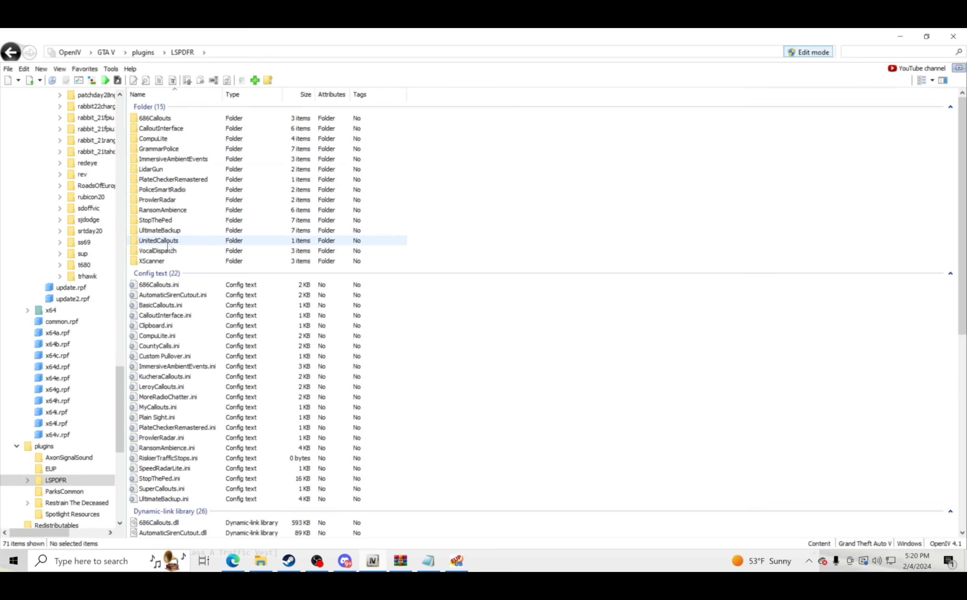
{"action": "left_click", "coordinate": [250, 231]}
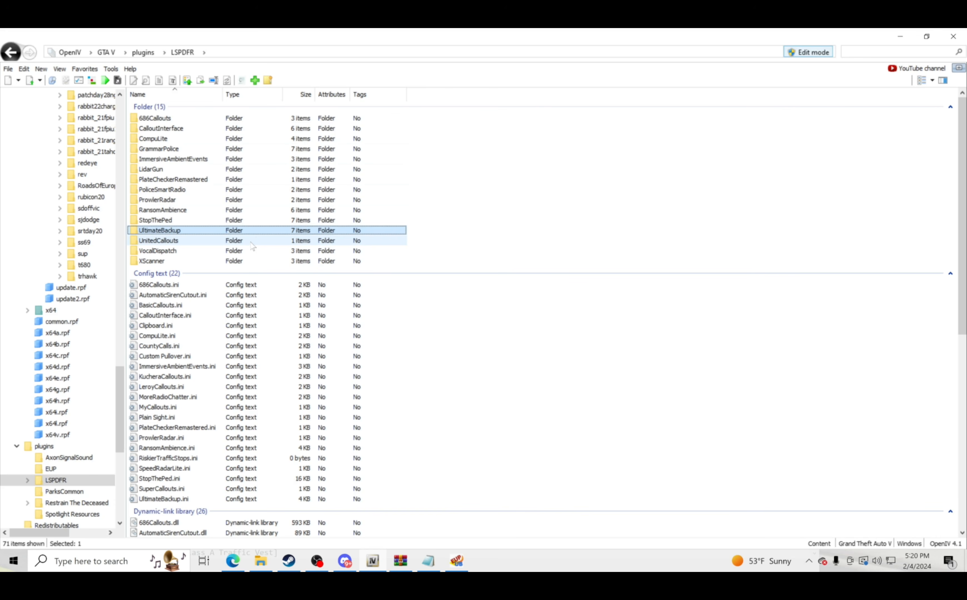
{"action": "double_click", "coordinate": [237, 234]}
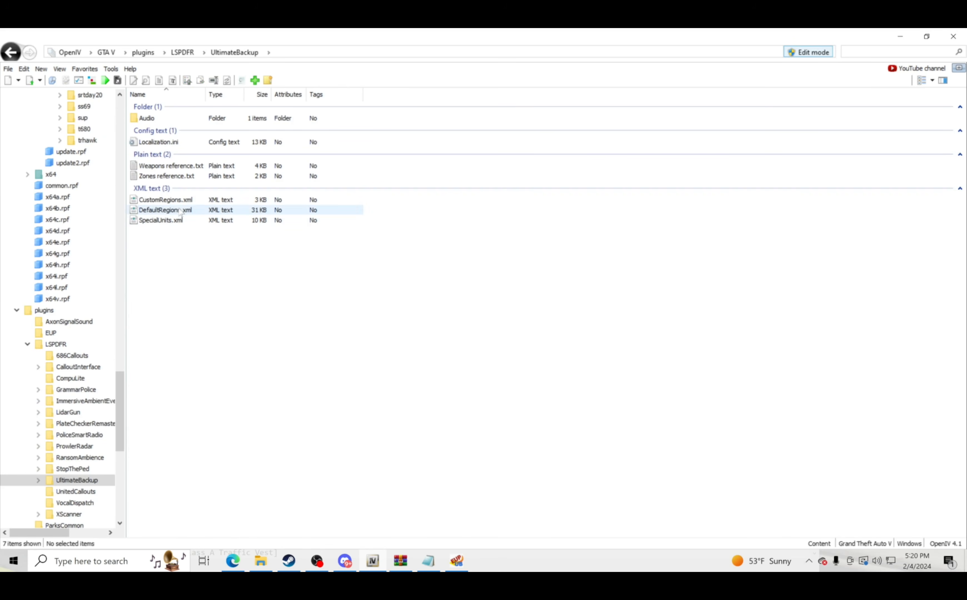
Open CustomRegions.xml from the UltimateBackup folder for editing
{"action": "left_click", "coordinate": [178, 204]}
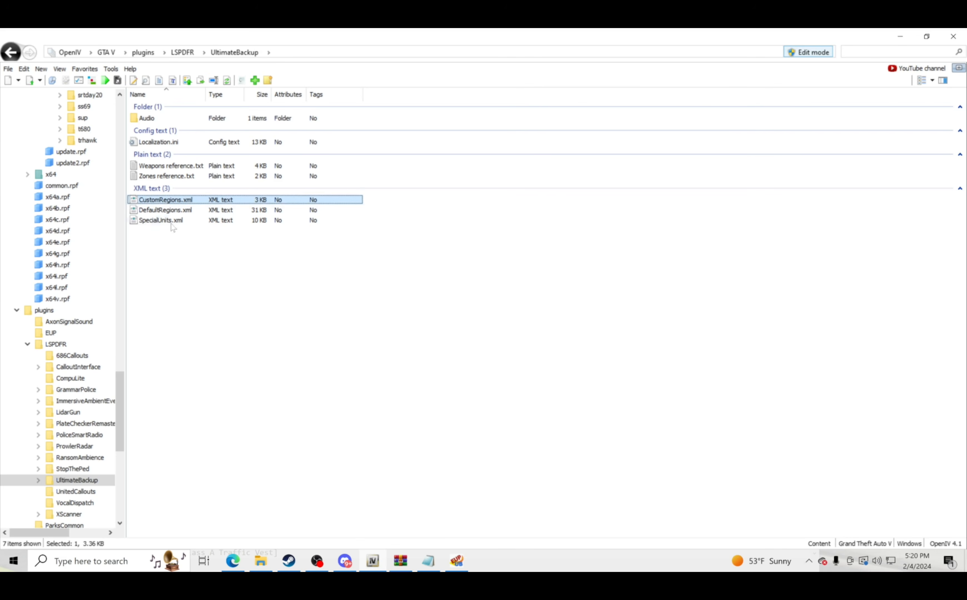
{"action": "right_click", "coordinate": [174, 203]}
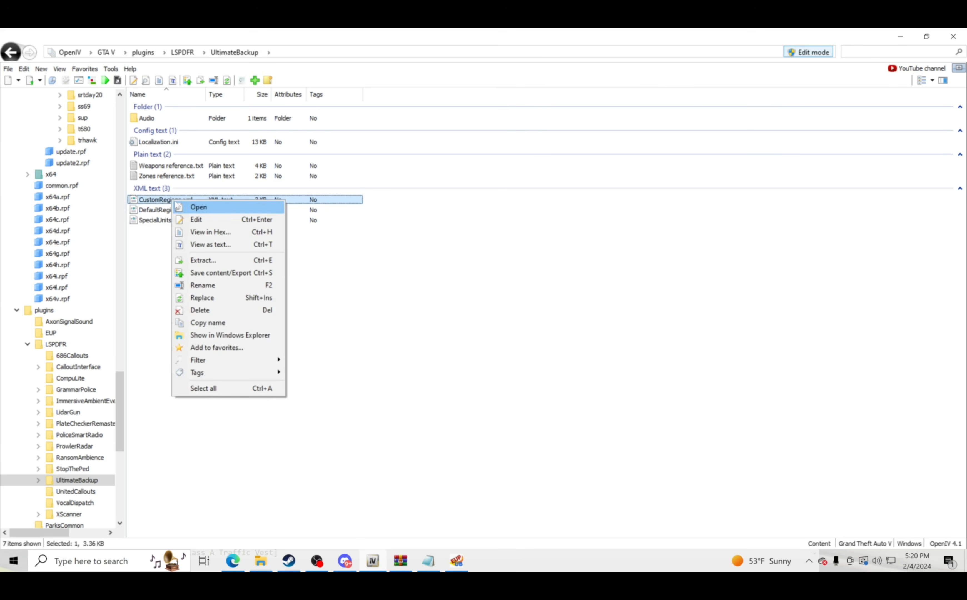
{"action": "left_click", "coordinate": [202, 218]}
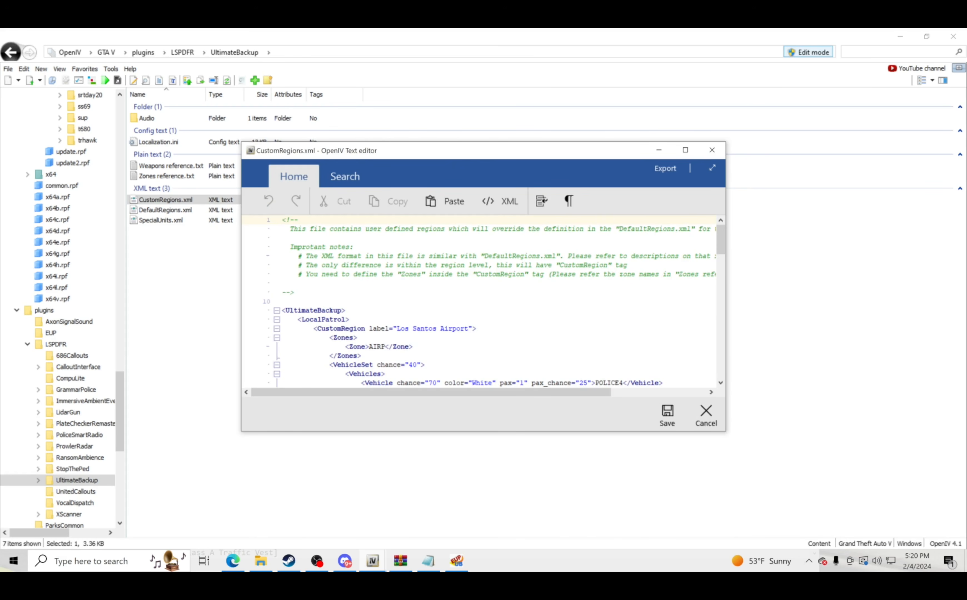
Select the S_M_M_CIASEC_01 Ped entry inside the Peds block of the Los Santos Airport region's first vehicle set
{"action": "scroll", "coordinate": [492, 301], "scroll_direction": "down", "scroll_amount": 4}
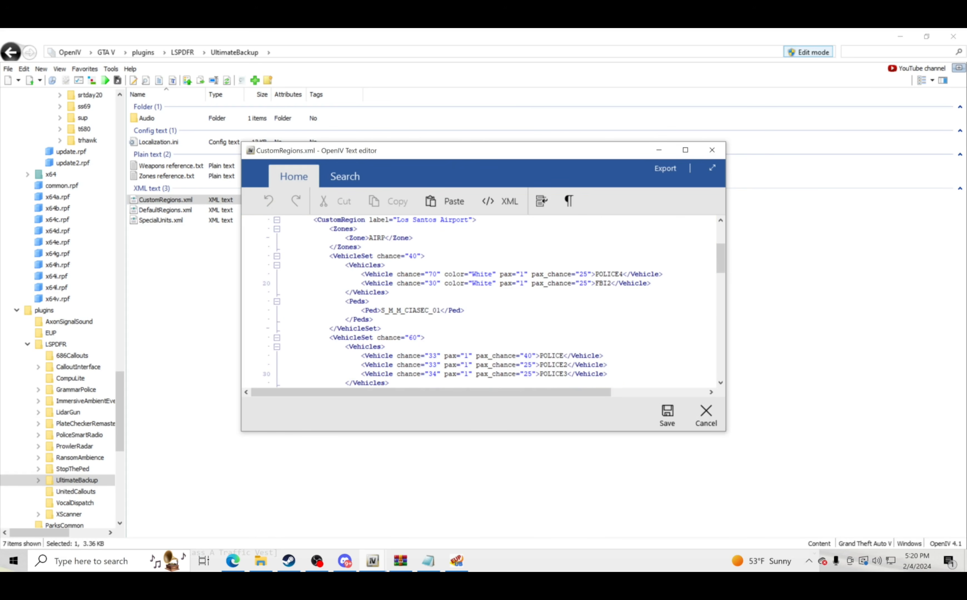
{"action": "scroll", "coordinate": [492, 302], "scroll_direction": "up", "scroll_amount": 1}
{"action": "left_click_drag", "start_coordinate": [346, 329], "coordinate": [370, 329]}
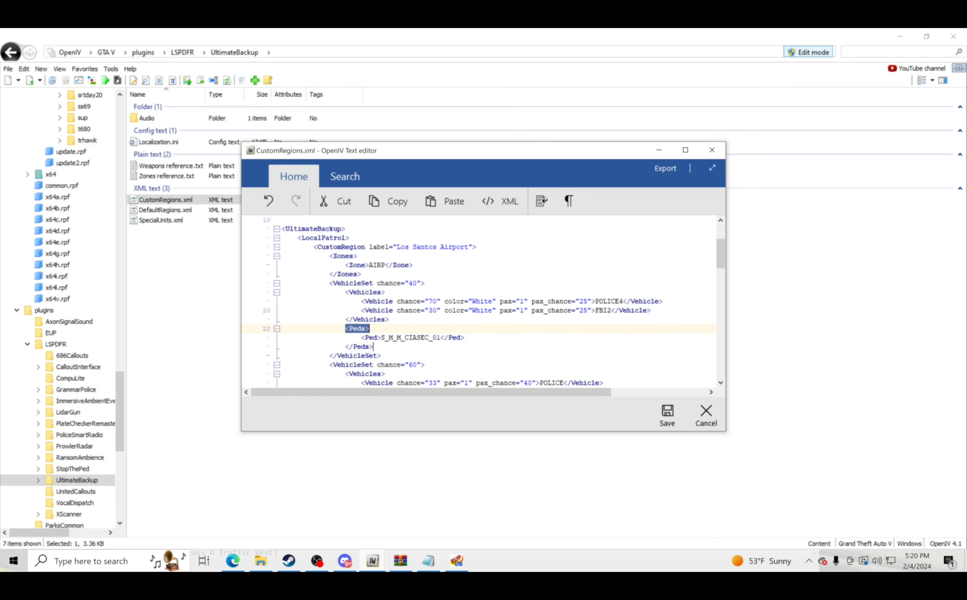
{"action": "left_click", "coordinate": [345, 347]}
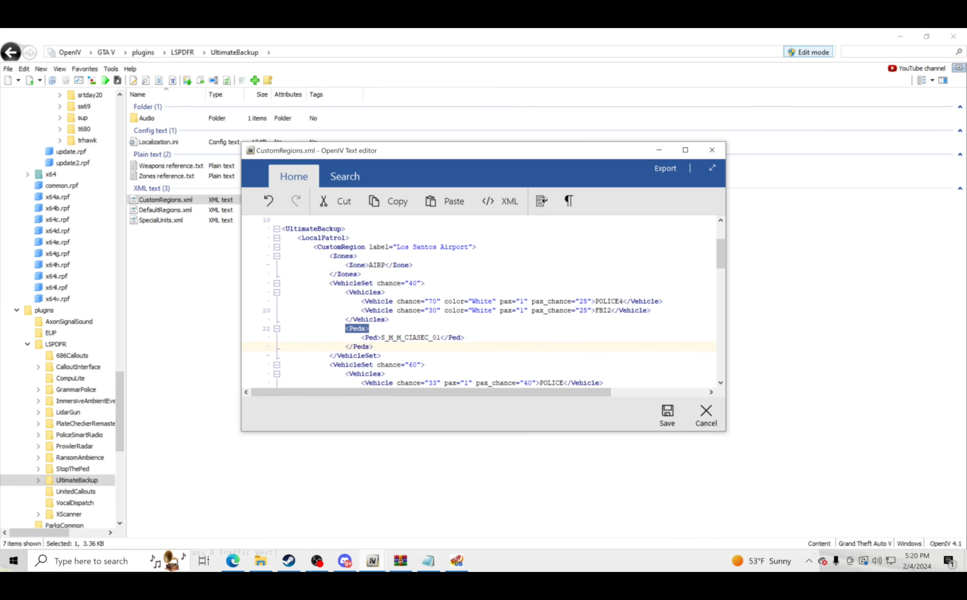
{"action": "left_click_drag", "start_coordinate": [346, 346], "coordinate": [465, 338]}
{"action": "left_click", "coordinate": [345, 329]}
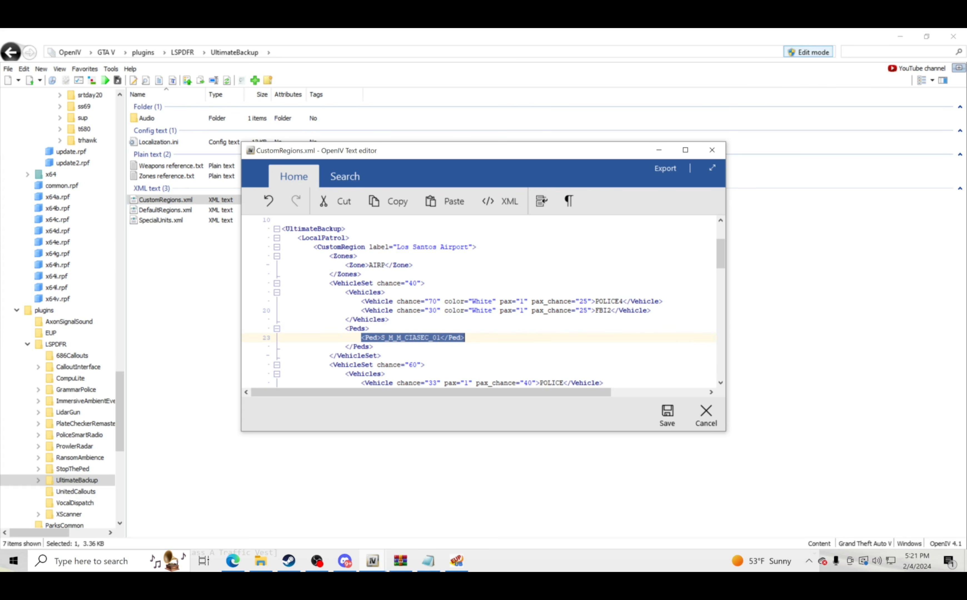
Return to the EUP to UB converter and copy the converted Class A Long sleeve text again
{"action": "left_click", "coordinate": [460, 564]}
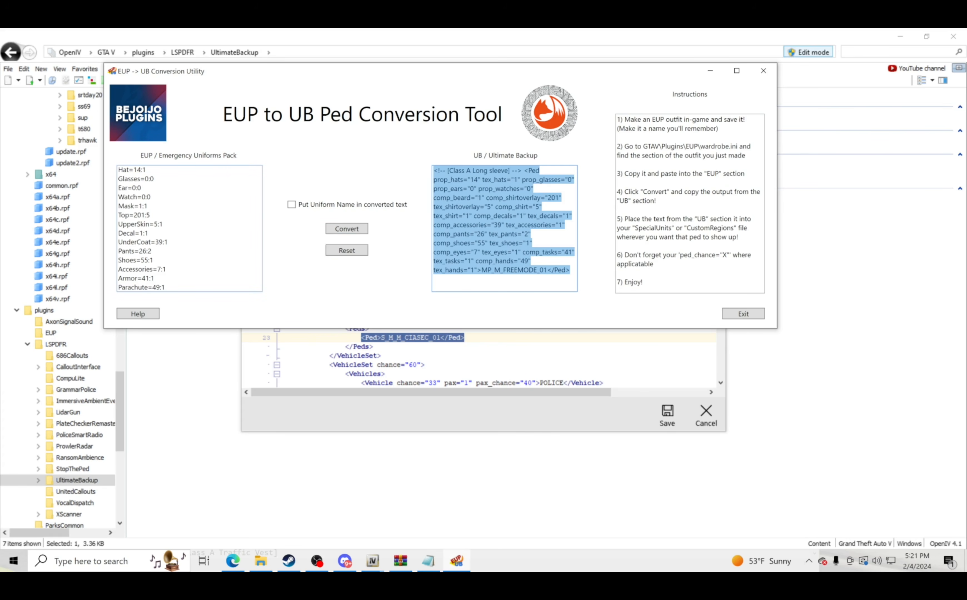
{"action": "right_click", "coordinate": [507, 254]}
{"action": "left_click", "coordinate": [520, 274]}
Switch back to CustomRegions.xml and replace the selected S_M_M_CIASEC_01 Ped entry with the copied Class A Long sleeve text
{"action": "left_click", "coordinate": [372, 561]}
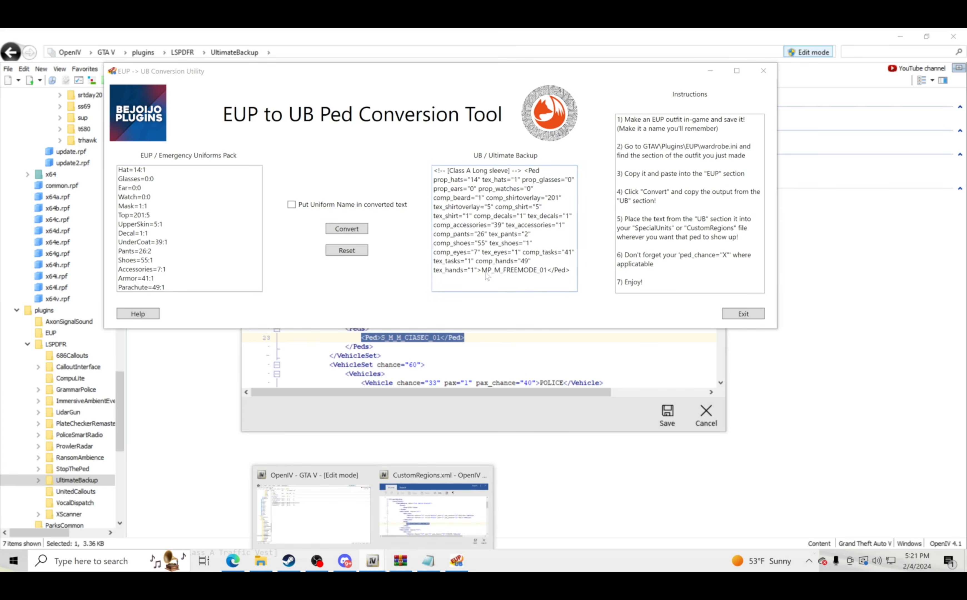
{"action": "left_click", "coordinate": [395, 520]}
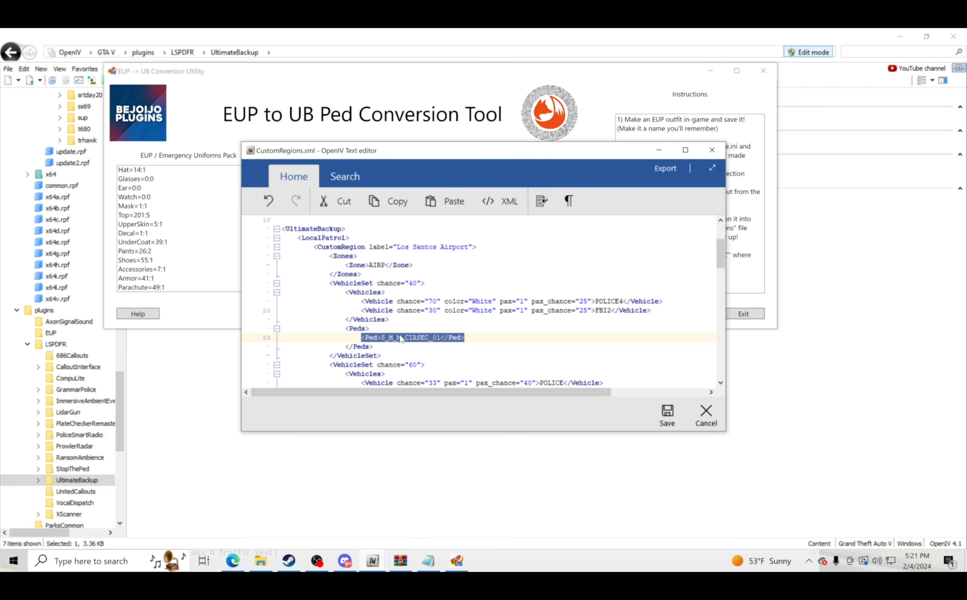
{"action": "right_click", "coordinate": [418, 338]}
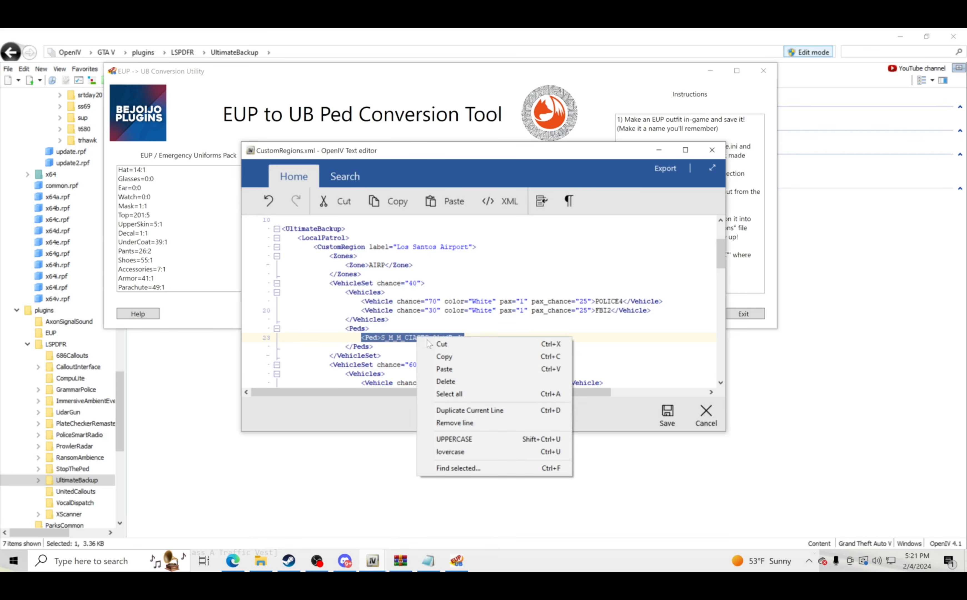
{"action": "left_click", "coordinate": [445, 369]}
{"action": "left_click_drag", "start_coordinate": [606, 392], "coordinate": [257, 397]}
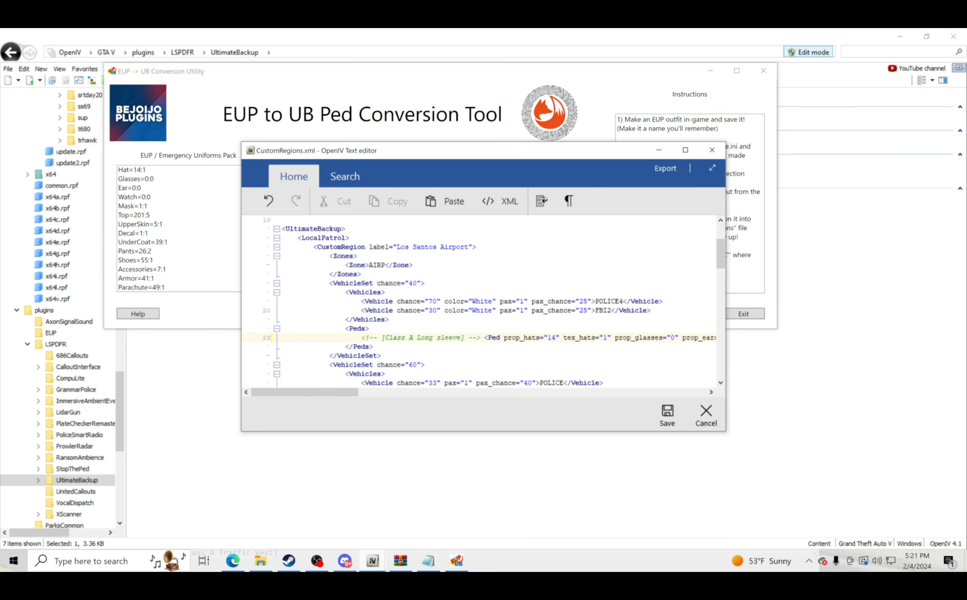
Replace both ranger Ped entries in the San Andreas Parks region with the copied Class A Long sleeve text
{"action": "scroll", "coordinate": [483, 301], "scroll_direction": "down", "scroll_amount": 4}
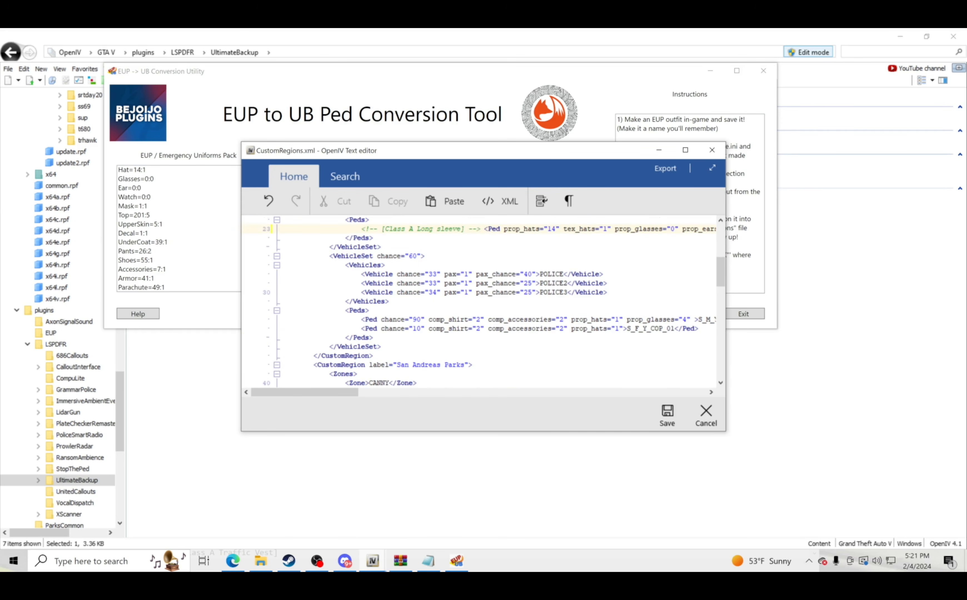
{"action": "scroll", "coordinate": [482, 301], "scroll_direction": "down", "scroll_amount": 6}
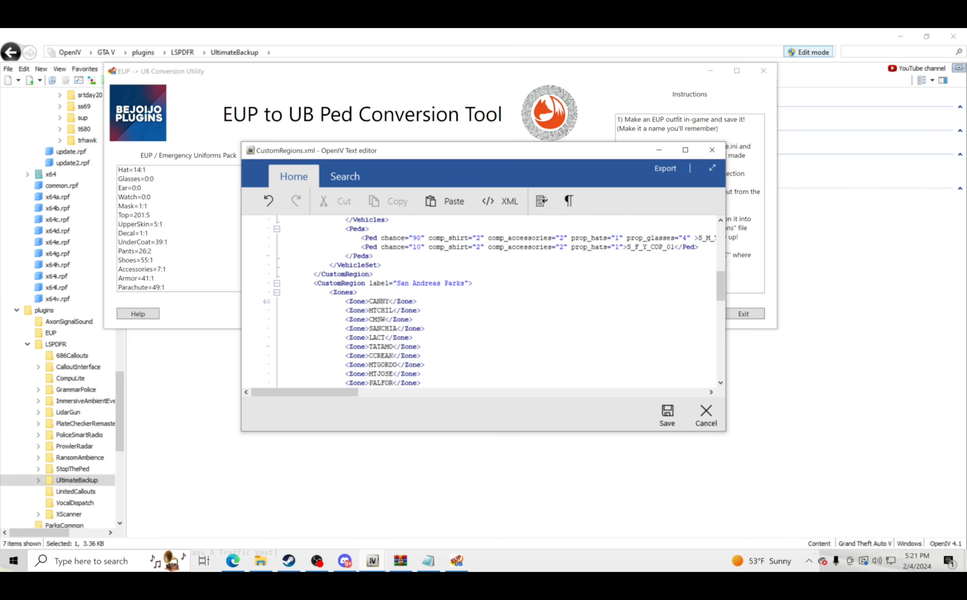
{"action": "scroll", "coordinate": [483, 301], "scroll_direction": "down", "scroll_amount": 1}
{"action": "scroll", "coordinate": [483, 301], "scroll_direction": "down", "scroll_amount": 1}
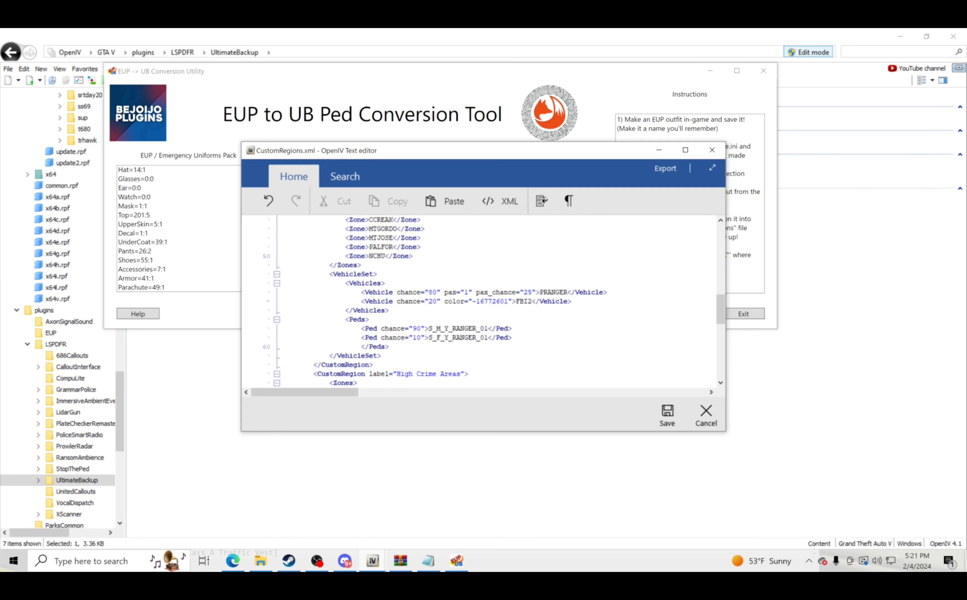
{"action": "left_click_drag", "start_coordinate": [512, 337], "coordinate": [361, 329]}
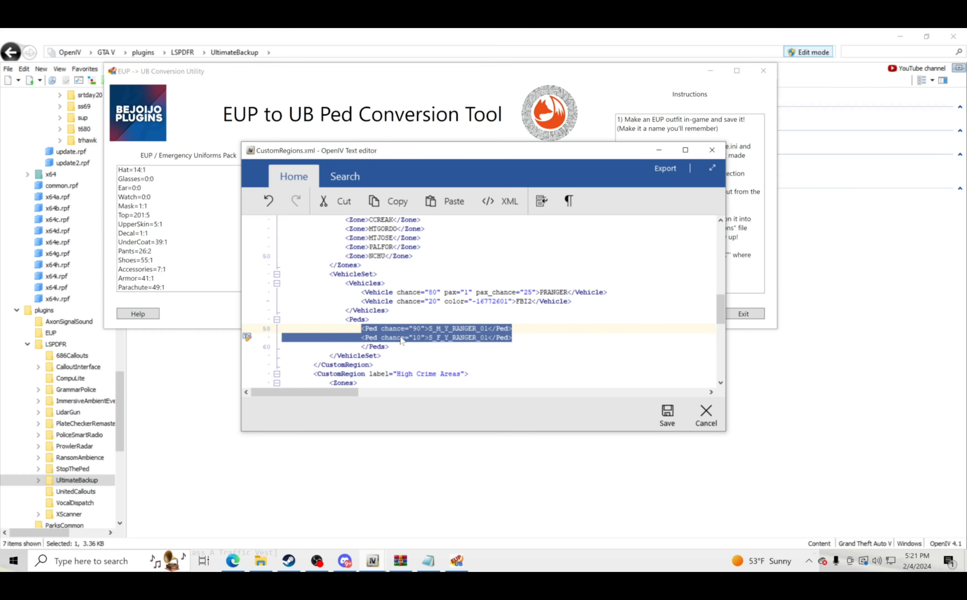
{"action": "scroll", "coordinate": [416, 334], "scroll_direction": "down", "scroll_amount": 10}
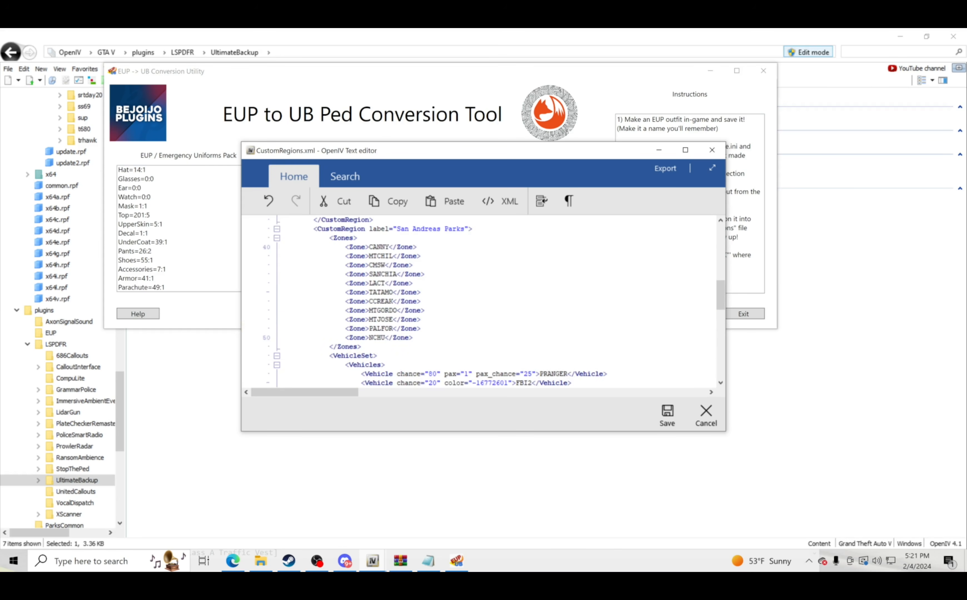
{"action": "scroll", "coordinate": [416, 334], "scroll_direction": "up", "scroll_amount": 11}
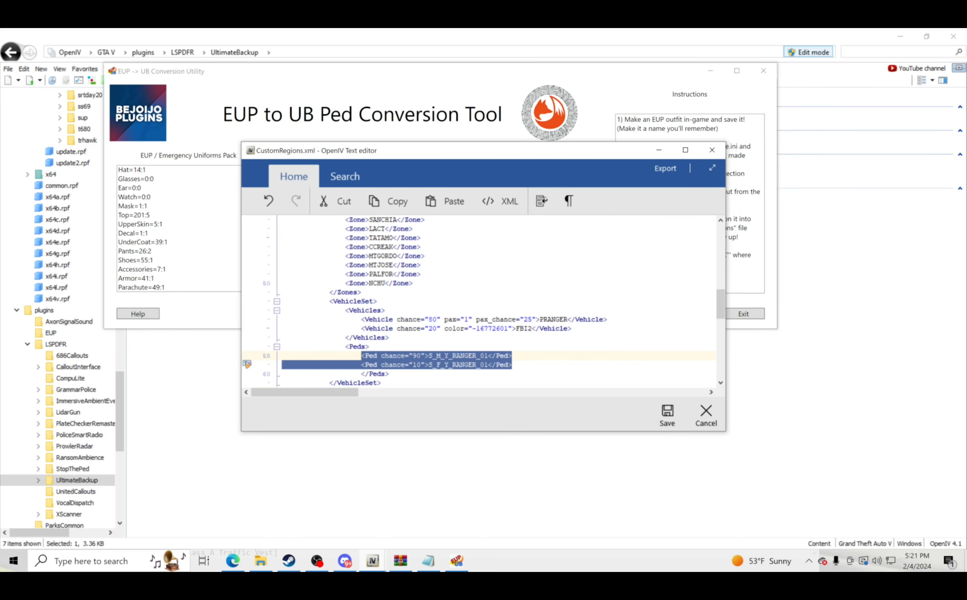
{"action": "right_click", "coordinate": [445, 364]}
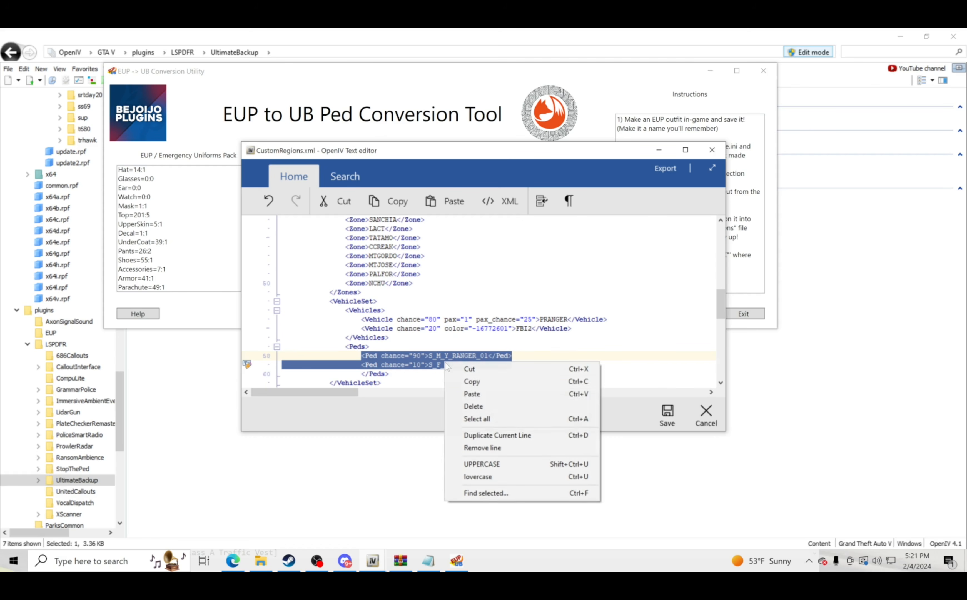
{"action": "left_click", "coordinate": [460, 395]}
{"action": "left_click_drag", "start_coordinate": [599, 393], "coordinate": [257, 393]}
Replace the four cop Ped entries in the High Crime Areas region with the copied Class A Long sleeve text
{"action": "scroll", "coordinate": [476, 302], "scroll_direction": "down", "scroll_amount": 2}
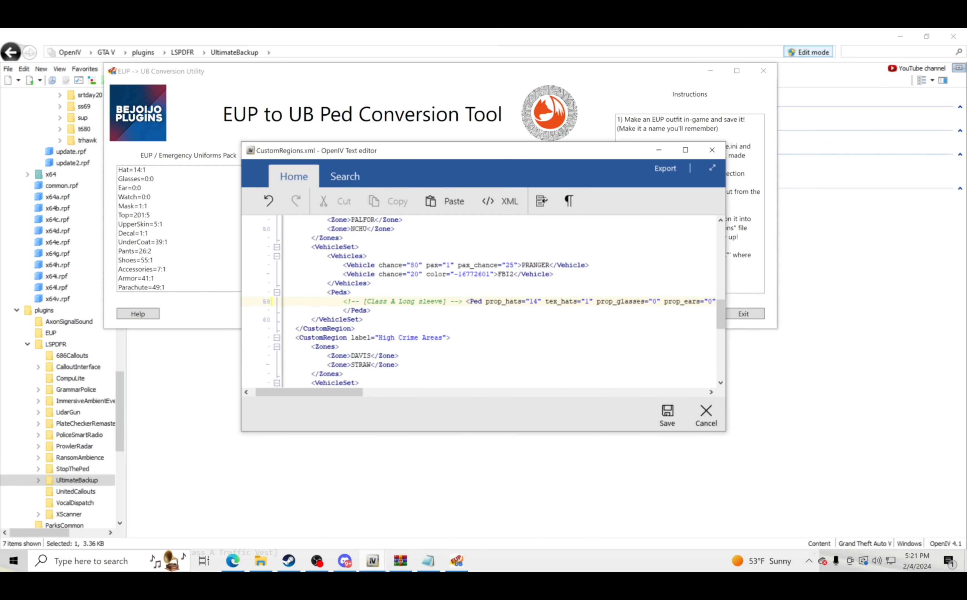
{"action": "scroll", "coordinate": [476, 302], "scroll_direction": "down", "scroll_amount": 3}
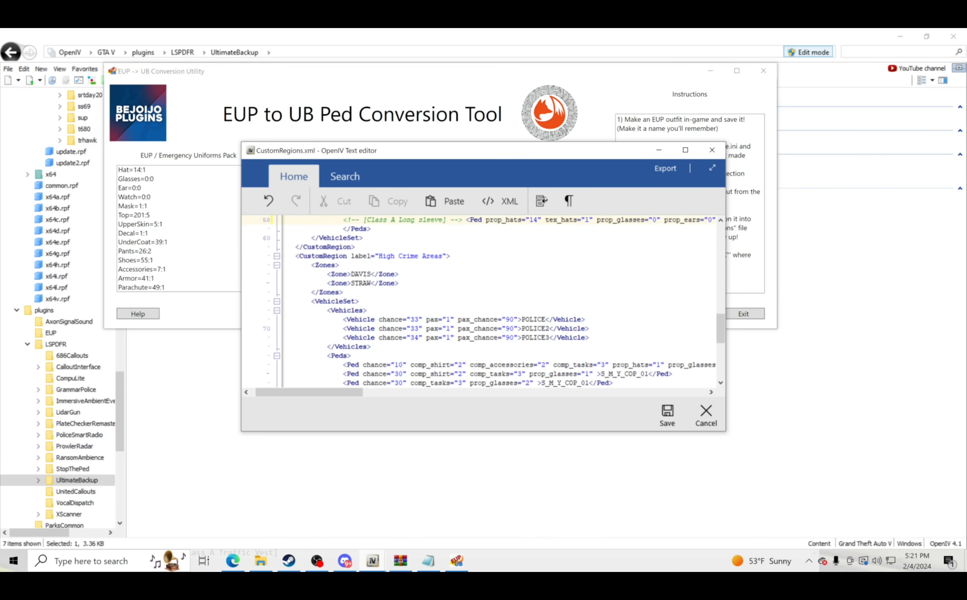
{"action": "scroll", "coordinate": [476, 302], "scroll_direction": "down", "scroll_amount": 2}
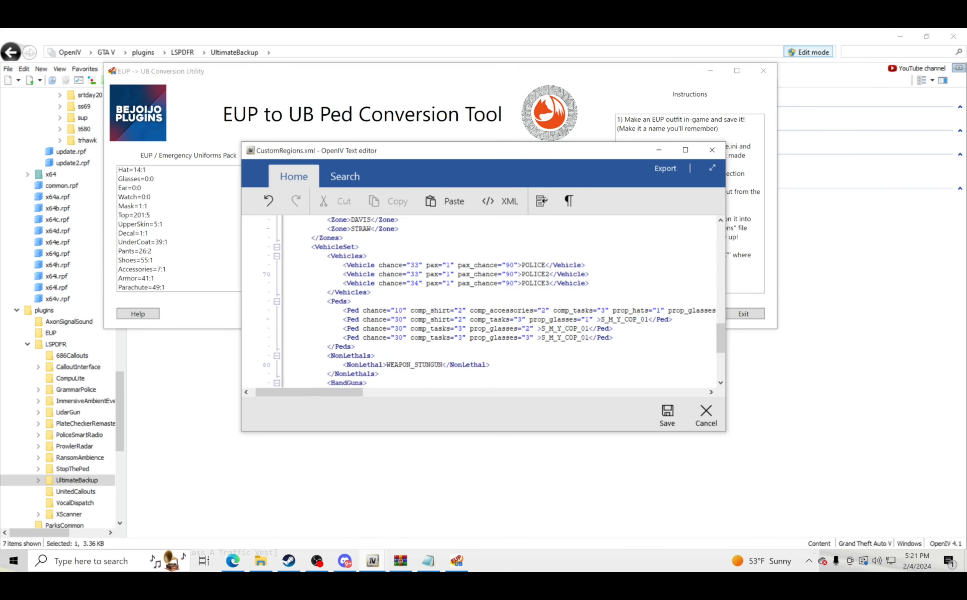
{"action": "scroll", "coordinate": [494, 301], "scroll_direction": "up", "scroll_amount": 1}
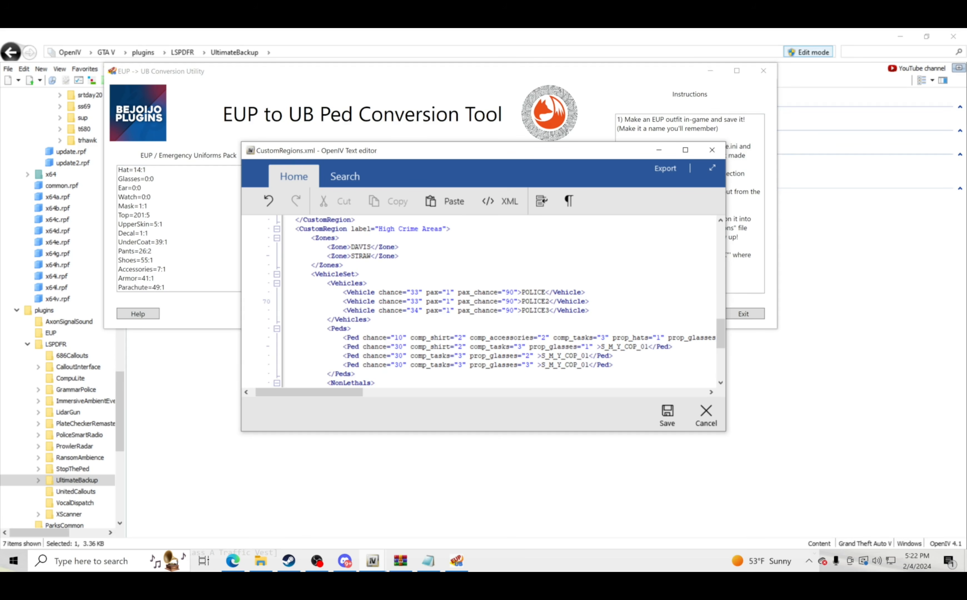
{"action": "left_click_drag", "start_coordinate": [614, 365], "coordinate": [343, 337]}
{"action": "right_click", "coordinate": [351, 338]}
{"action": "left_click", "coordinate": [378, 371]}
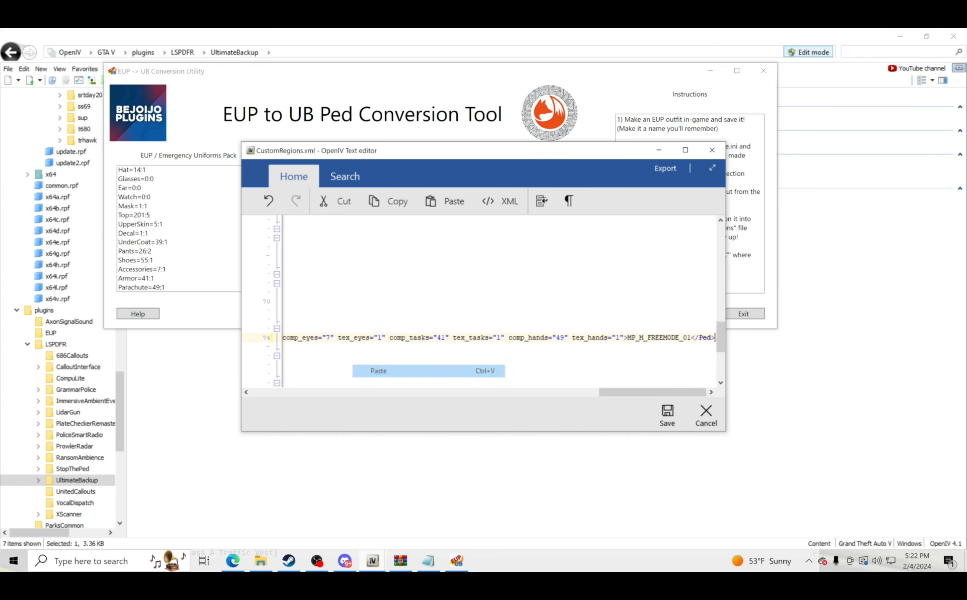
{"action": "left_click_drag", "start_coordinate": [643, 392], "coordinate": [294, 392]}
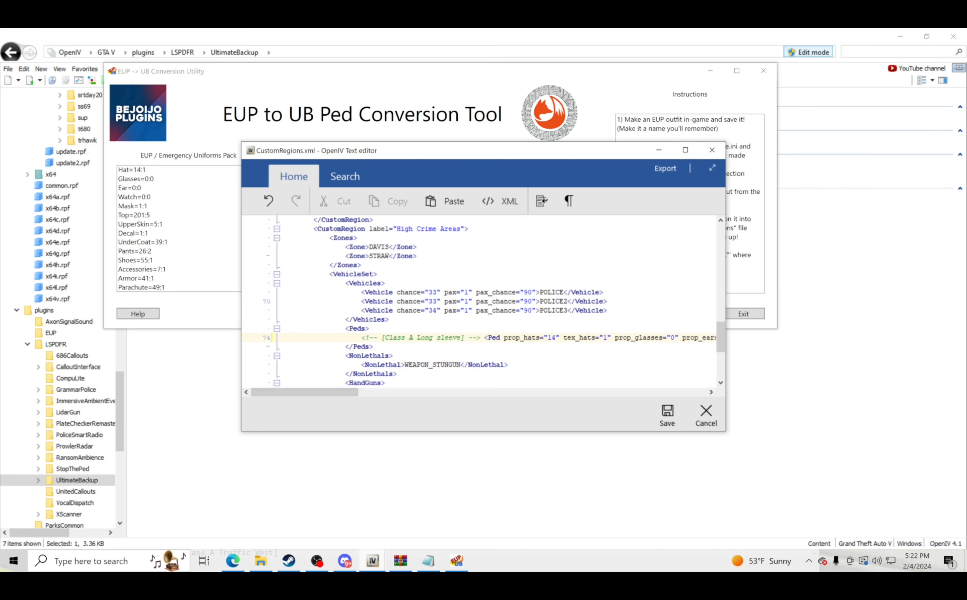
{"action": "key", "text": "Down"}
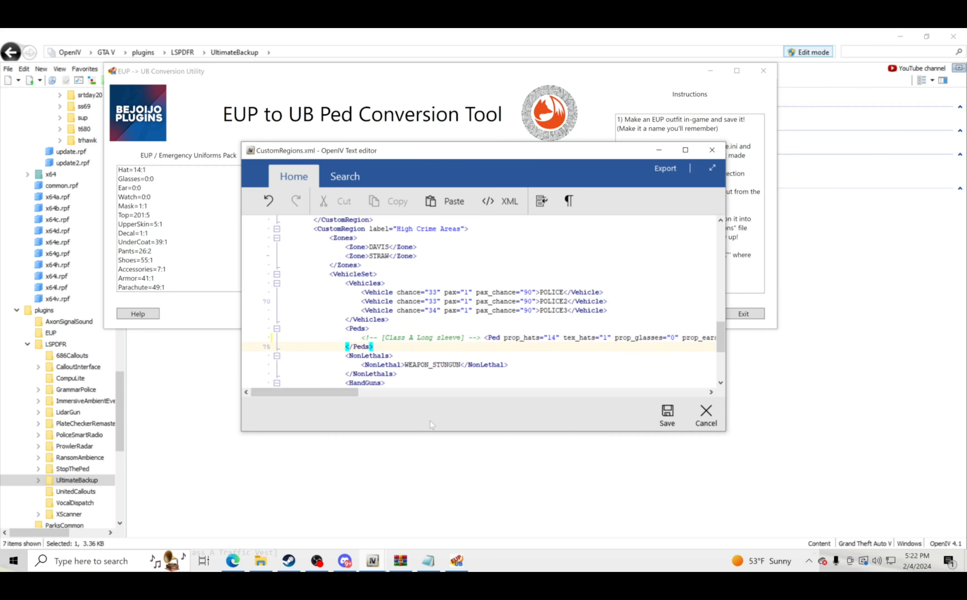
{"action": "key", "text": "Return"}
{"action": "key", "text": "Up"}
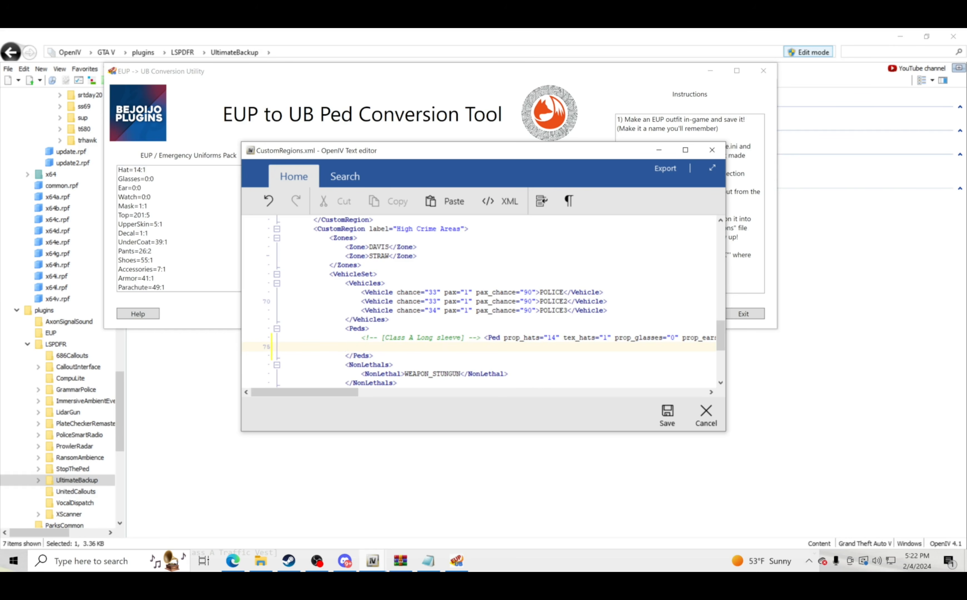
{"action": "left_click", "coordinate": [345, 356]}
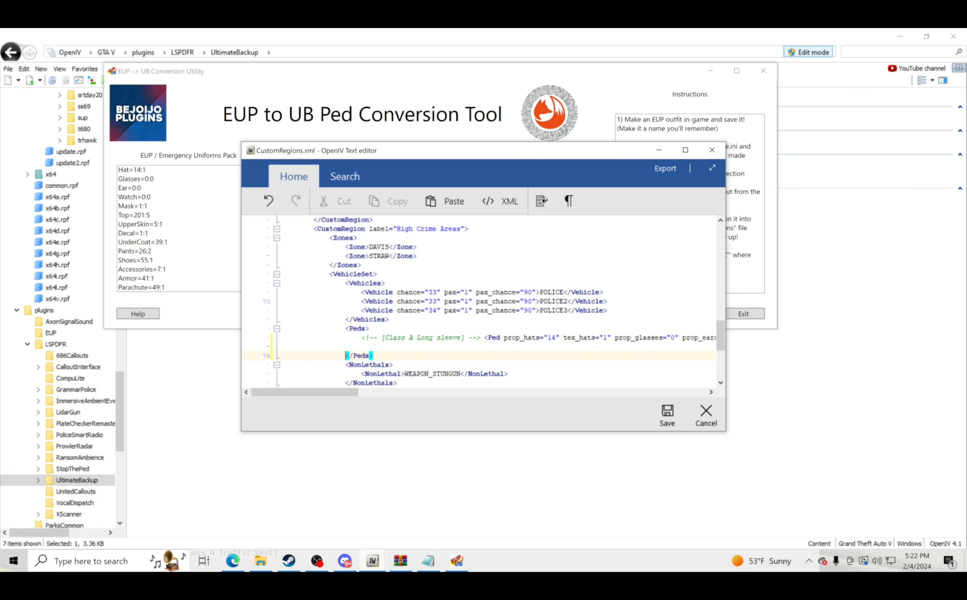
{"action": "key", "text": "BackSpace"}
{"action": "key", "text": "BackSpace"}
{"action": "key", "text": "BackSpace"}
{"action": "key", "text": "BackSpace"}
{"action": "key", "text": "BackSpace"}
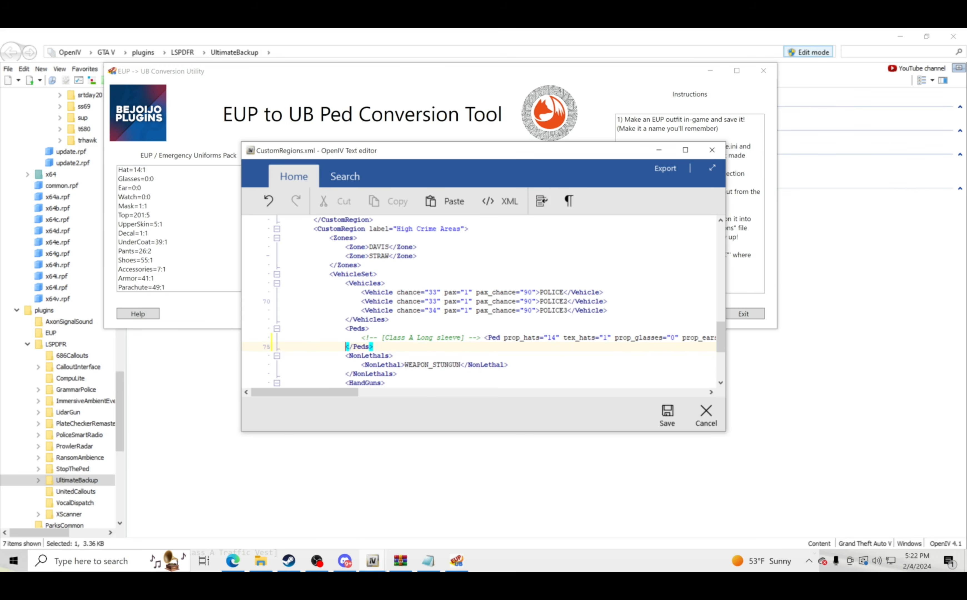
Check the remaining sections of CustomRegions.xml below the High Crime Areas Peds block and save the file
{"action": "left_click", "coordinate": [361, 338]}
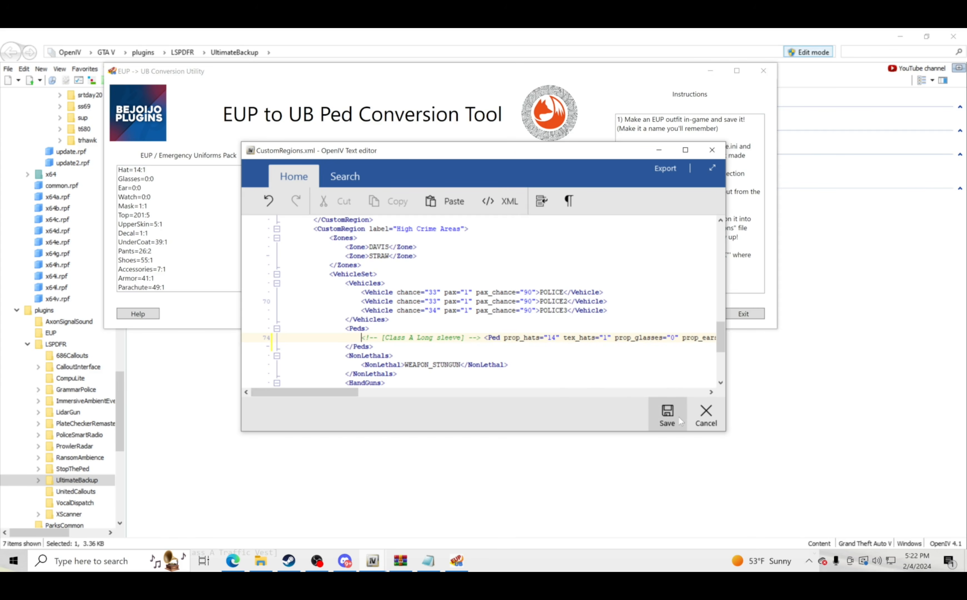
{"action": "scroll", "coordinate": [492, 302], "scroll_direction": "down", "scroll_amount": 5}
{"action": "scroll", "coordinate": [480, 302], "scroll_direction": "down", "scroll_amount": 1}
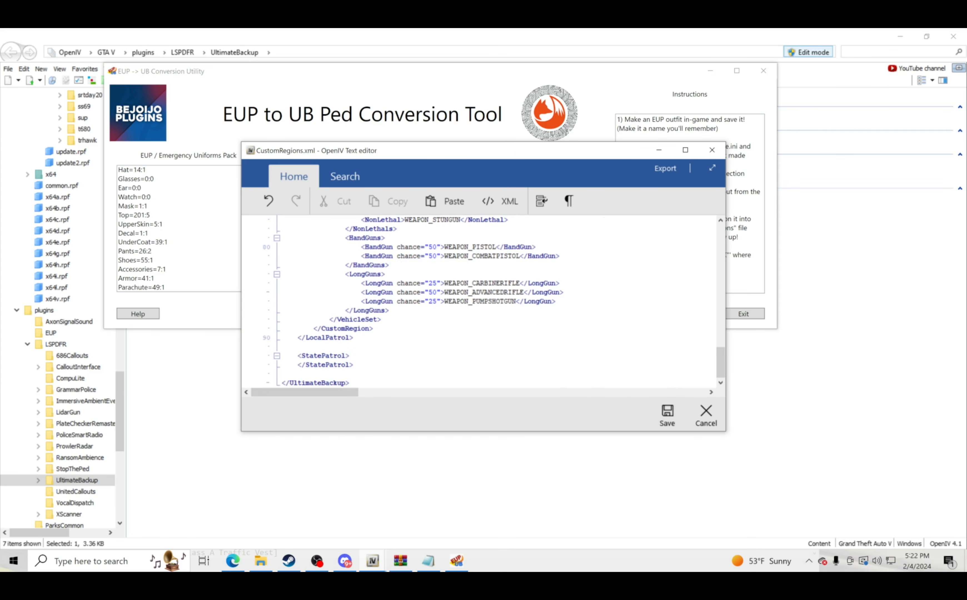
{"action": "scroll", "coordinate": [493, 302], "scroll_direction": "up", "scroll_amount": 6}
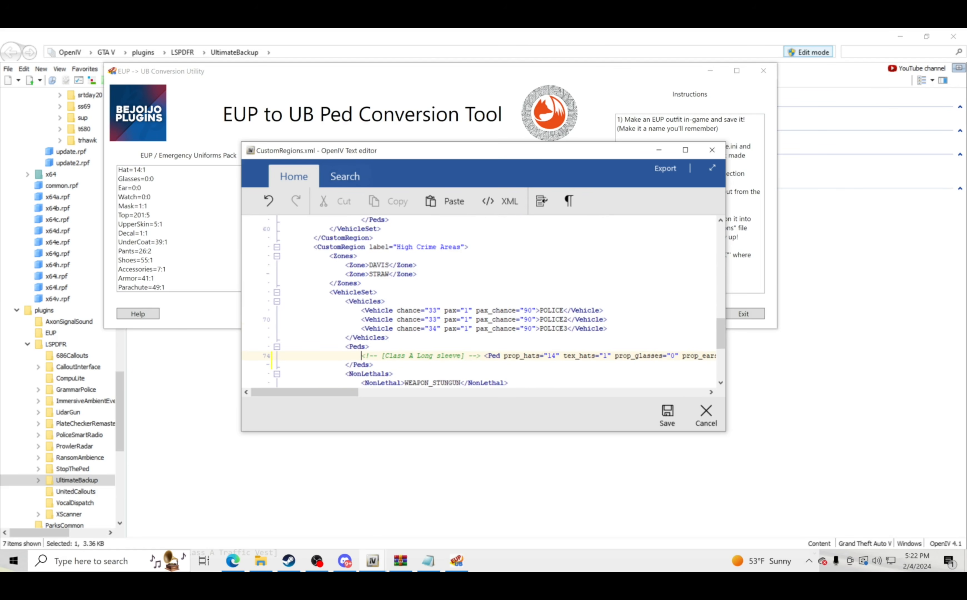
{"action": "left_click", "coordinate": [667, 415]}
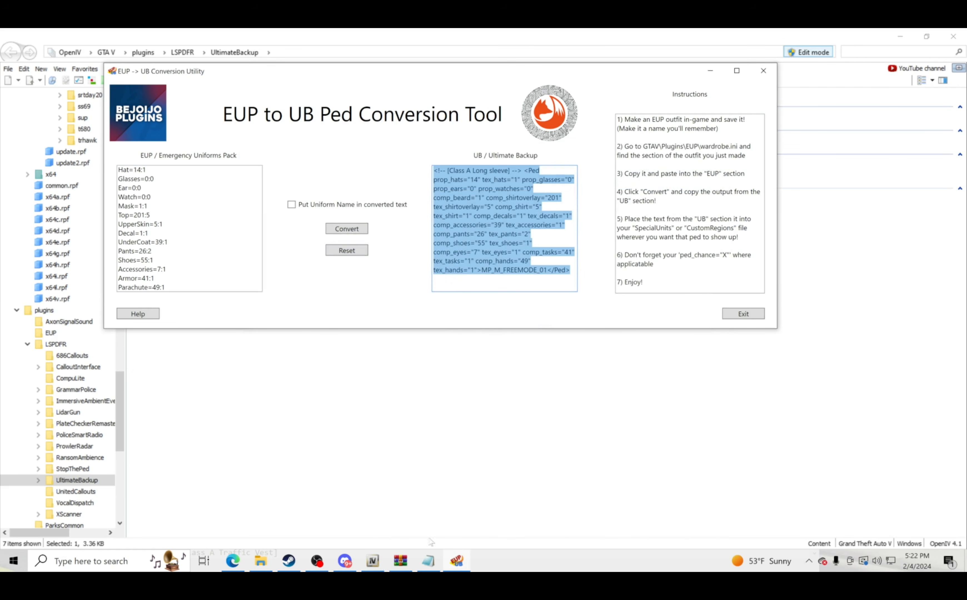
Switch back to OpenIV and open DefaultRegions.xml from the UltimateBackup folder for editing
{"action": "left_click", "coordinate": [378, 562]}
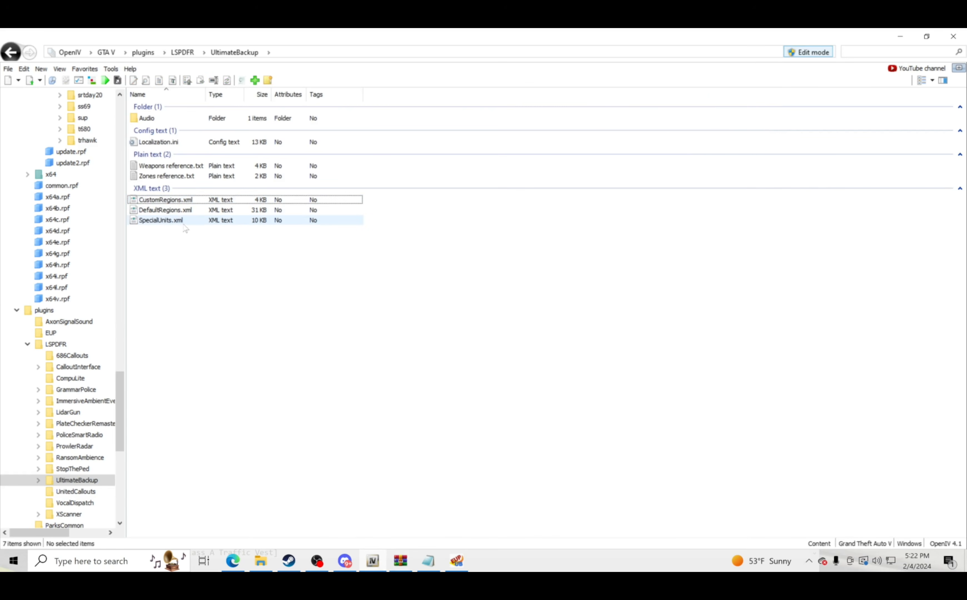
{"action": "left_click", "coordinate": [180, 211]}
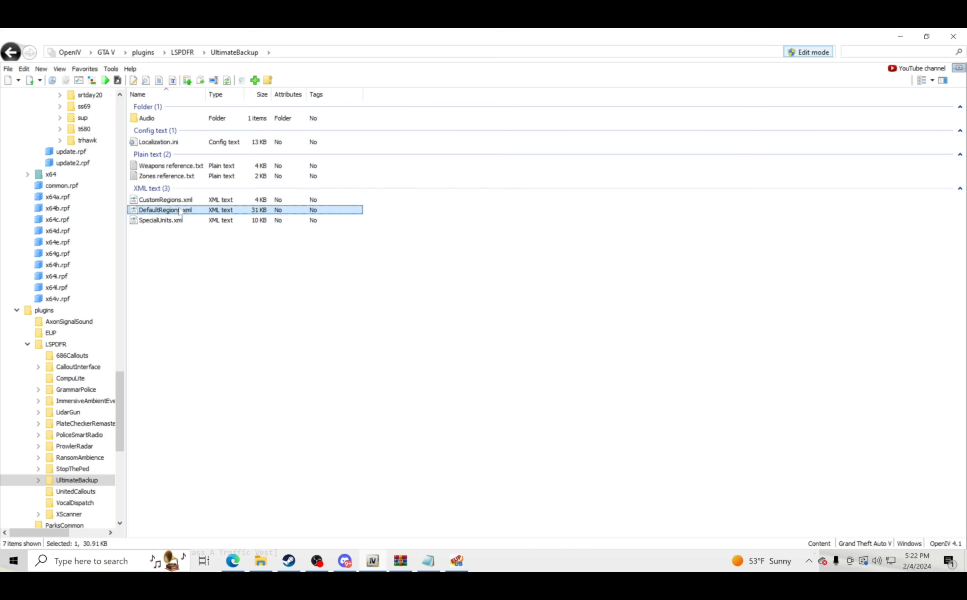
{"action": "right_click", "coordinate": [185, 214]}
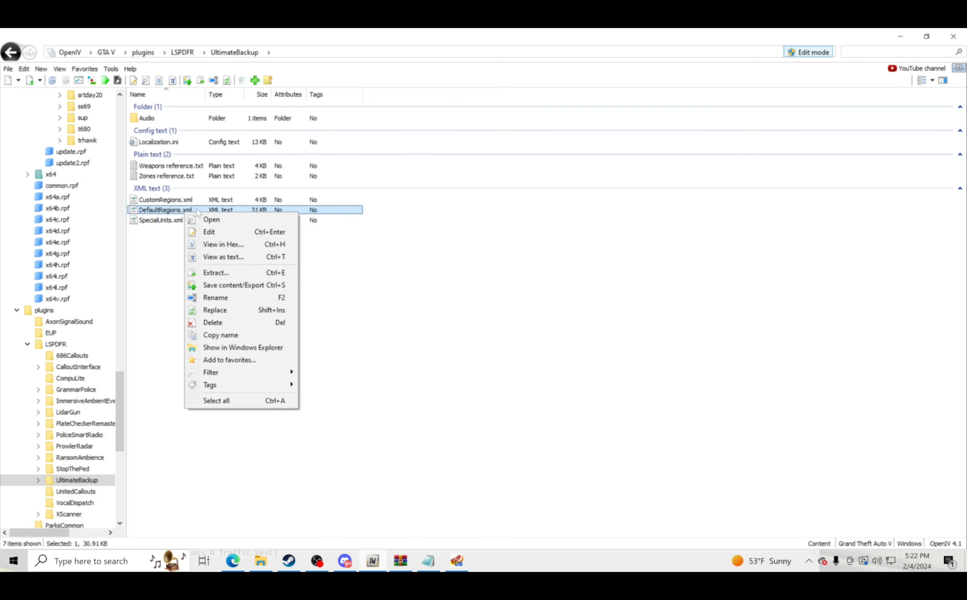
{"action": "left_click", "coordinate": [222, 234]}
Replace all Ped entries, including rain and snow outfits, in the LocalPatrol LosSantosCity Peds block with the copied Class A Long sleeve text
{"action": "scroll", "coordinate": [480, 302], "scroll_direction": "down", "scroll_amount": 20}
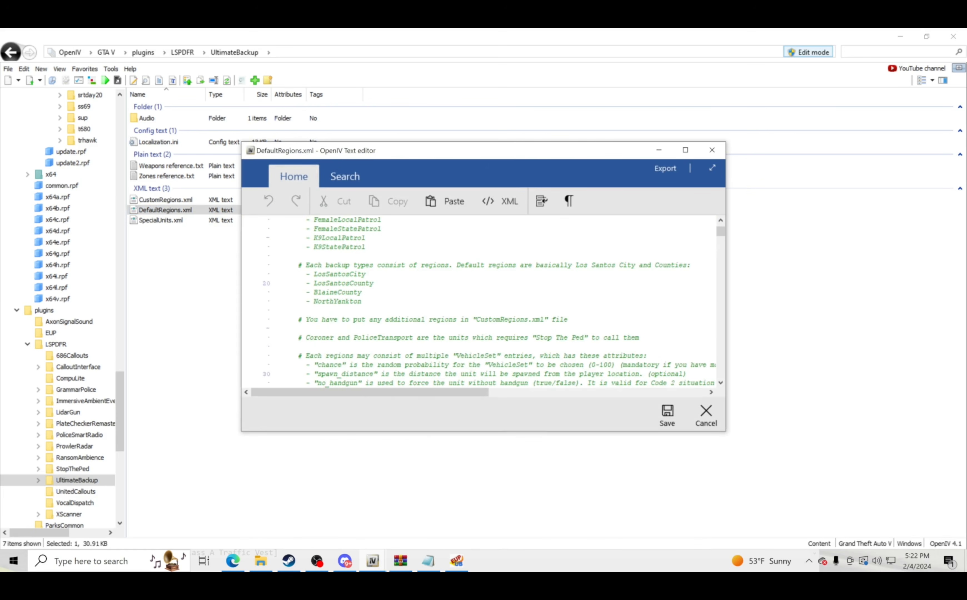
{"action": "scroll", "coordinate": [480, 302], "scroll_direction": "down", "scroll_amount": 4}
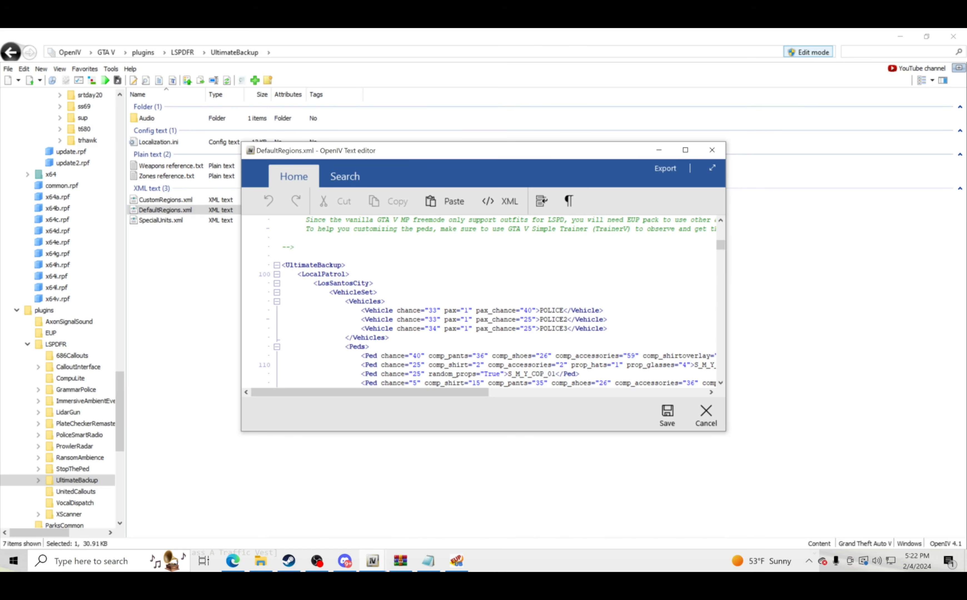
{"action": "scroll", "coordinate": [480, 302], "scroll_direction": "down", "scroll_amount": 2}
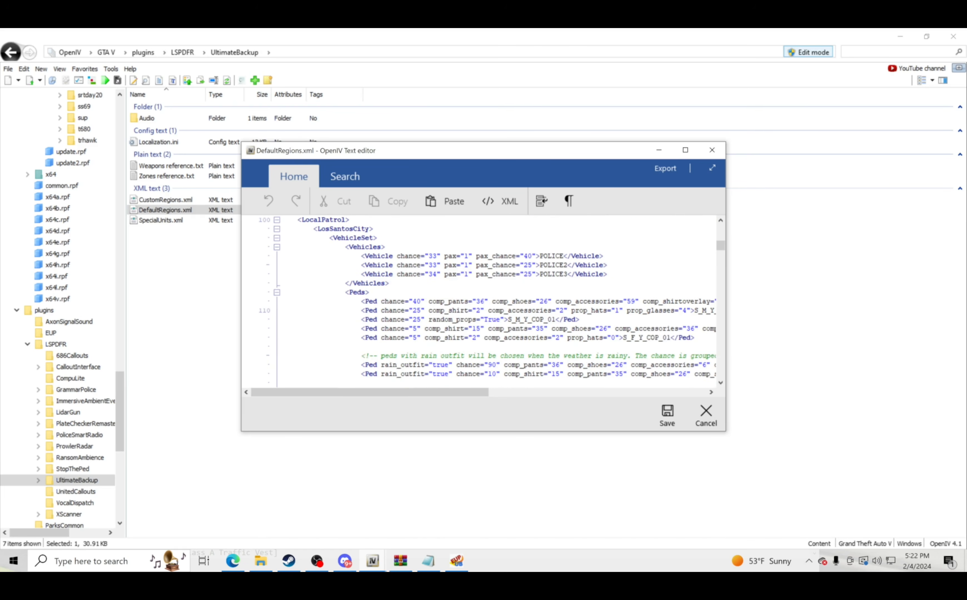
{"action": "scroll", "coordinate": [492, 301], "scroll_direction": "down", "scroll_amount": 3}
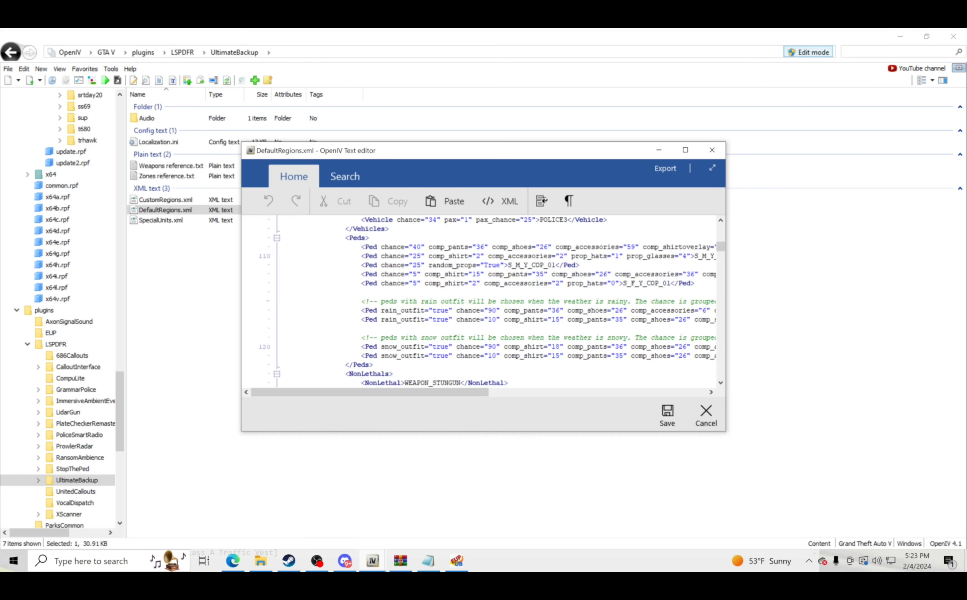
{"action": "left_click_drag", "start_coordinate": [345, 338], "coordinate": [374, 338]}
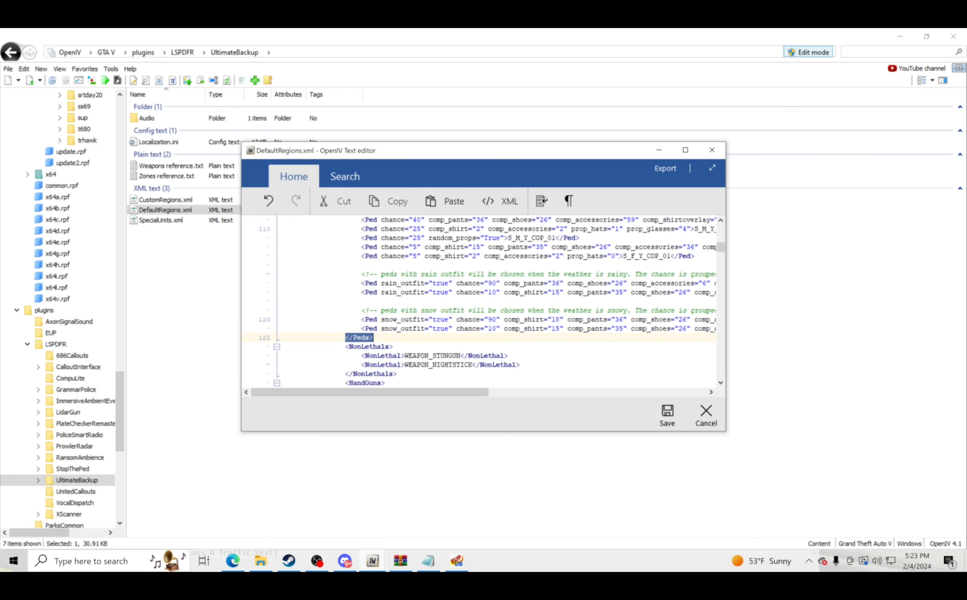
{"action": "scroll", "coordinate": [376, 338], "scroll_direction": "up", "scroll_amount": 3}
{"action": "left_click_drag", "start_coordinate": [345, 293], "coordinate": [369, 293]}
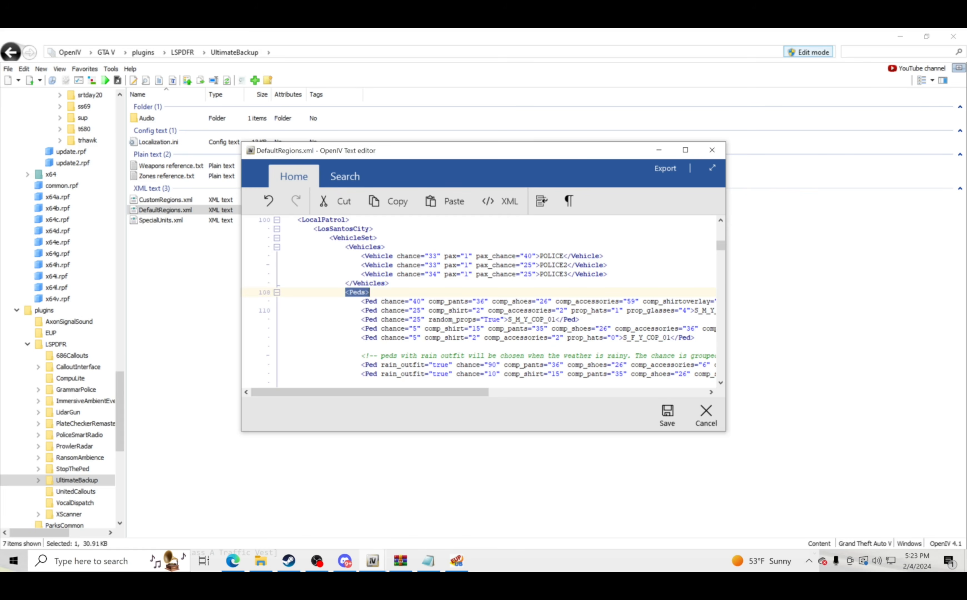
{"action": "scroll", "coordinate": [480, 301], "scroll_direction": "down", "scroll_amount": 3}
{"action": "scroll", "coordinate": [492, 302], "scroll_direction": "up", "scroll_amount": 2}
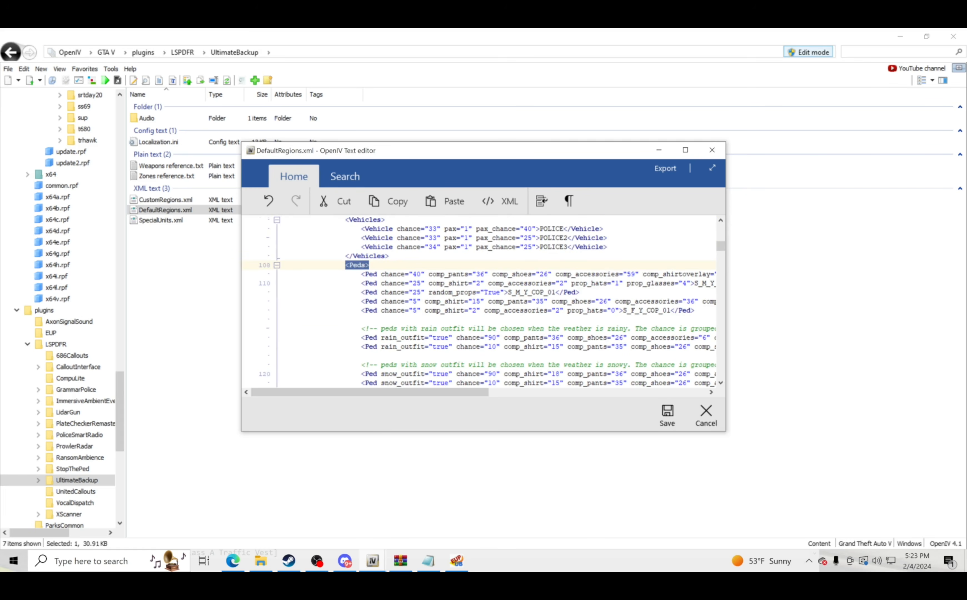
{"action": "scroll", "coordinate": [481, 302], "scroll_direction": "down", "scroll_amount": 2}
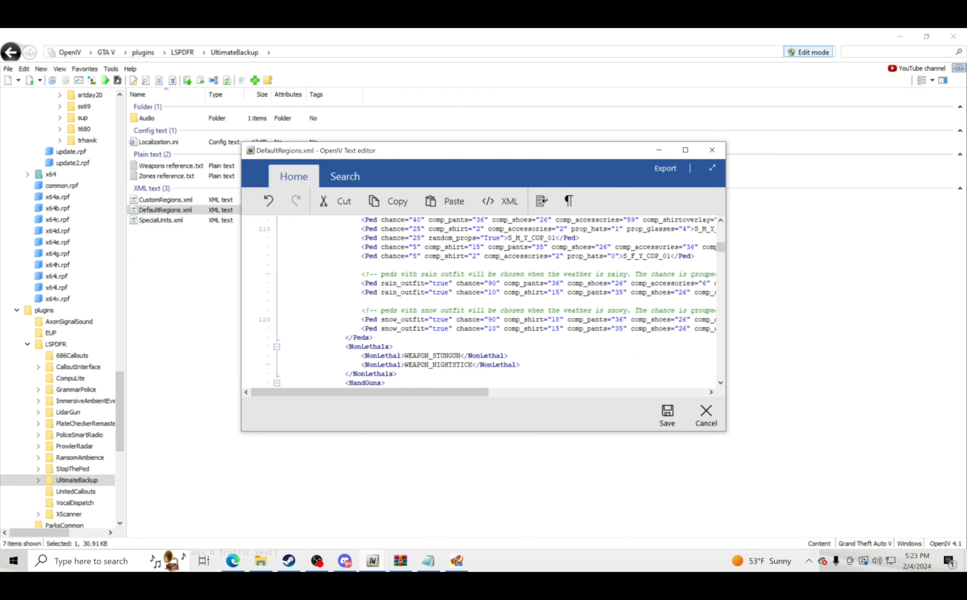
{"action": "scroll", "coordinate": [481, 301], "scroll_direction": "up", "scroll_amount": 1}
{"action": "left_click_drag", "start_coordinate": [362, 247], "coordinate": [626, 363]}
{"action": "right_click", "coordinate": [626, 362]}
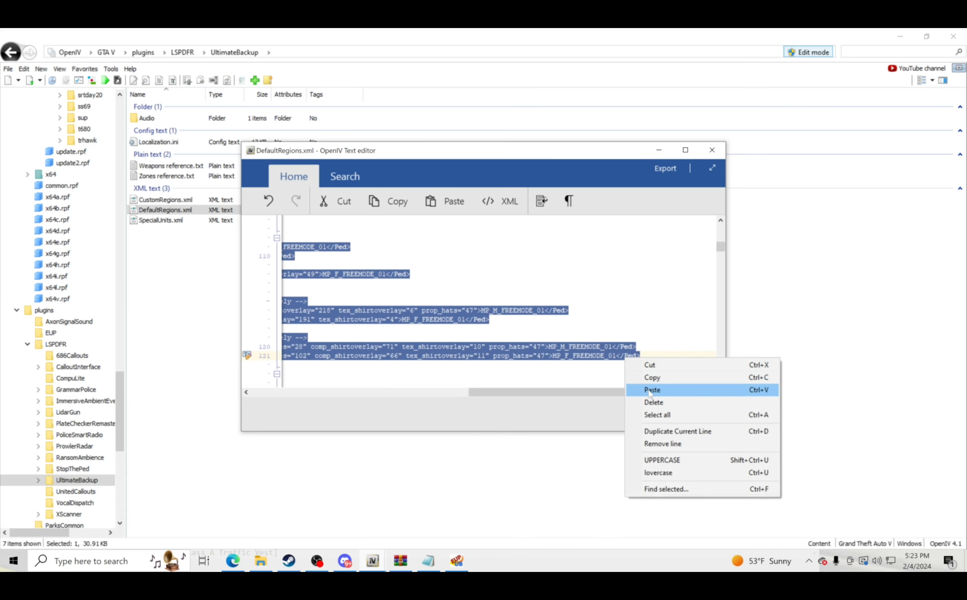
{"action": "left_click", "coordinate": [649, 390]}
{"action": "left_click_drag", "start_coordinate": [472, 385], "coordinate": [254, 369]}
{"action": "scroll", "coordinate": [278, 349], "scroll_direction": "up", "scroll_amount": 2}
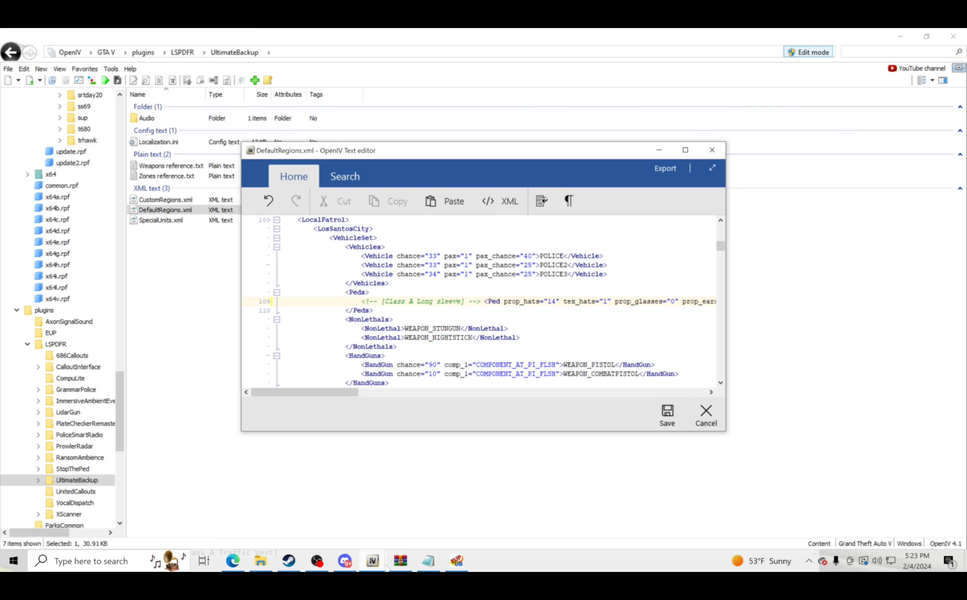
Switch to the wardrobe file in Notepad and review the male and female outfit sections available for conversion
{"action": "mouse_move", "coordinate": [377, 567]}
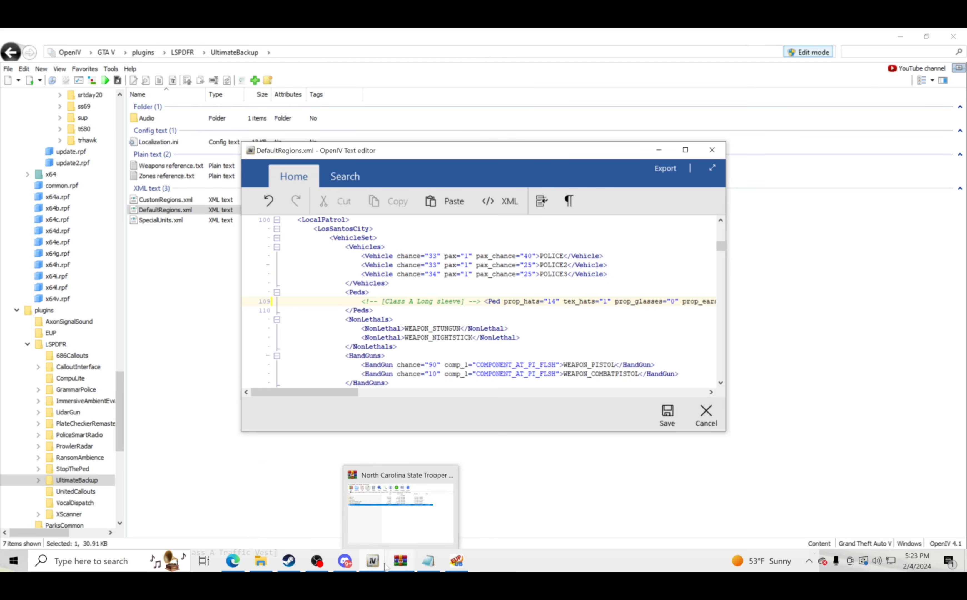
{"action": "mouse_move", "coordinate": [282, 567]}
{"action": "left_click", "coordinate": [428, 561]}
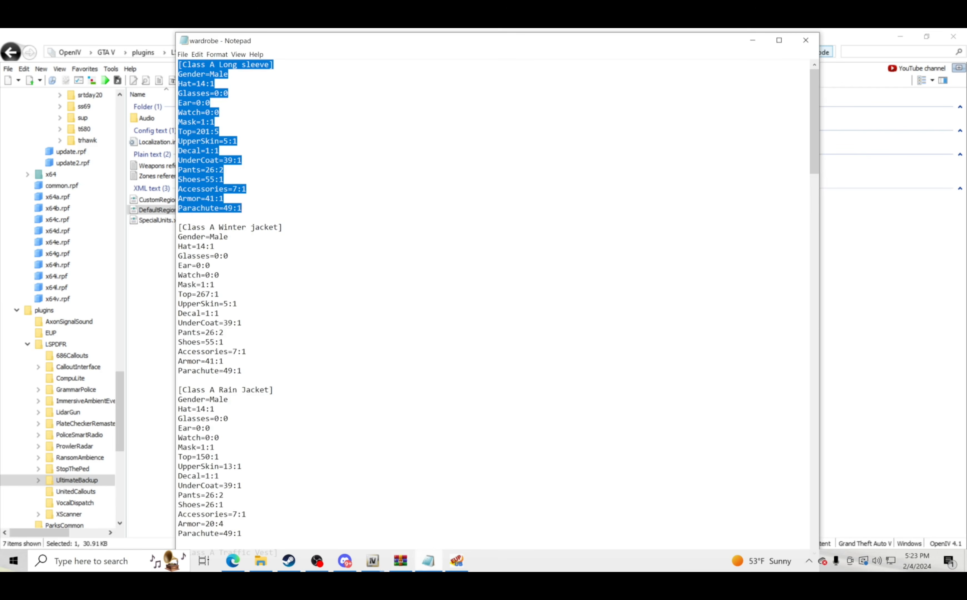
{"action": "scroll", "coordinate": [492, 302], "scroll_direction": "down", "scroll_amount": 11}
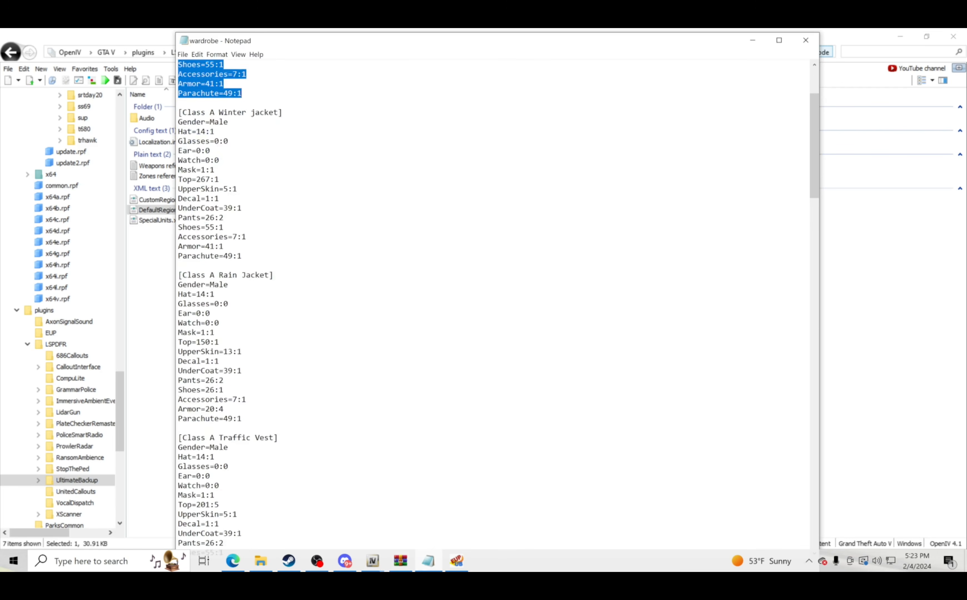
{"action": "scroll", "coordinate": [492, 302], "scroll_direction": "down", "scroll_amount": 8}
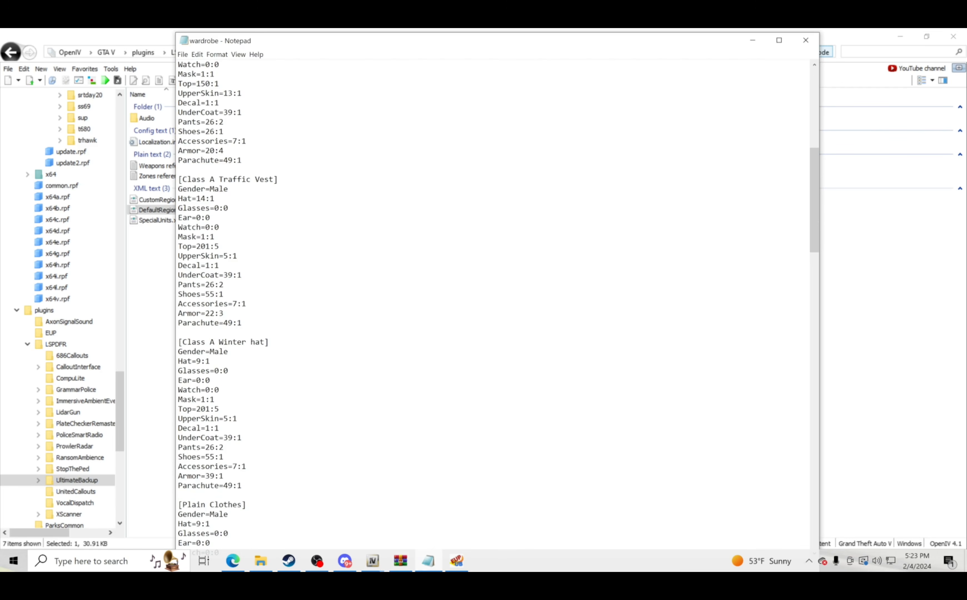
{"action": "scroll", "coordinate": [492, 302], "scroll_direction": "down", "scroll_amount": 11}
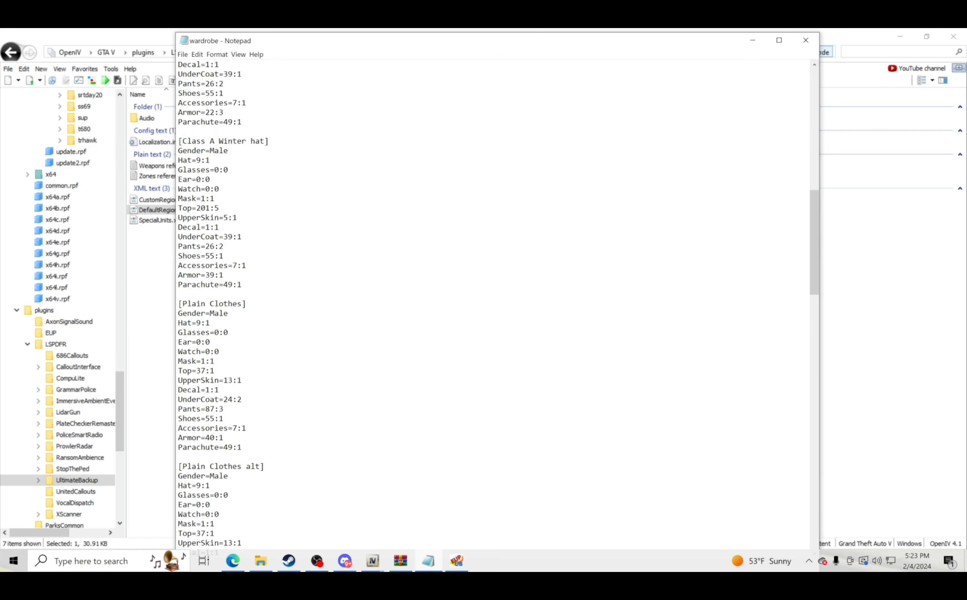
{"action": "scroll", "coordinate": [492, 301], "scroll_direction": "down", "scroll_amount": 6}
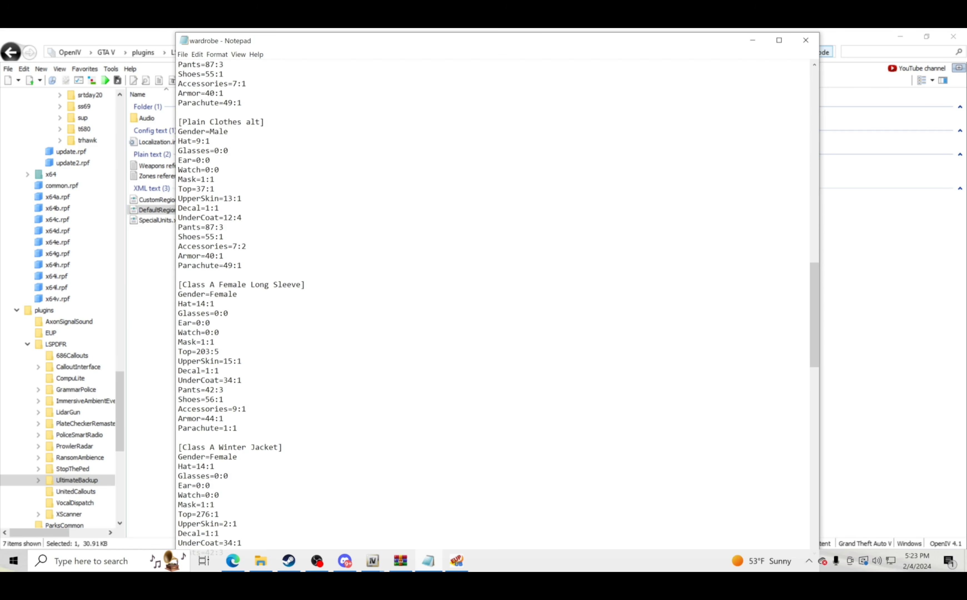
{"action": "scroll", "coordinate": [492, 302], "scroll_direction": "down", "scroll_amount": 2}
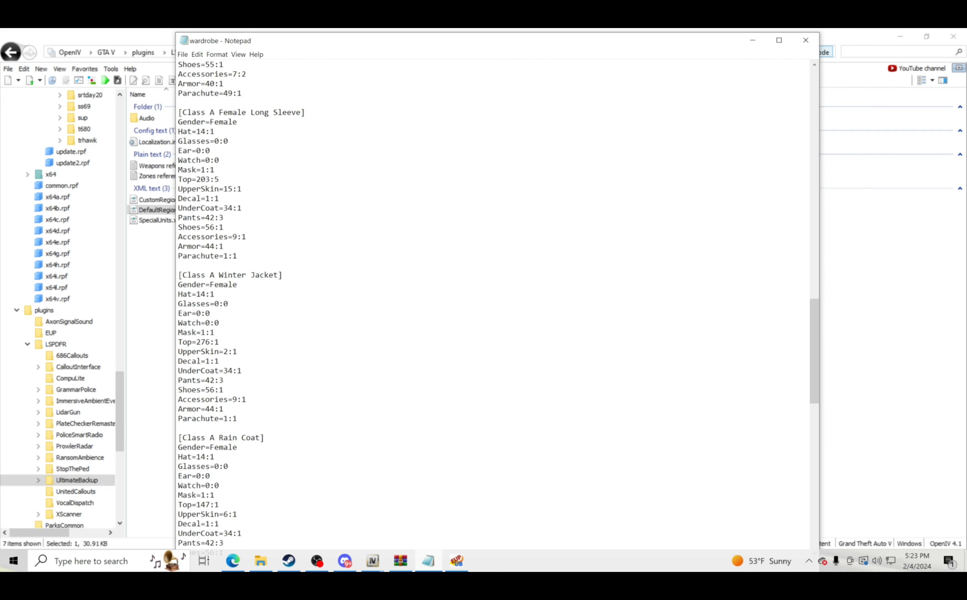
{"action": "scroll", "coordinate": [493, 302], "scroll_direction": "down", "scroll_amount": 10}
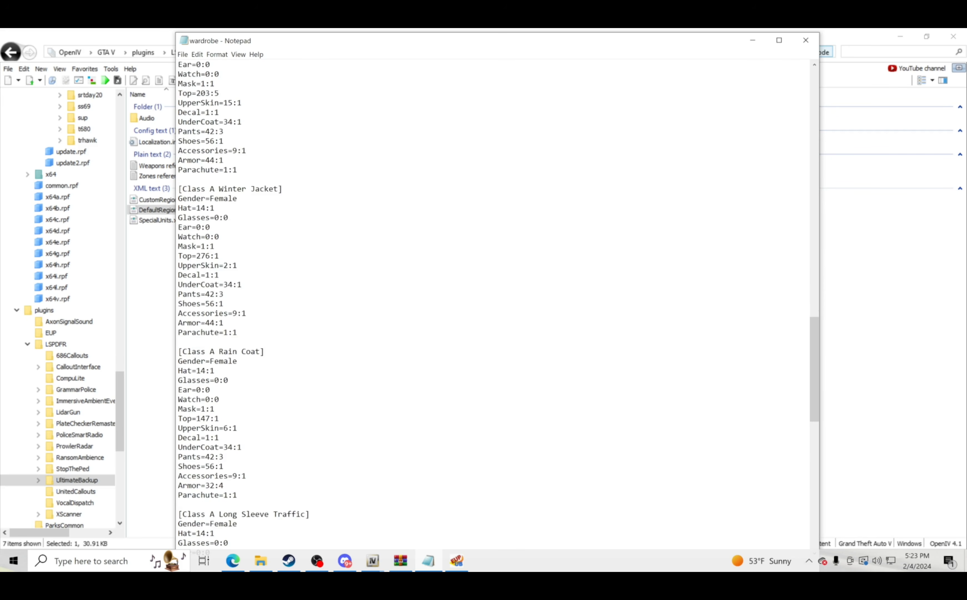
{"action": "scroll", "coordinate": [493, 302], "scroll_direction": "down", "scroll_amount": 11}
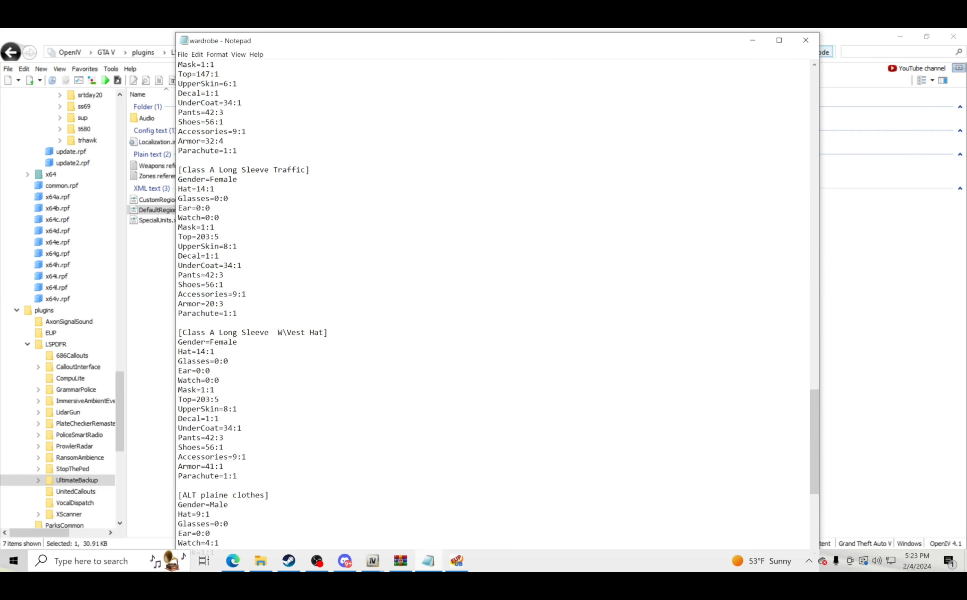
{"action": "scroll", "coordinate": [492, 302], "scroll_direction": "down", "scroll_amount": 3}
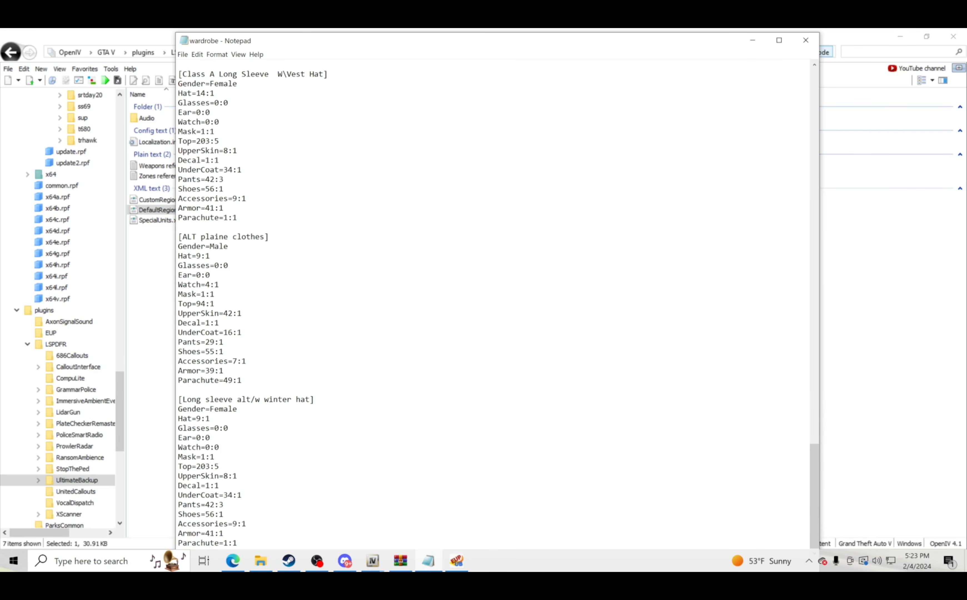
{"action": "scroll", "coordinate": [492, 302], "scroll_direction": "up", "scroll_amount": 17}
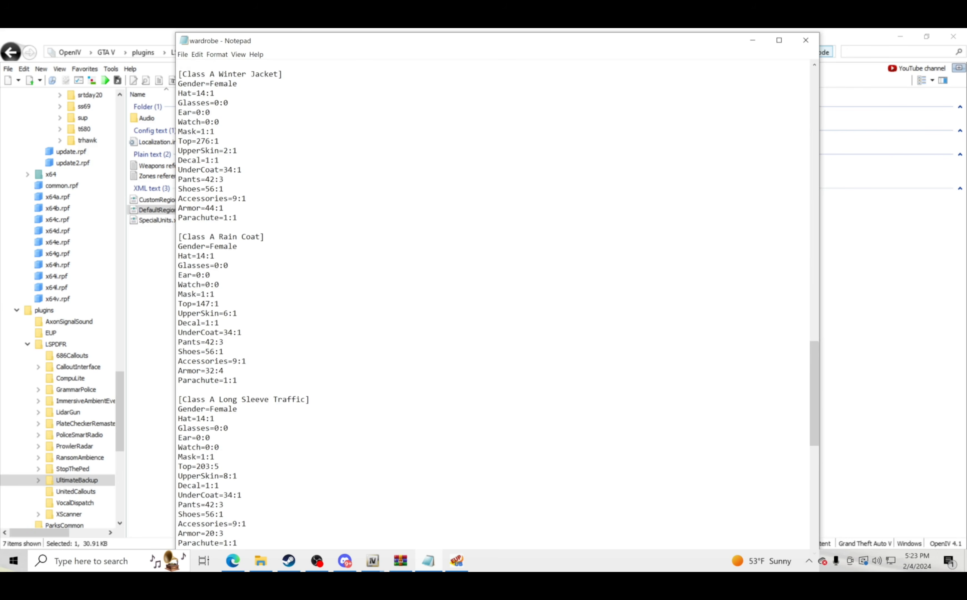
{"action": "scroll", "coordinate": [492, 302], "scroll_direction": "up", "scroll_amount": 13}
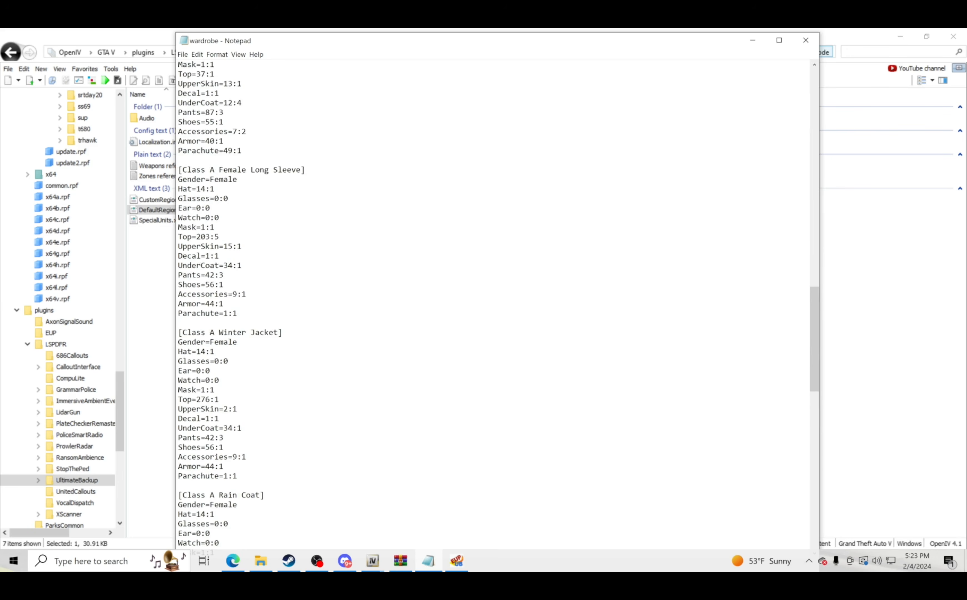
{"action": "scroll", "coordinate": [492, 302], "scroll_direction": "up", "scroll_amount": 12}
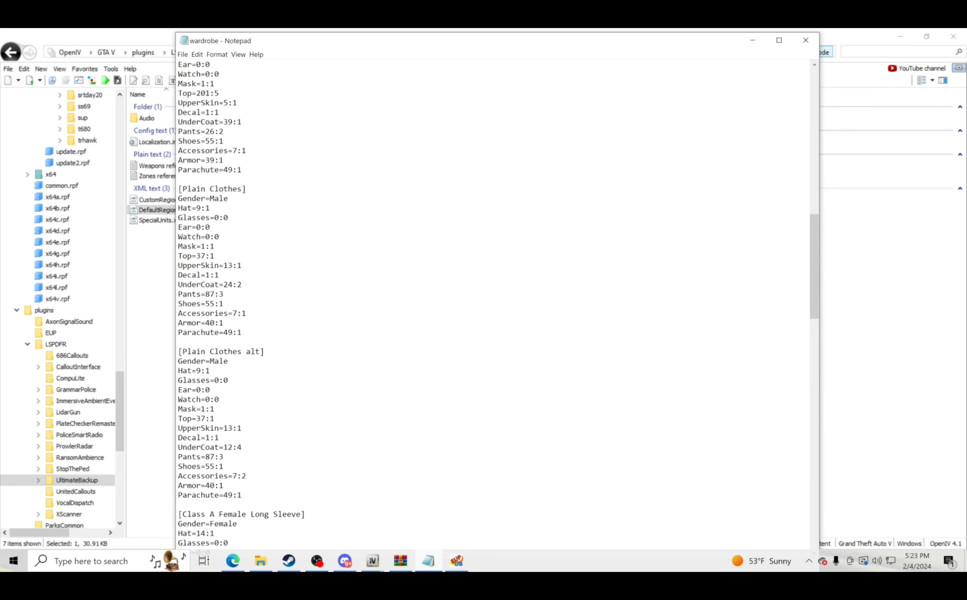
{"action": "scroll", "coordinate": [492, 301], "scroll_direction": "up", "scroll_amount": 5}
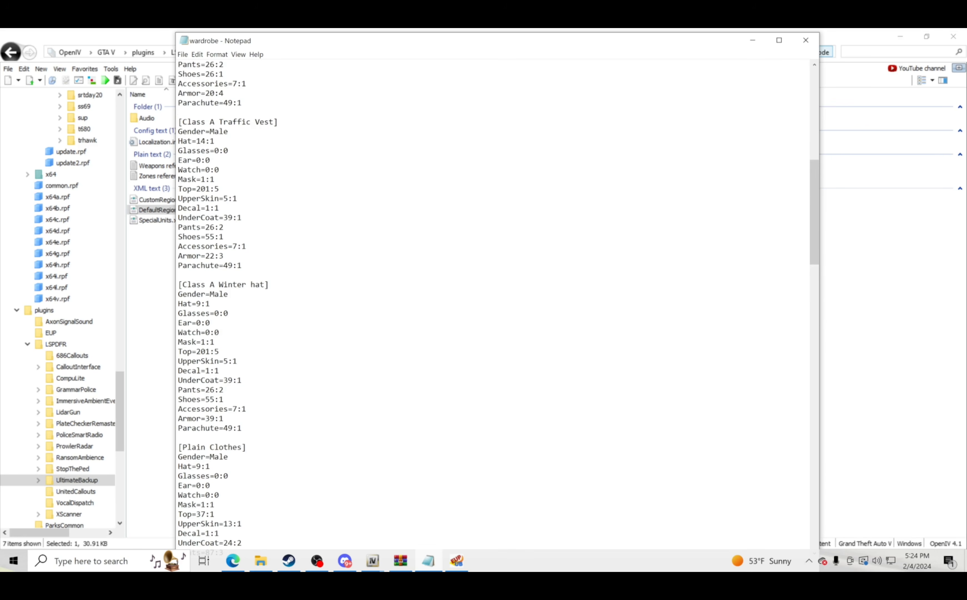
{"action": "scroll", "coordinate": [492, 301], "scroll_direction": "up", "scroll_amount": 10}
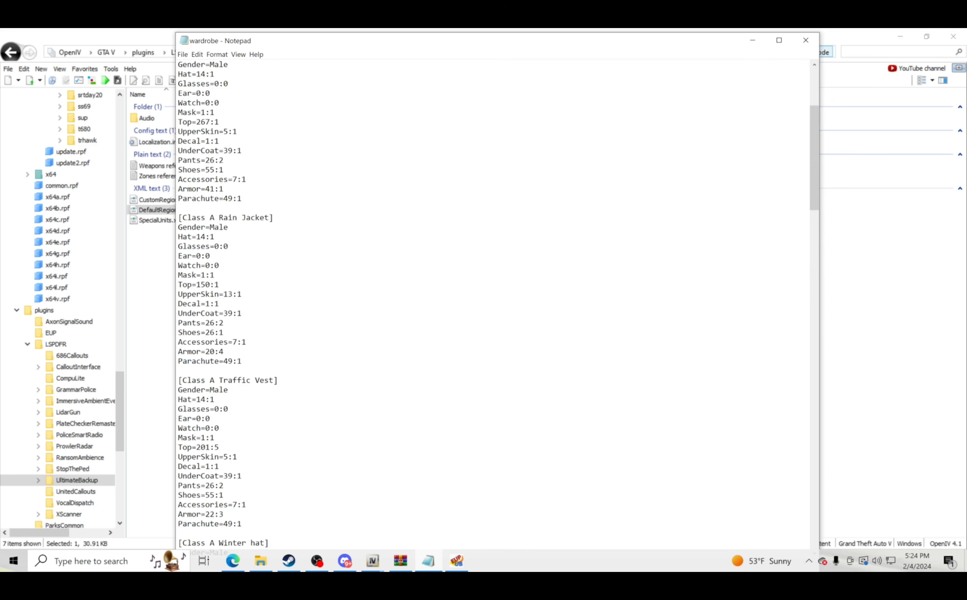
Copy the whole [Class A Female Long Sleeve] section from the wardrobe file
{"action": "scroll", "coordinate": [492, 302], "scroll_direction": "up", "scroll_amount": 5}
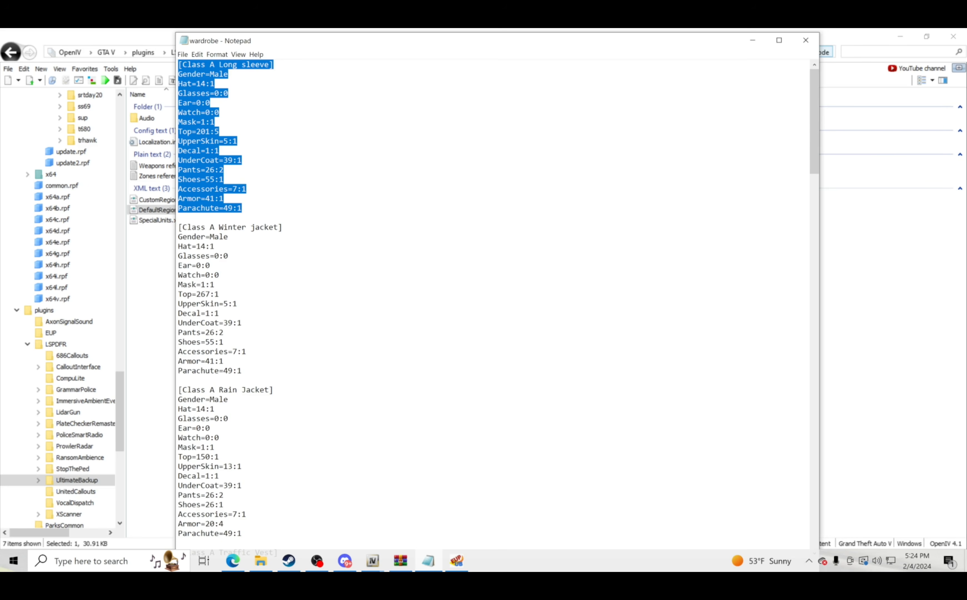
{"action": "scroll", "coordinate": [492, 302], "scroll_direction": "down", "scroll_amount": 20}
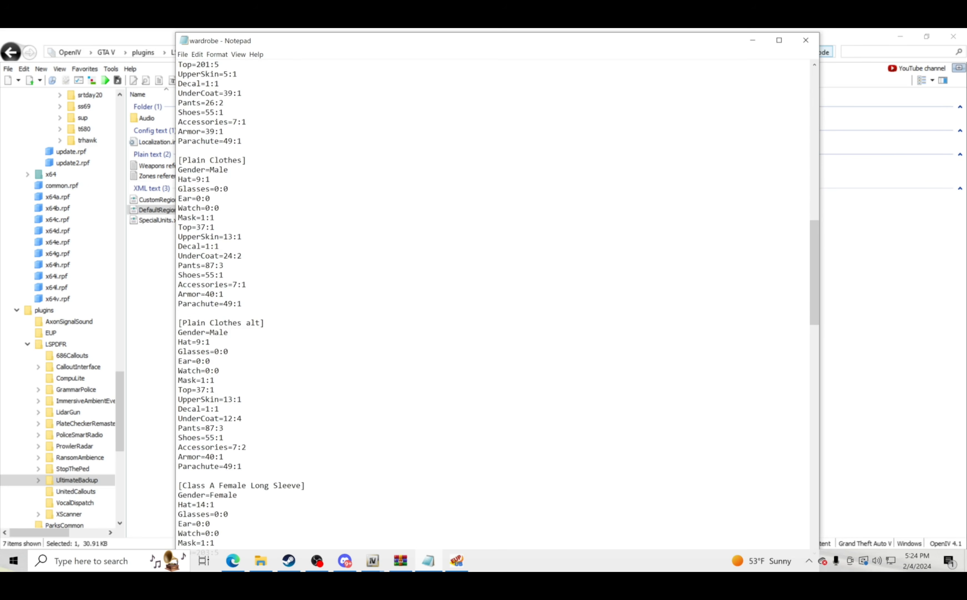
{"action": "scroll", "coordinate": [492, 302], "scroll_direction": "down", "scroll_amount": 4}
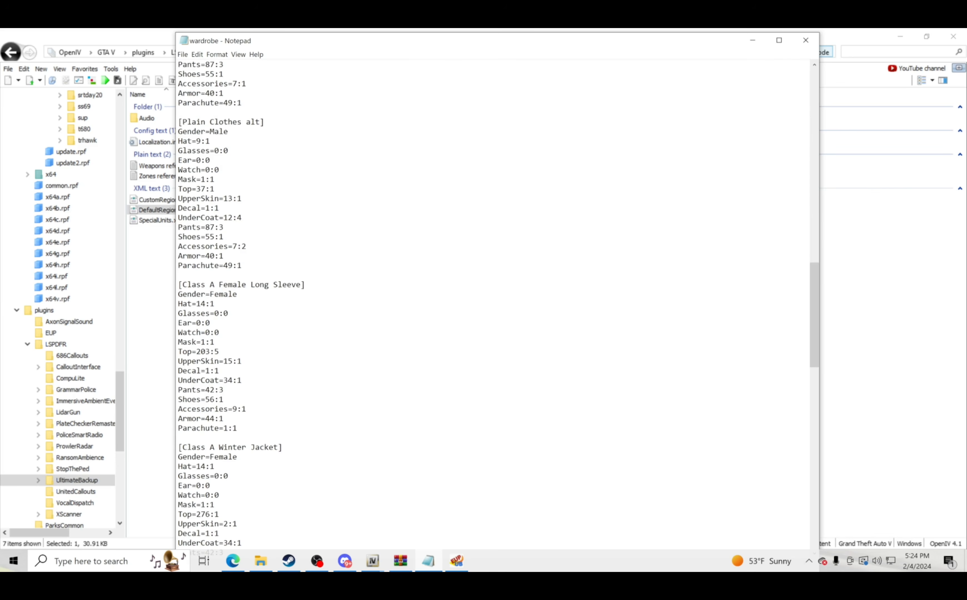
{"action": "left_click_drag", "start_coordinate": [237, 428], "coordinate": [179, 285]}
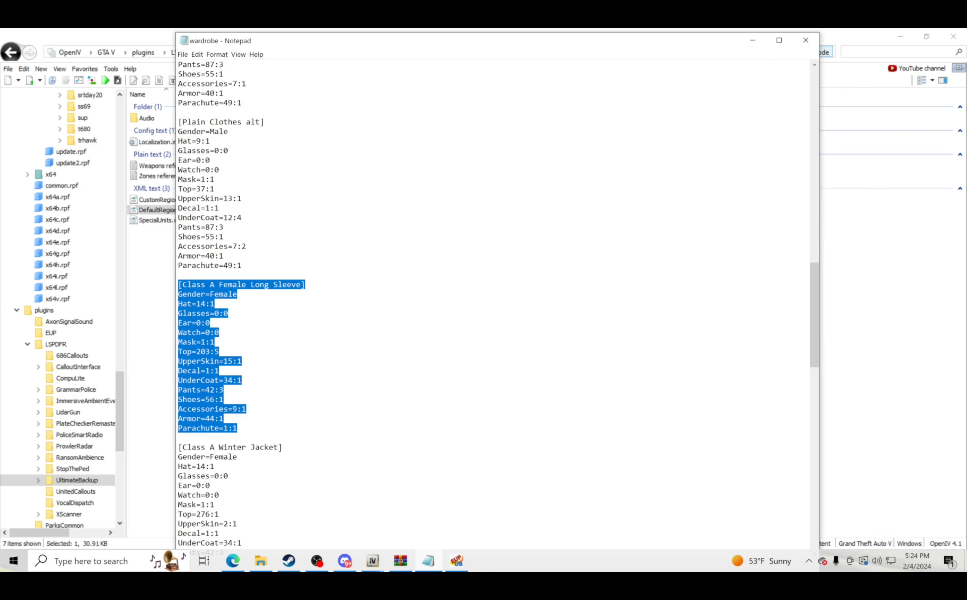
{"action": "right_click", "coordinate": [186, 299]}
{"action": "left_click", "coordinate": [230, 328]}
{"action": "right_click", "coordinate": [197, 361]}
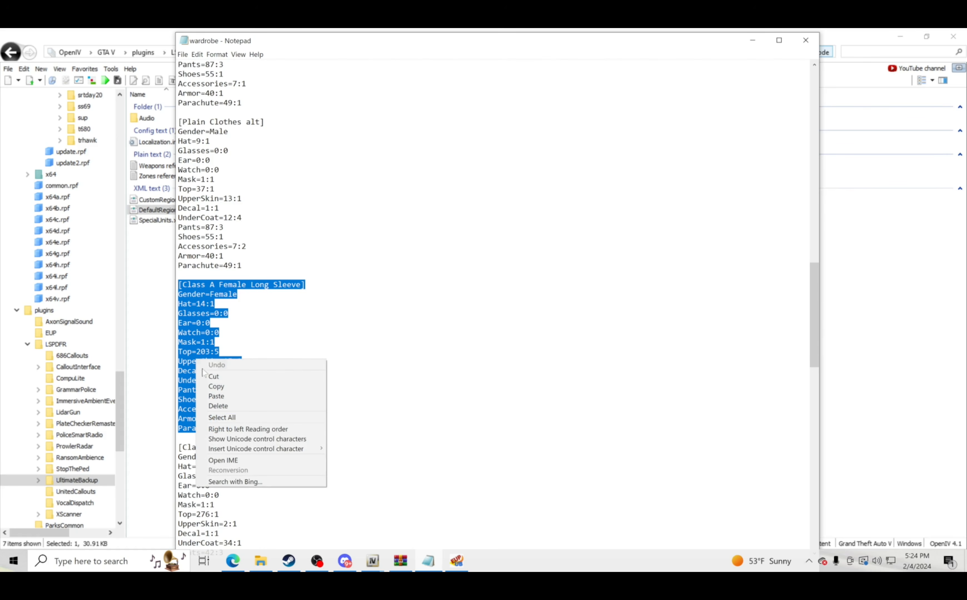
{"action": "left_click", "coordinate": [191, 313]}
{"action": "left_click_drag", "start_coordinate": [178, 284], "coordinate": [237, 428]}
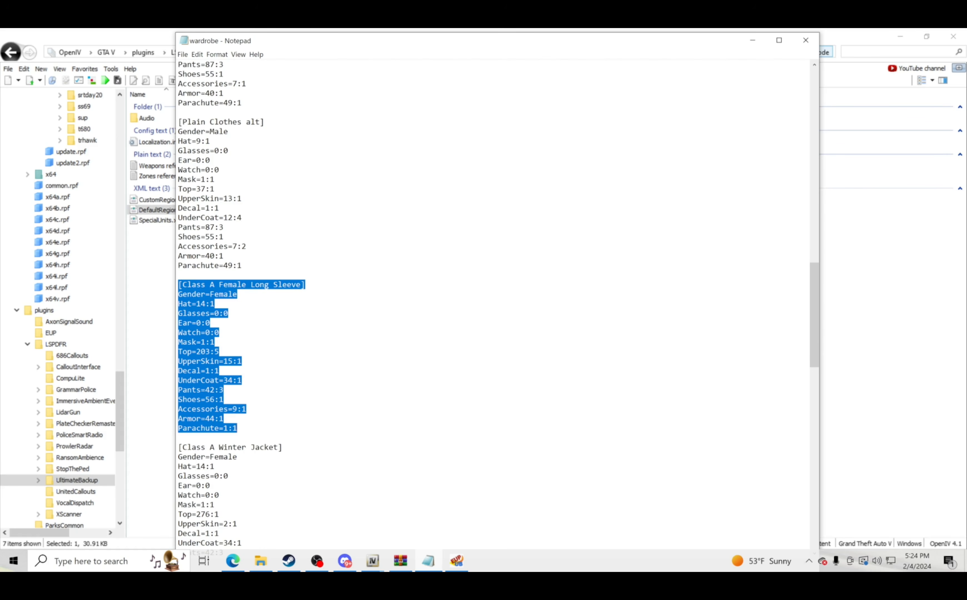
{"action": "right_click", "coordinate": [207, 394]}
{"action": "left_click", "coordinate": [232, 423]}
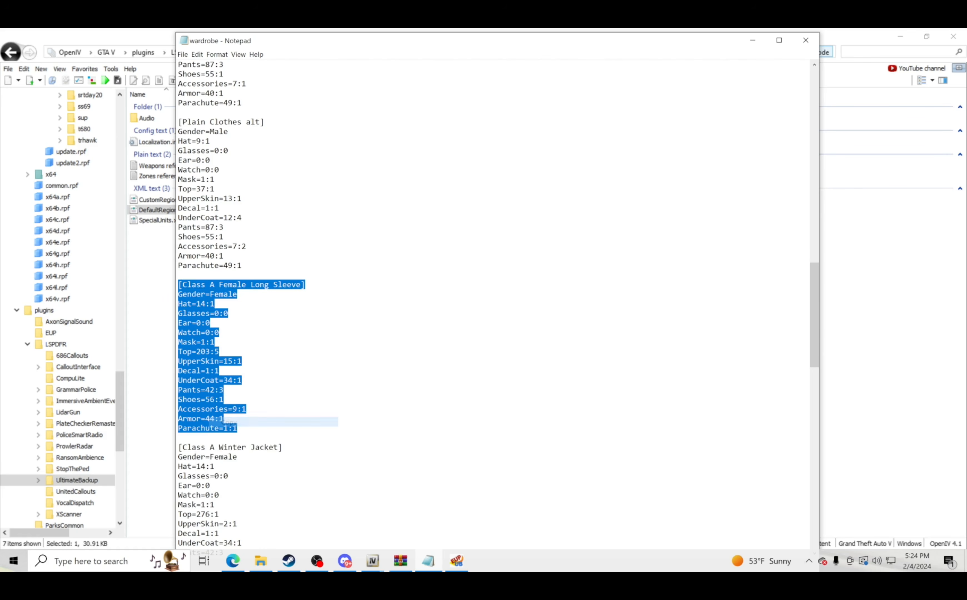
Switch to the EUP to UB Ped Conversion Tool, replace the EUP text with the copied female outfit and convert it
{"action": "left_click", "coordinate": [457, 562]}
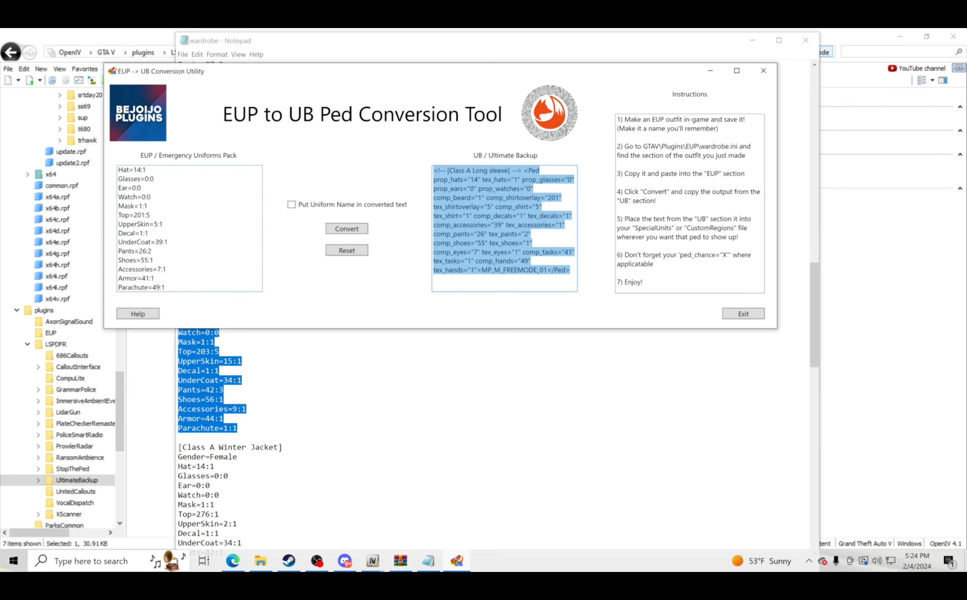
{"action": "left_click_drag", "start_coordinate": [167, 287], "coordinate": [119, 164]}
{"action": "right_click", "coordinate": [140, 182]}
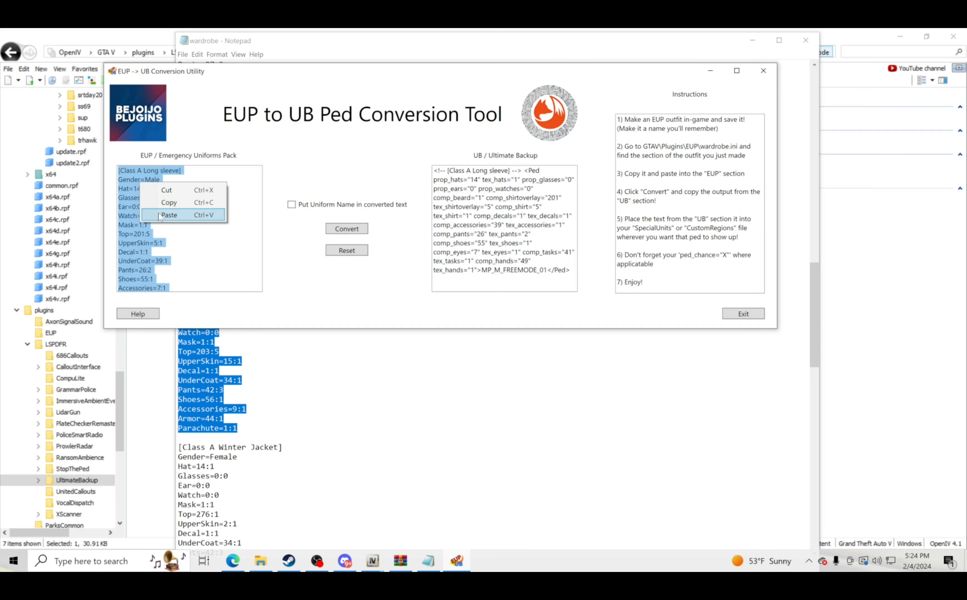
{"action": "left_click", "coordinate": [168, 215]}
{"action": "left_click", "coordinate": [345, 229]}
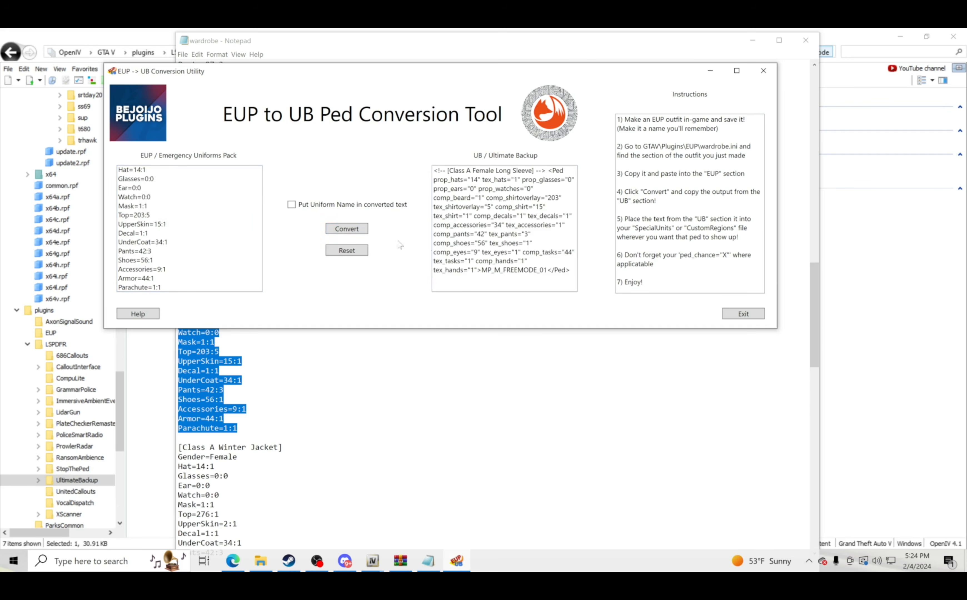
Copy the converted female outfit into DefaultRegions.xml on a new line below the Class A Long sleeve entry in the LosSantosCity Peds block
{"action": "left_click_drag", "start_coordinate": [516, 279], "coordinate": [444, 178]}
{"action": "right_click", "coordinate": [479, 191]}
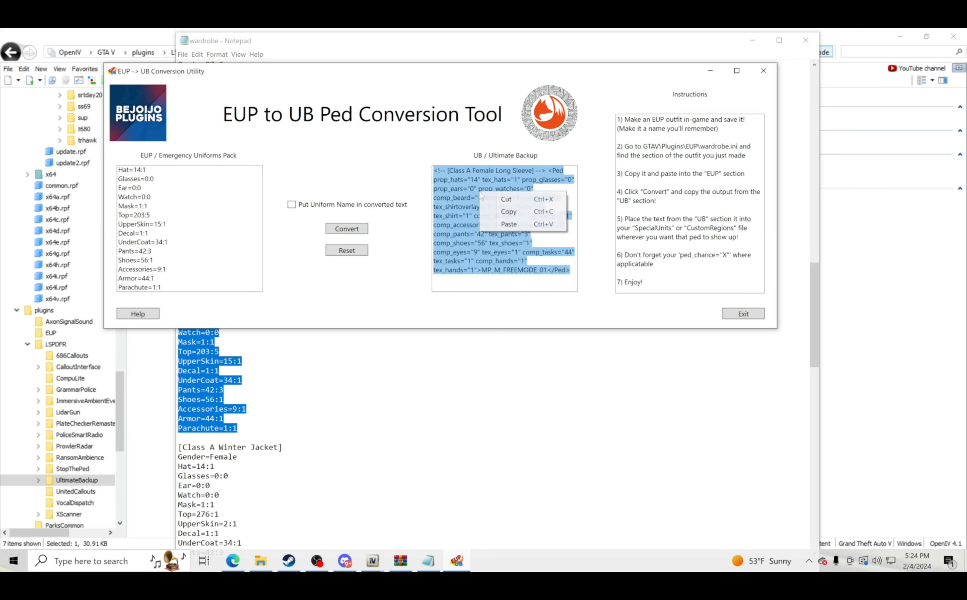
{"action": "left_click", "coordinate": [493, 212]}
{"action": "mouse_move", "coordinate": [372, 560]}
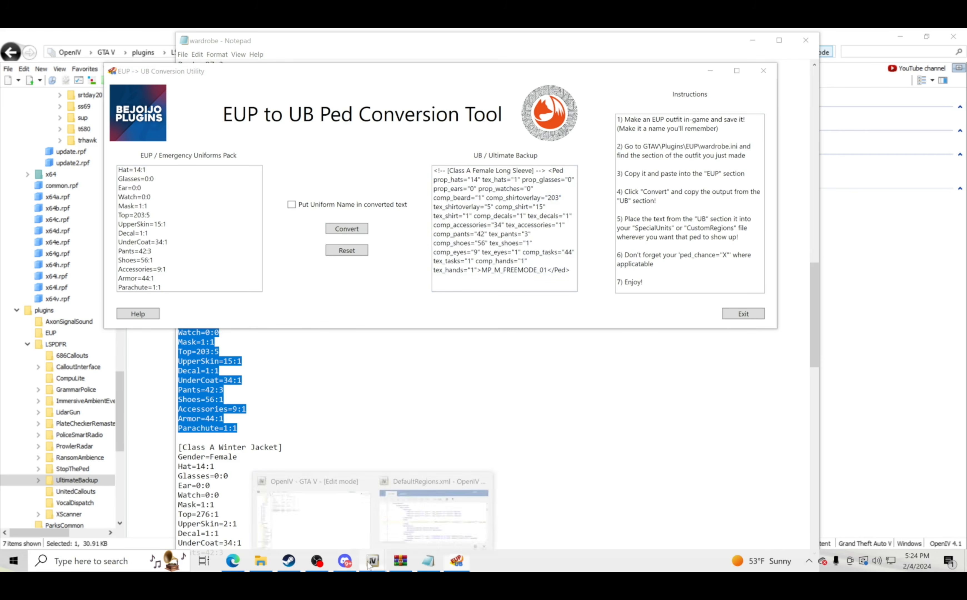
{"action": "left_click", "coordinate": [286, 502]}
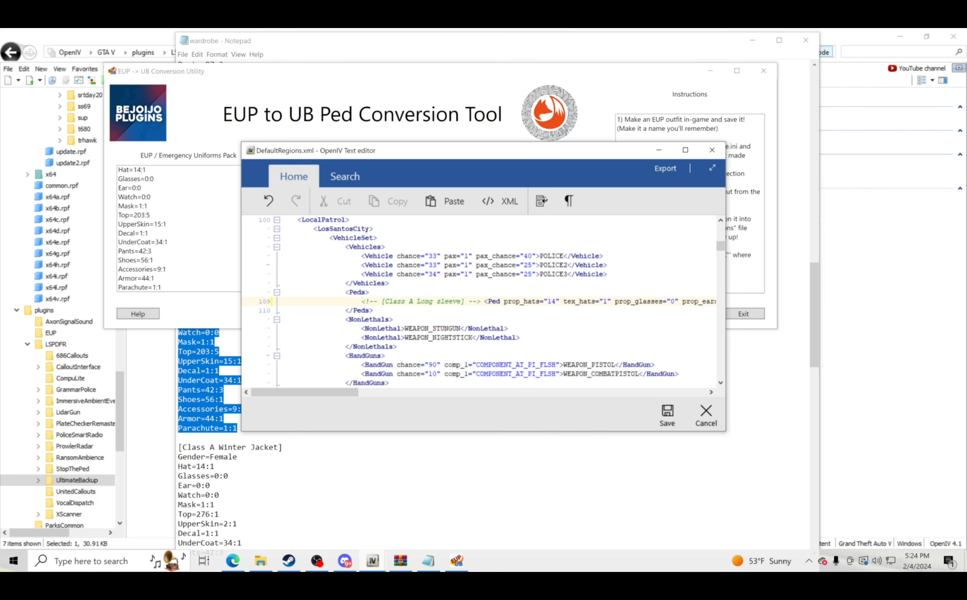
{"action": "left_click", "coordinate": [346, 311]}
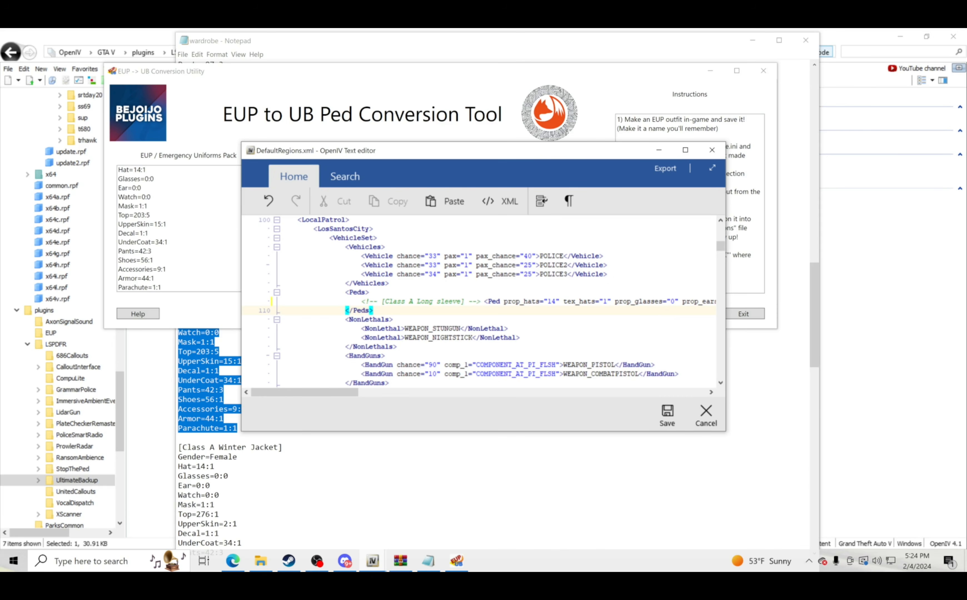
{"action": "key", "text": "Return"}
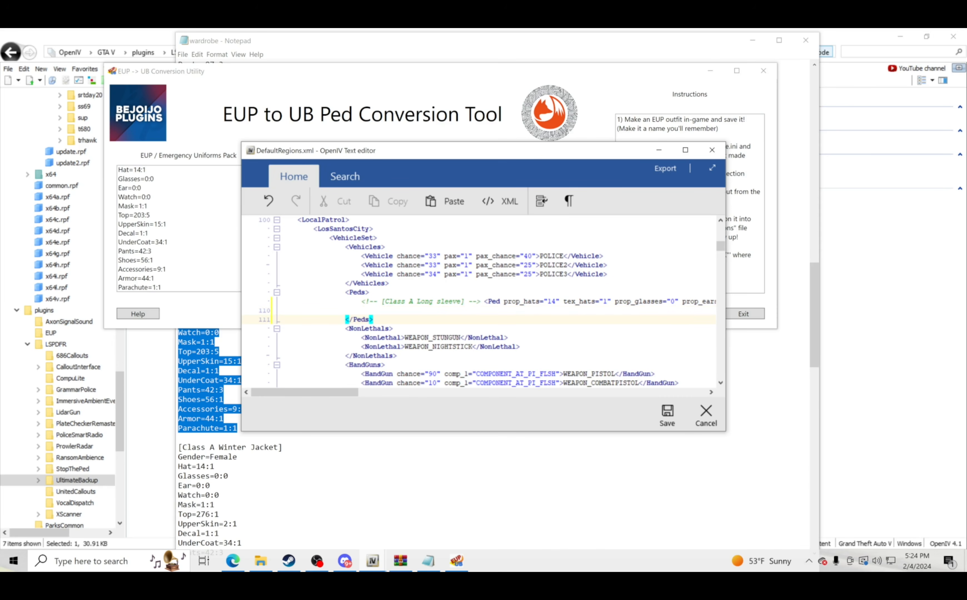
{"action": "left_click", "coordinate": [345, 310]}
{"action": "right_click", "coordinate": [361, 310]}
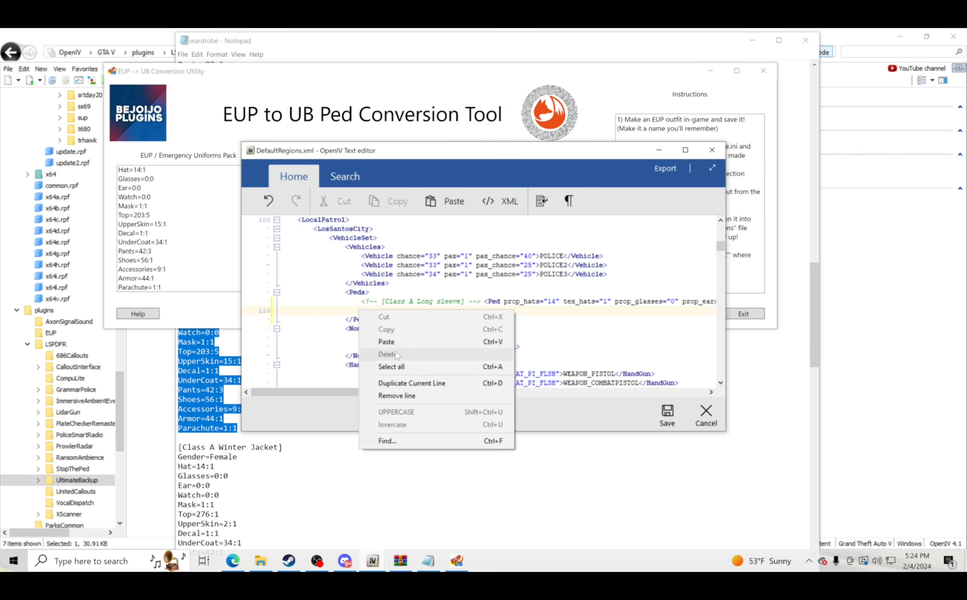
{"action": "left_click", "coordinate": [381, 340]}
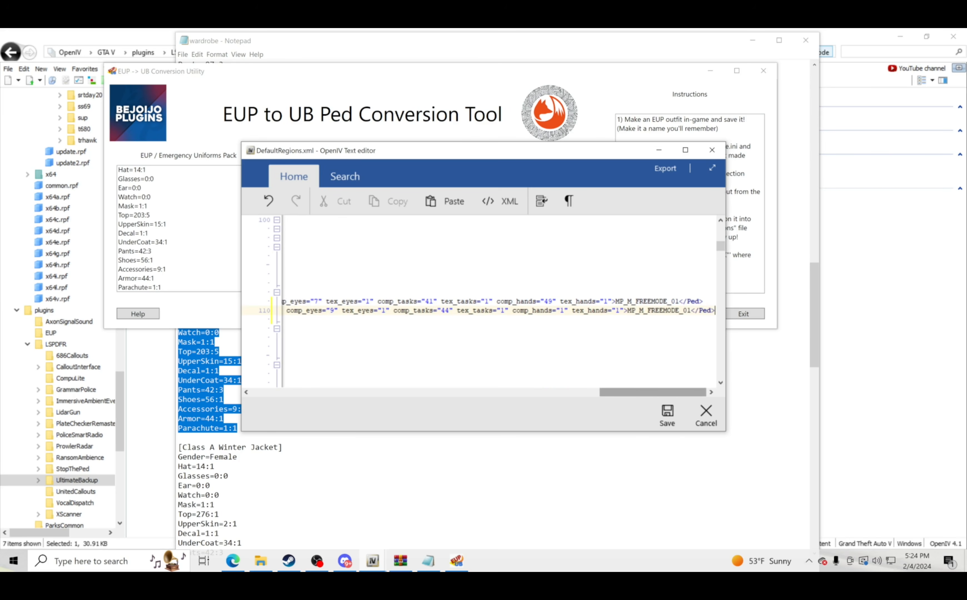
Change the female Ped entry's model to MP_F_FREEMODE_01 and maximize the text editor window
{"action": "double_click", "coordinate": [641, 310]}
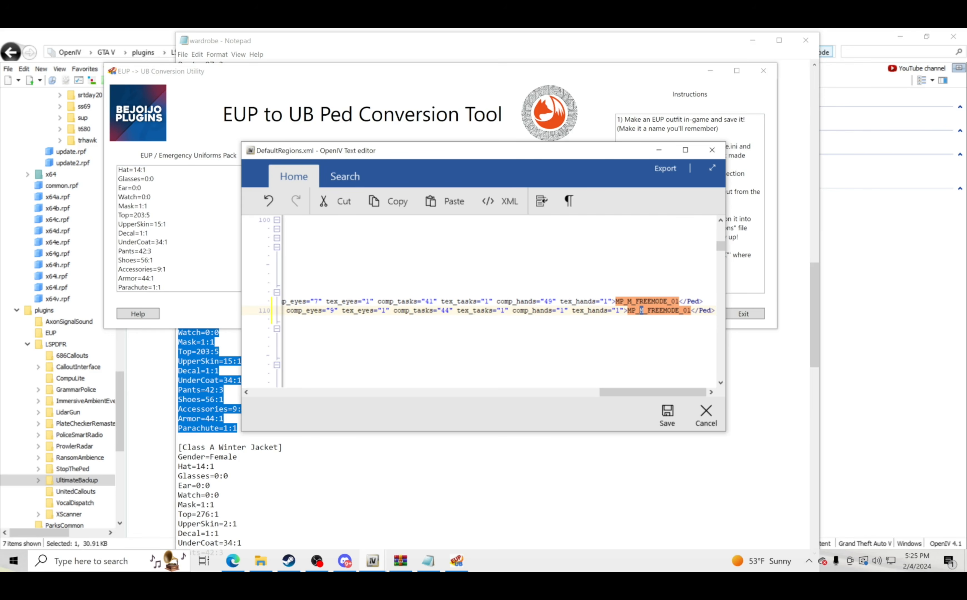
{"action": "type", "text": "F"}
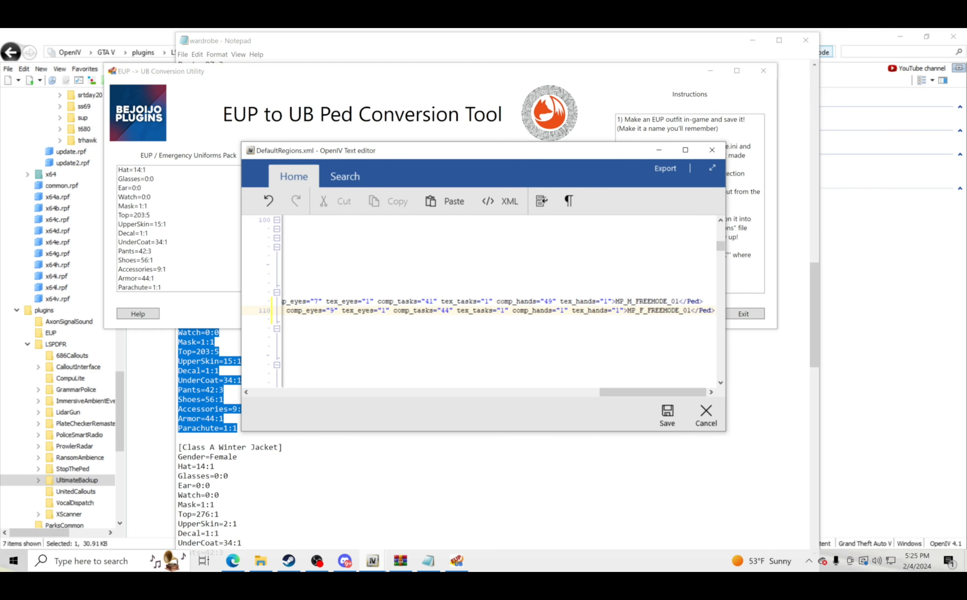
{"action": "left_click_drag", "start_coordinate": [648, 392], "coordinate": [299, 392]}
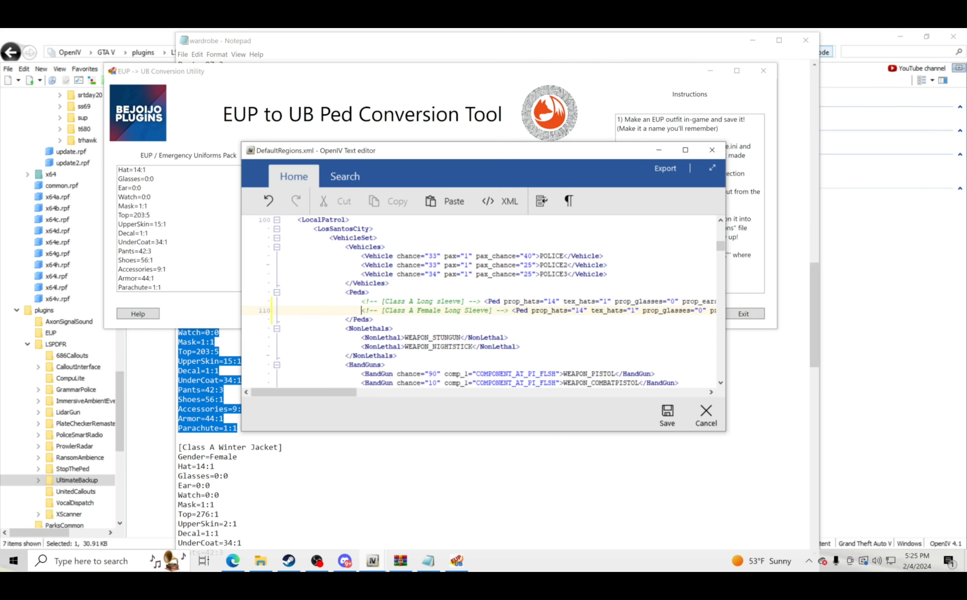
{"action": "left_click_drag", "start_coordinate": [347, 391], "coordinate": [695, 278]}
{"action": "left_click", "coordinate": [685, 150]}
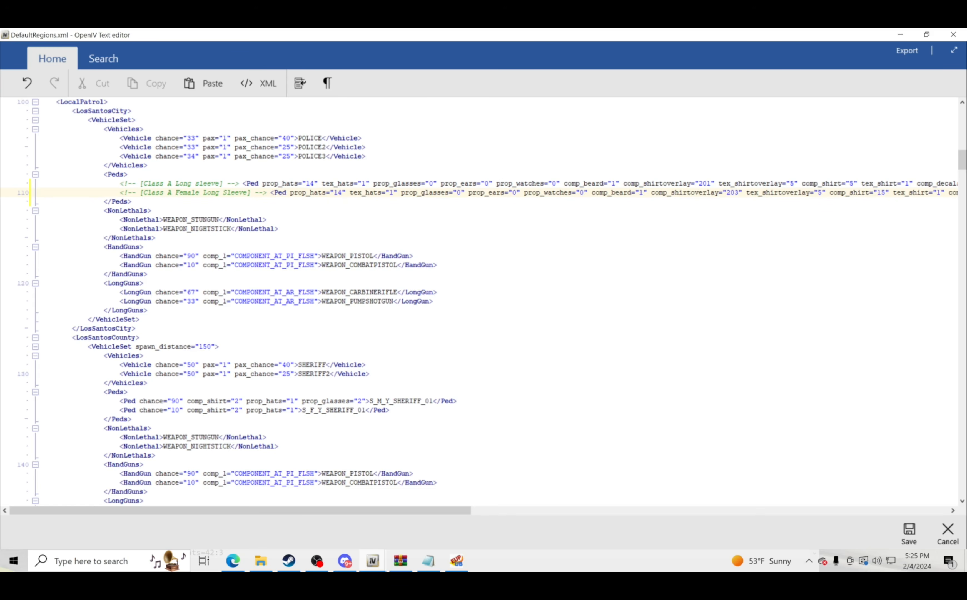
{"action": "left_click_drag", "start_coordinate": [120, 183], "coordinate": [963, 193]}
{"action": "mouse_move", "coordinate": [6, 192]}
{"action": "left_mouse_down"}
{"action": "mouse_move", "coordinate": [6, 228]}
{"action": "mouse_move", "coordinate": [6, 201]}
{"action": "left_mouse_up"}
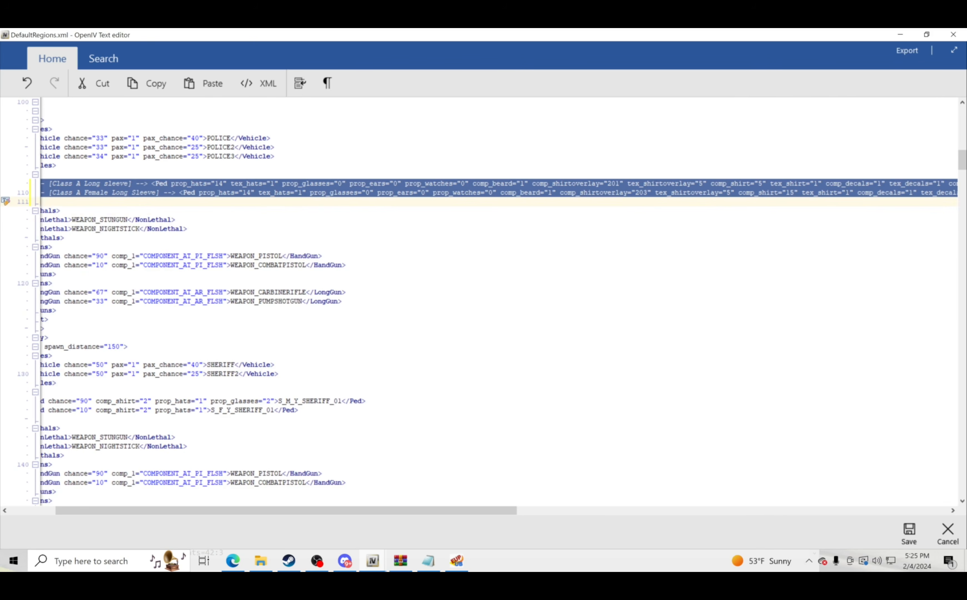
{"action": "left_click_drag", "start_coordinate": [488, 507], "coordinate": [919, 507]}
{"action": "right_click", "coordinate": [849, 194]}
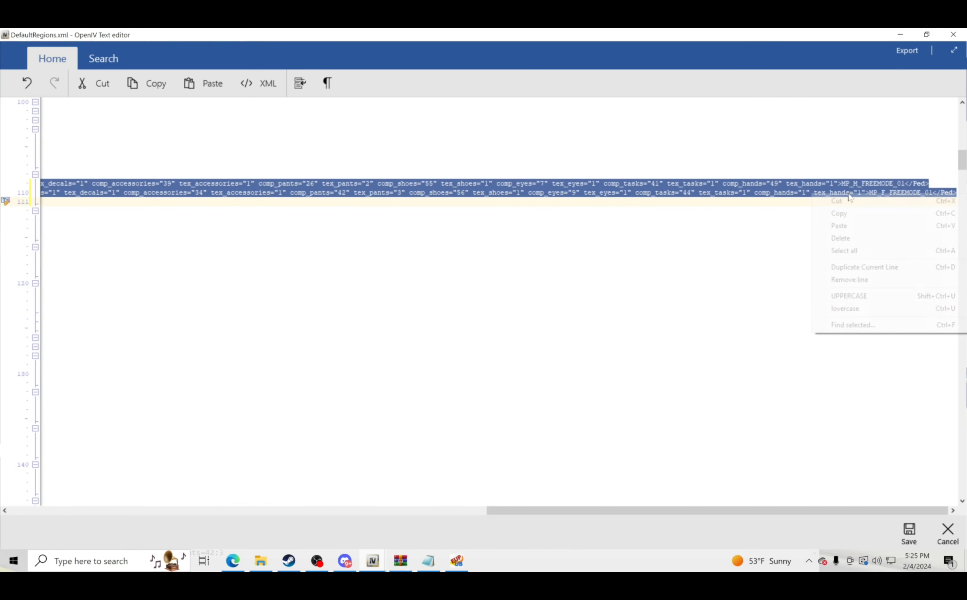
{"action": "left_click", "coordinate": [867, 212]}
{"action": "left_click_drag", "start_coordinate": [791, 512], "coordinate": [314, 512]}
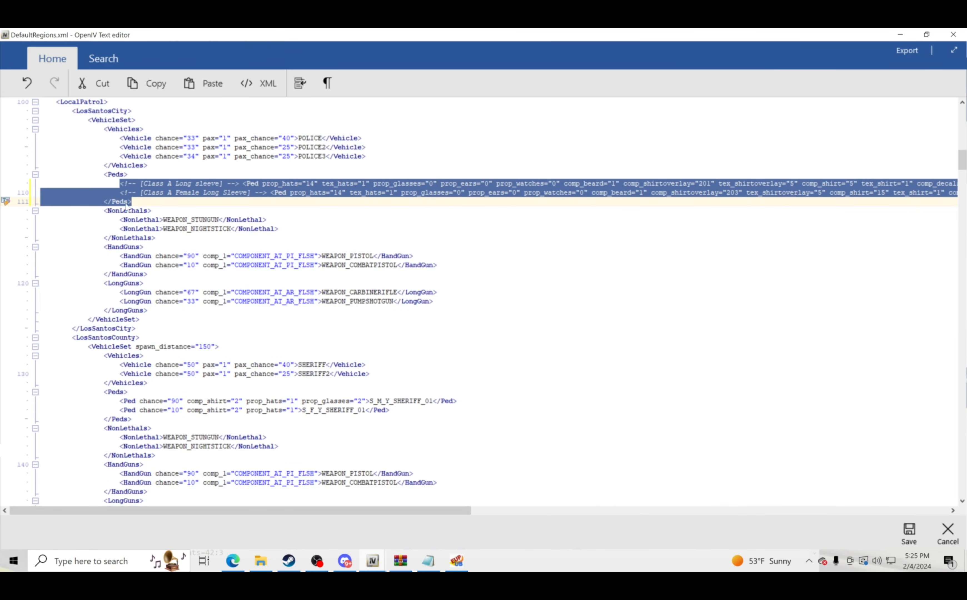
{"action": "left_click", "coordinate": [123, 193]}
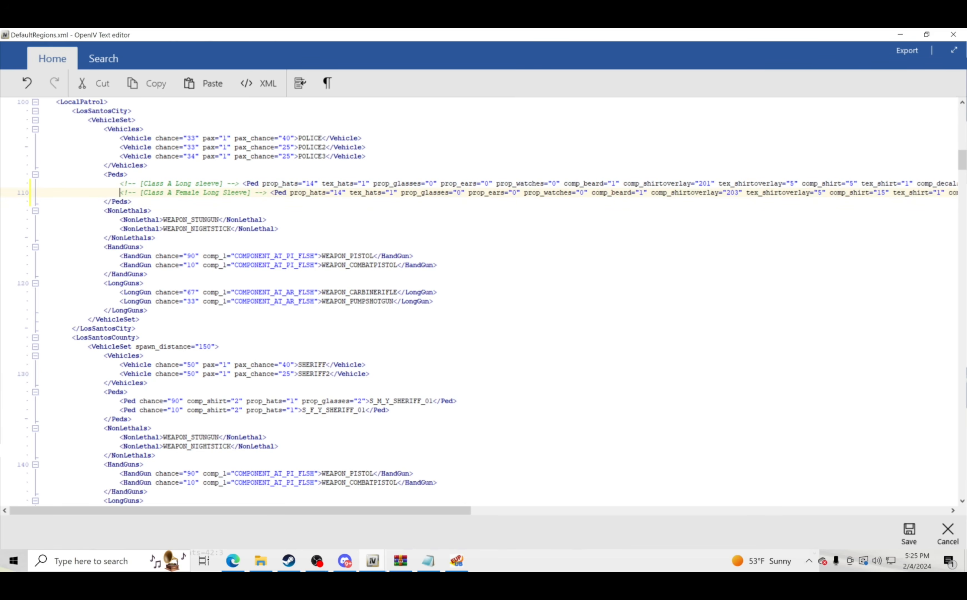
Copy the Class A Long sleeve and Class A Female Long Sleeve Ped entries, leaving out the closing Peds tag
{"action": "left_click_drag", "start_coordinate": [120, 184], "coordinate": [243, 193]}
{"action": "left_click_drag", "start_coordinate": [632, 193], "coordinate": [961, 193]}
{"action": "right_click", "coordinate": [891, 191]}
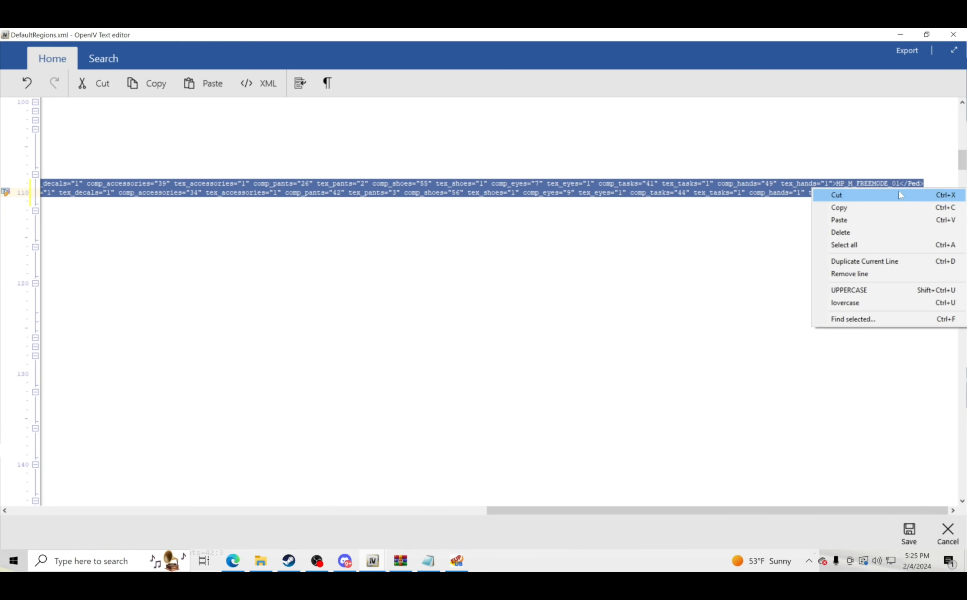
{"action": "left_click", "coordinate": [872, 213]}
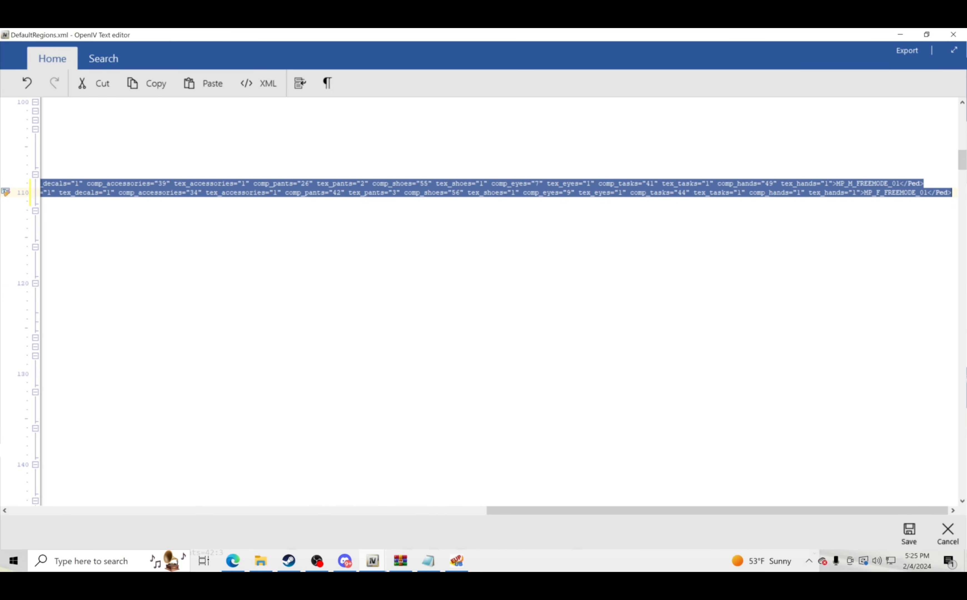
{"action": "left_click_drag", "start_coordinate": [778, 512], "coordinate": [302, 530]}
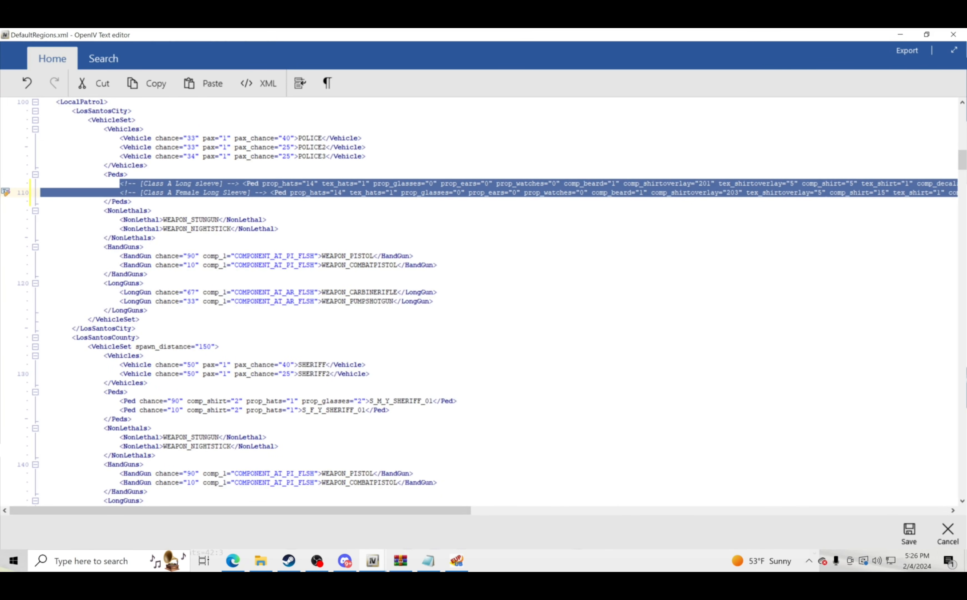
Replace the two sheriff Ped entries in the LosSantosCounty Peds block with the copied Class A male and female Ped entries
{"action": "scroll", "coordinate": [483, 302], "scroll_direction": "down", "scroll_amount": 2}
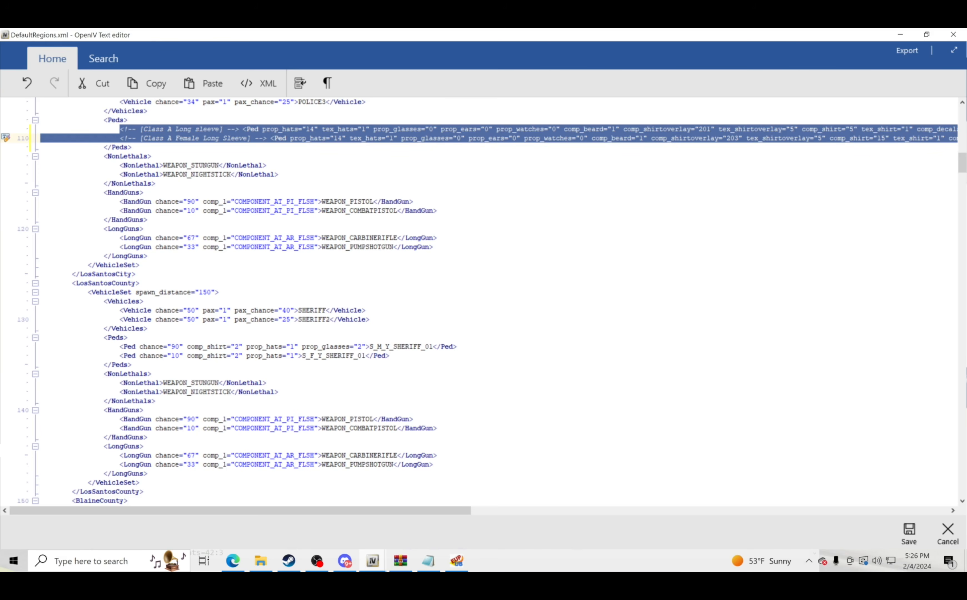
{"action": "scroll", "coordinate": [479, 302], "scroll_direction": "down", "scroll_amount": 1}
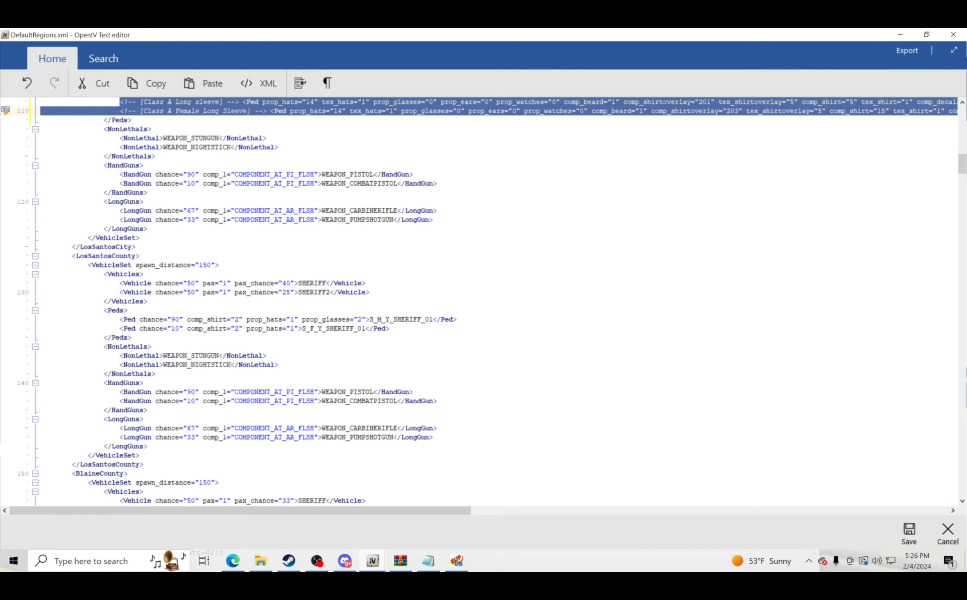
{"action": "left_click", "coordinate": [390, 329]}
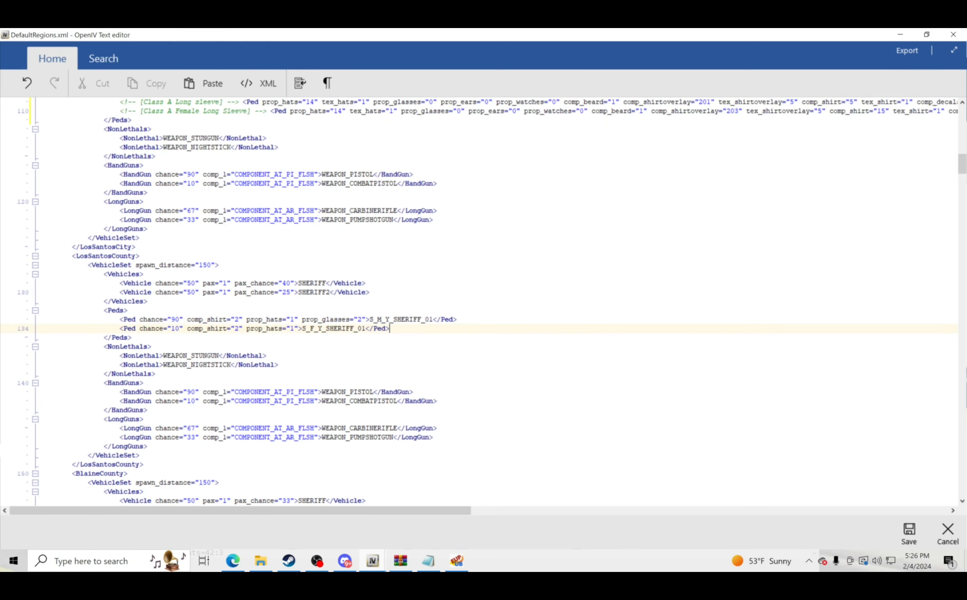
{"action": "left_click_drag", "start_coordinate": [104, 310], "coordinate": [128, 311]}
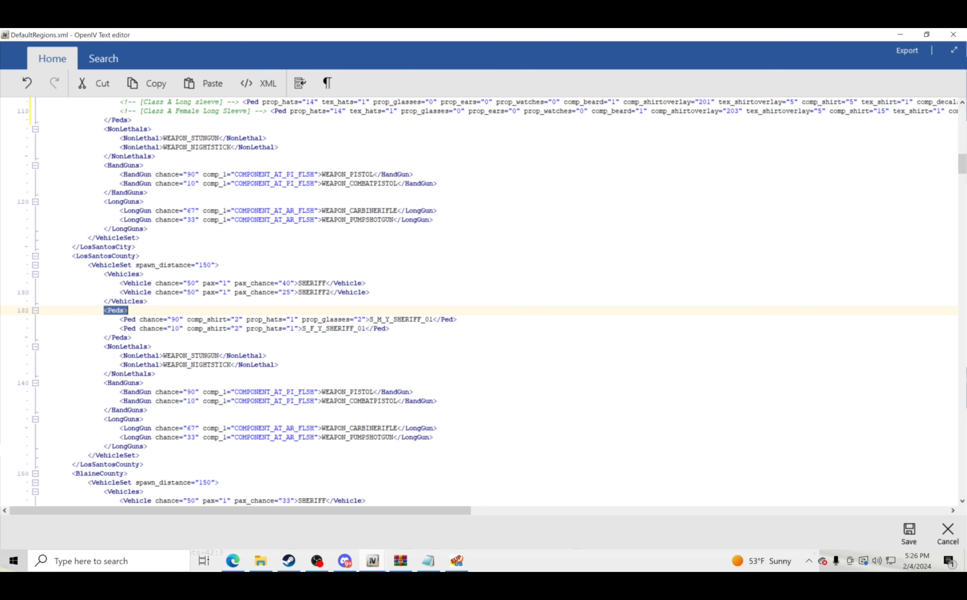
{"action": "left_click_drag", "start_coordinate": [104, 338], "coordinate": [129, 311]}
{"action": "scroll", "coordinate": [128, 310], "scroll_direction": "up", "scroll_amount": 5}
{"action": "scroll", "coordinate": [125, 286], "scroll_direction": "down", "scroll_amount": 6}
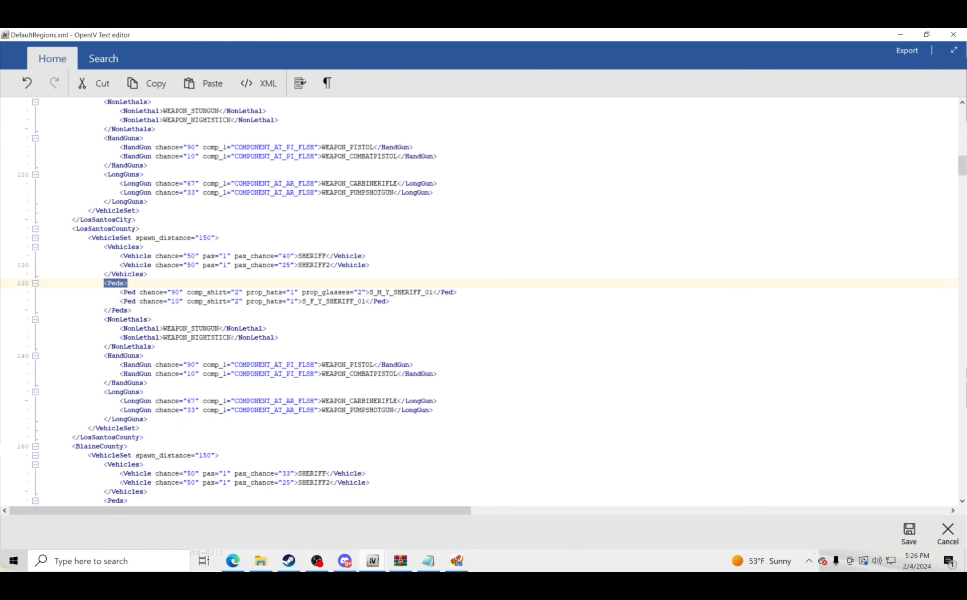
{"action": "left_click_drag", "start_coordinate": [120, 293], "coordinate": [390, 302]}
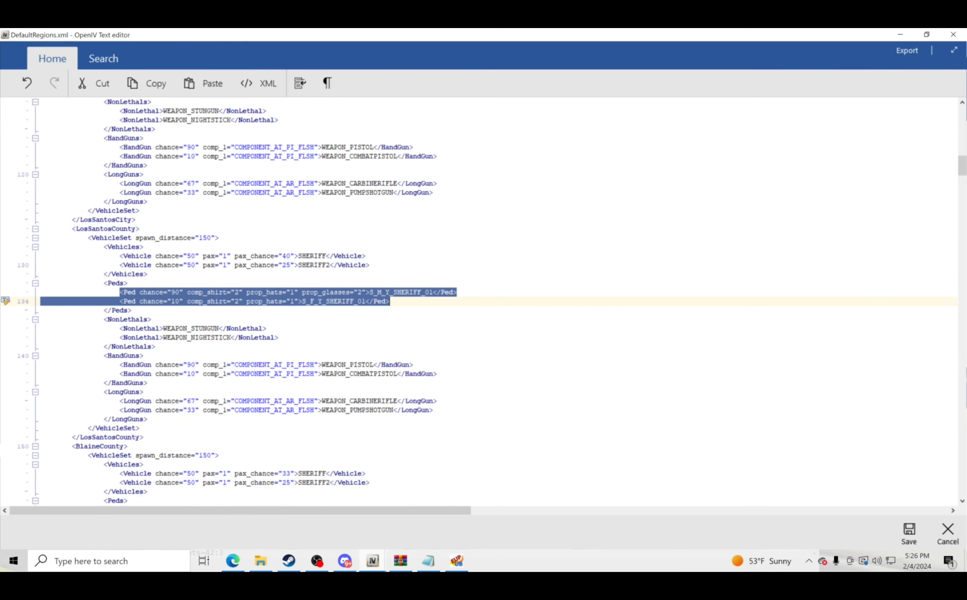
{"action": "right_click", "coordinate": [318, 301]}
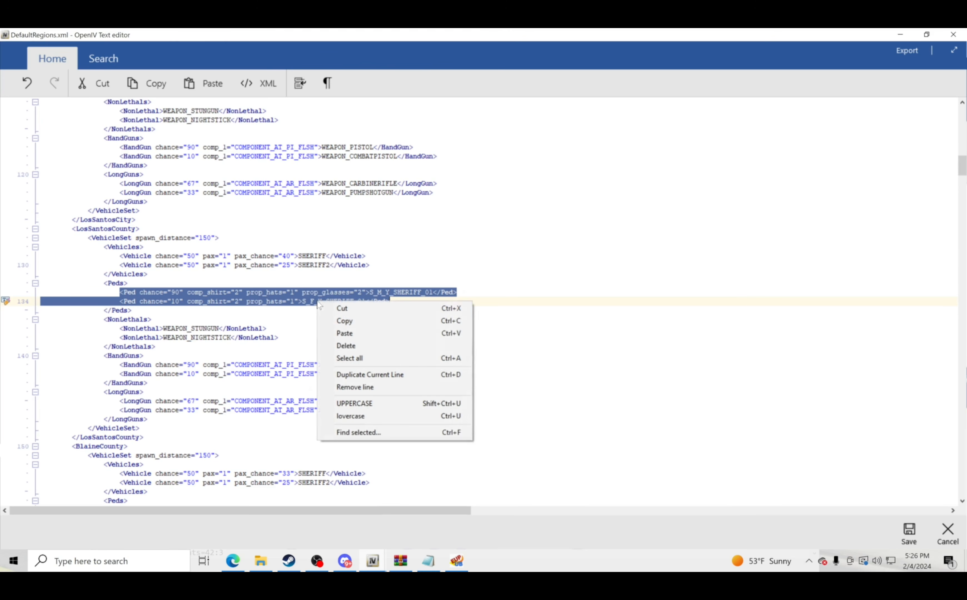
{"action": "left_click", "coordinate": [344, 333]}
{"action": "left_click_drag", "start_coordinate": [620, 512], "coordinate": [139, 507]}
Replace the two sheriff Ped entries in the BlaineCounty Peds block with the copied Class A male and female Ped entries
{"action": "scroll", "coordinate": [119, 491], "scroll_direction": "down", "scroll_amount": 2}
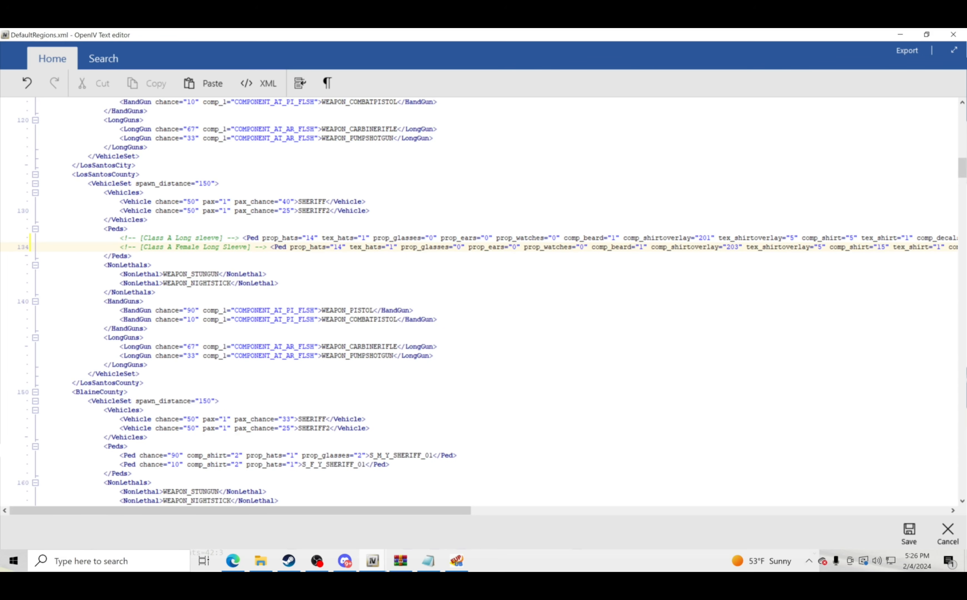
{"action": "scroll", "coordinate": [484, 300], "scroll_direction": "down", "scroll_amount": 3}
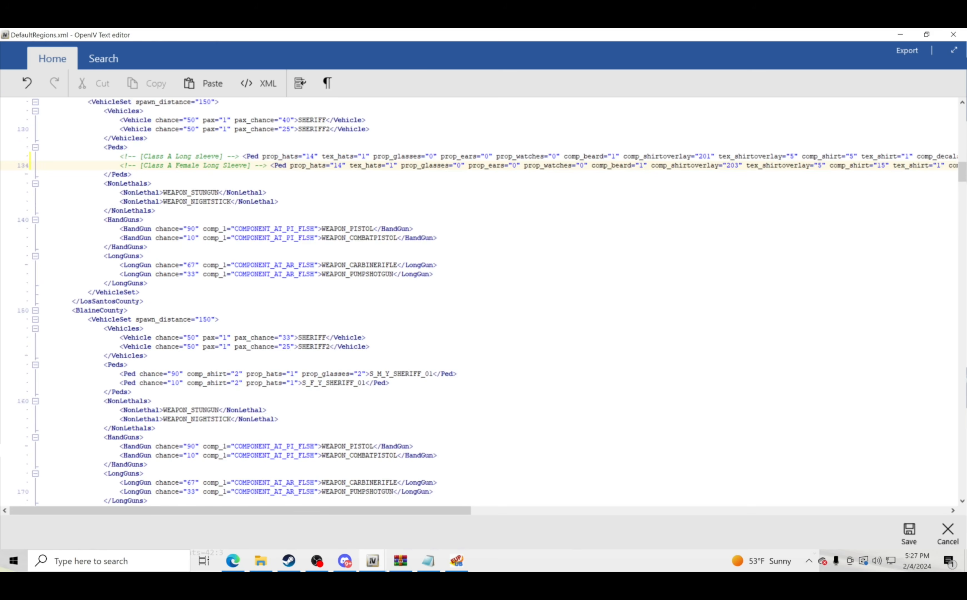
{"action": "scroll", "coordinate": [483, 300], "scroll_direction": "down", "scroll_amount": 1}
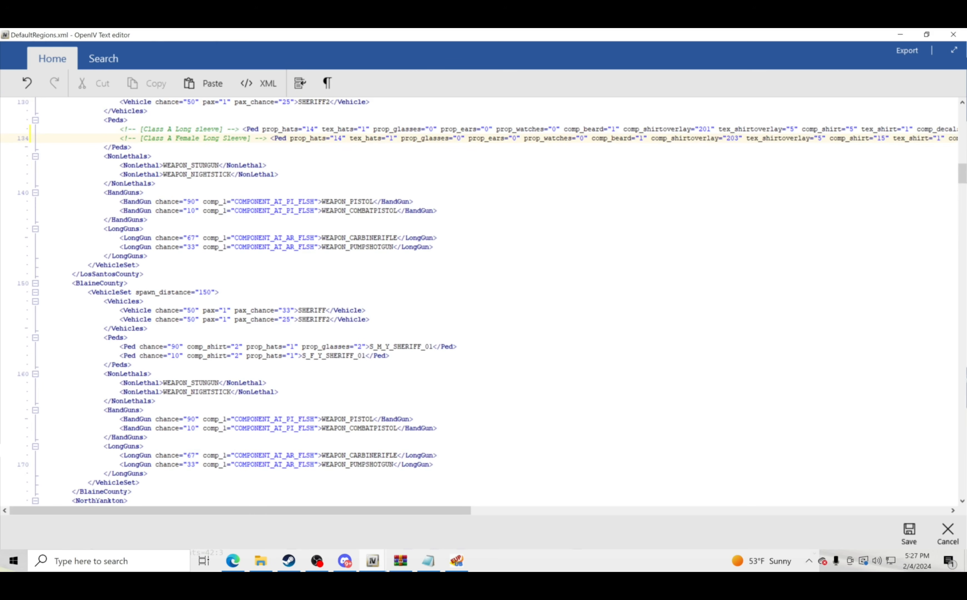
{"action": "scroll", "coordinate": [484, 300], "scroll_direction": "down", "scroll_amount": 3}
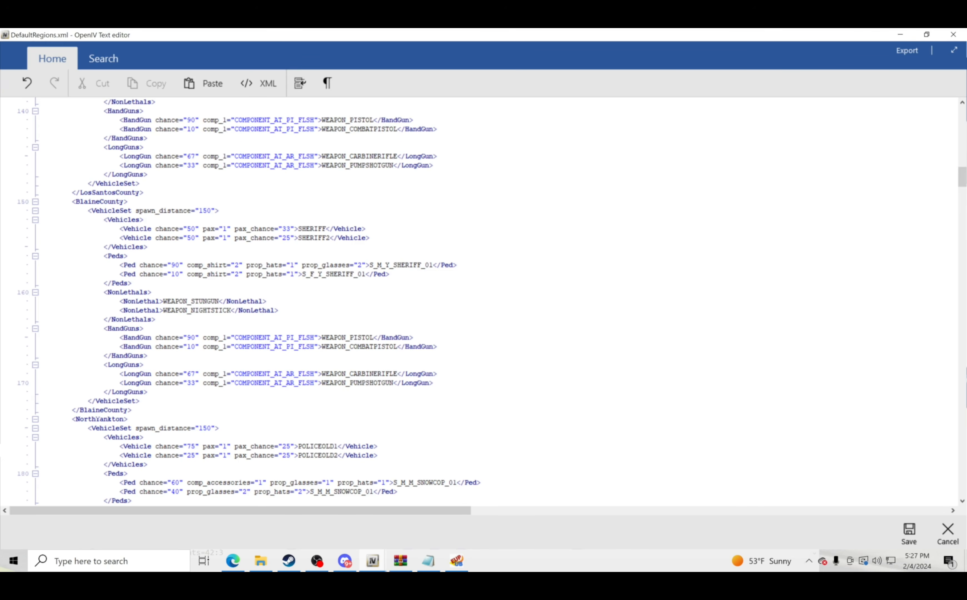
{"action": "left_click_drag", "start_coordinate": [183, 274], "coordinate": [140, 266]}
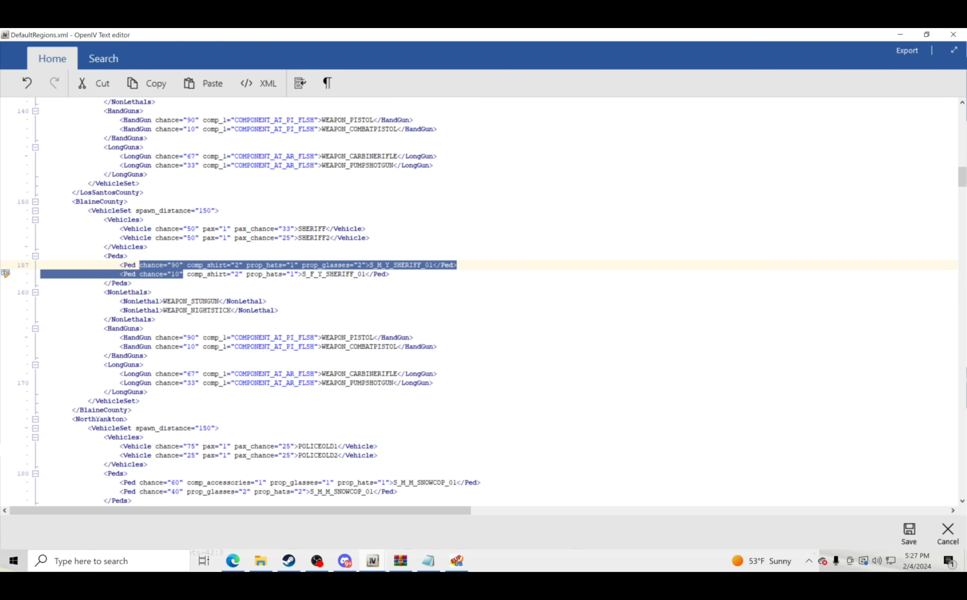
{"action": "left_click", "coordinate": [187, 274]}
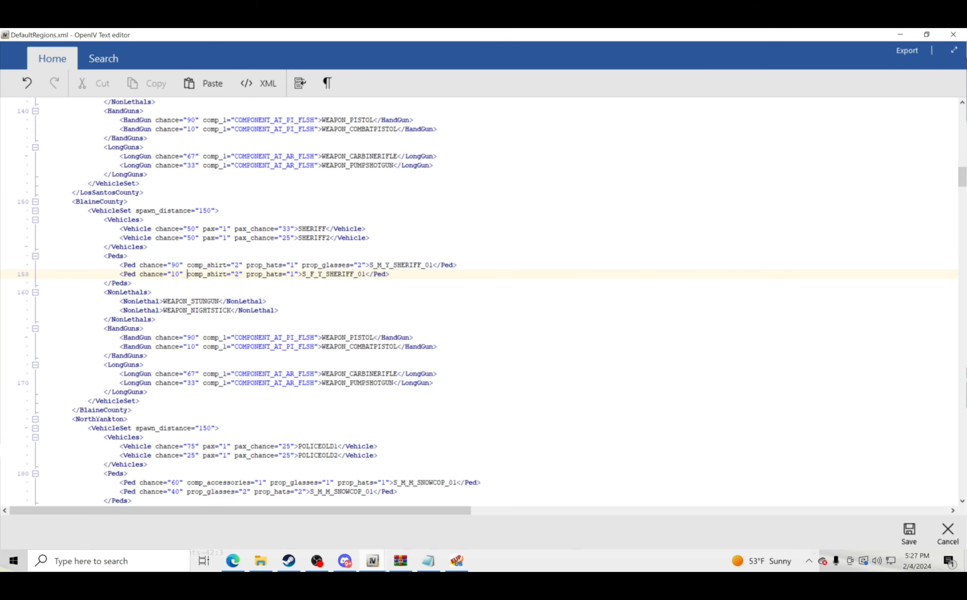
{"action": "left_click_drag", "start_coordinate": [183, 274], "coordinate": [140, 274]}
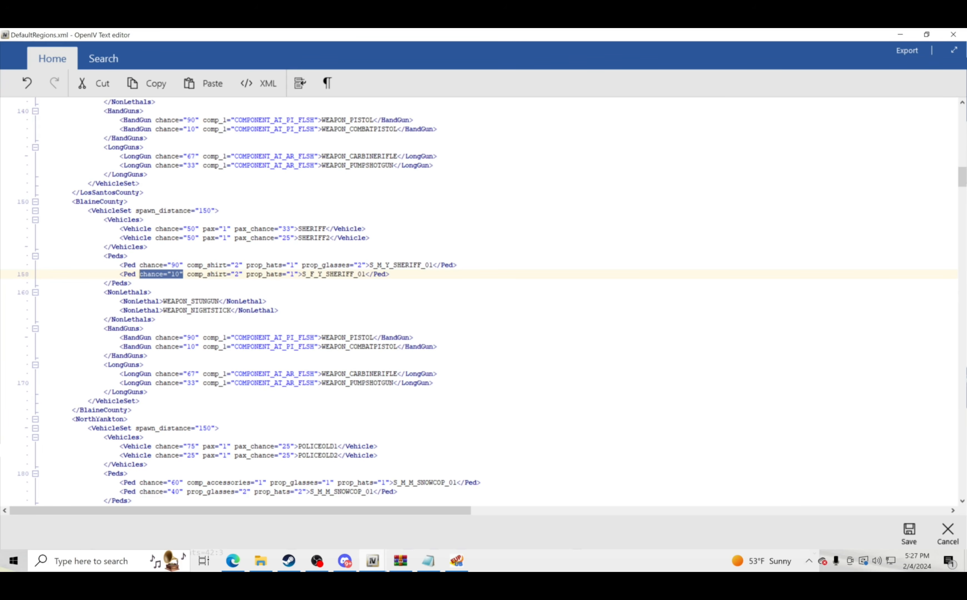
{"action": "left_click_drag", "start_coordinate": [390, 274], "coordinate": [6, 273]}
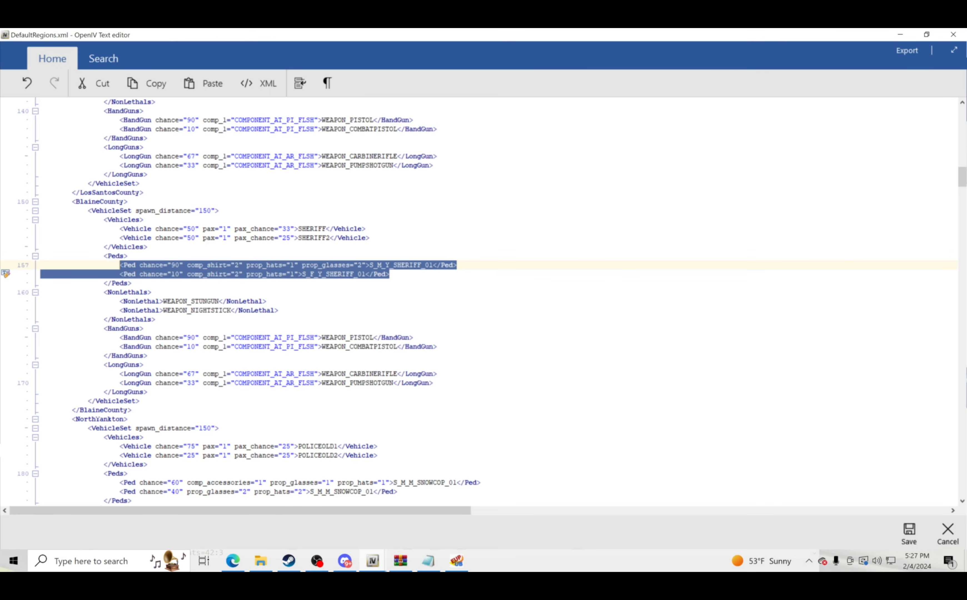
{"action": "right_click", "coordinate": [147, 271]}
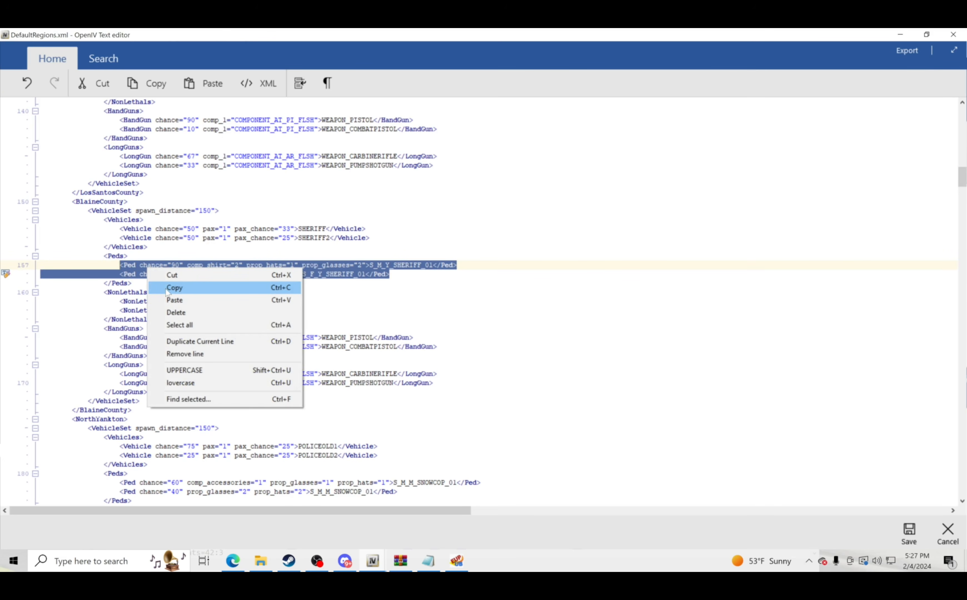
{"action": "left_click", "coordinate": [171, 300]}
{"action": "left_click_drag", "start_coordinate": [568, 512], "coordinate": [82, 494]}
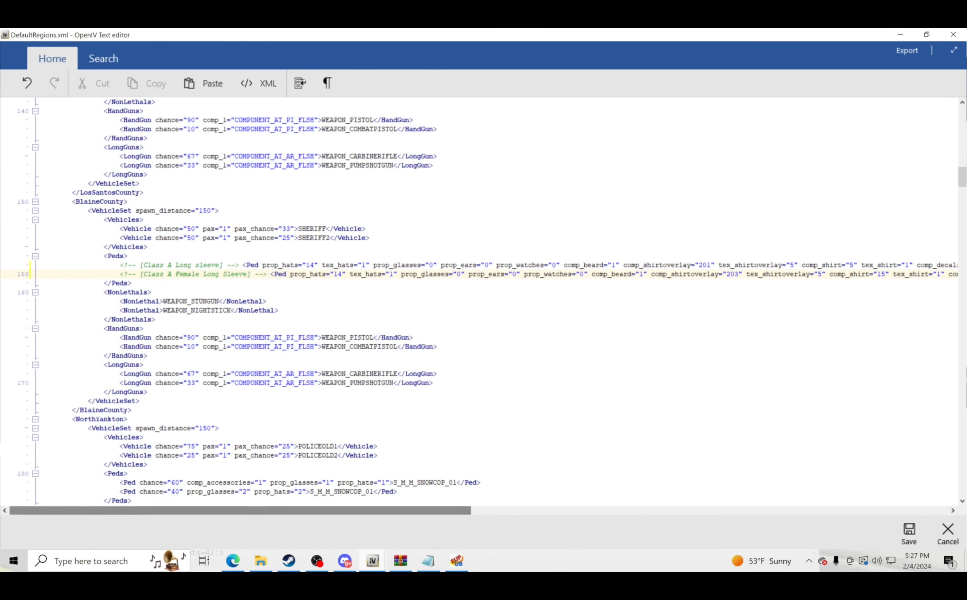
Copy chance="75" from the NorthYankton POLICEOLD1 vehicle entry into BlaineCounty's Class A Long sleeve Ped entry, before prop_hats
{"action": "scroll", "coordinate": [476, 302], "scroll_direction": "down", "scroll_amount": 2}
{"action": "left_click_drag", "start_coordinate": [155, 392], "coordinate": [199, 392]}
{"action": "key", "text": "ctrl+c"}
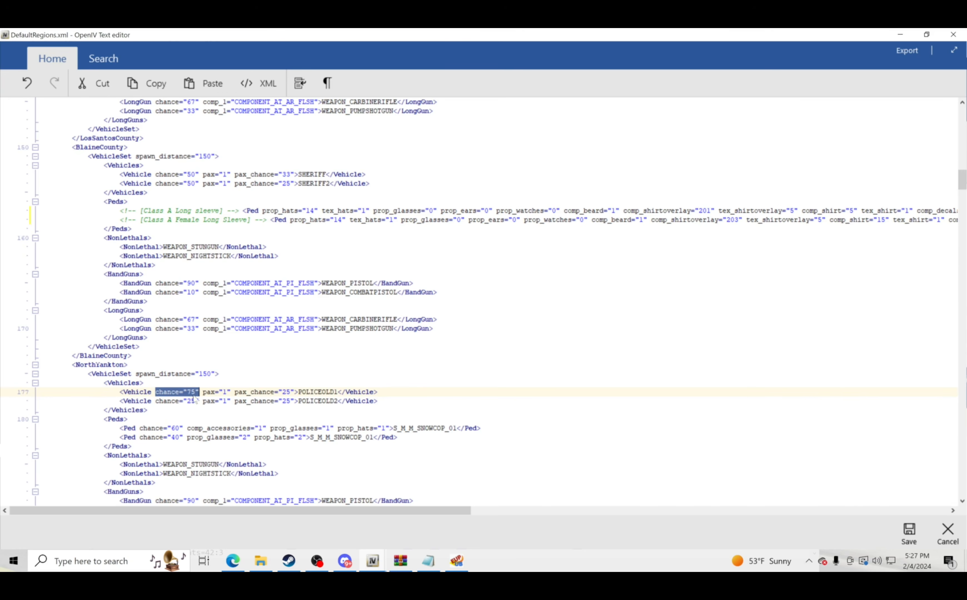
{"action": "right_click", "coordinate": [177, 395]}
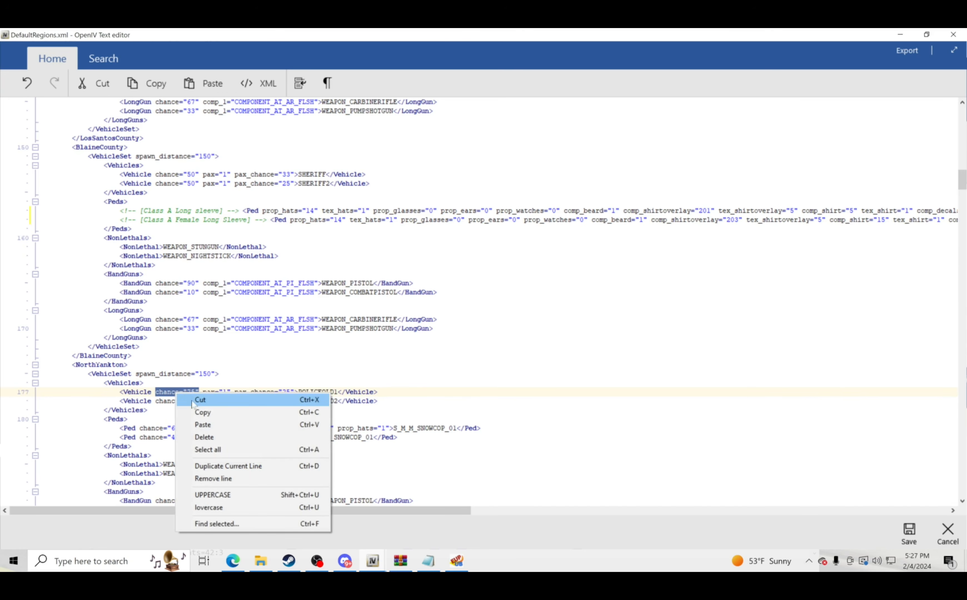
{"action": "left_click", "coordinate": [200, 412]}
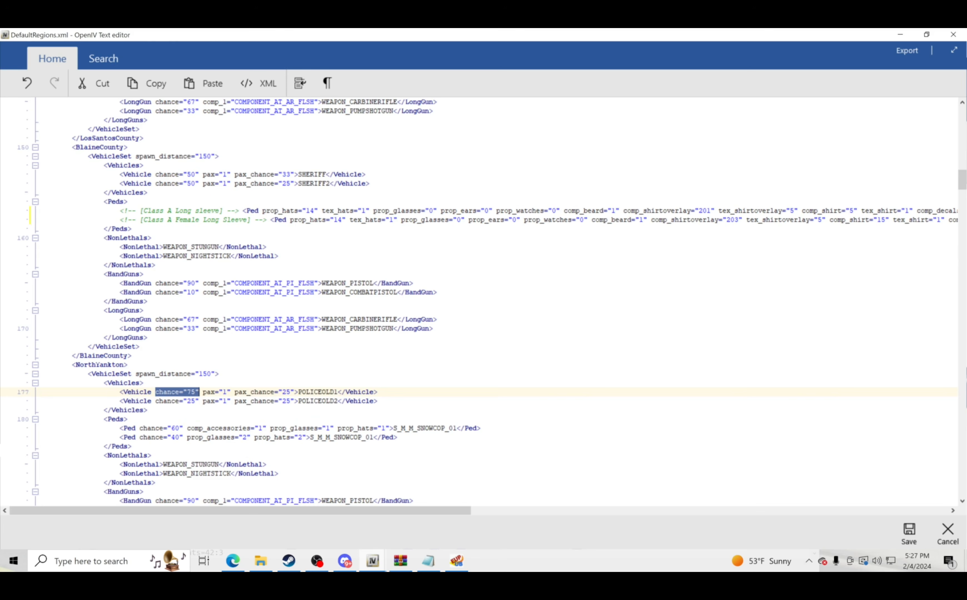
{"action": "left_click", "coordinate": [263, 211]}
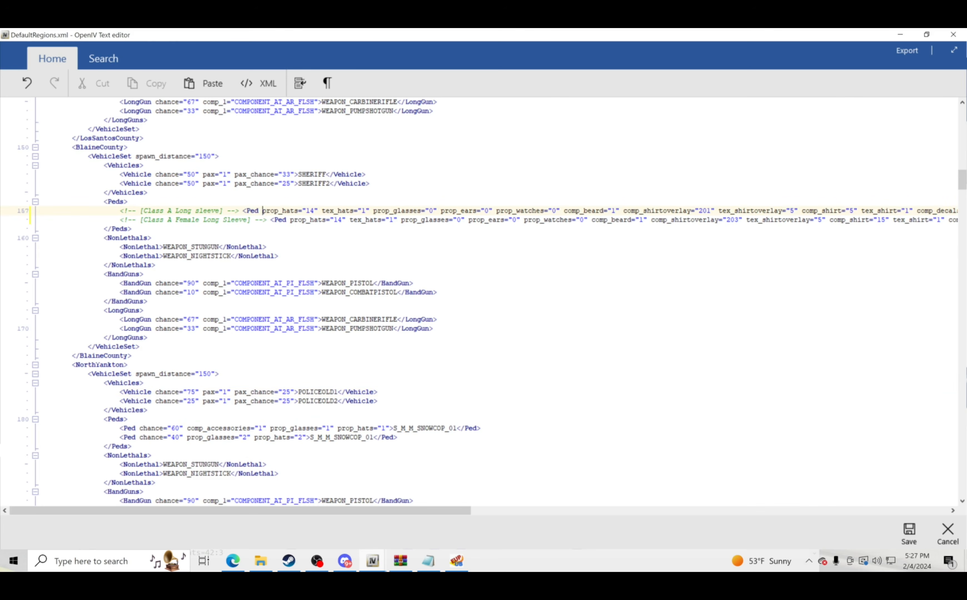
{"action": "right_click", "coordinate": [263, 212]}
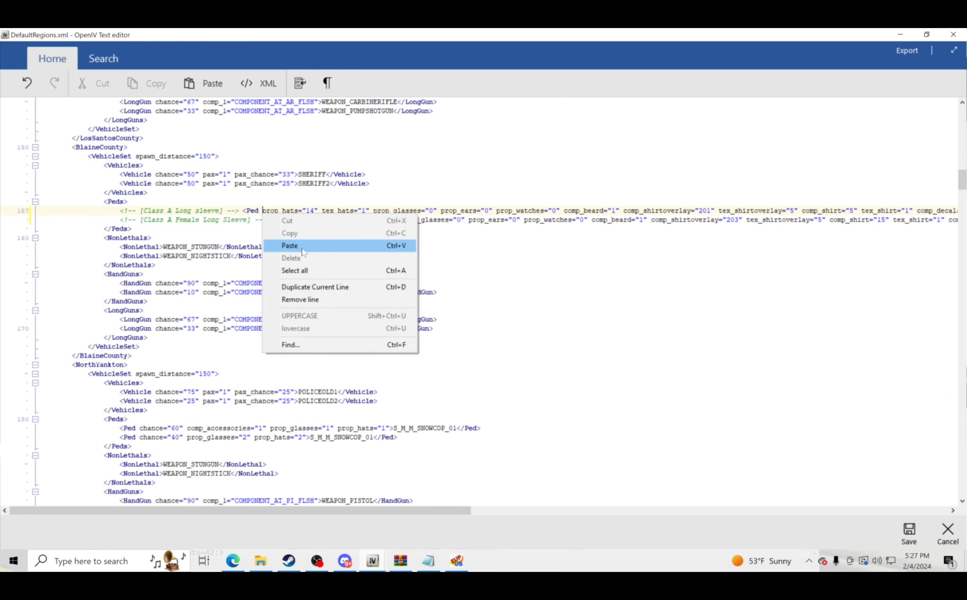
{"action": "left_click", "coordinate": [291, 245]}
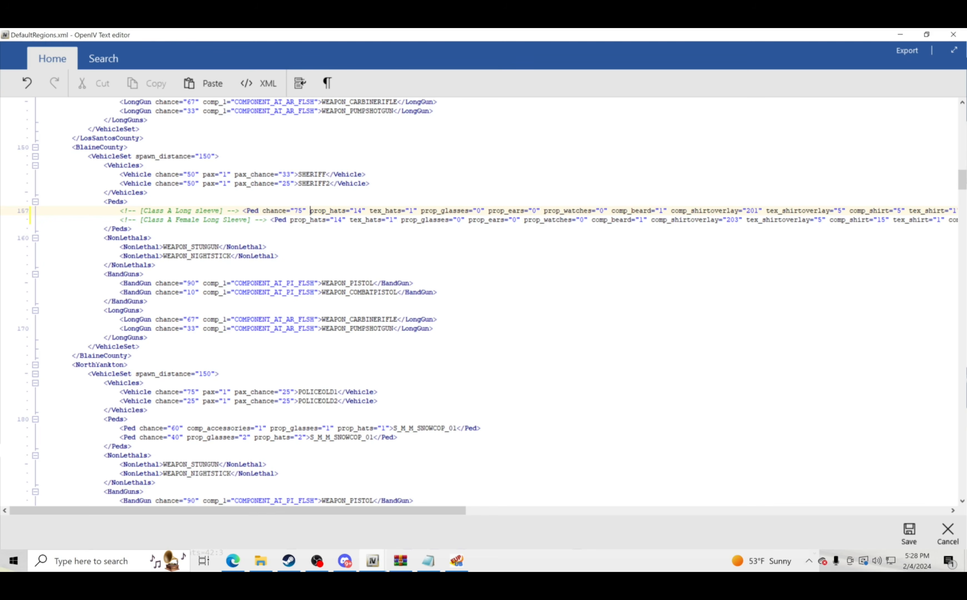
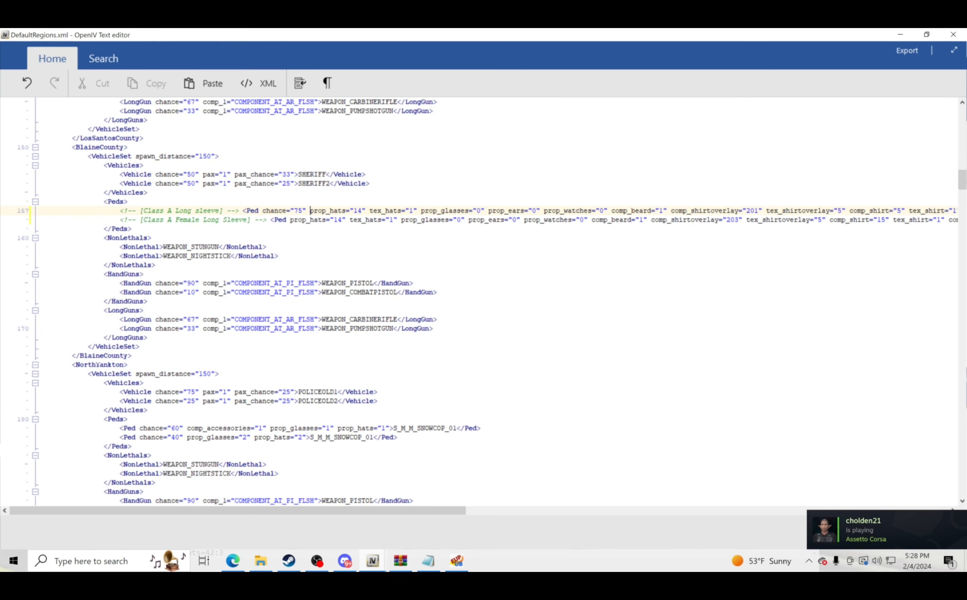
Copy the chance attribute from the second NorthYankton Ped entry into BlaineCounty's Class A Female Long Sleeve entry before prop_hats and set it to 25
{"action": "left_click_drag", "start_coordinate": [184, 437], "coordinate": [139, 437]}
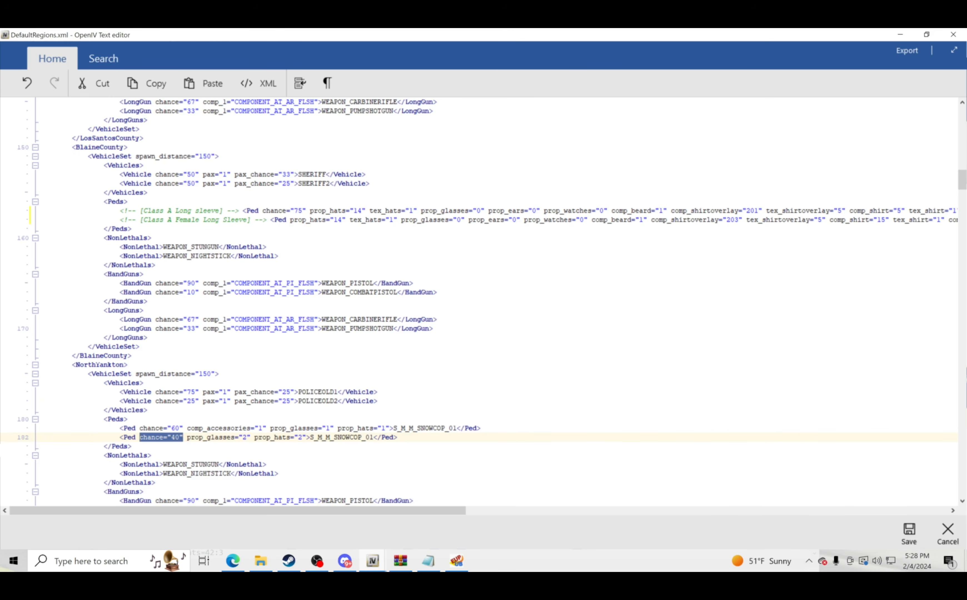
{"action": "right_click", "coordinate": [179, 440]}
{"action": "left_click", "coordinate": [210, 321]}
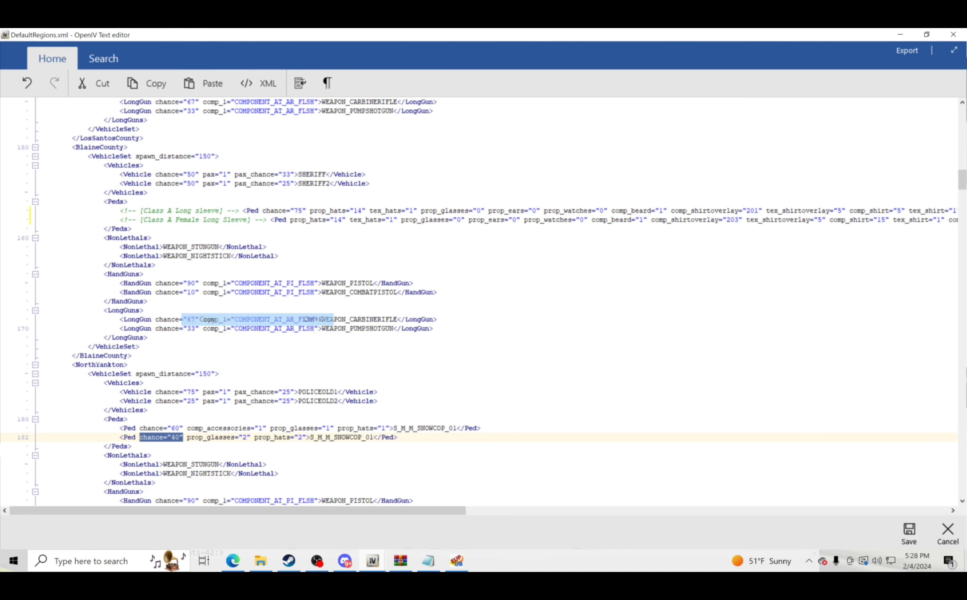
{"action": "left_click", "coordinate": [289, 220]}
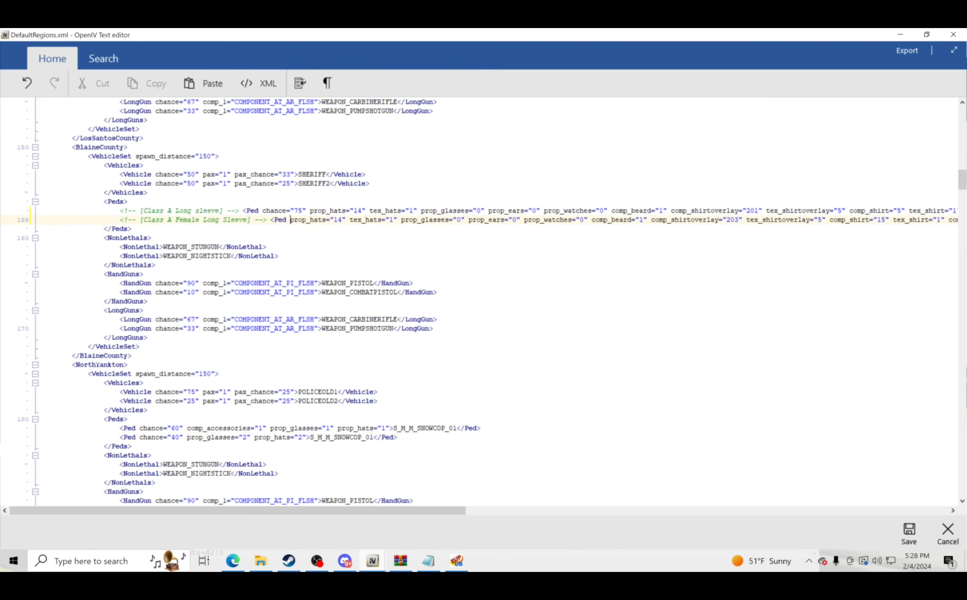
{"action": "right_click", "coordinate": [290, 220]}
{"action": "left_click", "coordinate": [311, 253]}
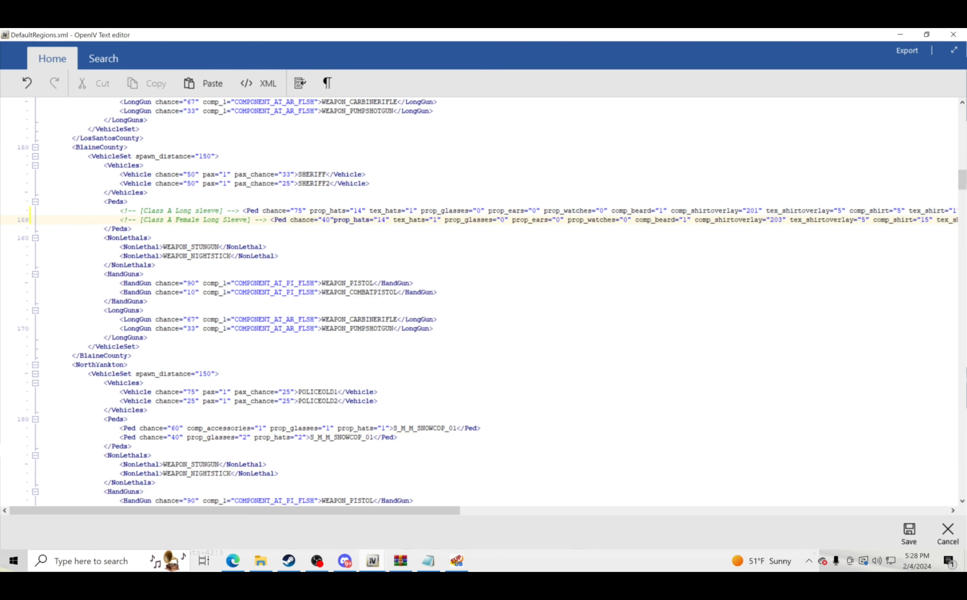
{"action": "double_click", "coordinate": [326, 219]}
{"action": "type", "text": "25"}
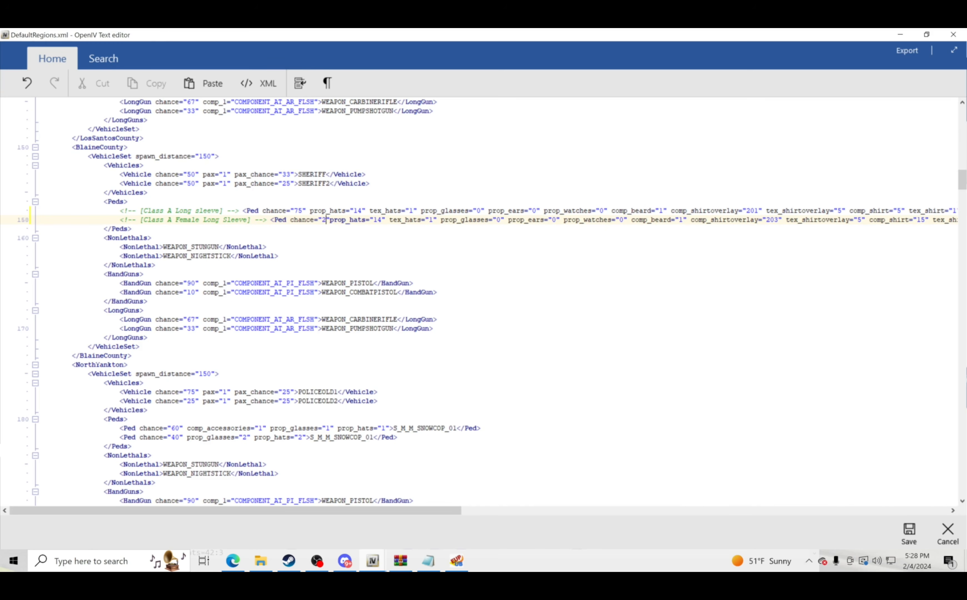
{"action": "key", "text": "Right"}
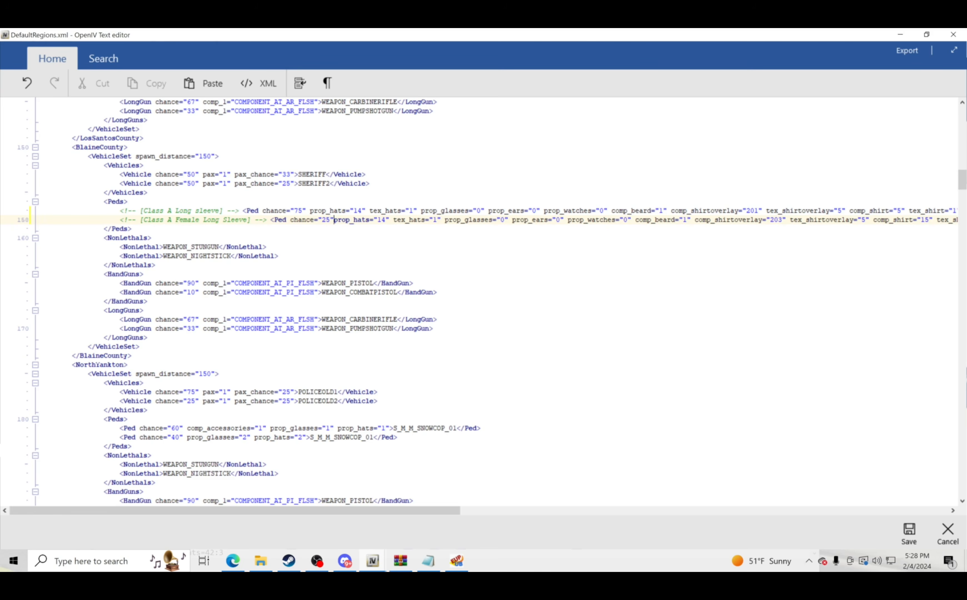
{"action": "left_click", "coordinate": [267, 247]}
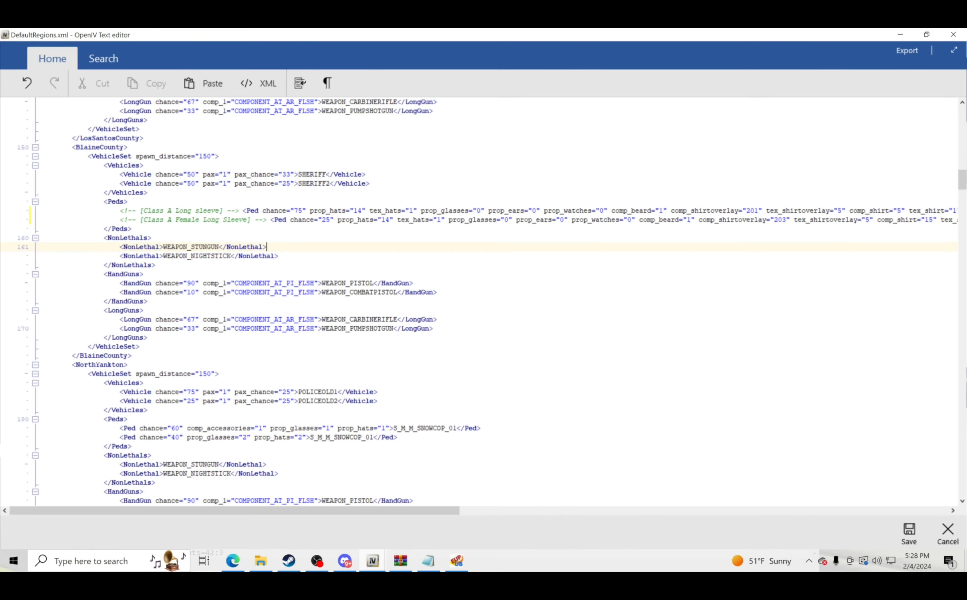
Delete <Ped chance="25" from the Class A Female Long Sleeve line in the BlaineCounty Peds block
{"action": "left_click_drag", "start_coordinate": [334, 220], "coordinate": [270, 219]}
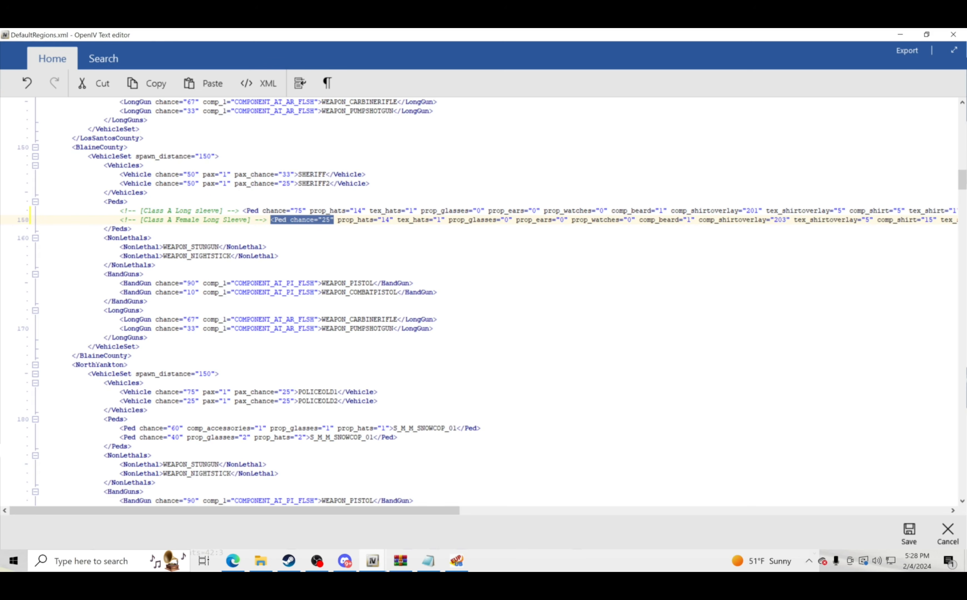
{"action": "key", "text": "BackSpace"}
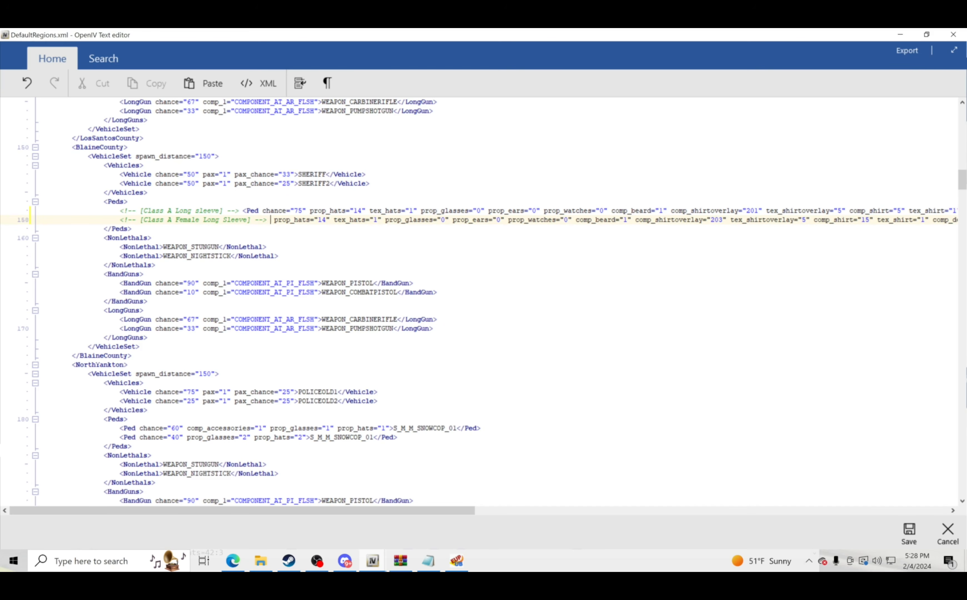
{"action": "double_click", "coordinate": [252, 211]}
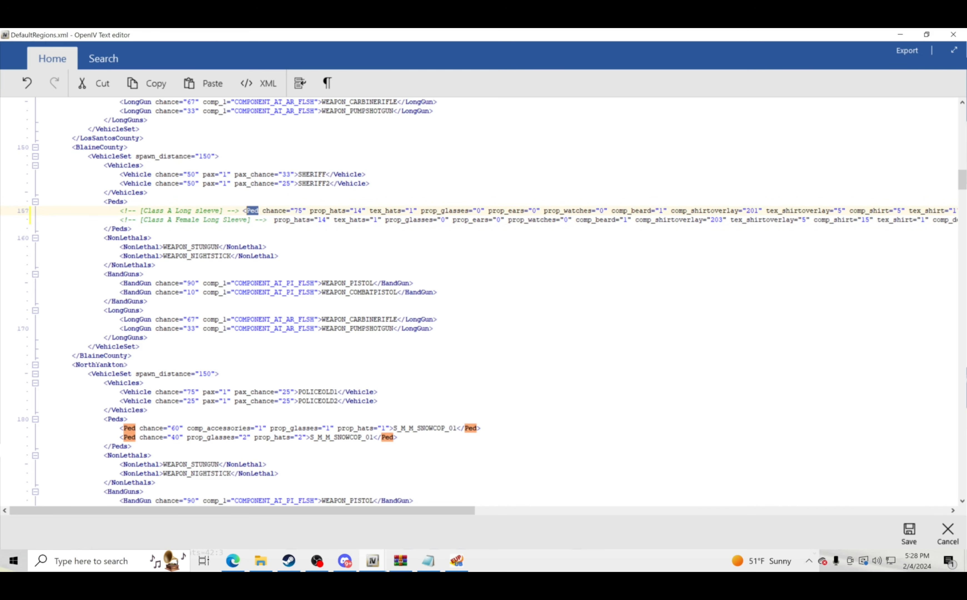
{"action": "left_click_drag", "start_coordinate": [247, 211], "coordinate": [243, 211]}
{"action": "right_click", "coordinate": [248, 211]}
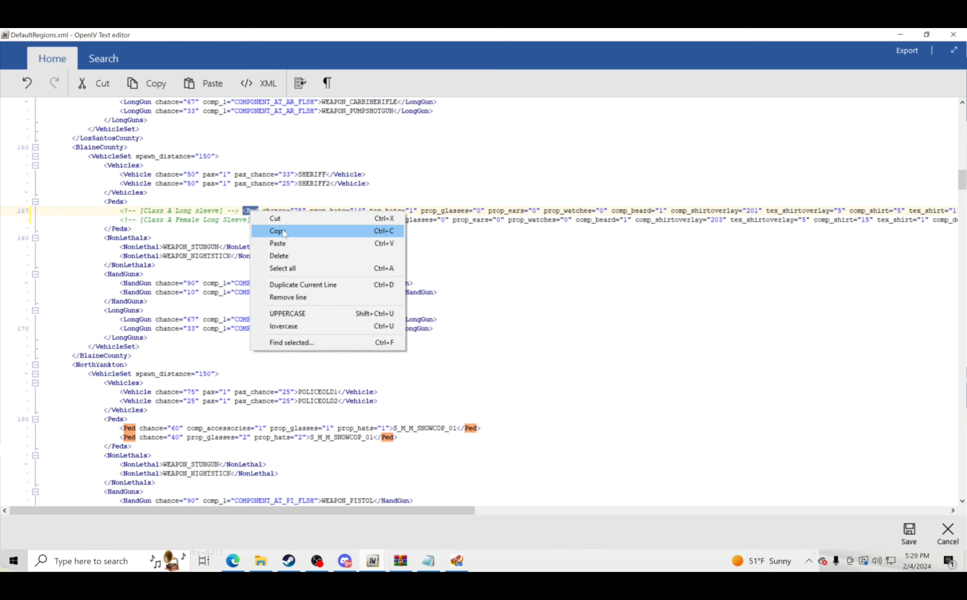
{"action": "left_click", "coordinate": [274, 231]}
{"action": "left_click", "coordinate": [275, 219]}
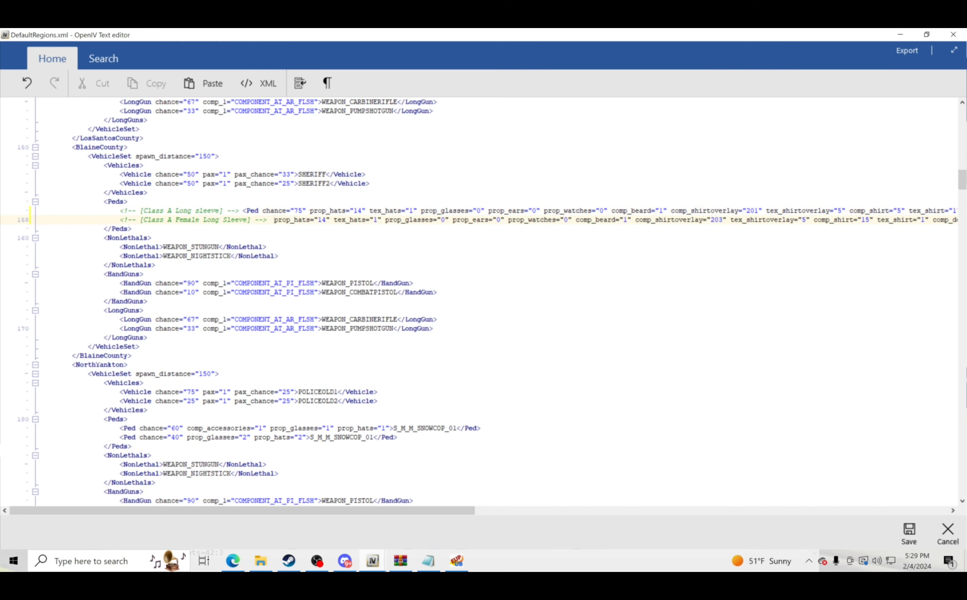
{"action": "left_click_drag", "start_coordinate": [119, 211], "coordinate": [959, 219]}
Copy the Class A Long Sleeve male and female Ped lines from the LosSantosCounty section above BlaineCounty
{"action": "scroll", "coordinate": [498, 301], "scroll_direction": "up", "scroll_amount": 5}
{"action": "scroll", "coordinate": [499, 301], "scroll_direction": "up", "scroll_amount": 4}
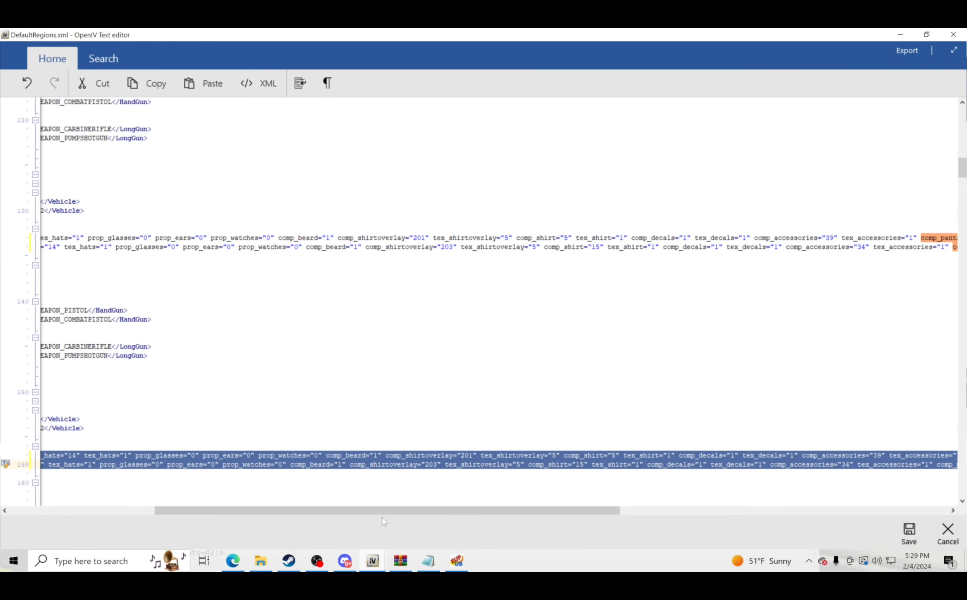
{"action": "left_click_drag", "start_coordinate": [382, 511], "coordinate": [234, 511]}
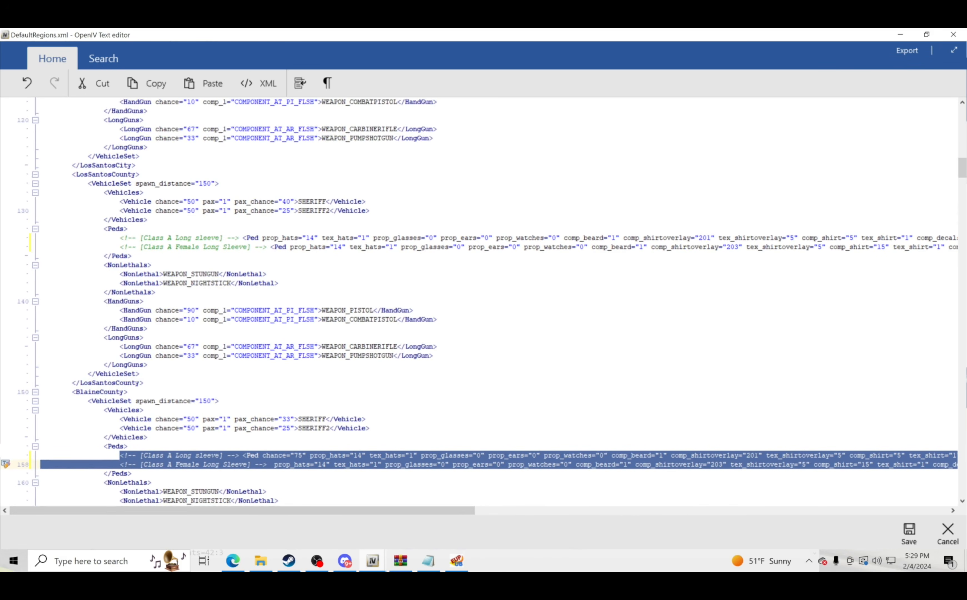
{"action": "left_click_drag", "start_coordinate": [120, 238], "coordinate": [953, 248]}
{"action": "right_click", "coordinate": [907, 247]}
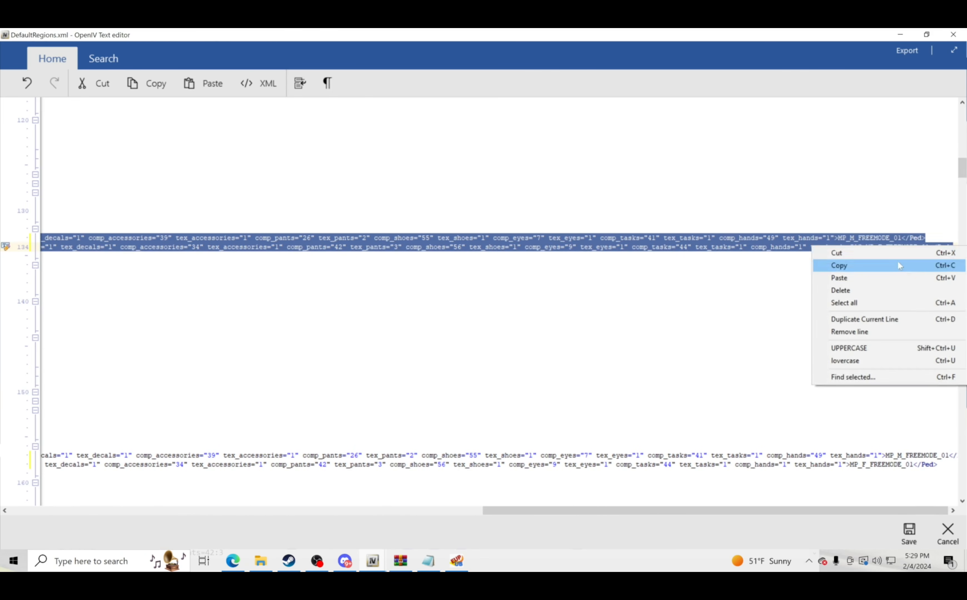
{"action": "left_click", "coordinate": [865, 272]}
Replace the two Ped lines in the BlaineCounty section of LocalPatrol with the copied Class A Long Sleeve pair
{"action": "left_click_drag", "start_coordinate": [666, 511], "coordinate": [116, 524]}
{"action": "scroll", "coordinate": [132, 254], "scroll_direction": "down", "scroll_amount": 2}
{"action": "left_click_drag", "start_coordinate": [120, 401], "coordinate": [957, 410]}
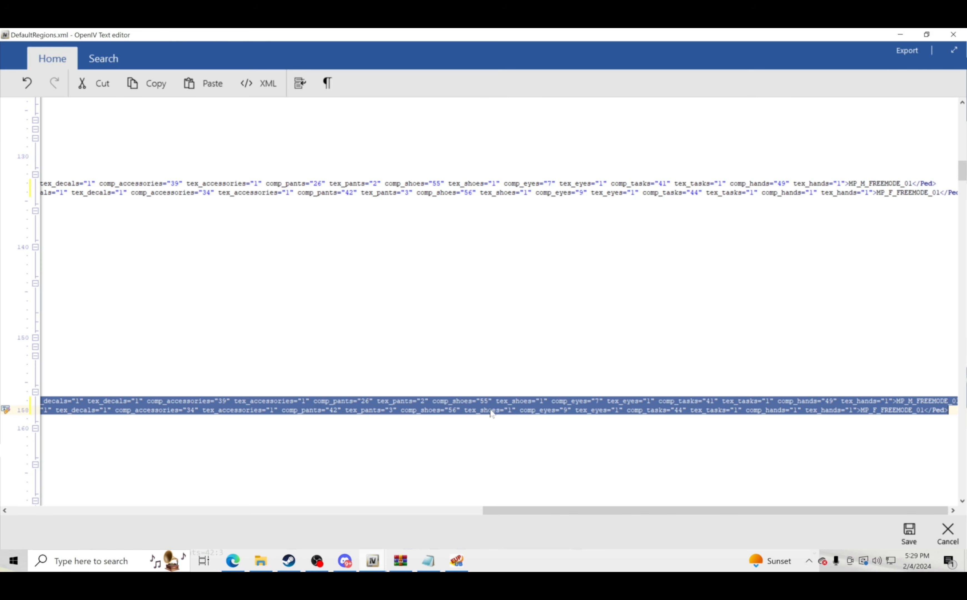
{"action": "right_click", "coordinate": [472, 407]}
{"action": "left_click", "coordinate": [500, 437]}
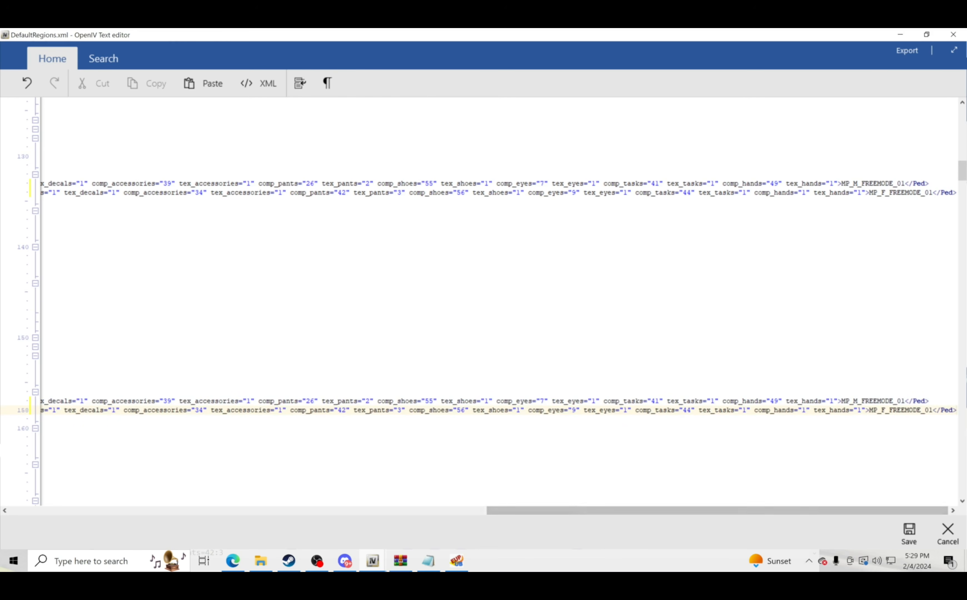
Replace the two S_M_M_SNOWCOP_01 Ped lines under NorthYankton in LocalPatrol with the copied Class A Long Sleeve pair
{"action": "left_click_drag", "start_coordinate": [577, 511], "coordinate": [68, 500]}
{"action": "scroll", "coordinate": [476, 302], "scroll_direction": "down", "scroll_amount": 7}
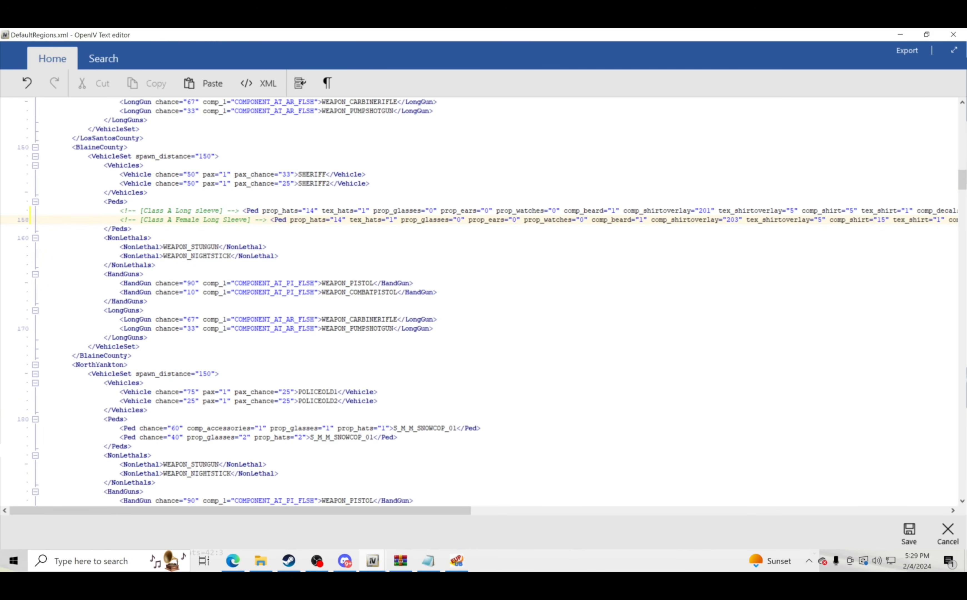
{"action": "scroll", "coordinate": [476, 302], "scroll_direction": "down", "scroll_amount": 4}
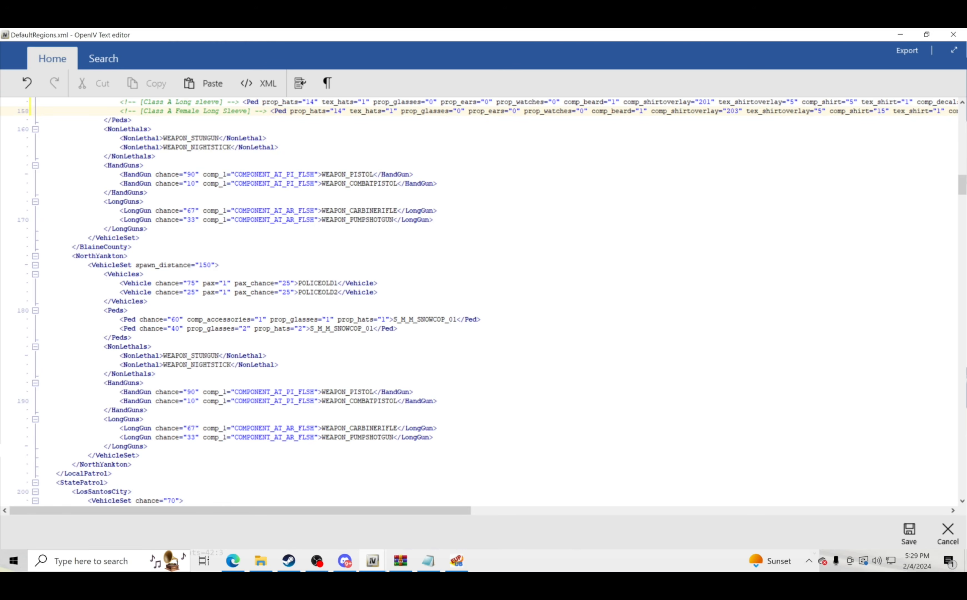
{"action": "left_click_drag", "start_coordinate": [120, 320], "coordinate": [397, 328]}
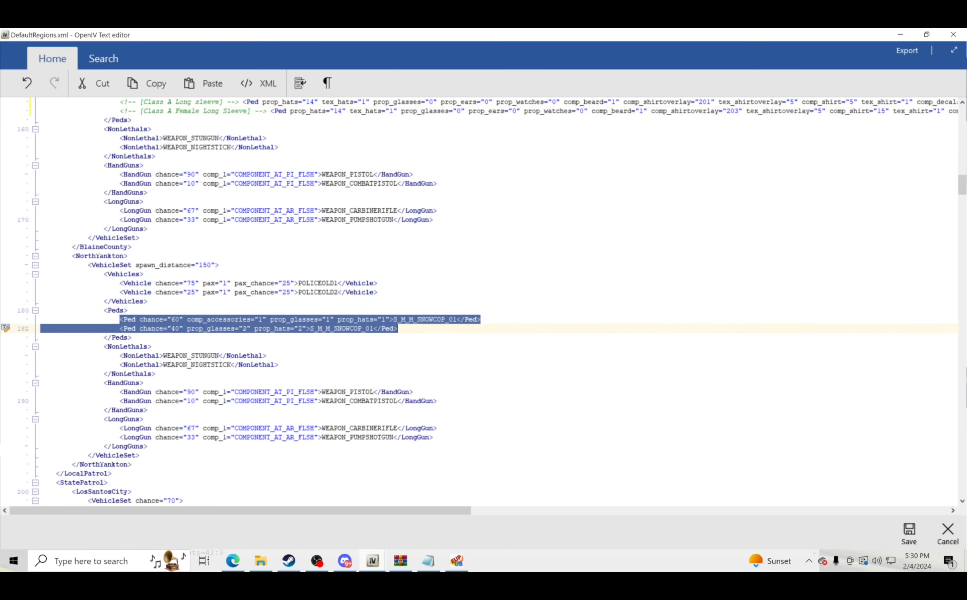
{"action": "right_click", "coordinate": [381, 328]}
{"action": "left_click", "coordinate": [411, 359]}
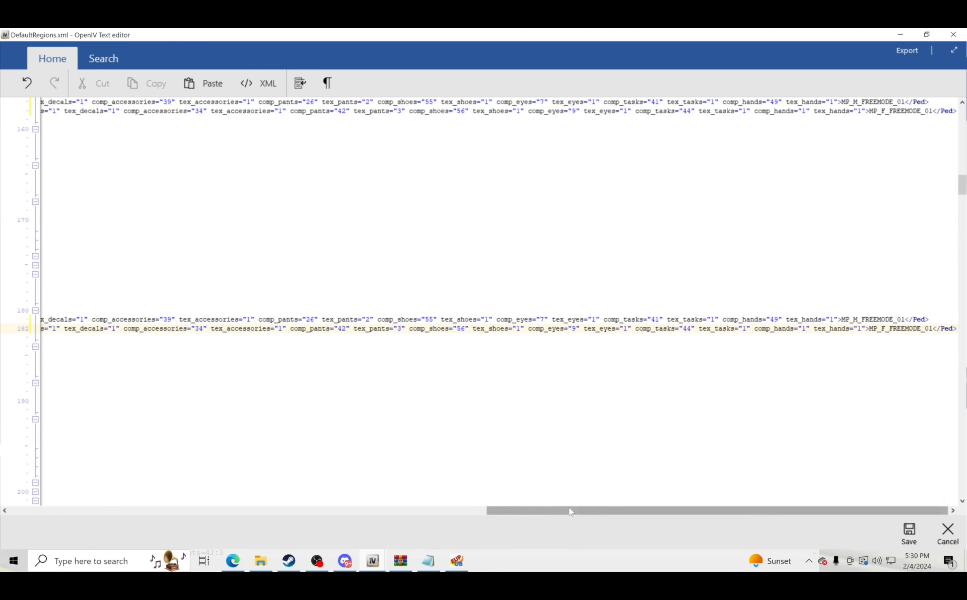
Replace the S_M_Y_HWAYCOP_01 Ped line of the POLICE4 vehicle set in StatePatrol's LosSantosCity with the copied Class A pair
{"action": "left_click_drag", "start_coordinate": [572, 512], "coordinate": [92, 512]}
{"action": "scroll", "coordinate": [198, 397], "scroll_direction": "down", "scroll_amount": 2}
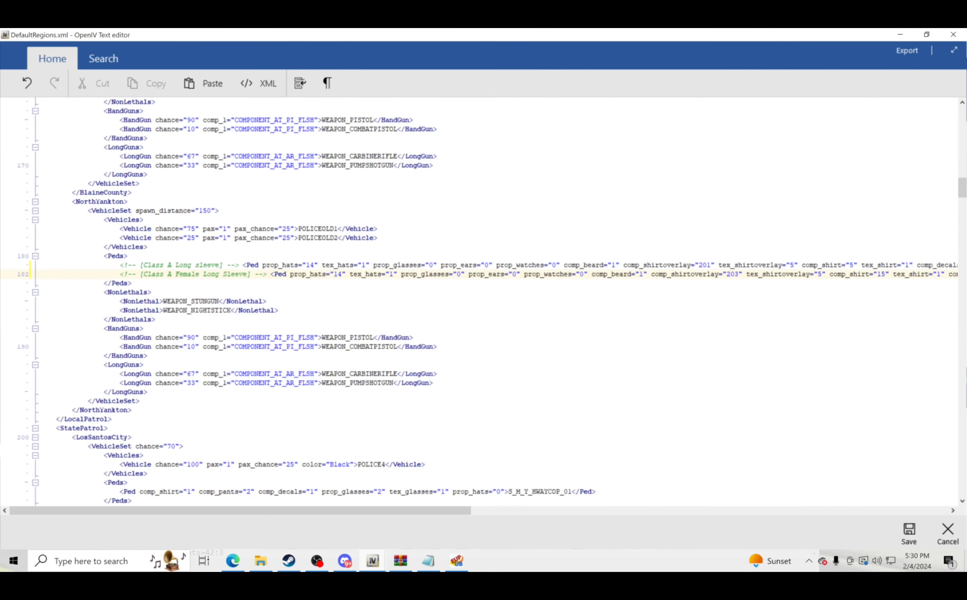
{"action": "scroll", "coordinate": [477, 302], "scroll_direction": "down", "scroll_amount": 2}
{"action": "scroll", "coordinate": [476, 302], "scroll_direction": "down", "scroll_amount": 4}
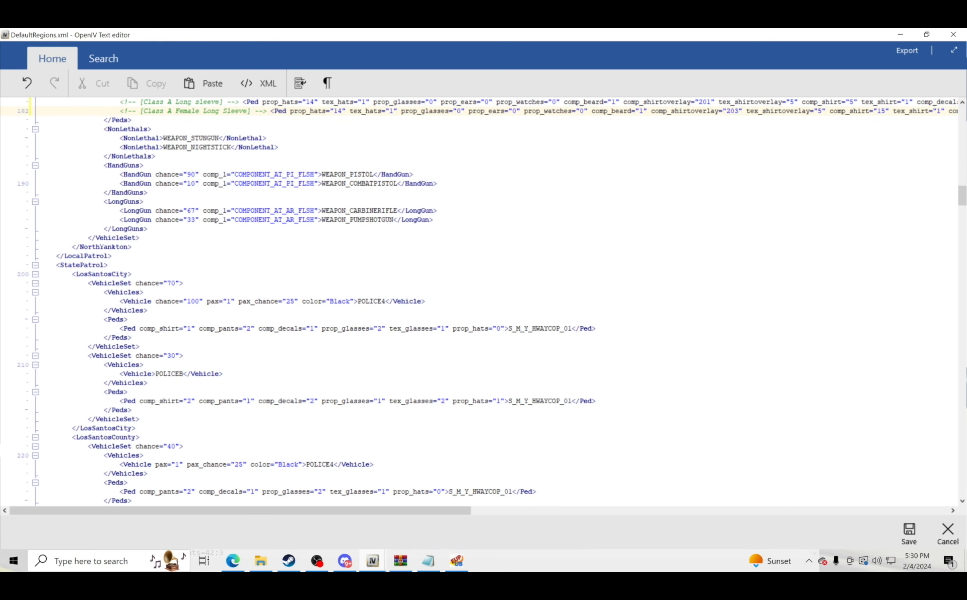
{"action": "left_click_drag", "start_coordinate": [120, 328], "coordinate": [596, 328]}
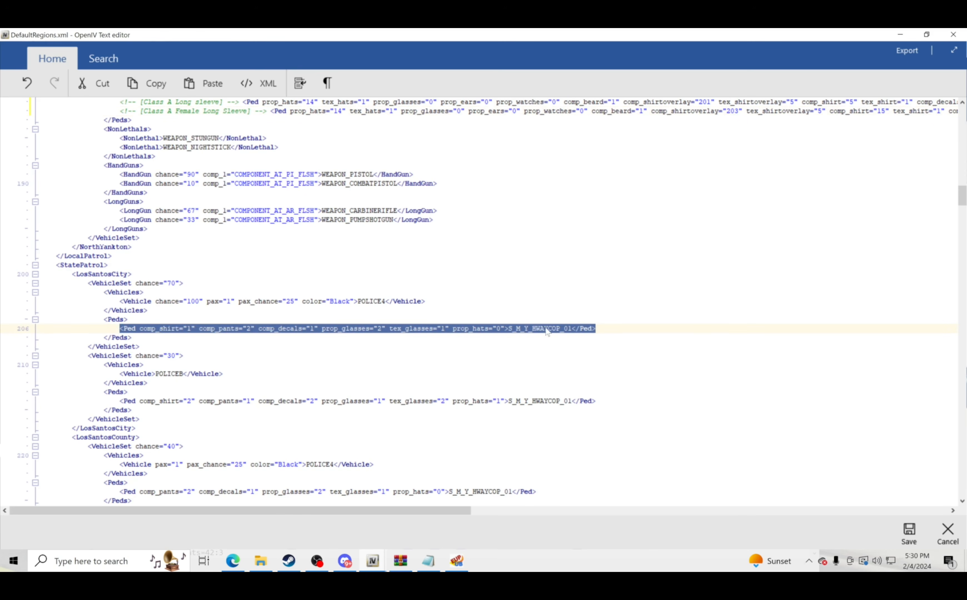
{"action": "right_click", "coordinate": [525, 331]}
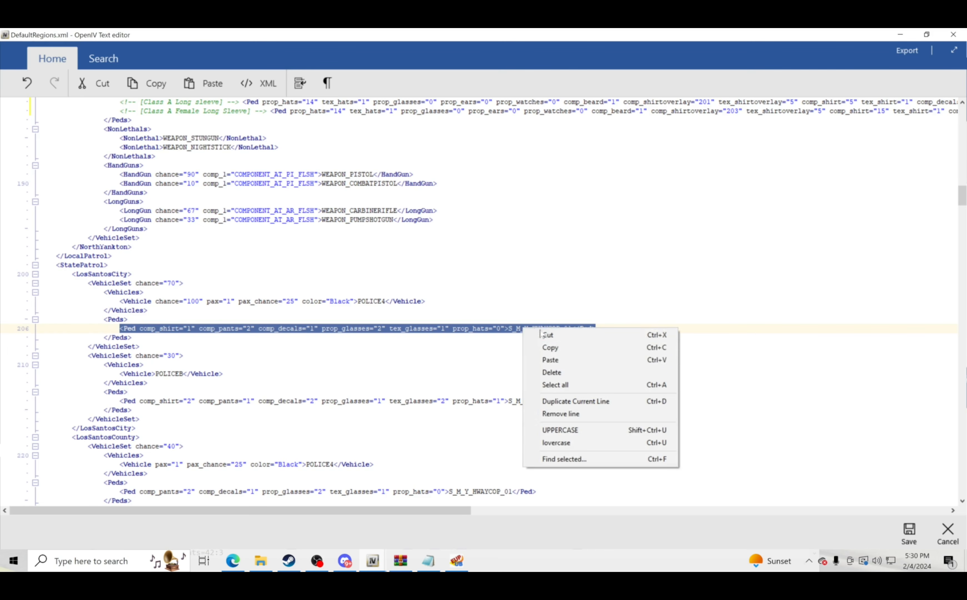
{"action": "left_click", "coordinate": [568, 360]}
Replace the S_M_Y_HWAYCOP_01 Ped line of the POLICEB vehicle set in StatePatrol's LosSantosCity with the copied Class A pair
{"action": "left_click_drag", "start_coordinate": [546, 512], "coordinate": [60, 515]}
{"action": "scroll", "coordinate": [499, 302], "scroll_direction": "down", "scroll_amount": 4}
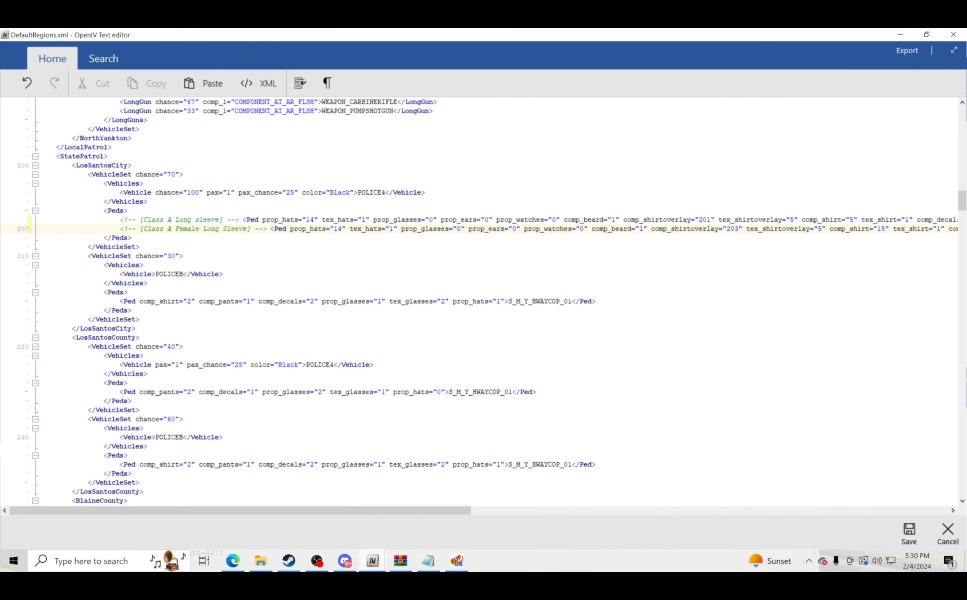
{"action": "left_click_drag", "start_coordinate": [119, 301], "coordinate": [595, 301]}
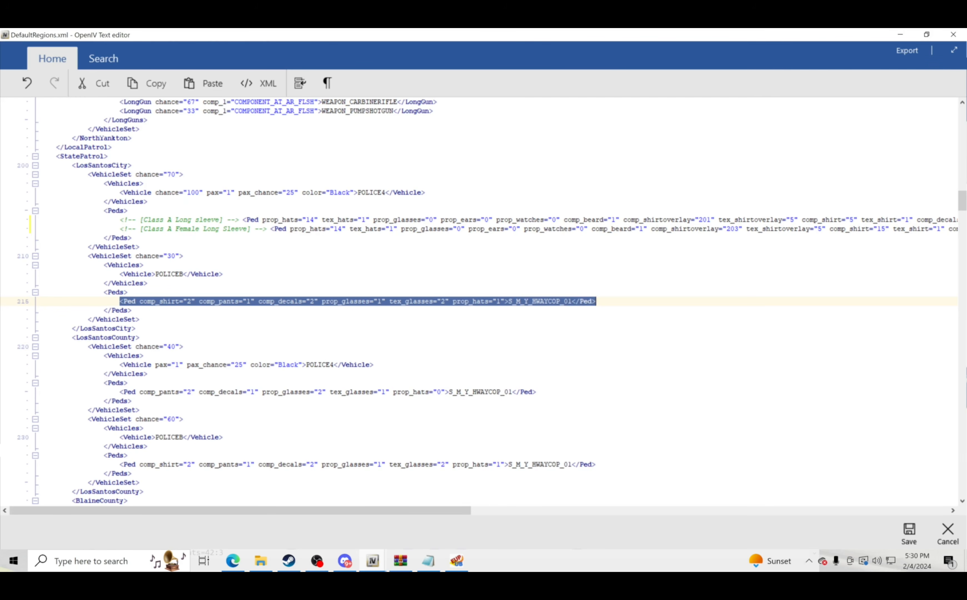
{"action": "right_click", "coordinate": [577, 304]}
{"action": "left_click", "coordinate": [609, 335]}
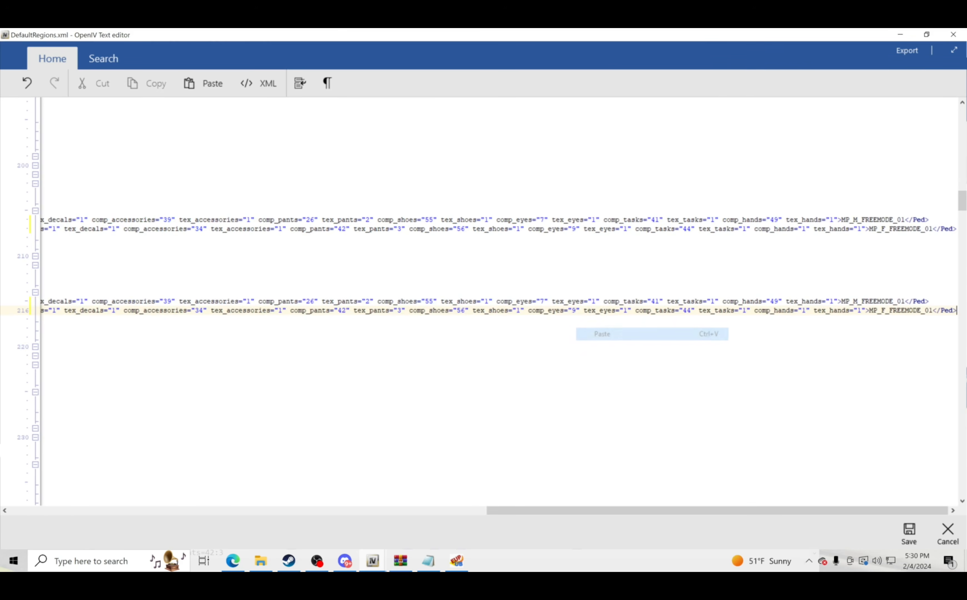
Replace the S_M_Y_HWAYCOP_01 Ped line of the POLICE4 vehicle set in StatePatrol's LosSantosCounty with the copied Class A pair
{"action": "left_click_drag", "start_coordinate": [714, 512], "coordinate": [2, 491]}
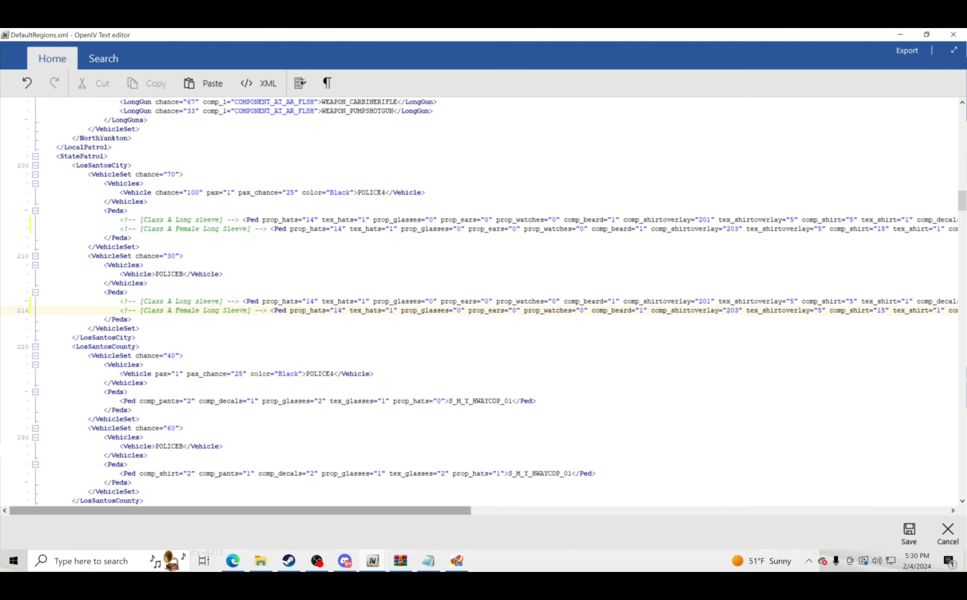
{"action": "scroll", "coordinate": [492, 301], "scroll_direction": "down", "scroll_amount": 2}
{"action": "scroll", "coordinate": [492, 302], "scroll_direction": "down", "scroll_amount": 1}
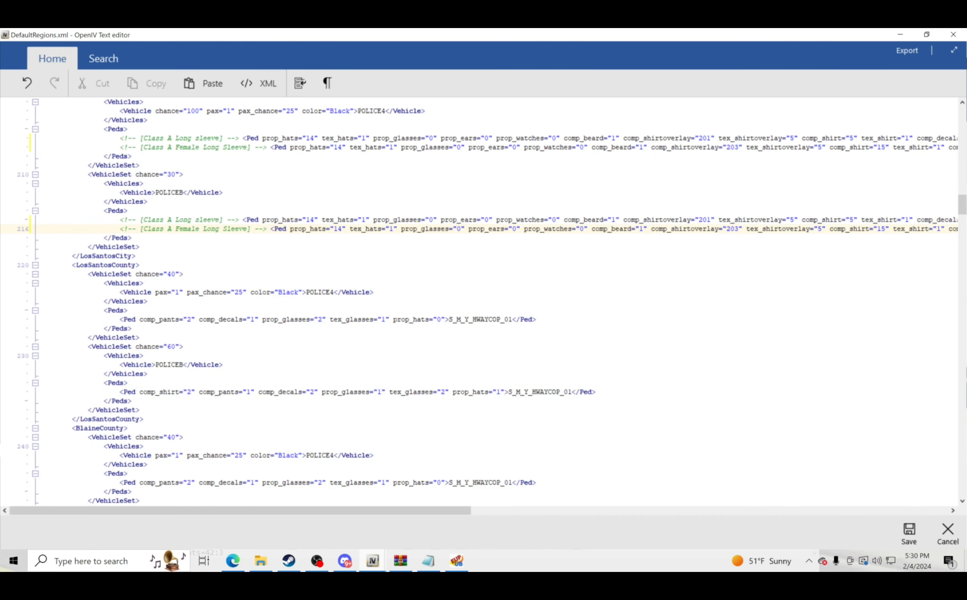
{"action": "left_click_drag", "start_coordinate": [121, 319], "coordinate": [536, 320]}
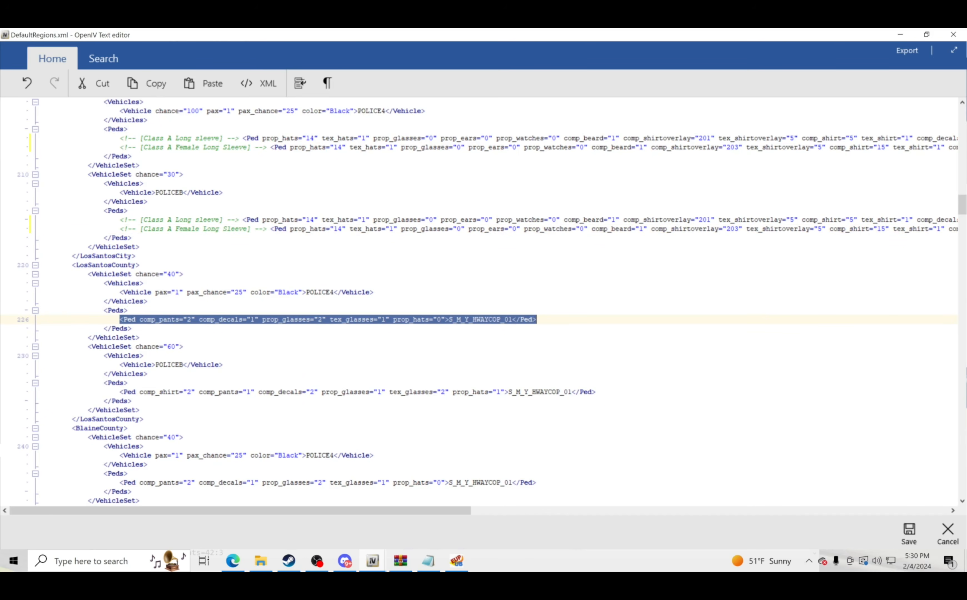
{"action": "right_click", "coordinate": [524, 323]}
{"action": "left_click", "coordinate": [556, 351]}
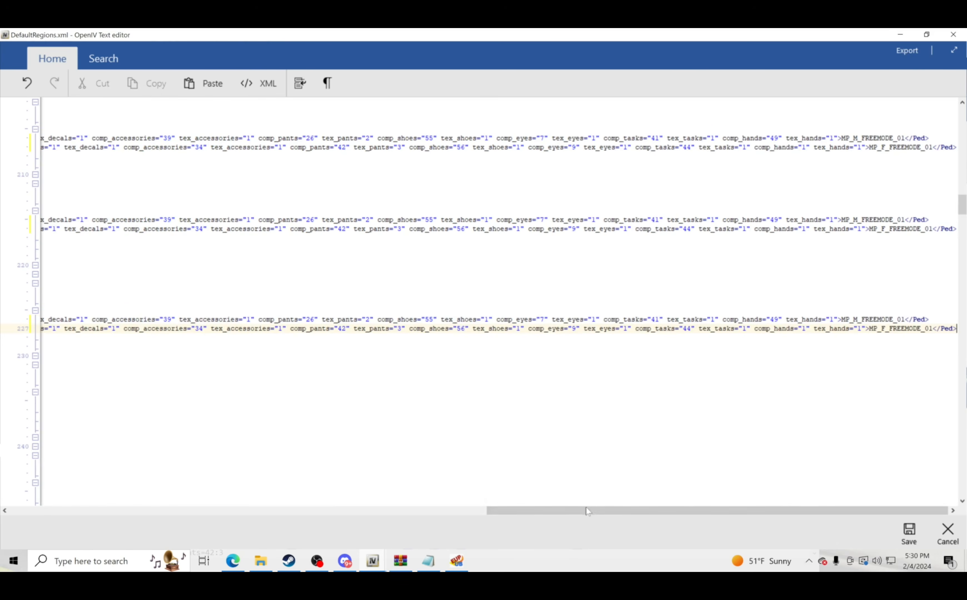
Replace the S_M_Y_HWAYCOP_01 Ped line of the POLICEB vehicle set in StatePatrol's LosSantosCounty with the copied Class A pair
{"action": "left_click_drag", "start_coordinate": [585, 508], "coordinate": [109, 510]}
{"action": "scroll", "coordinate": [487, 301], "scroll_direction": "down", "scroll_amount": 3}
{"action": "left_click", "coordinate": [124, 320]}
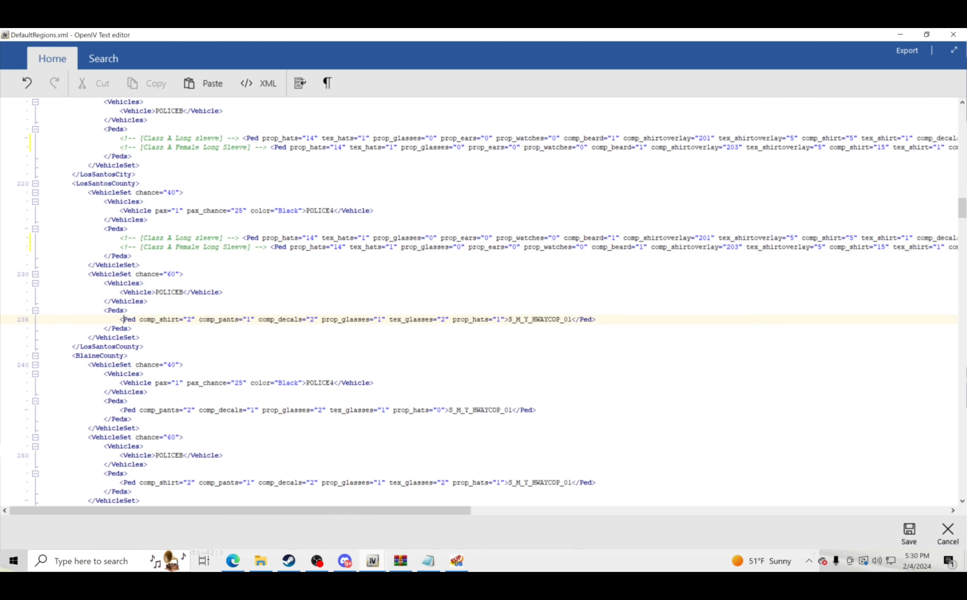
{"action": "left_click_drag", "start_coordinate": [121, 320], "coordinate": [595, 320]}
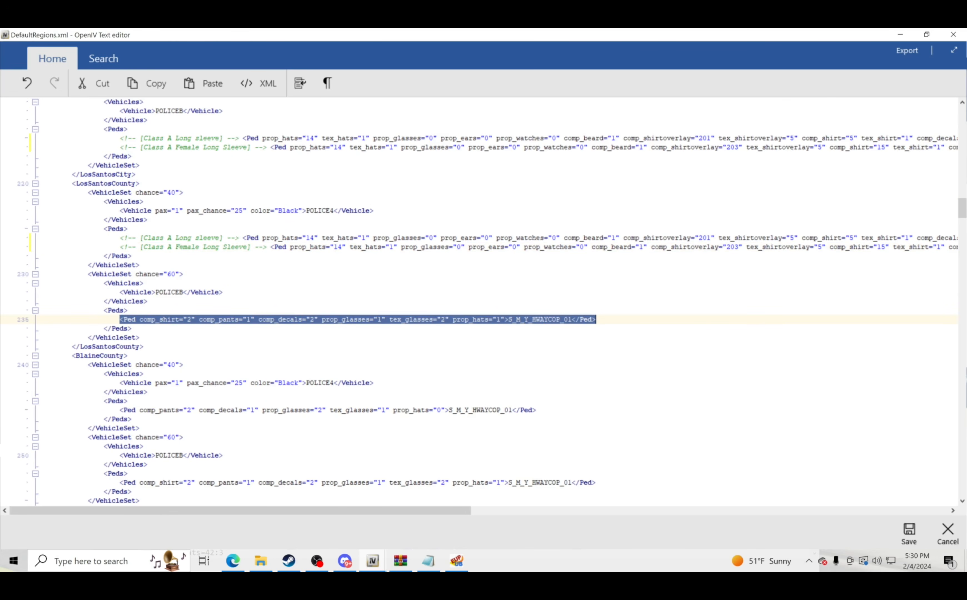
{"action": "right_click", "coordinate": [576, 321]}
{"action": "left_click", "coordinate": [603, 350]}
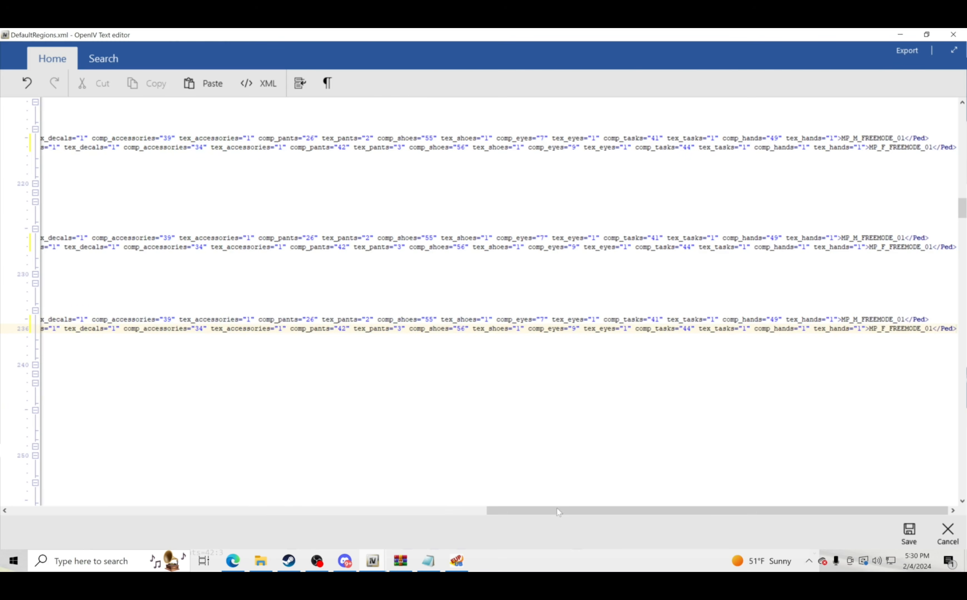
Replace the S_M_Y_HWAYCOP_01 Ped line of the POLICE4 vehicle set in StatePatrol's BlaineCounty with the copied Class A pair
{"action": "left_click_drag", "start_coordinate": [557, 508], "coordinate": [60, 507]}
{"action": "scroll", "coordinate": [476, 302], "scroll_direction": "down", "scroll_amount": 5}
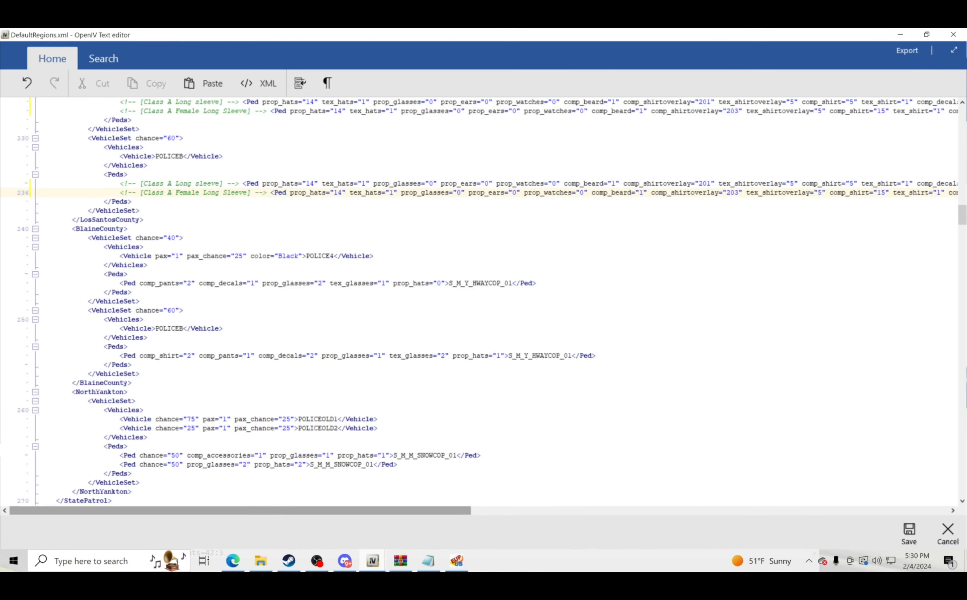
{"action": "left_click_drag", "start_coordinate": [121, 283], "coordinate": [534, 285]}
{"action": "right_click", "coordinate": [513, 289]}
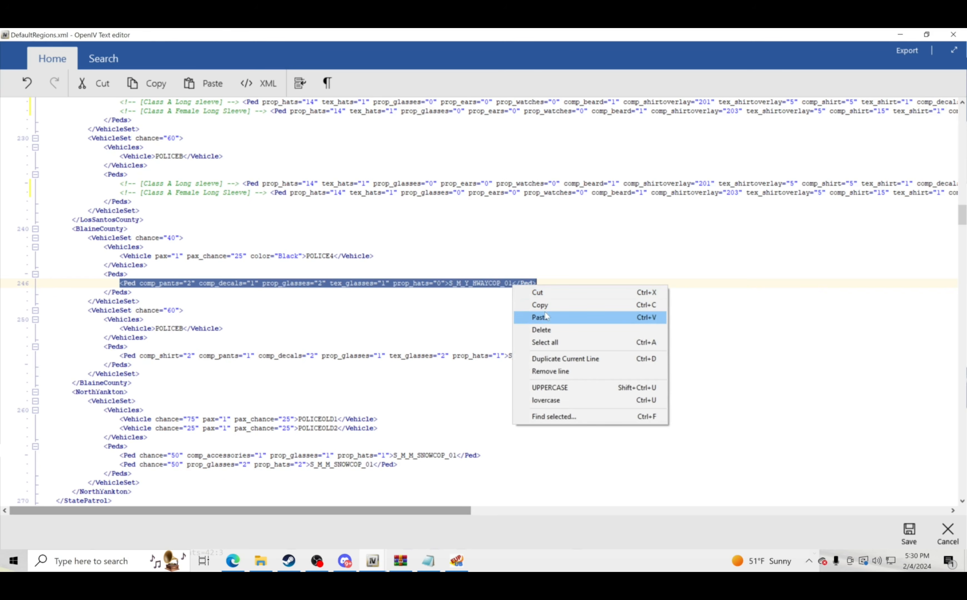
{"action": "left_click", "coordinate": [546, 317]}
Replace the S_M_Y_HWAYCOP_01 Ped line of the POLICEB vehicle set in StatePatrol's BlaineCounty with the copied Class A pair
{"action": "left_click_drag", "start_coordinate": [502, 512], "coordinate": [25, 512]}
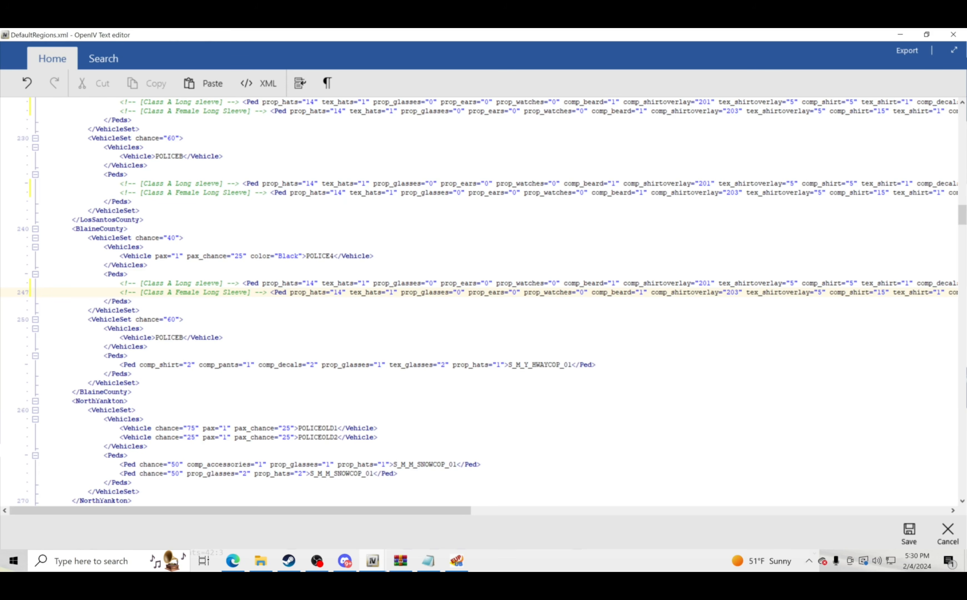
{"action": "double_click", "coordinate": [313, 256]}
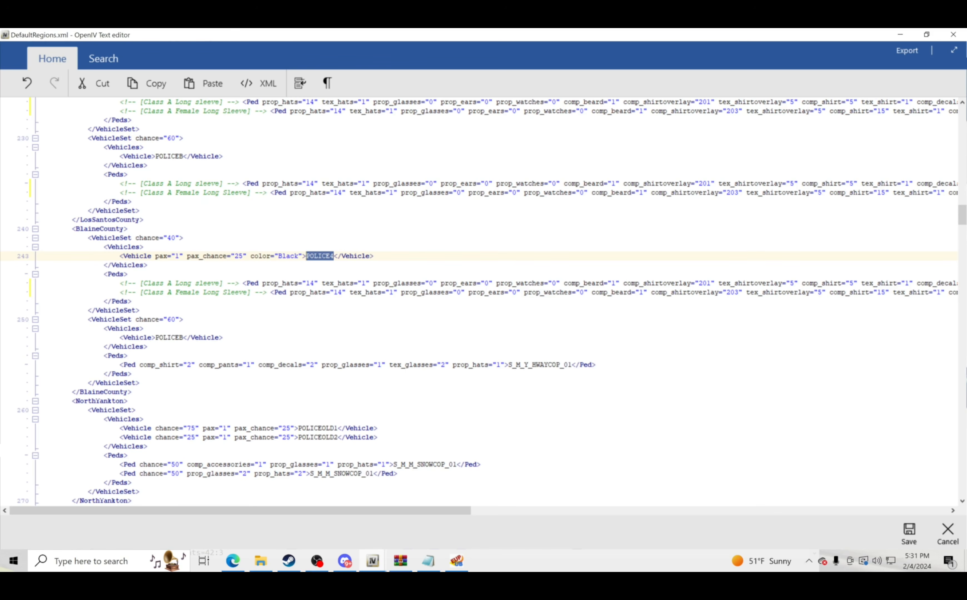
{"action": "scroll", "coordinate": [487, 302], "scroll_direction": "down", "scroll_amount": 1}
{"action": "left_click_drag", "start_coordinate": [119, 338], "coordinate": [596, 338]}
{"action": "right_click", "coordinate": [564, 339]}
{"action": "left_click", "coordinate": [589, 370]}
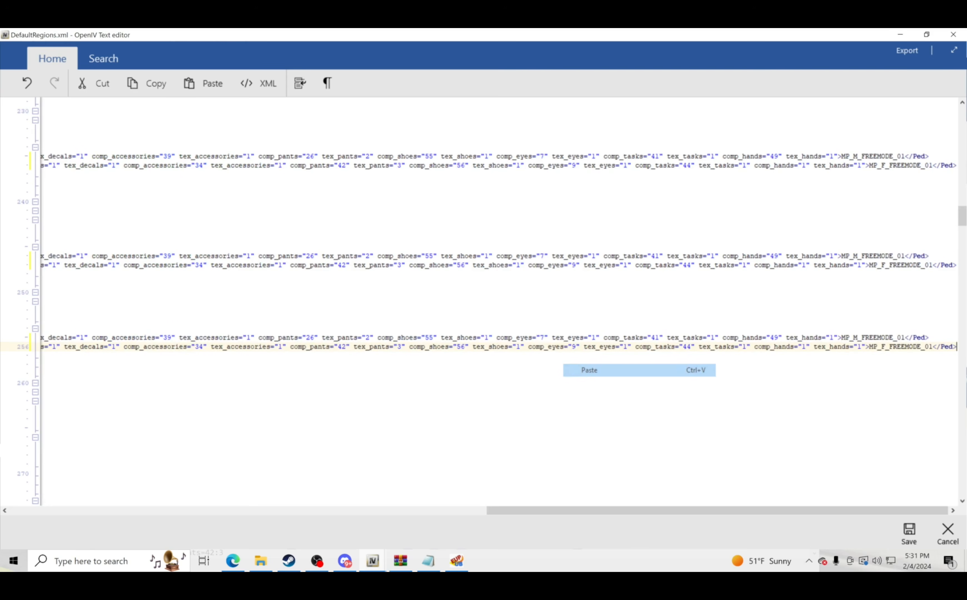
Replace the two S_M_M_SNOWCOP_01 Ped lines under NorthYankton in StatePatrol with the copied Class A Long Sleeve pair
{"action": "left_click_drag", "start_coordinate": [526, 511], "coordinate": [64, 511]}
{"action": "scroll", "coordinate": [51, 478], "scroll_direction": "down", "scroll_amount": 5}
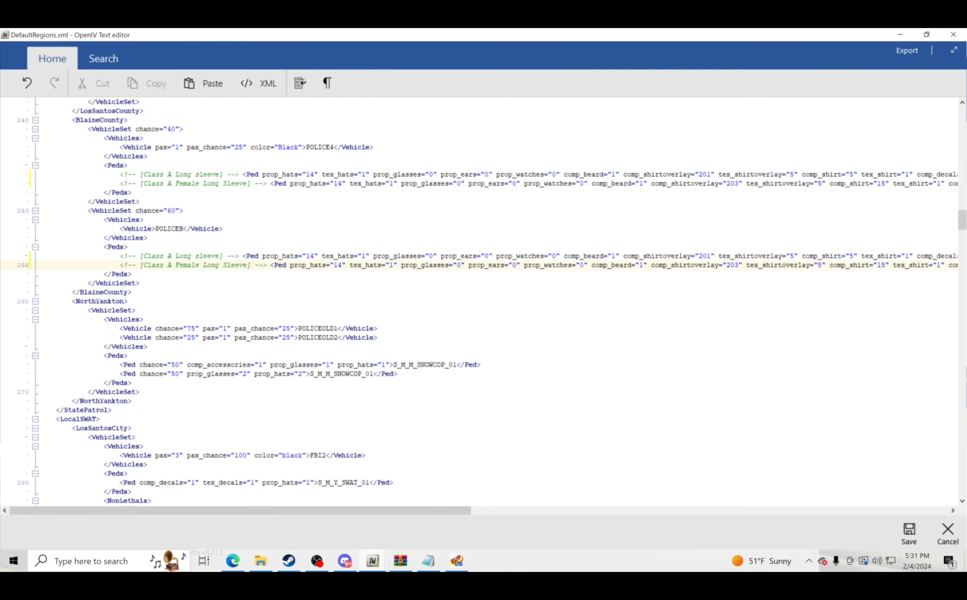
{"action": "left_click_drag", "start_coordinate": [119, 310], "coordinate": [393, 320]}
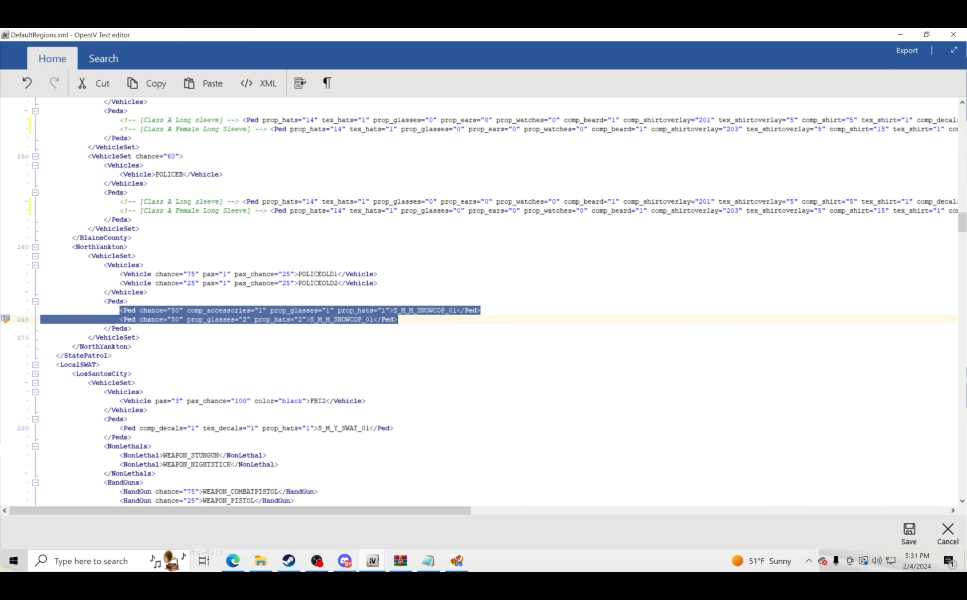
{"action": "right_click", "coordinate": [393, 320]}
{"action": "left_click", "coordinate": [415, 351]}
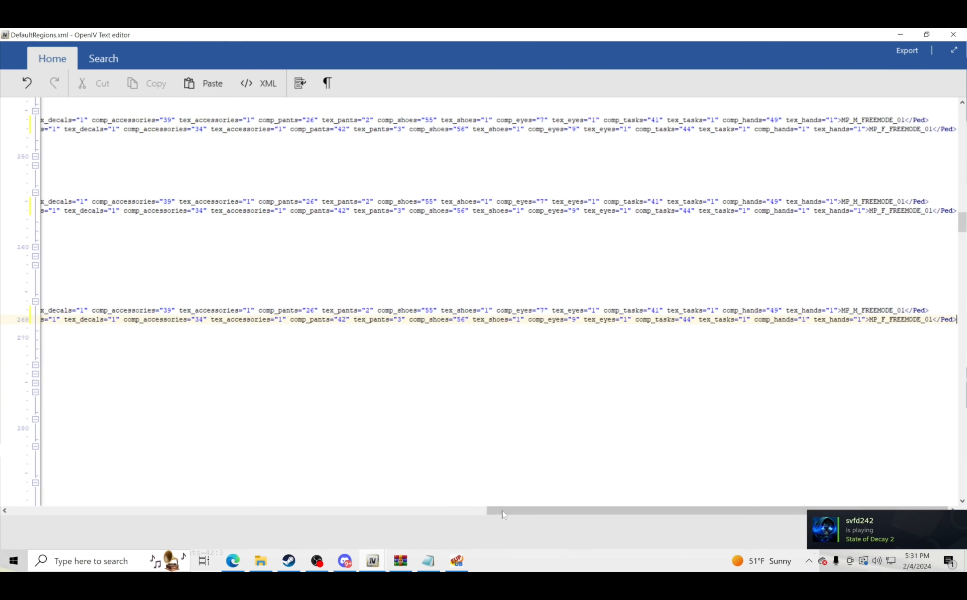
{"action": "left_click_drag", "start_coordinate": [503, 511], "coordinate": [18, 511]}
{"action": "scroll", "coordinate": [477, 302], "scroll_direction": "down", "scroll_amount": 4}
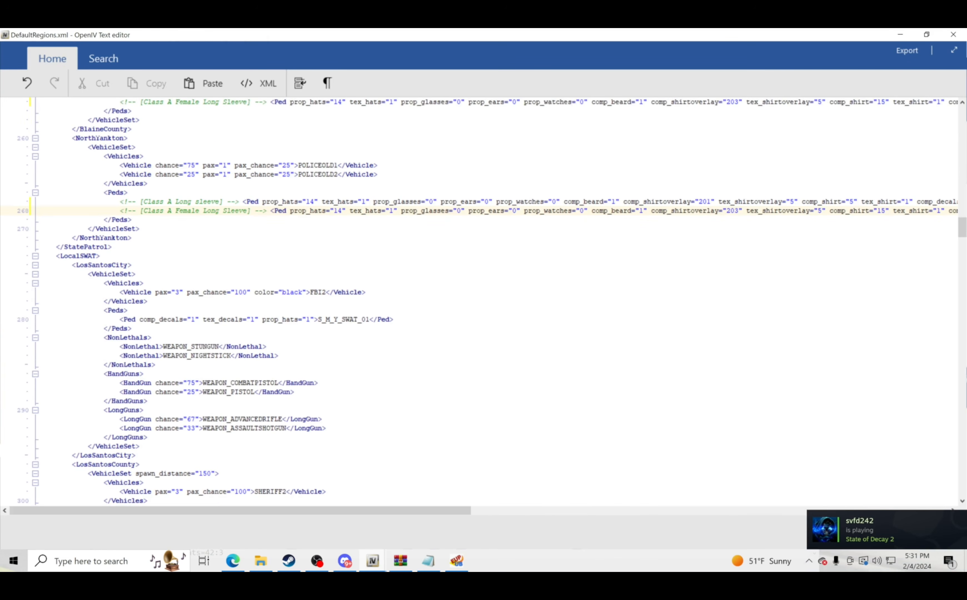
Replace the S_M_Y_SWAT_01 Ped line of the FBI2 vehicle set in LocalSWAT's LosSantosCity with the copied Class A Long Sleeve pair
{"action": "scroll", "coordinate": [487, 300], "scroll_direction": "down", "scroll_amount": 1}
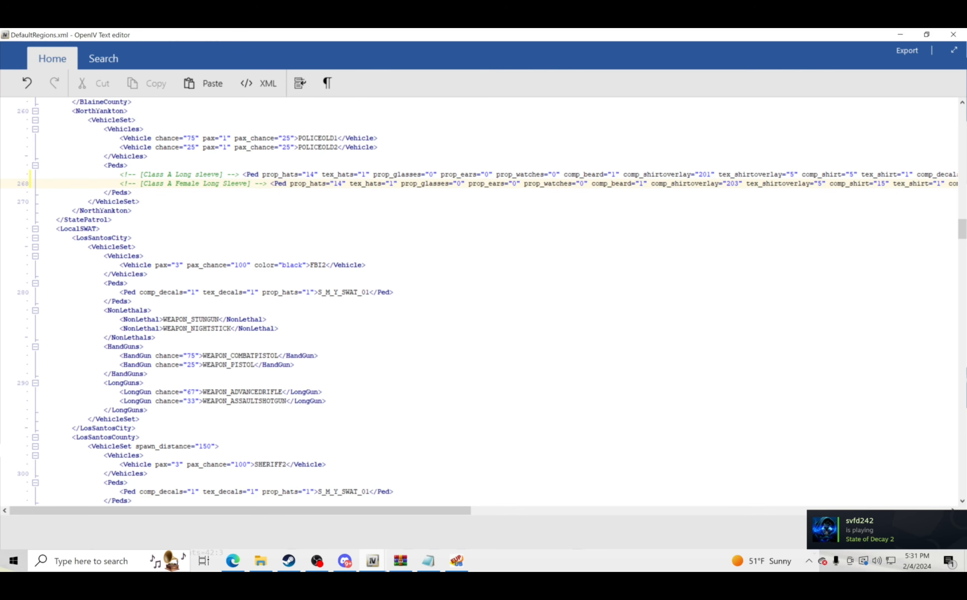
{"action": "scroll", "coordinate": [393, 292], "scroll_direction": "down", "scroll_amount": 1}
{"action": "left_click_drag", "start_coordinate": [393, 265], "coordinate": [119, 265]}
{"action": "right_click", "coordinate": [390, 266]}
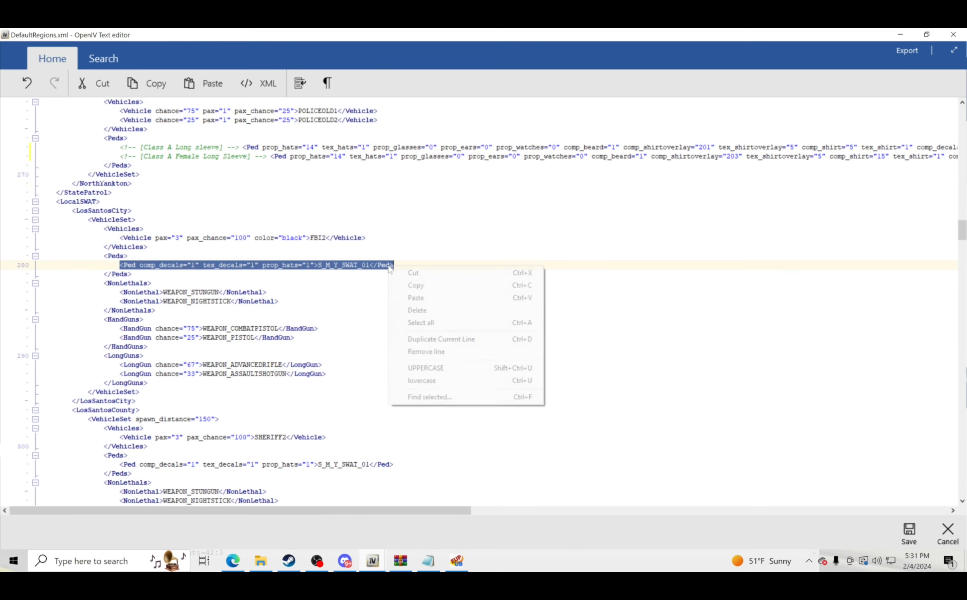
{"action": "left_click", "coordinate": [417, 298]}
{"action": "left_click_drag", "start_coordinate": [550, 511], "coordinate": [93, 511]}
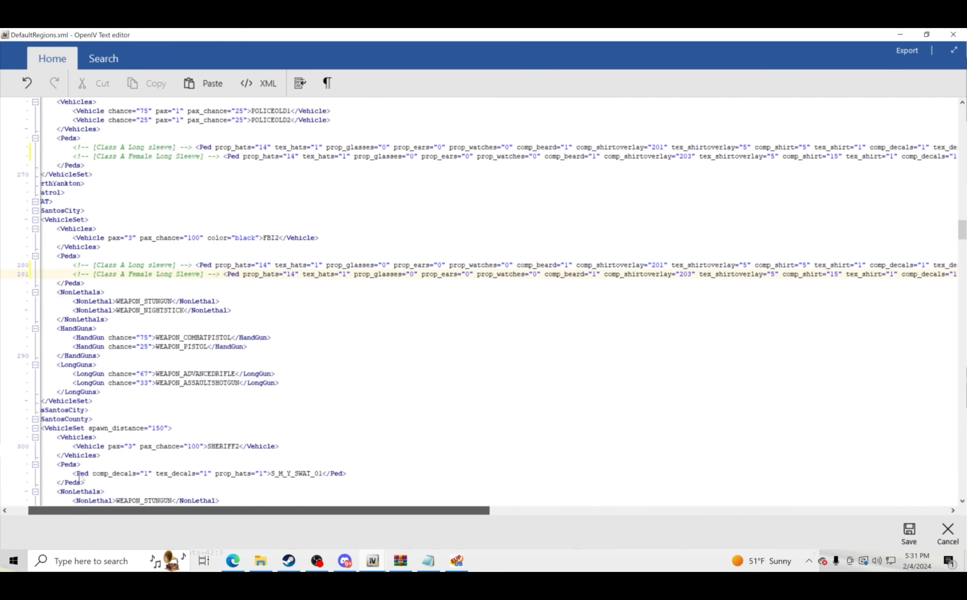
Replace the S_M_Y_SWAT_01 Ped line of the SHERIFF2 vehicle set in LocalSWAT's LosSantosCounty with the copied Class A pair
{"action": "scroll", "coordinate": [79, 478], "scroll_direction": "down", "scroll_amount": 5}
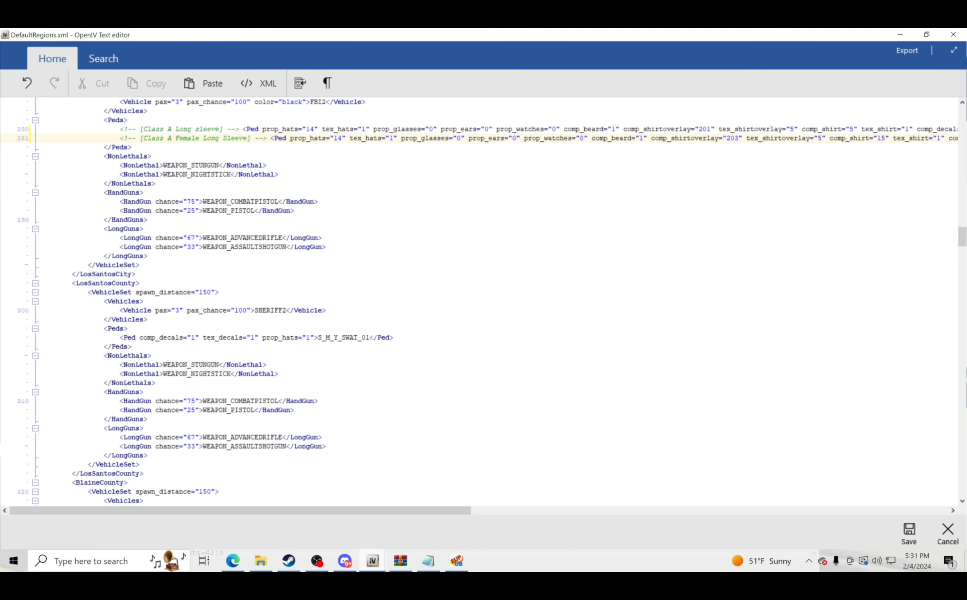
{"action": "left_click_drag", "start_coordinate": [120, 337], "coordinate": [393, 338]}
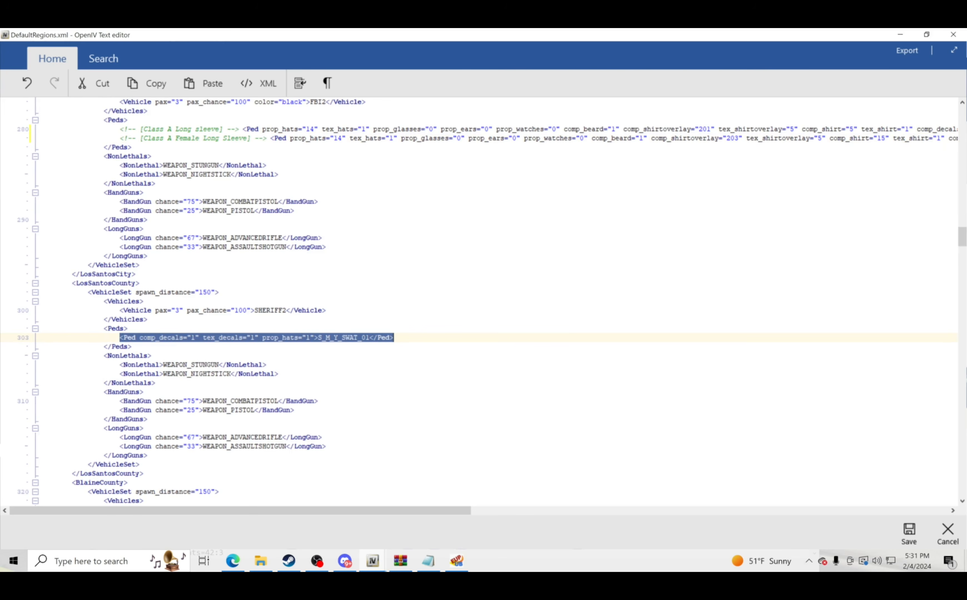
{"action": "right_click", "coordinate": [309, 344]}
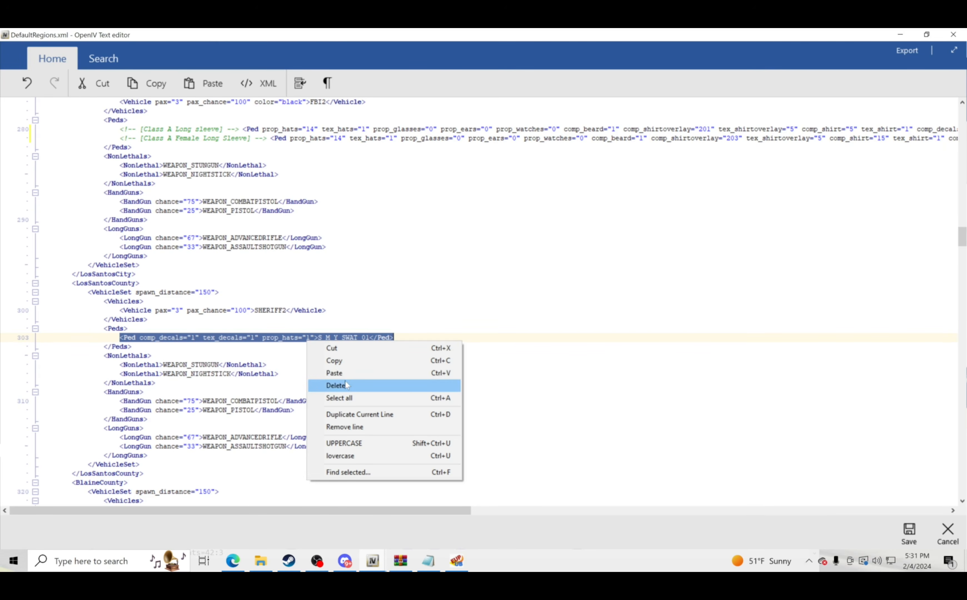
{"action": "left_click", "coordinate": [344, 374]}
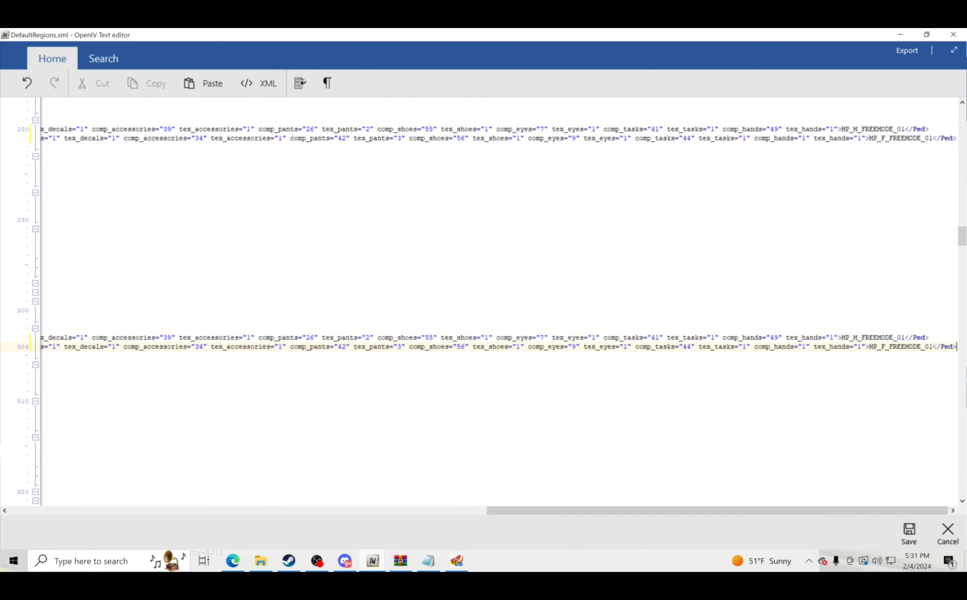
{"action": "left_click_drag", "start_coordinate": [589, 510], "coordinate": [70, 486]}
Replace the S_M_Y_SWAT_01 Ped line of the SHERIFF2 vehicle set in LocalSWAT's BlaineCounty with the copied Class A pair
{"action": "scroll", "coordinate": [70, 486], "scroll_direction": "down", "scroll_amount": 6}
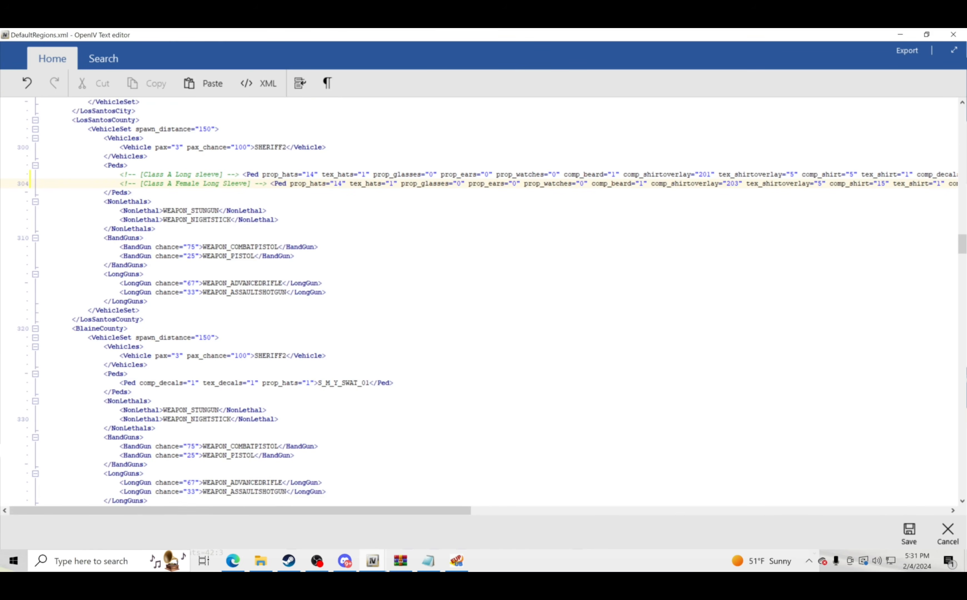
{"action": "left_click_drag", "start_coordinate": [119, 383], "coordinate": [393, 383]}
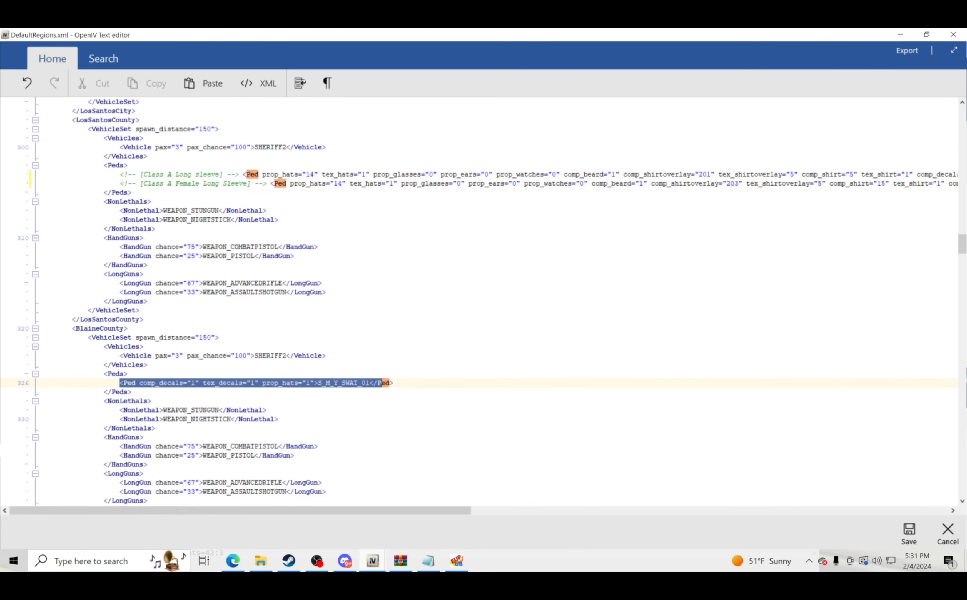
{"action": "right_click", "coordinate": [352, 384]}
{"action": "left_click", "coordinate": [378, 414]}
{"action": "left_click_drag", "start_coordinate": [520, 511], "coordinate": [8, 512]}
Switch to the wardrobe file in Notepad and review its male and female outfits, including the Class A Rain Jacket, for alternative uniforms
{"action": "scroll", "coordinate": [7, 511], "scroll_direction": "down", "scroll_amount": 10}
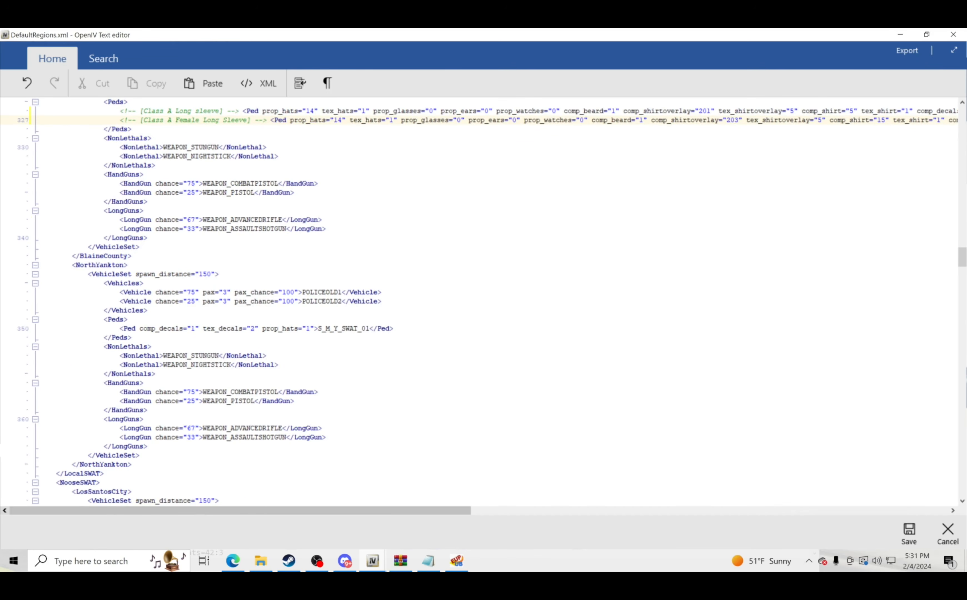
{"action": "scroll", "coordinate": [476, 301], "scroll_direction": "up", "scroll_amount": 2}
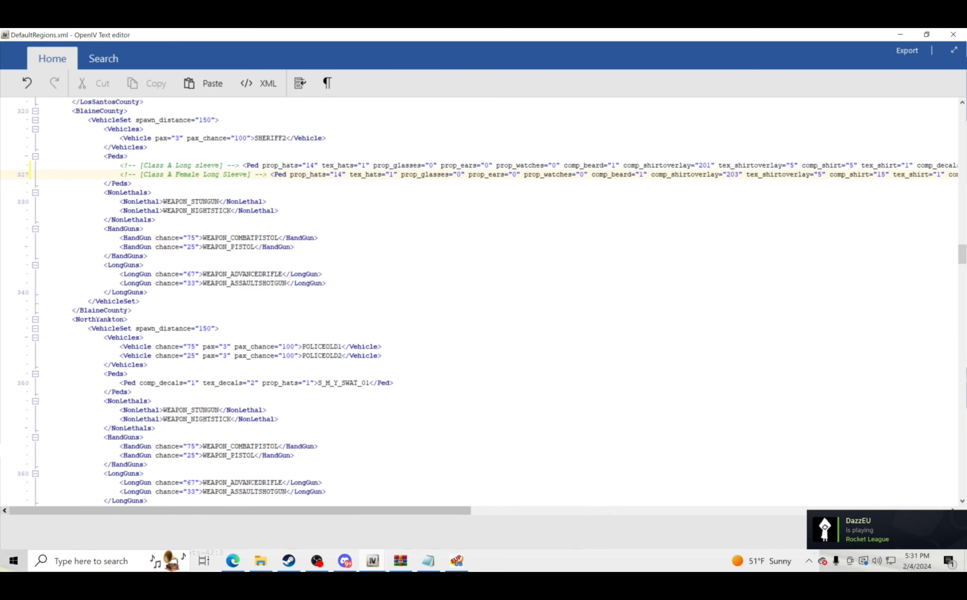
{"action": "scroll", "coordinate": [476, 302], "scroll_direction": "up", "scroll_amount": 4}
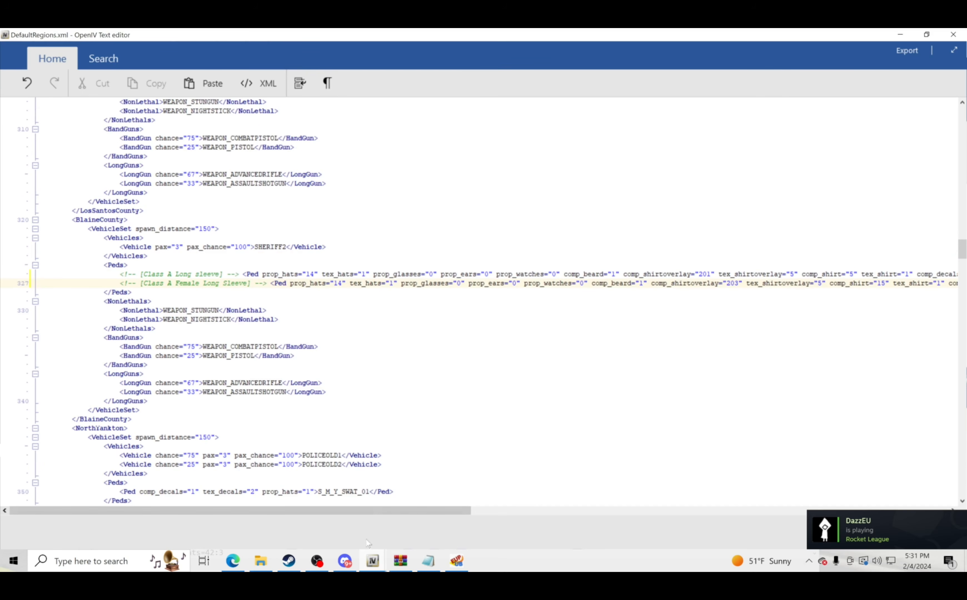
{"action": "scroll", "coordinate": [477, 302], "scroll_direction": "up", "scroll_amount": 2}
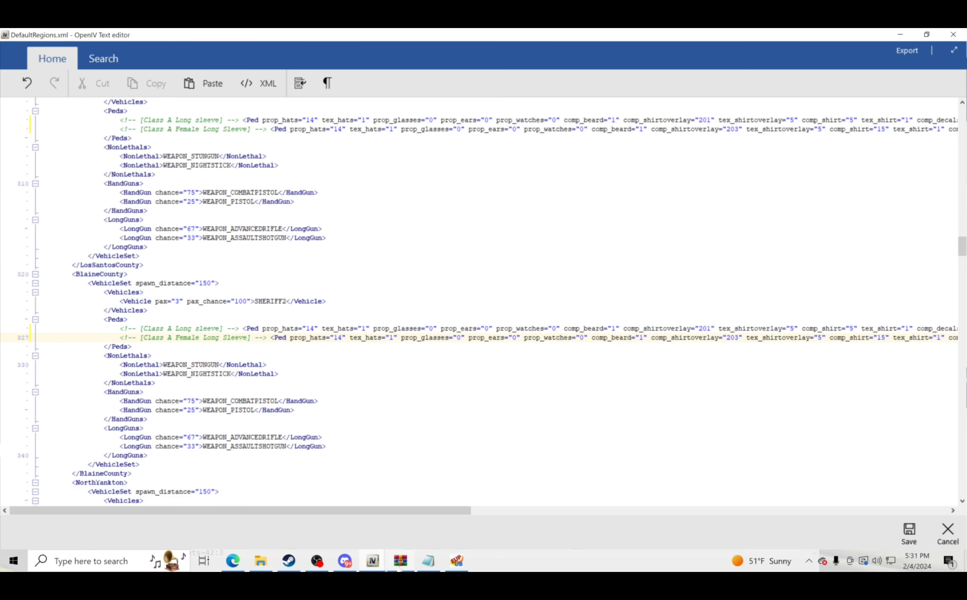
{"action": "left_click", "coordinate": [427, 561]}
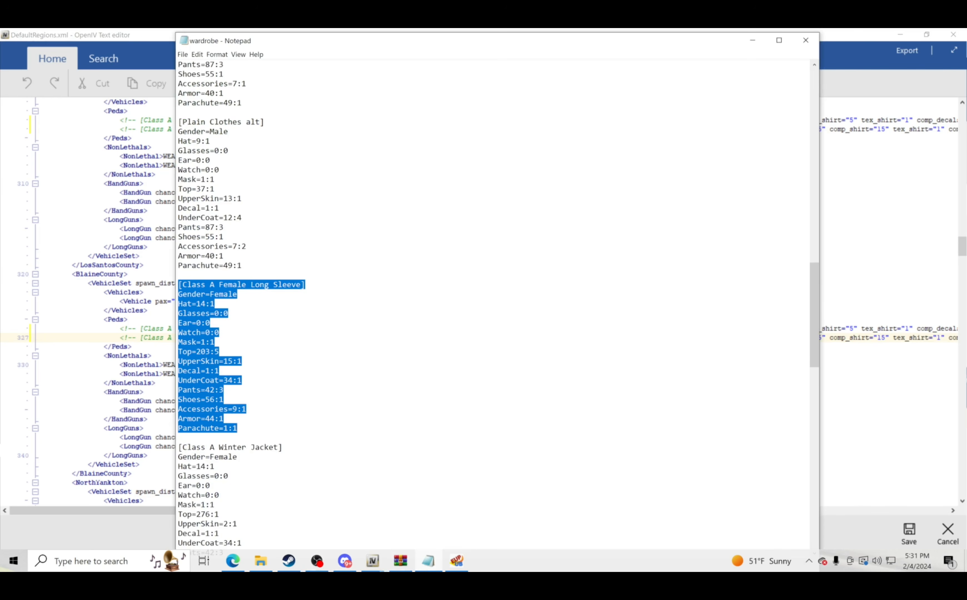
{"action": "scroll", "coordinate": [492, 298], "scroll_direction": "down", "scroll_amount": 8}
{"action": "scroll", "coordinate": [492, 298], "scroll_direction": "down", "scroll_amount": 11}
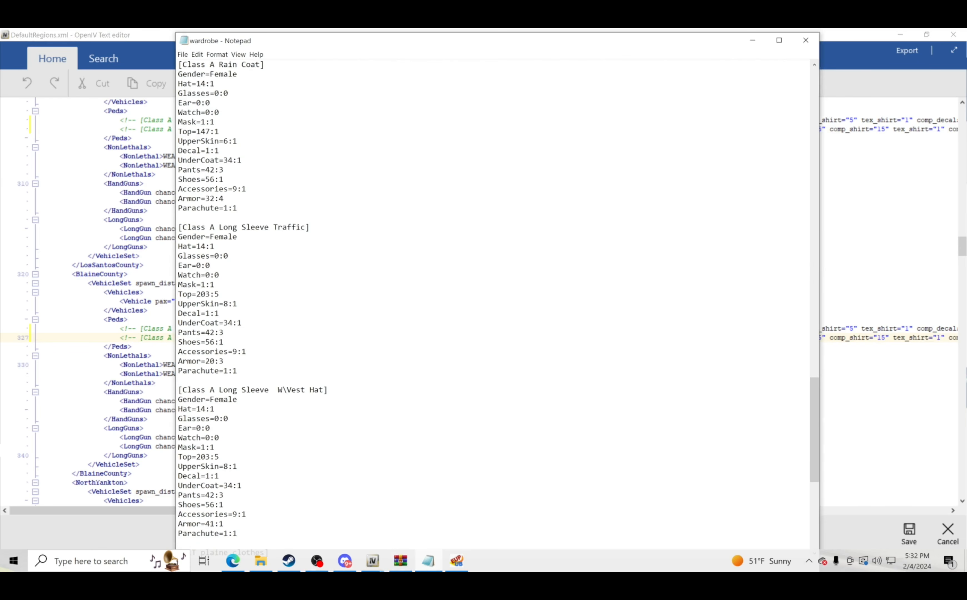
{"action": "scroll", "coordinate": [492, 297], "scroll_direction": "down", "scroll_amount": 10}
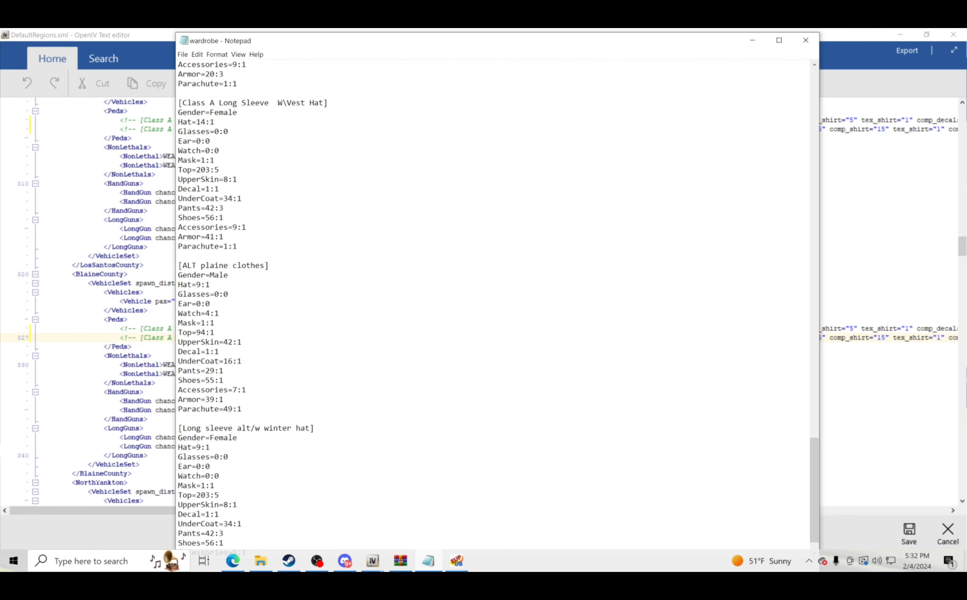
{"action": "scroll", "coordinate": [492, 297], "scroll_direction": "down", "scroll_amount": 1}
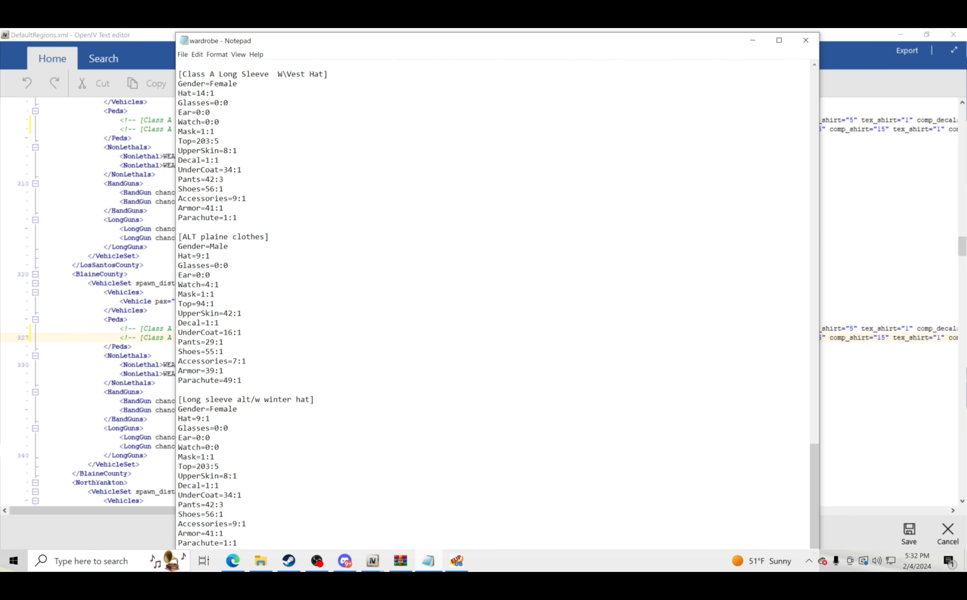
{"action": "scroll", "coordinate": [492, 298], "scroll_direction": "up", "scroll_amount": 8}
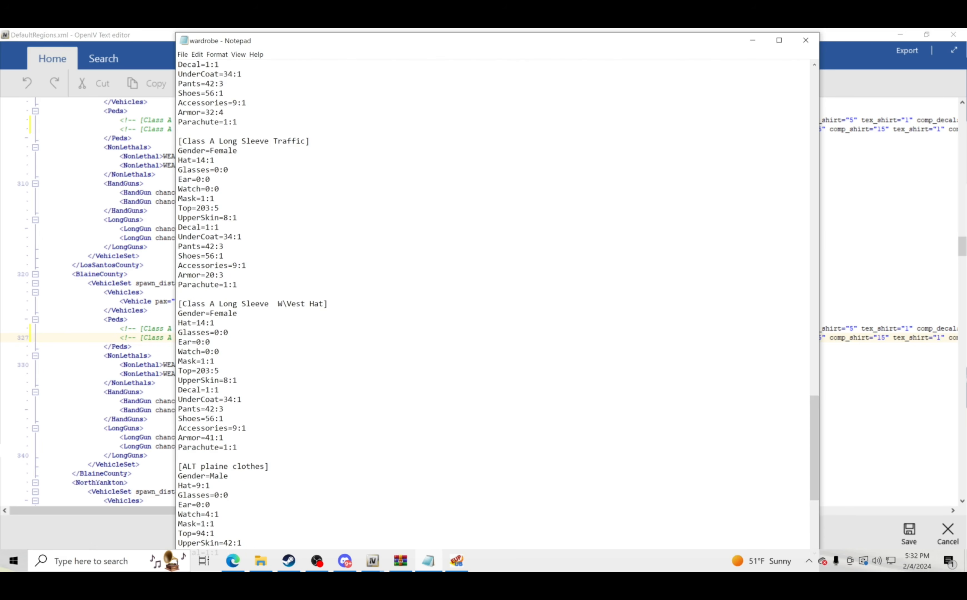
{"action": "scroll", "coordinate": [492, 298], "scroll_direction": "up", "scroll_amount": 3}
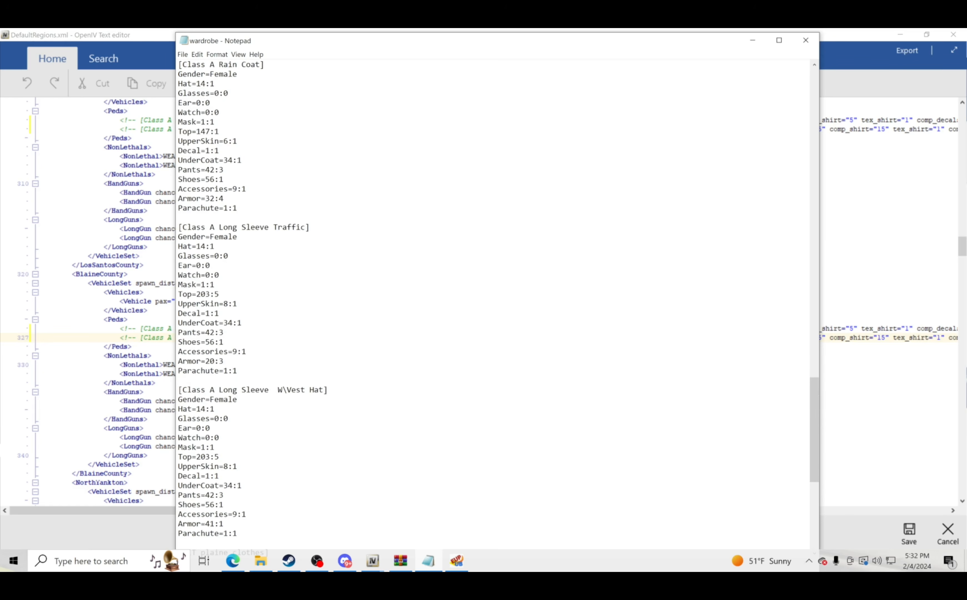
{"action": "scroll", "coordinate": [492, 298], "scroll_direction": "up", "scroll_amount": 4}
{"action": "scroll", "coordinate": [492, 298], "scroll_direction": "up", "scroll_amount": 15}
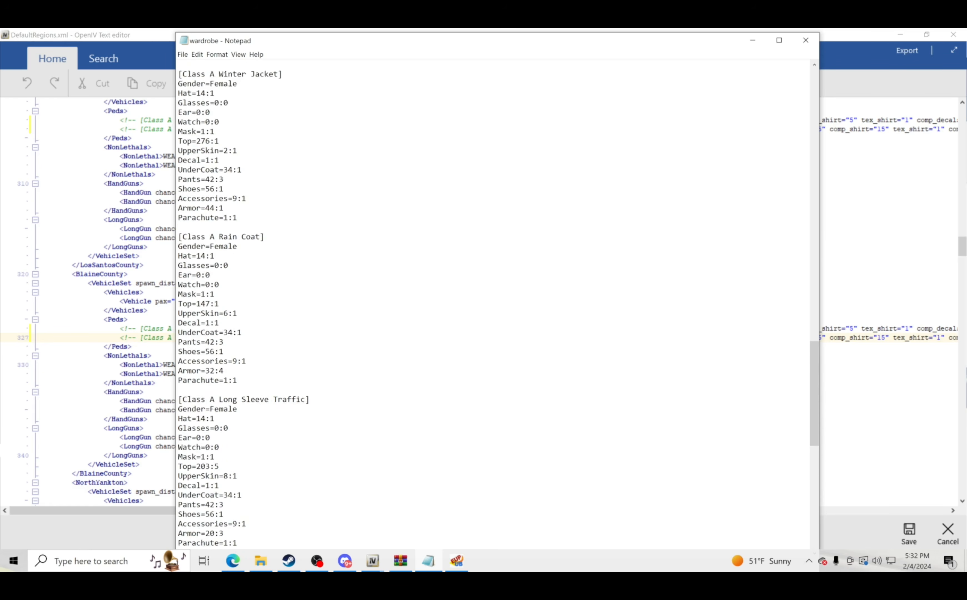
{"action": "scroll", "coordinate": [492, 298], "scroll_direction": "up", "scroll_amount": 9}
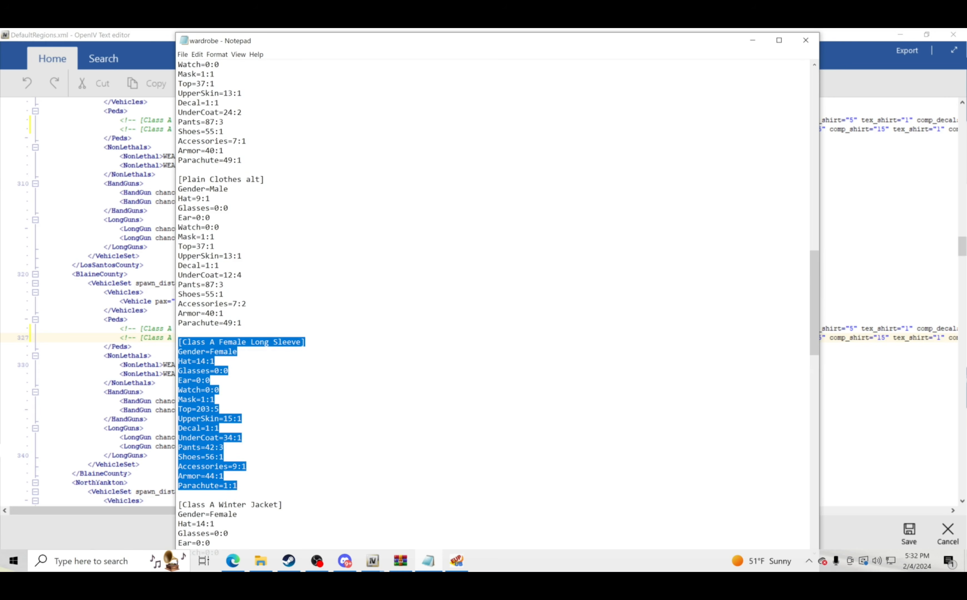
{"action": "scroll", "coordinate": [492, 298], "scroll_direction": "up", "scroll_amount": 3}
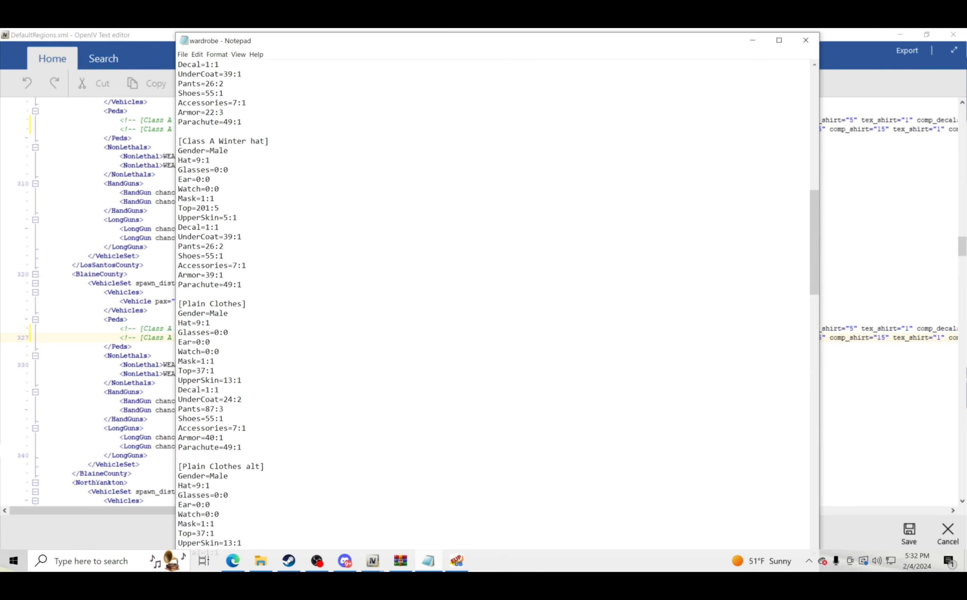
{"action": "scroll", "coordinate": [492, 297], "scroll_direction": "up", "scroll_amount": 1}
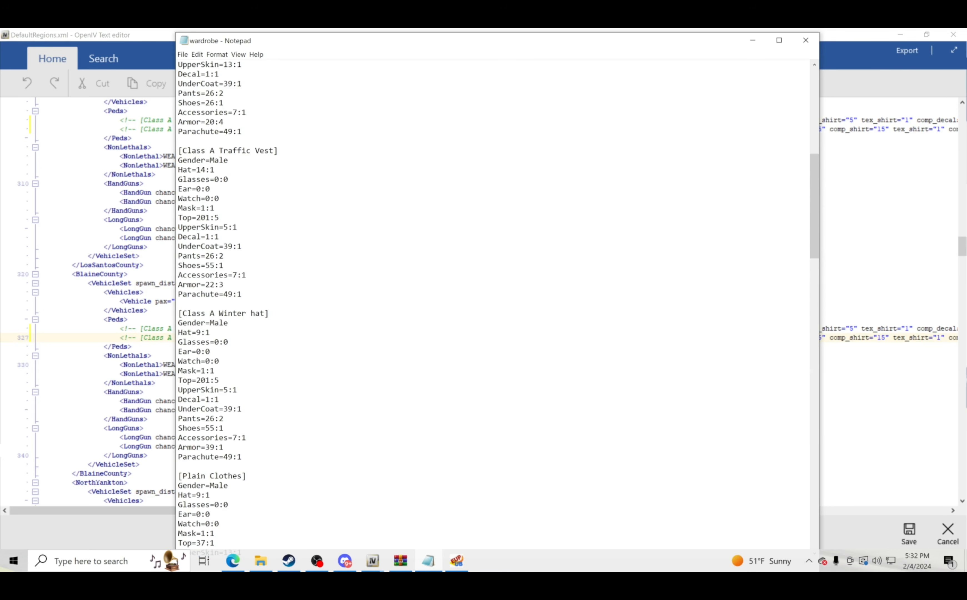
{"action": "scroll", "coordinate": [493, 302], "scroll_direction": "up", "scroll_amount": 4}
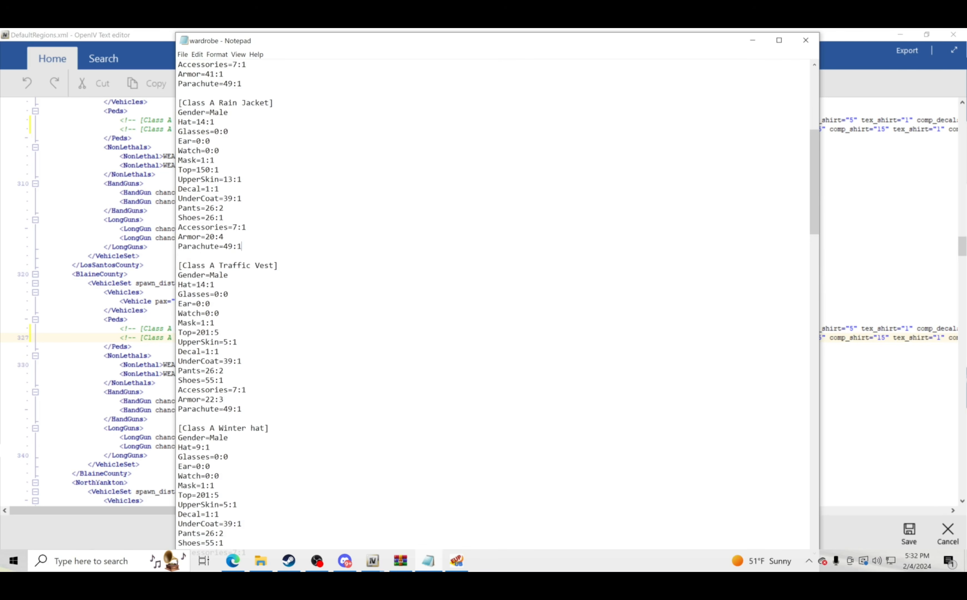
{"action": "left_click_drag", "start_coordinate": [242, 246], "coordinate": [178, 102]}
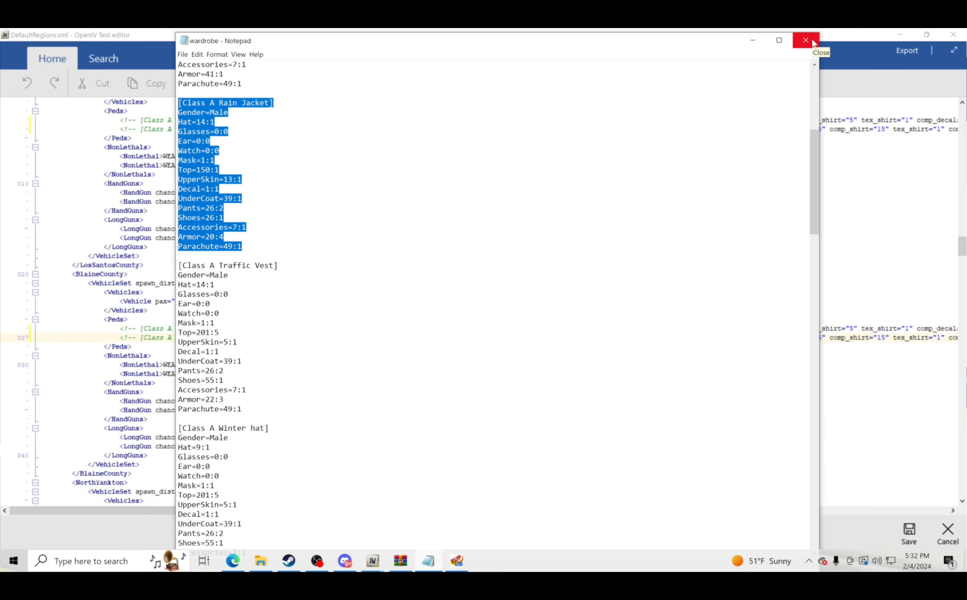
{"action": "scroll", "coordinate": [492, 301], "scroll_direction": "down", "scroll_amount": 12}
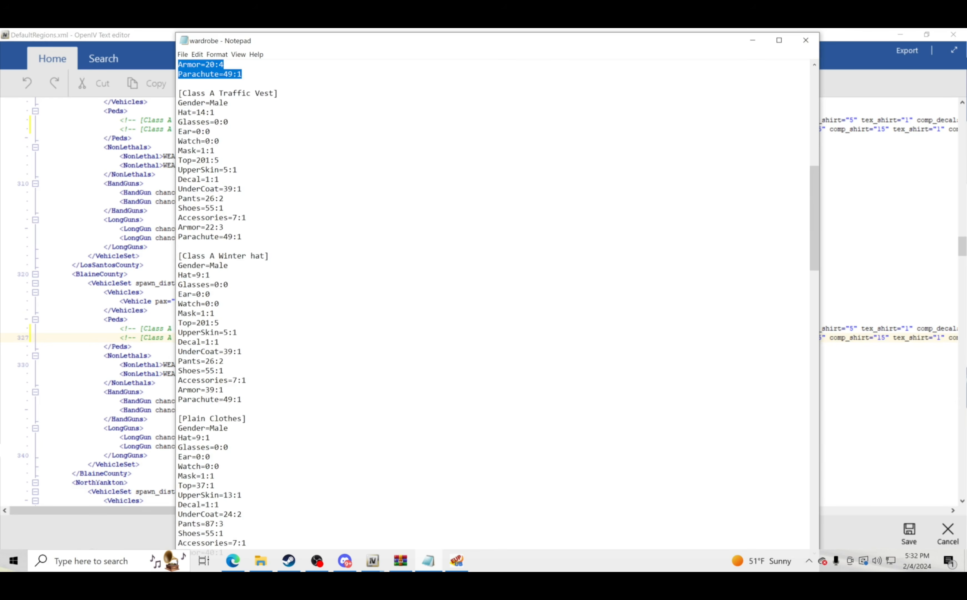
{"action": "scroll", "coordinate": [492, 302], "scroll_direction": "down", "scroll_amount": 12}
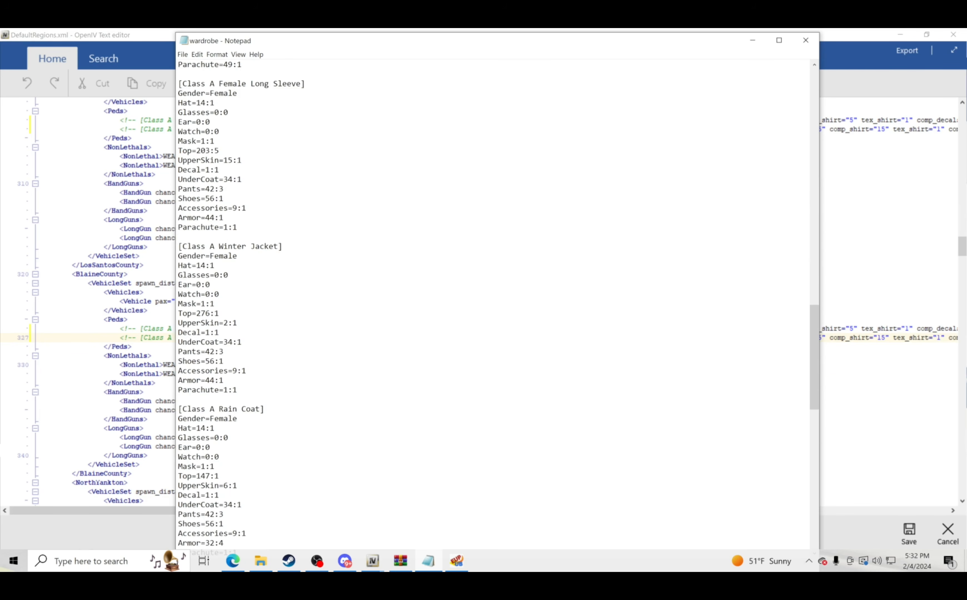
{"action": "scroll", "coordinate": [492, 302], "scroll_direction": "down", "scroll_amount": 7}
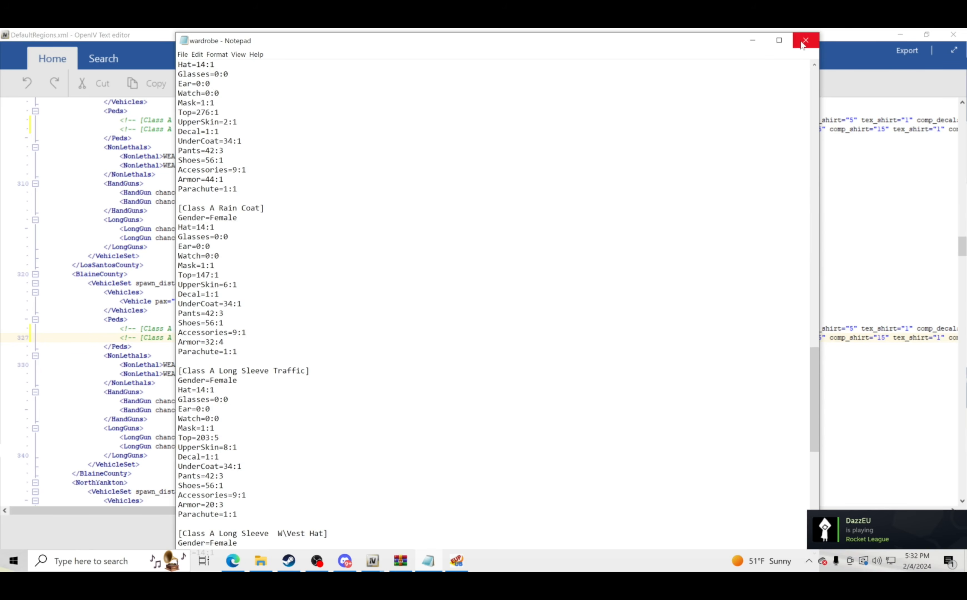
{"action": "left_click", "coordinate": [752, 41]}
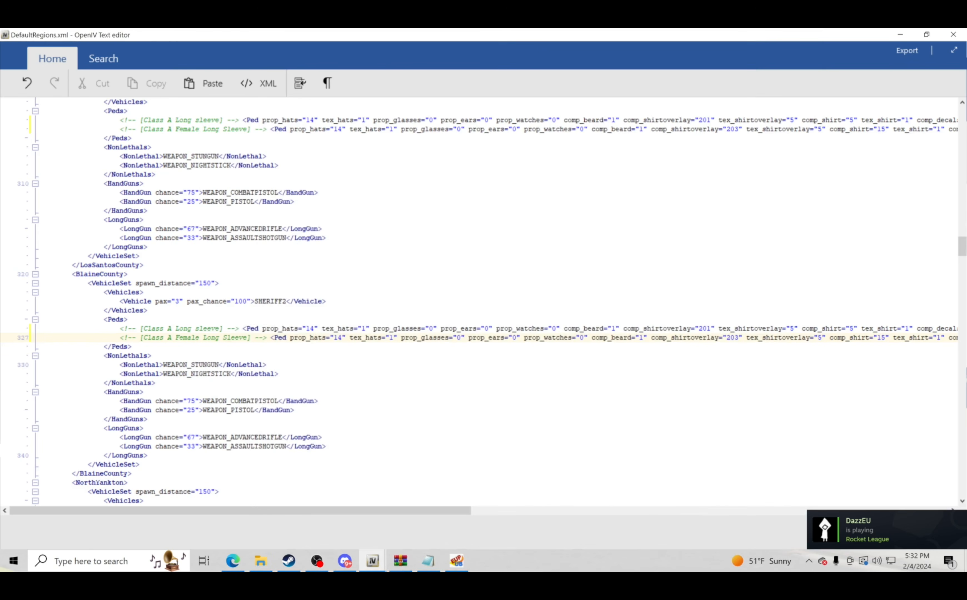
Replace the S_M_Y_SWAT_01 Ped line under NorthYankton in LocalSWAT with the copied Class A Long Sleeve pair
{"action": "scroll", "coordinate": [487, 302], "scroll_direction": "down", "scroll_amount": 7}
{"action": "scroll", "coordinate": [487, 302], "scroll_direction": "up", "scroll_amount": 1}
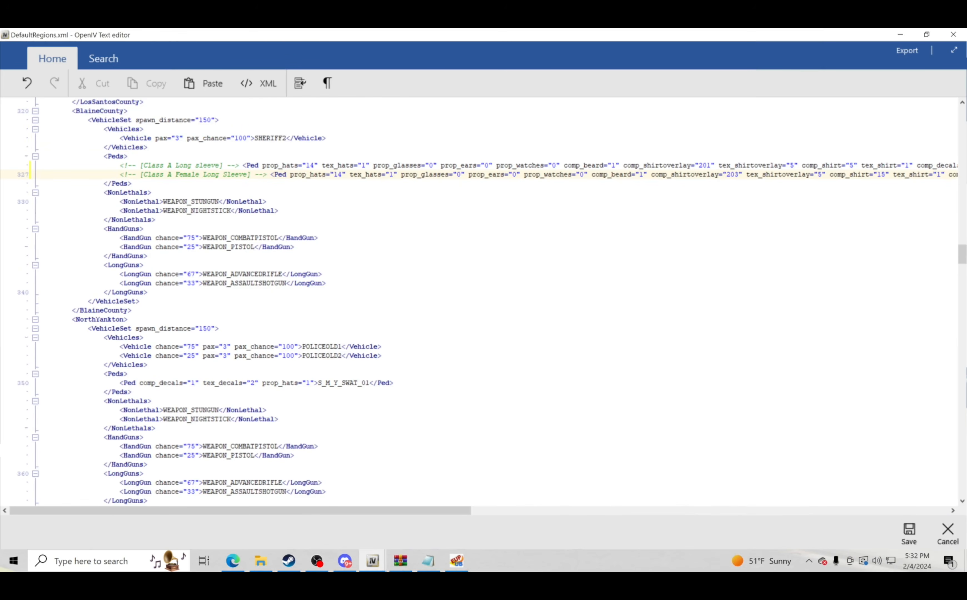
{"action": "left_click_drag", "start_coordinate": [120, 383], "coordinate": [384, 389]}
{"action": "right_click", "coordinate": [384, 388]}
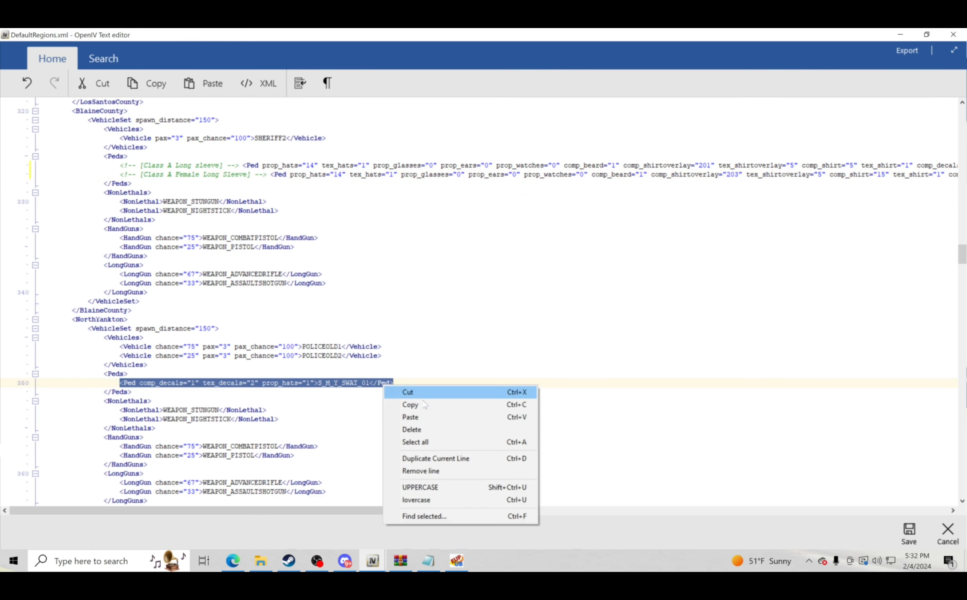
{"action": "left_click", "coordinate": [410, 417]}
{"action": "left_click_drag", "start_coordinate": [657, 512], "coordinate": [187, 511]}
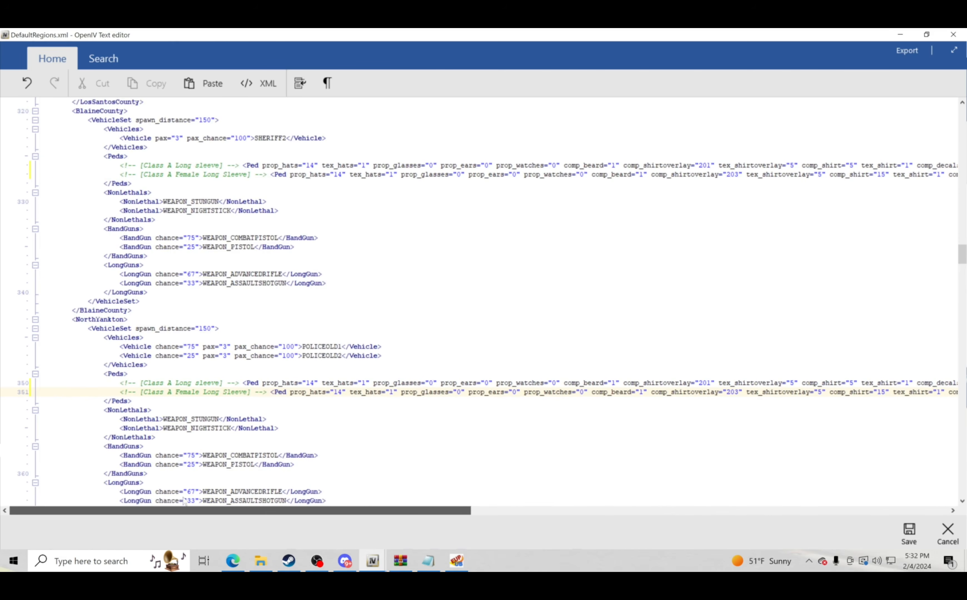
Replace the S_M_Y_SWAT_01 Ped line of the RIOT vehicle set in NooseSWAT's LosSantosCounty with the copied Class A Long Sleeve pair
{"action": "scroll", "coordinate": [487, 302], "scroll_direction": "down", "scroll_amount": 7}
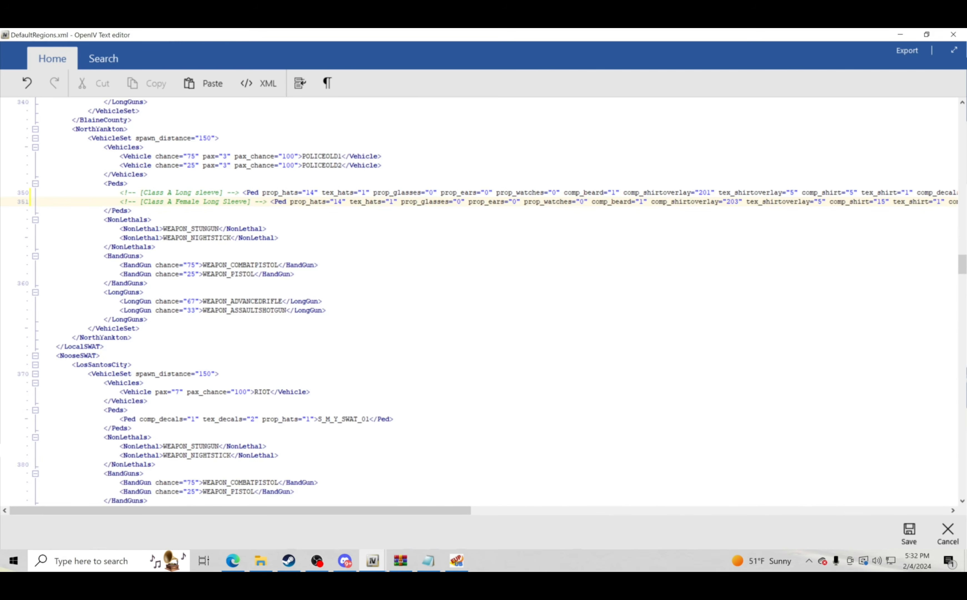
{"action": "scroll", "coordinate": [487, 300], "scroll_direction": "down", "scroll_amount": 2}
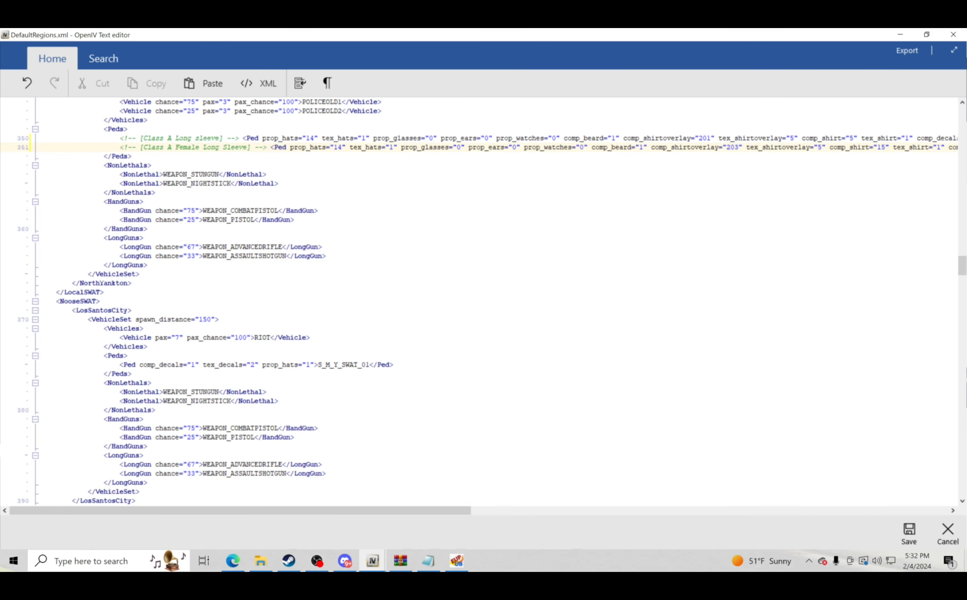
{"action": "scroll", "coordinate": [487, 300], "scroll_direction": "down", "scroll_amount": 2}
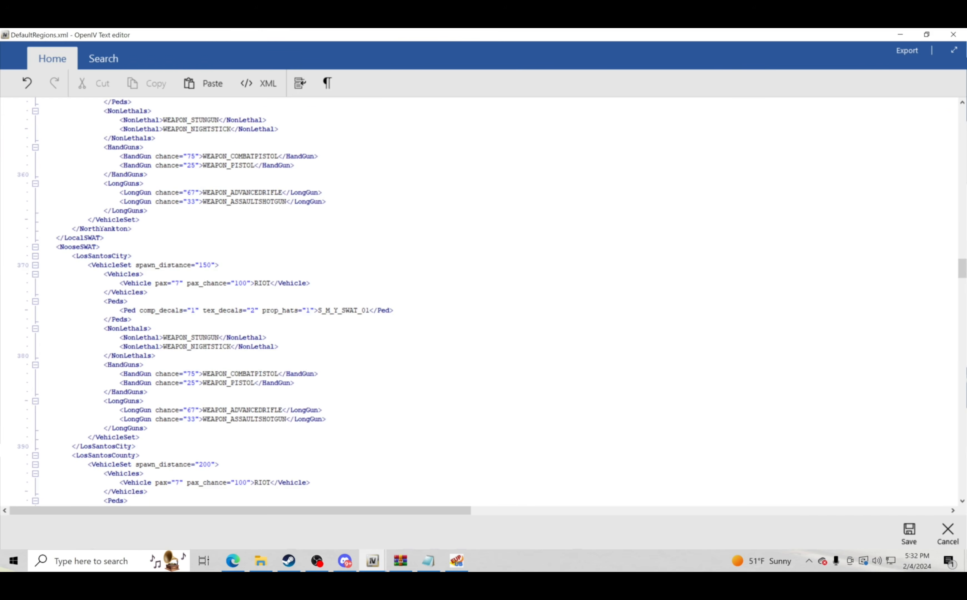
{"action": "scroll", "coordinate": [487, 301], "scroll_direction": "down", "scroll_amount": 2}
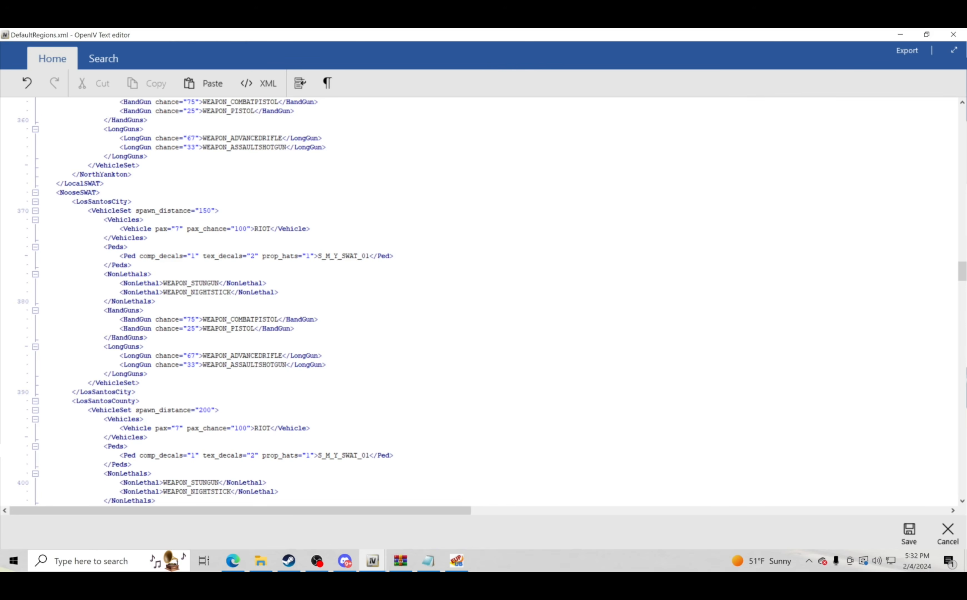
{"action": "scroll", "coordinate": [487, 301], "scroll_direction": "down", "scroll_amount": 4}
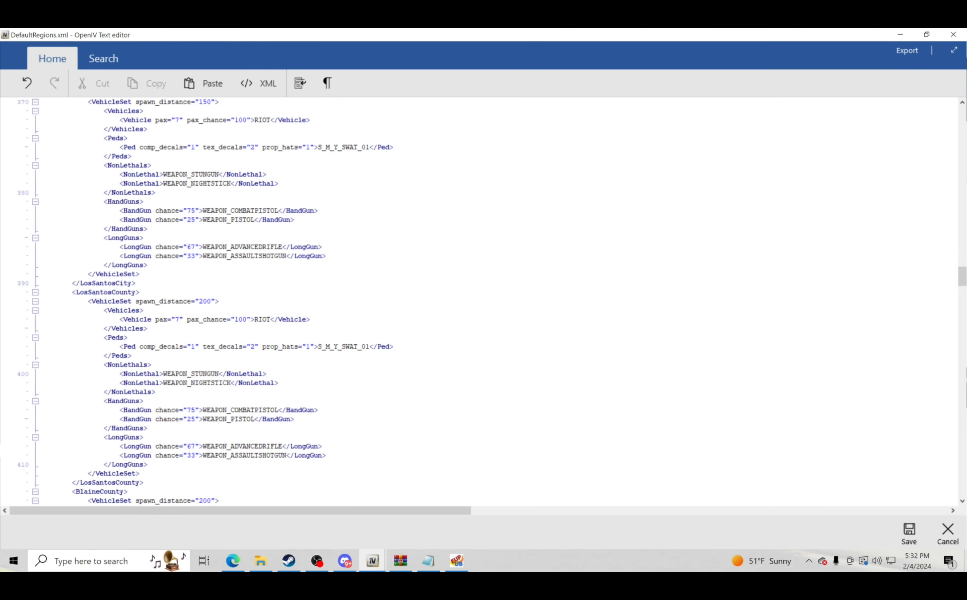
{"action": "left_click_drag", "start_coordinate": [120, 347], "coordinate": [393, 346]}
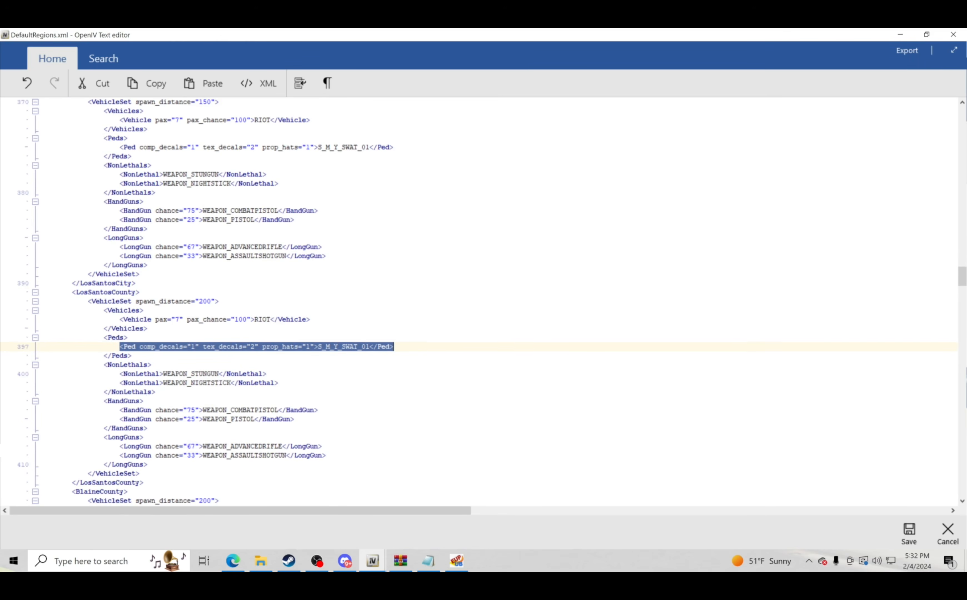
{"action": "right_click", "coordinate": [368, 350]}
{"action": "left_click", "coordinate": [395, 381]}
{"action": "left_click_drag", "start_coordinate": [568, 512], "coordinate": [96, 497]}
Replace the S_M_Y_SWAT_01 Ped line of the RIOT vehicle set in NooseSWAT's BlaineCounty with the copied Class A pair
{"action": "scroll", "coordinate": [488, 301], "scroll_direction": "down", "scroll_amount": 10}
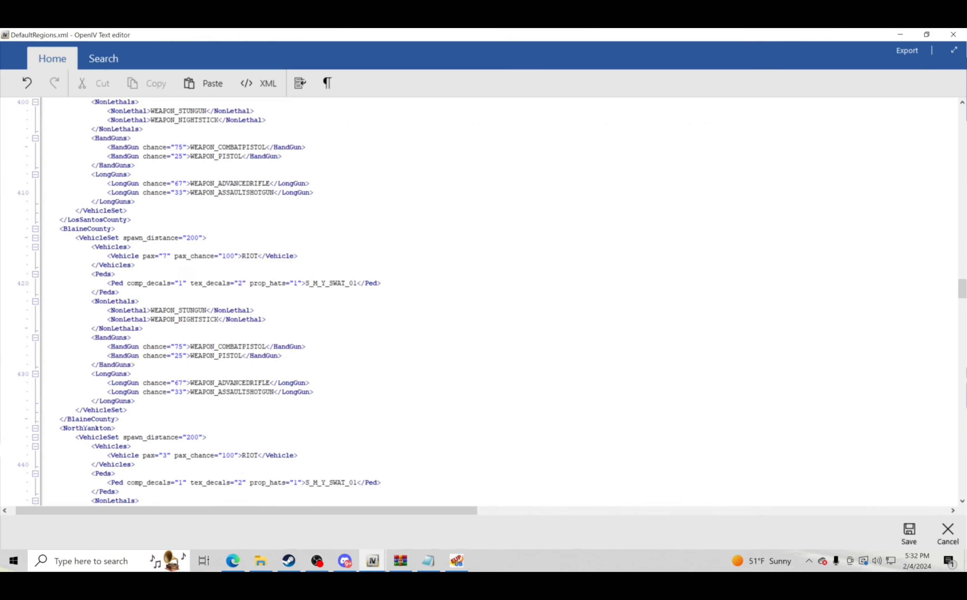
{"action": "left_click_drag", "start_coordinate": [107, 283], "coordinate": [382, 285]}
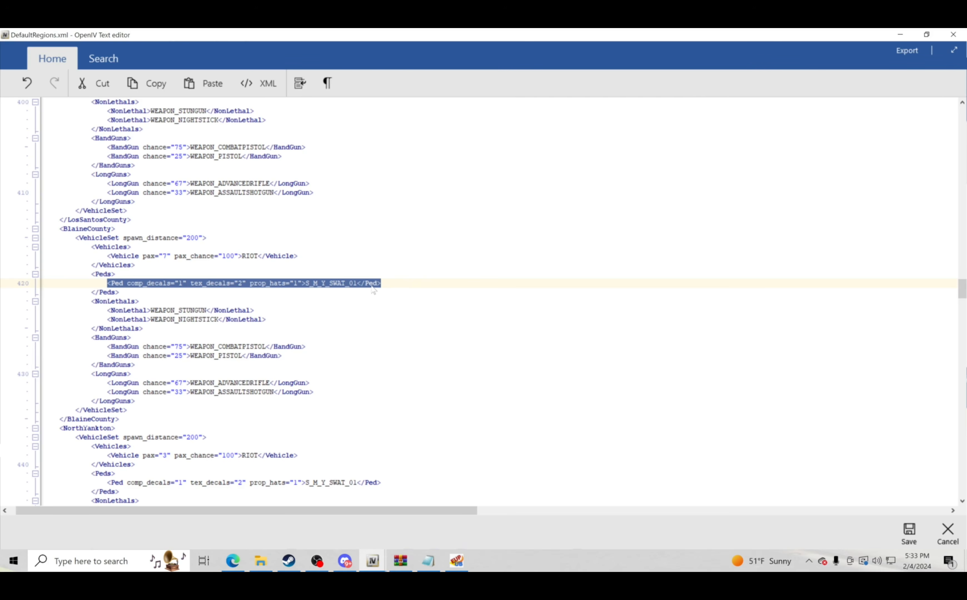
{"action": "right_click", "coordinate": [121, 285]}
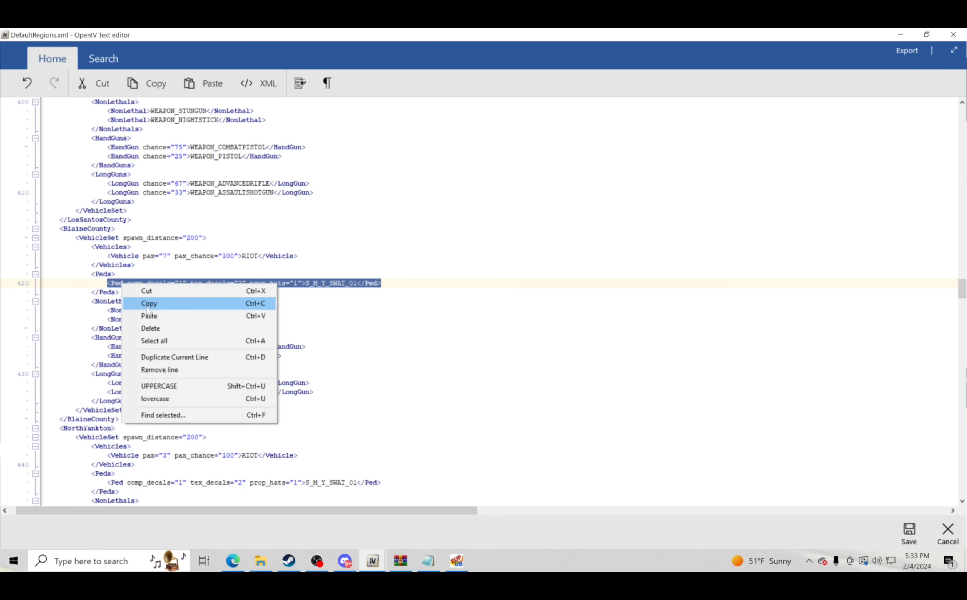
{"action": "left_click", "coordinate": [149, 316]}
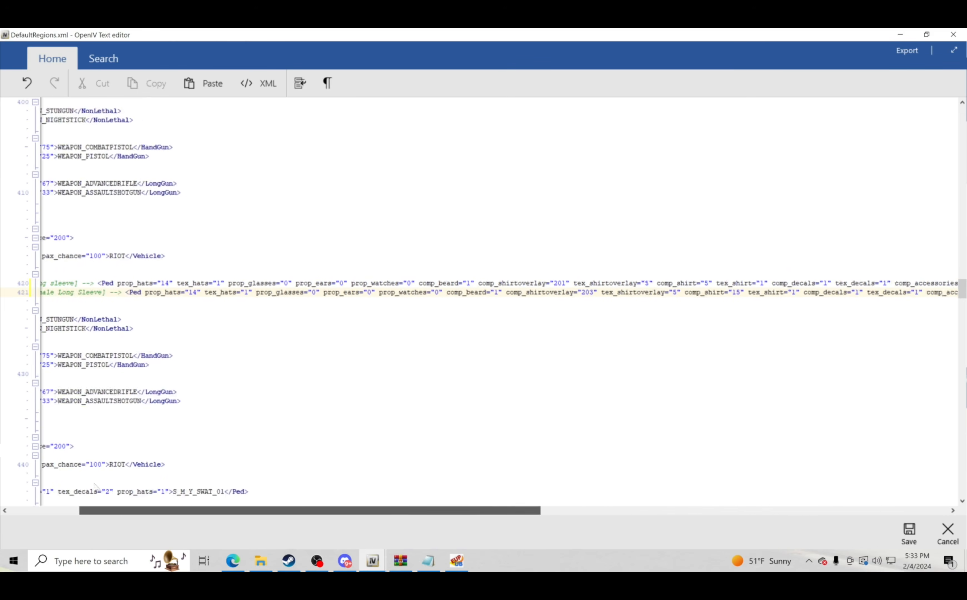
Replace the S_M_Y_SWAT_01 Ped line under NorthYankton in NooseSWAT with the copied Class A Long Sleeve pair
{"action": "scroll", "coordinate": [476, 302], "scroll_direction": "down", "scroll_amount": 6}
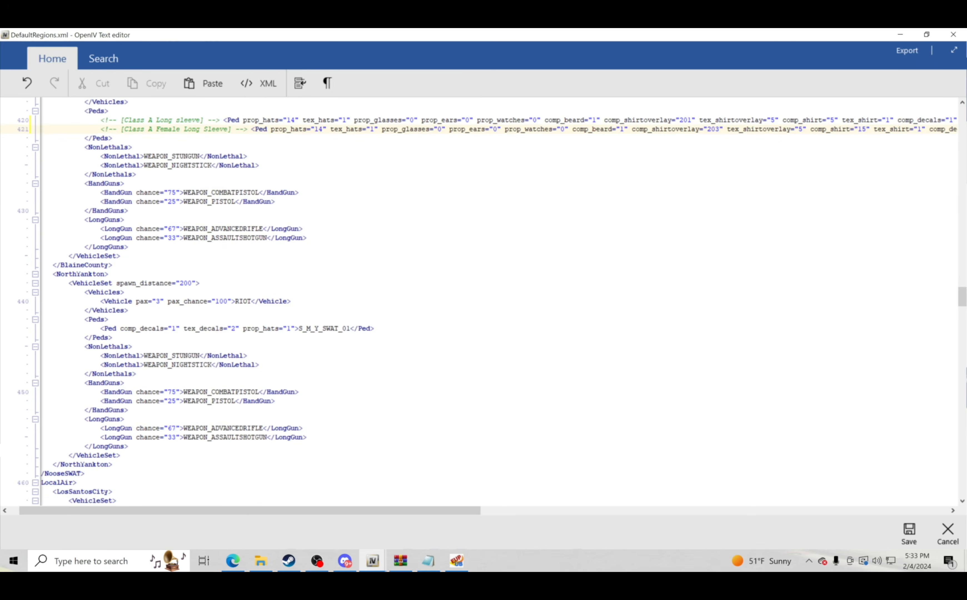
{"action": "left_click_drag", "start_coordinate": [101, 329], "coordinate": [374, 330]}
{"action": "right_click", "coordinate": [373, 332]}
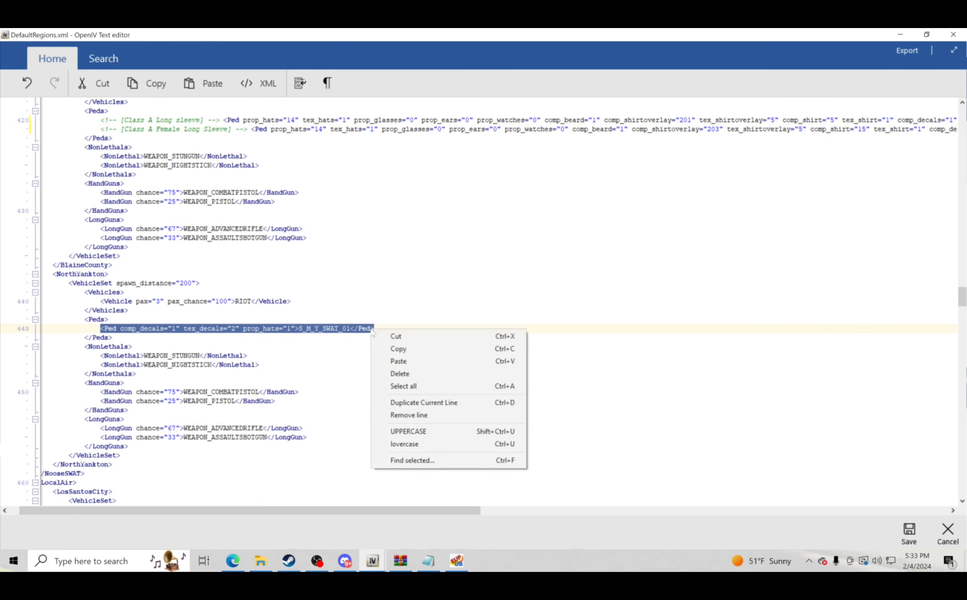
{"action": "left_click", "coordinate": [399, 361]}
{"action": "scroll", "coordinate": [26, 470], "scroll_direction": "left", "scroll_amount": 10}
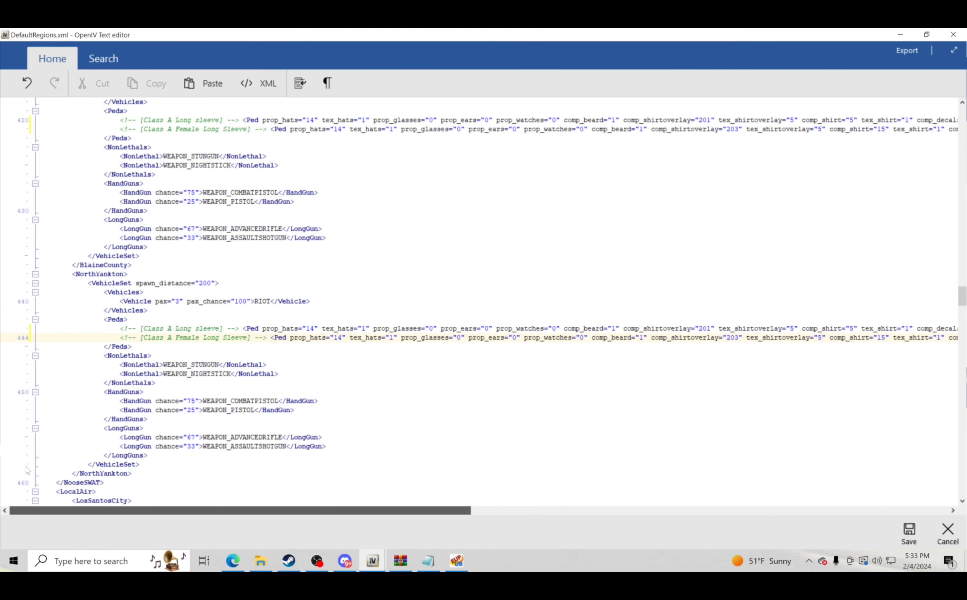
Replace the S_M_Y_PILOT_01 Ped line of the POLMAV vehicle set in LocalAir's LosSantosCity with the copied Class A pair
{"action": "scroll", "coordinate": [27, 470], "scroll_direction": "down", "scroll_amount": 7}
{"action": "left_click_drag", "start_coordinate": [119, 364], "coordinate": [335, 364]}
{"action": "right_click", "coordinate": [291, 366]}
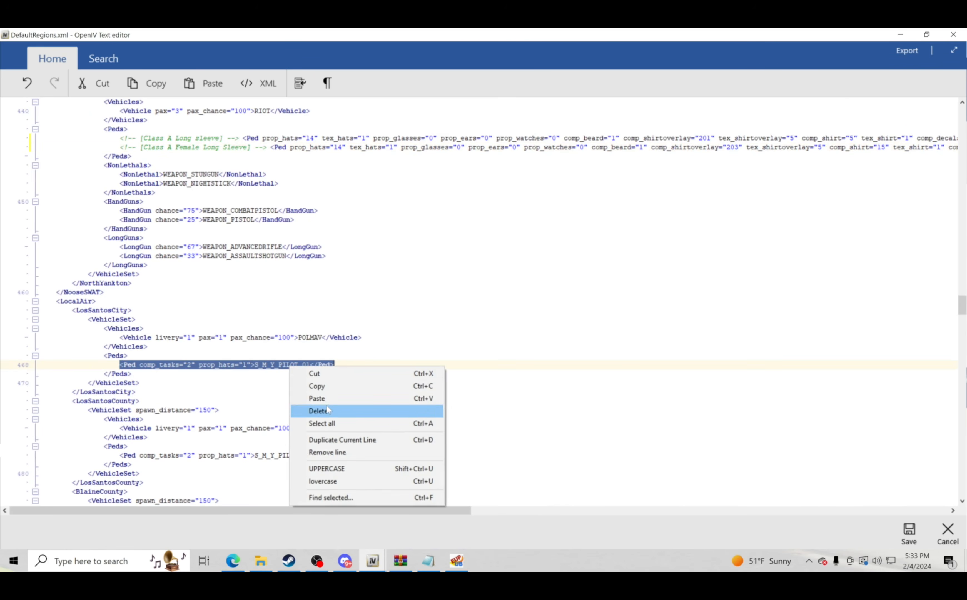
{"action": "left_click", "coordinate": [314, 398]}
{"action": "left_click_drag", "start_coordinate": [520, 512], "coordinate": [42, 512]}
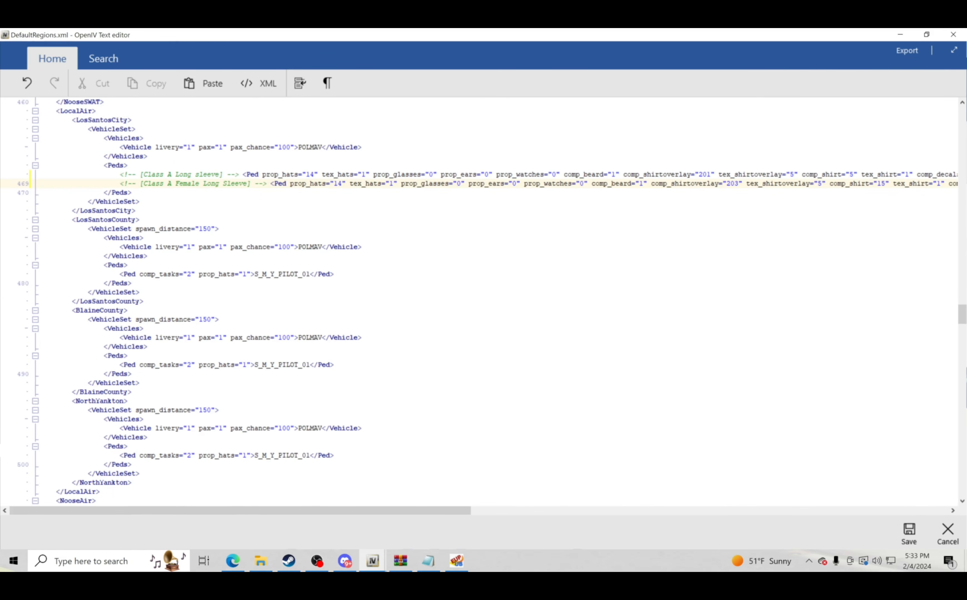
Replace the S_M_Y_PILOT_01 Ped line under LosSantosCounty in LocalAir with the copied Class A Long Sleeve pair
{"action": "left_click_drag", "start_coordinate": [120, 274], "coordinate": [334, 274]}
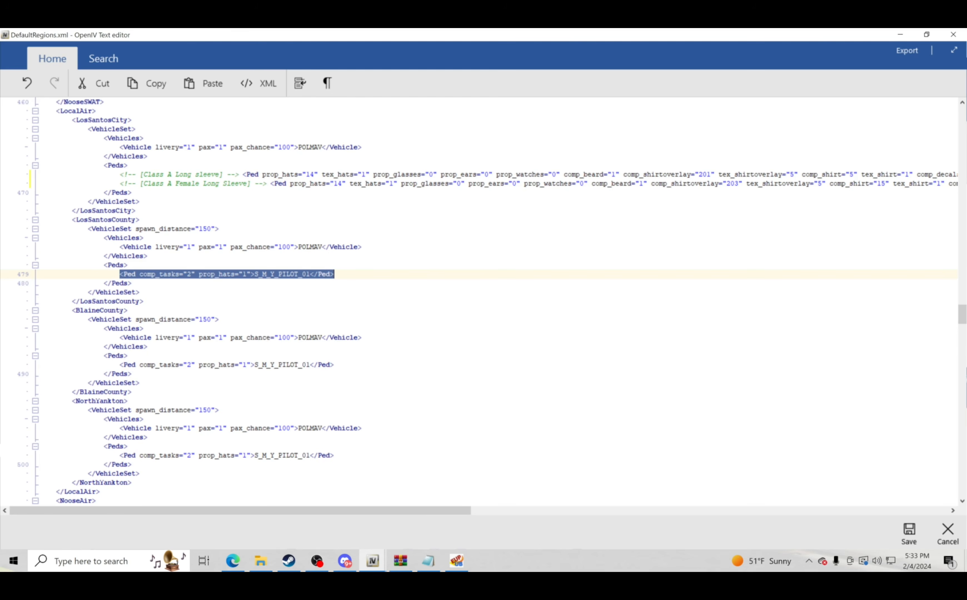
{"action": "right_click", "coordinate": [329, 277]}
{"action": "left_click", "coordinate": [367, 308]}
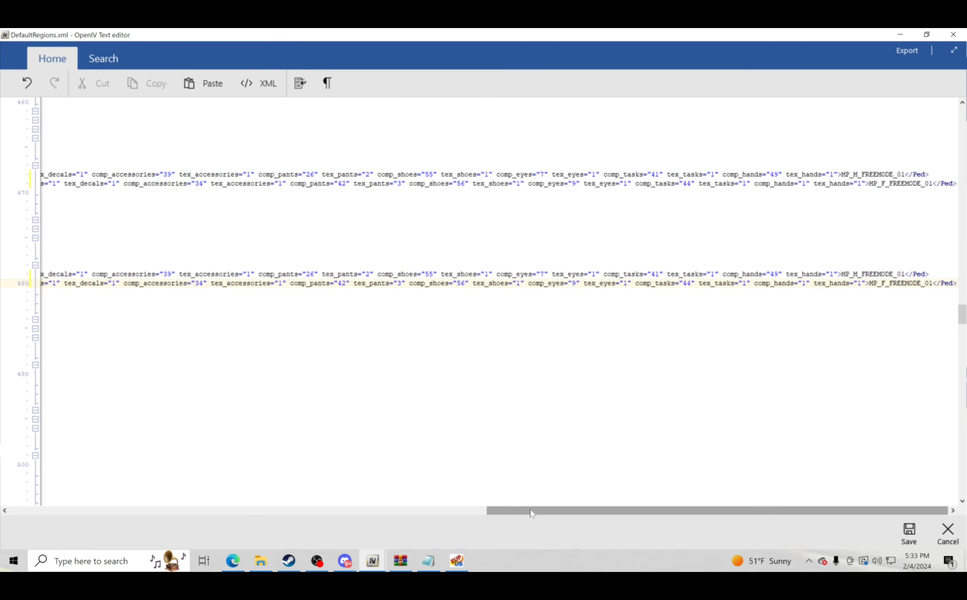
{"action": "left_click_drag", "start_coordinate": [531, 511], "coordinate": [8, 498]}
Replace the S_M_Y_PILOT_01 Ped line under BlaineCounty in LocalAir with the copied Class A Long Sleeve pair
{"action": "scroll", "coordinate": [8, 499], "scroll_direction": "down", "scroll_amount": 2}
{"action": "left_click_drag", "start_coordinate": [120, 320], "coordinate": [333, 319]}
{"action": "right_click", "coordinate": [328, 320]}
{"action": "left_click", "coordinate": [372, 349]}
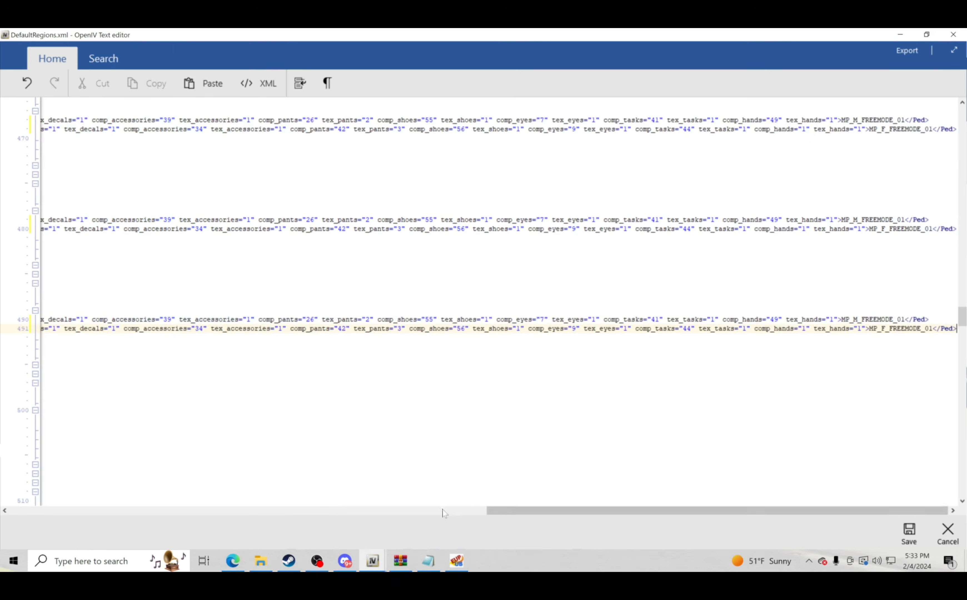
{"action": "left_click_drag", "start_coordinate": [675, 511], "coordinate": [222, 511]}
Replace the S_M_Y_PILOT_01 Ped line under NorthYankton in LocalAir with the copied Class A Long Sleeve pair
{"action": "scroll", "coordinate": [222, 496], "scroll_direction": "down", "scroll_amount": 2}
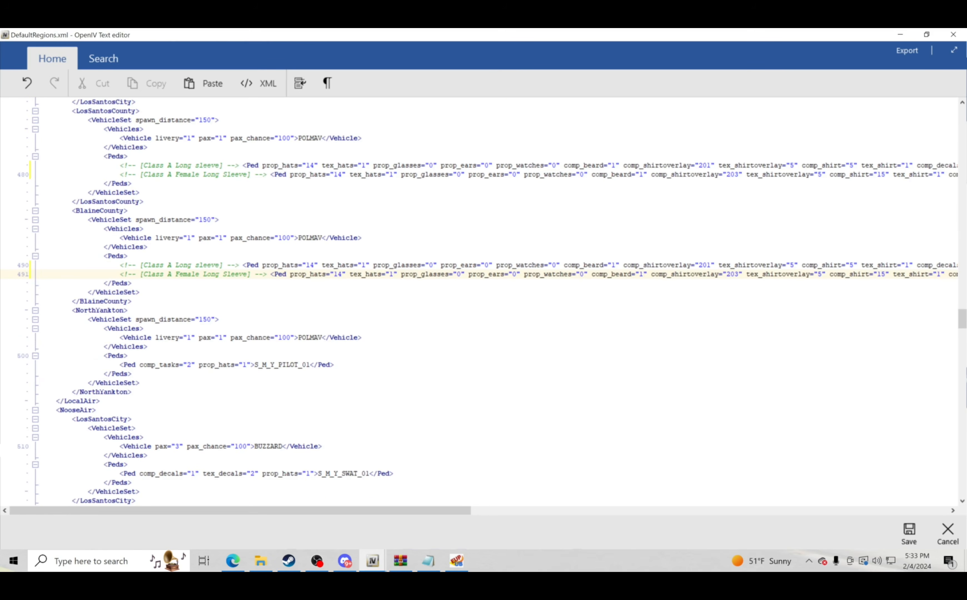
{"action": "left_click_drag", "start_coordinate": [120, 364], "coordinate": [334, 364]}
{"action": "right_click", "coordinate": [330, 364]}
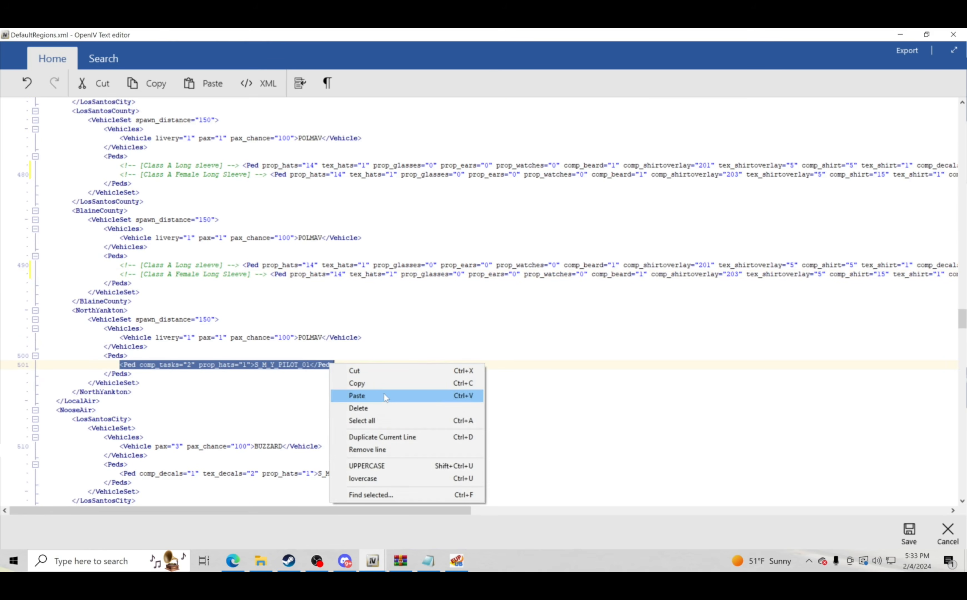
{"action": "left_click", "coordinate": [384, 395]}
{"action": "left_click_drag", "start_coordinate": [511, 511], "coordinate": [0, 478]}
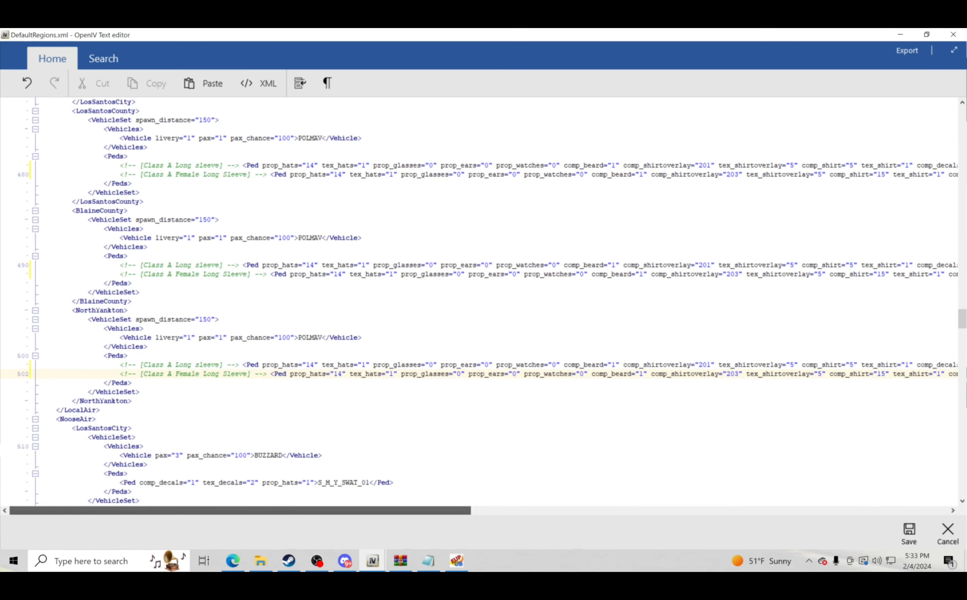
Replace the SHERIFF and SHERIFF2 Vehicle lines in FemaleLocalPatrol's LosSantosCounty with the copied male and female Class A Ped pair
{"action": "scroll", "coordinate": [485, 302], "scroll_direction": "down", "scroll_amount": 7}
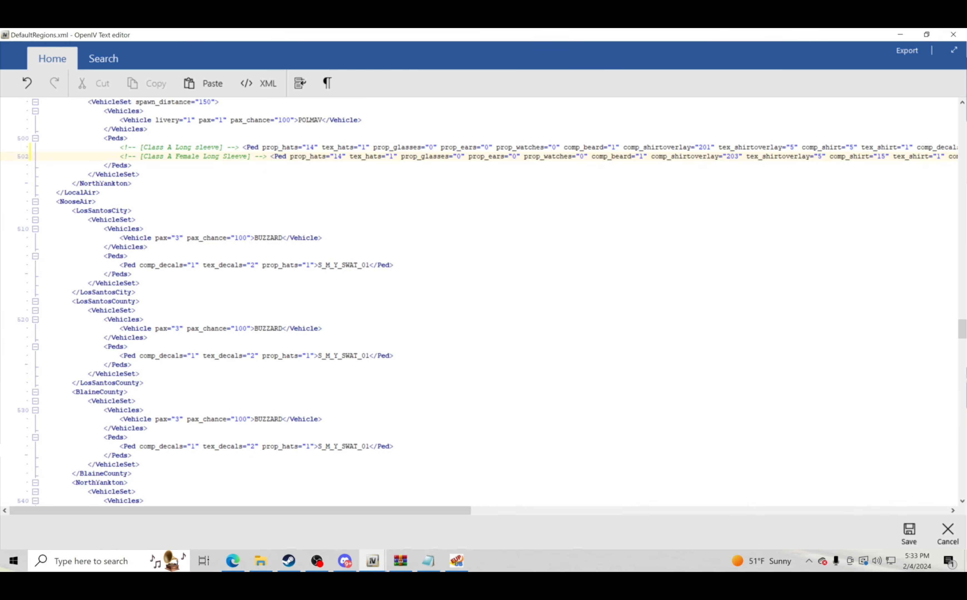
{"action": "scroll", "coordinate": [485, 302], "scroll_direction": "down", "scroll_amount": 14}
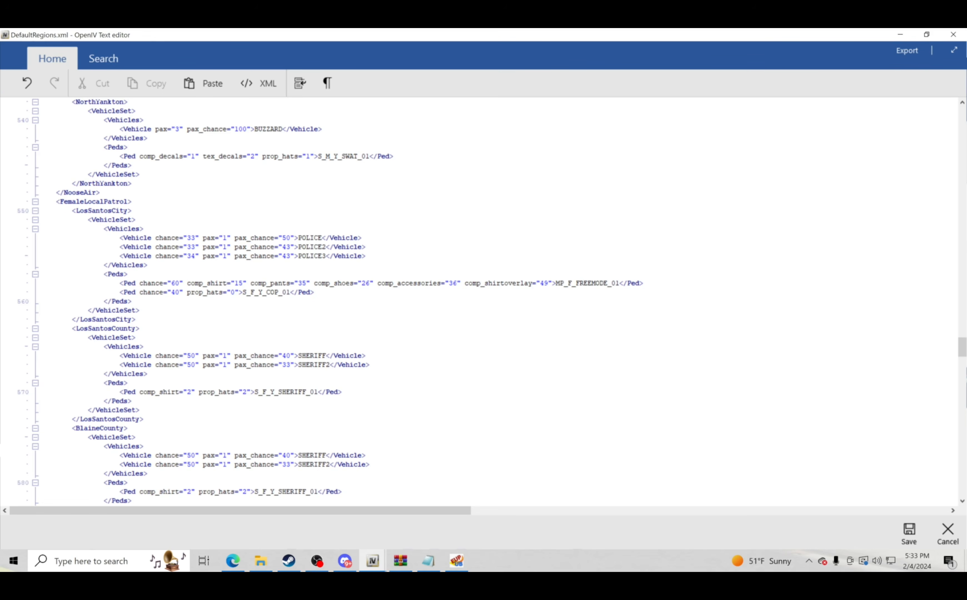
{"action": "left_click_drag", "start_coordinate": [369, 365], "coordinate": [120, 356]}
{"action": "right_click", "coordinate": [146, 362]}
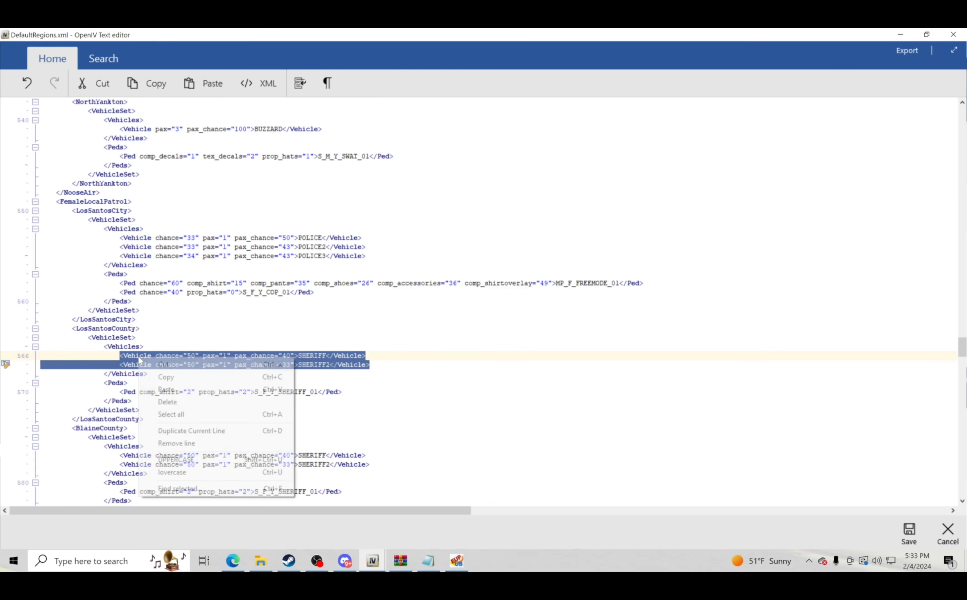
{"action": "left_click", "coordinate": [180, 389]}
{"action": "left_click_drag", "start_coordinate": [620, 511], "coordinate": [96, 510]}
Delete the male Class A Long Sleeve entry and its empty line from FemaleLocalPatrol's LosSantosCounty, keeping only the female entry
{"action": "left_click_drag", "start_coordinate": [120, 356], "coordinate": [963, 356]}
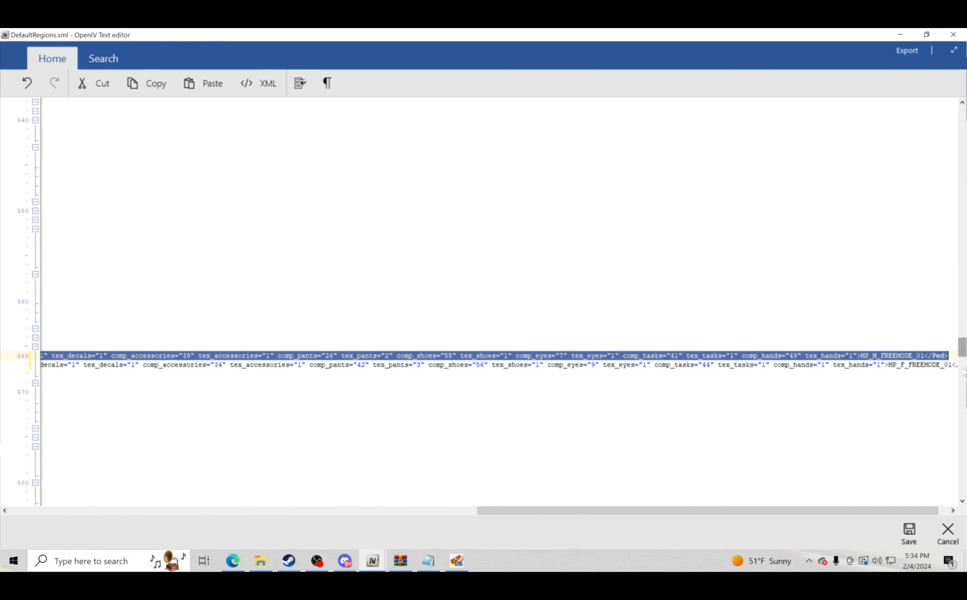
{"action": "key", "text": "Delete"}
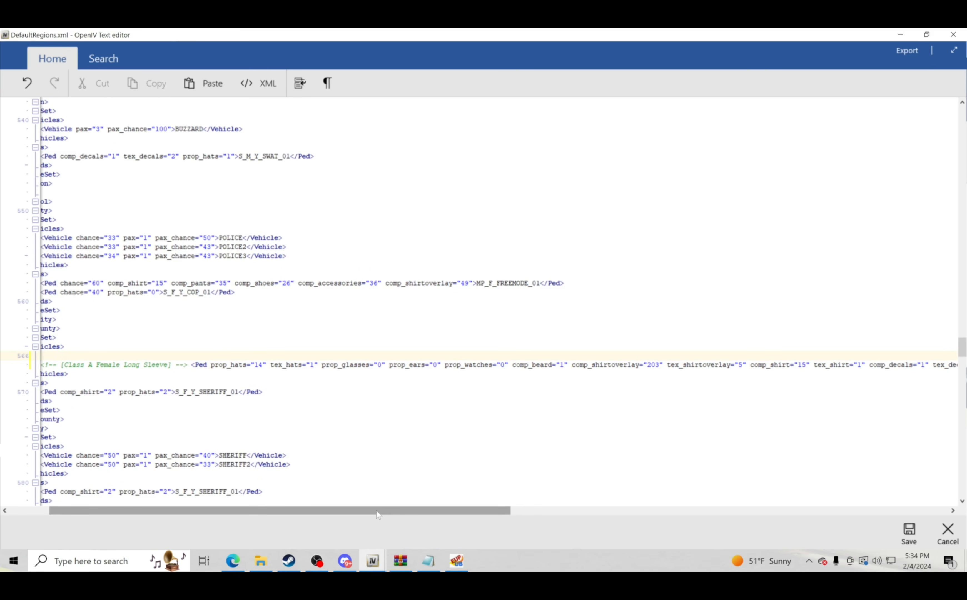
{"action": "left_click_drag", "start_coordinate": [377, 511], "coordinate": [226, 512]}
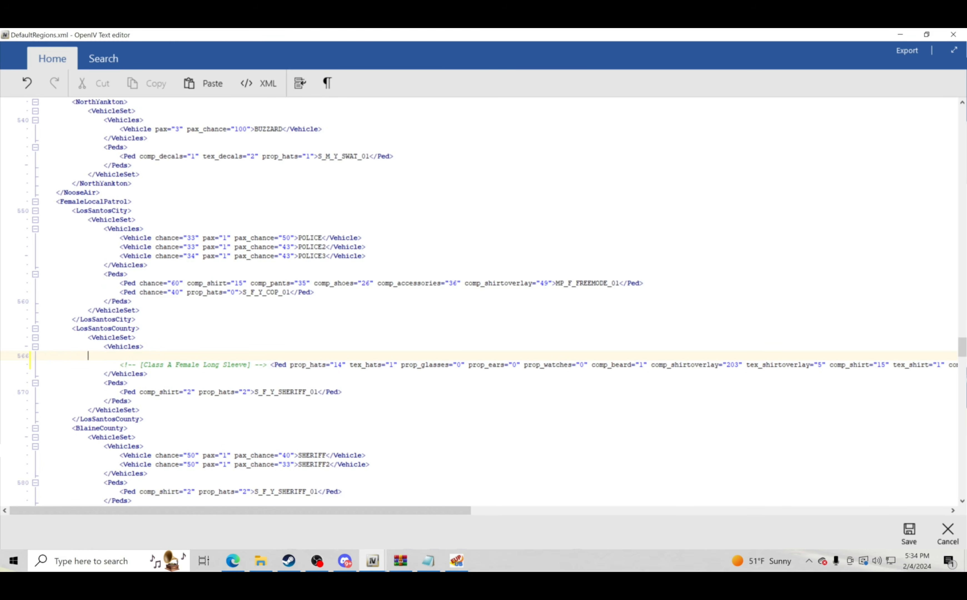
{"action": "key", "text": "BackSpace"}
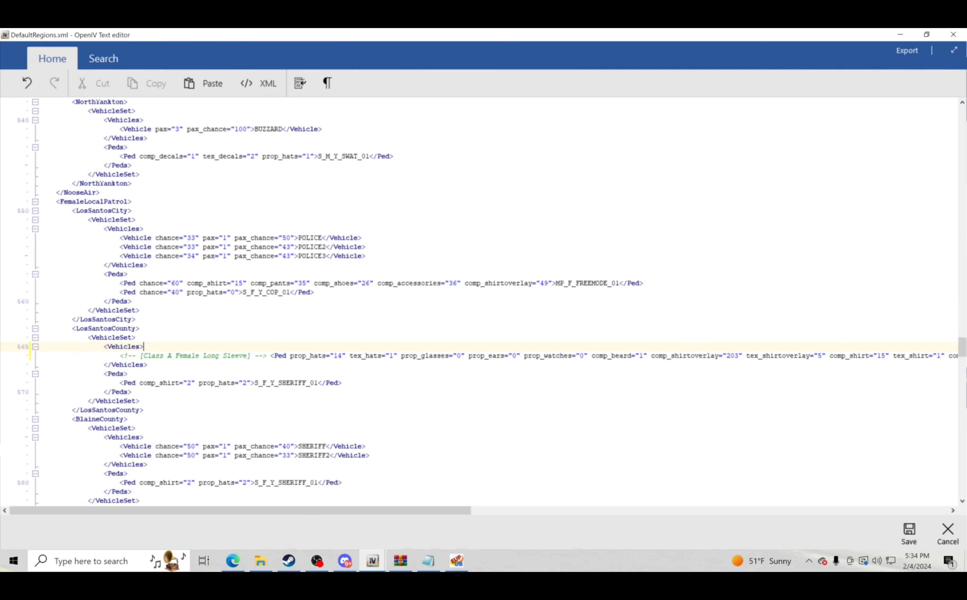
Review the Vehicle and Ped entries of each region in the NooseSWAT and LocalAir sections
{"action": "scroll", "coordinate": [484, 302], "scroll_direction": "up", "scroll_amount": 20}
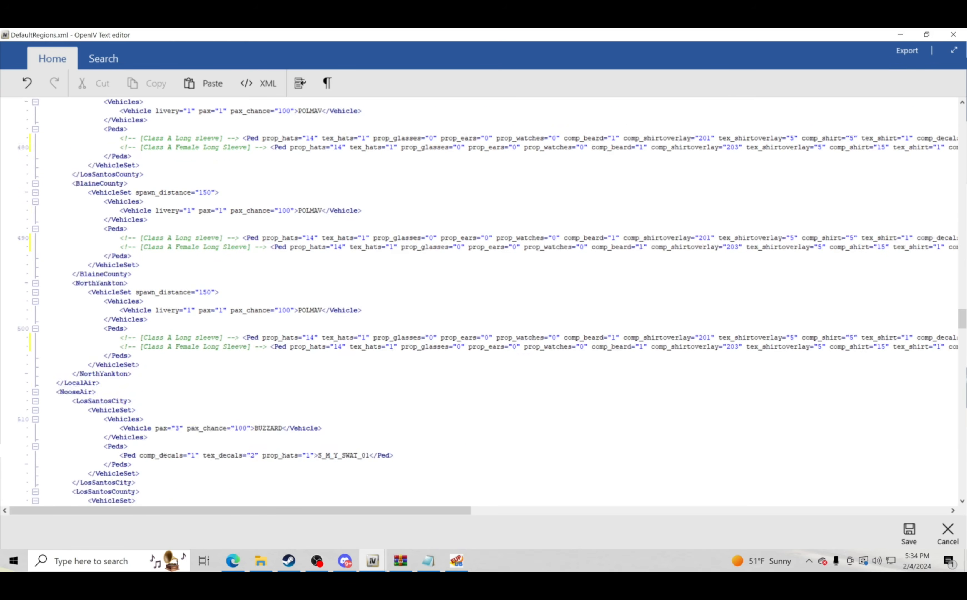
{"action": "scroll", "coordinate": [483, 302], "scroll_direction": "up", "scroll_amount": 16}
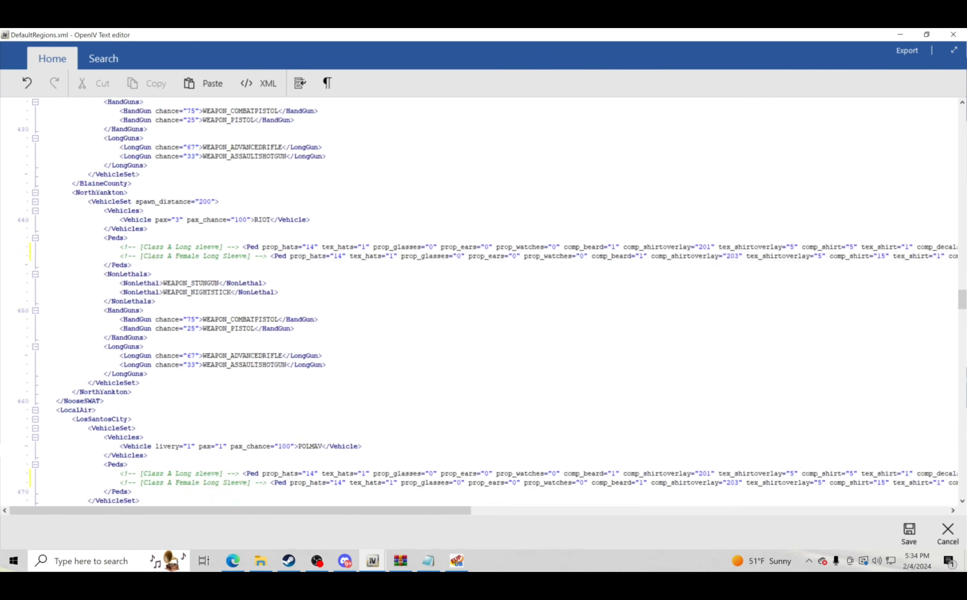
{"action": "scroll", "coordinate": [484, 302], "scroll_direction": "up", "scroll_amount": 6}
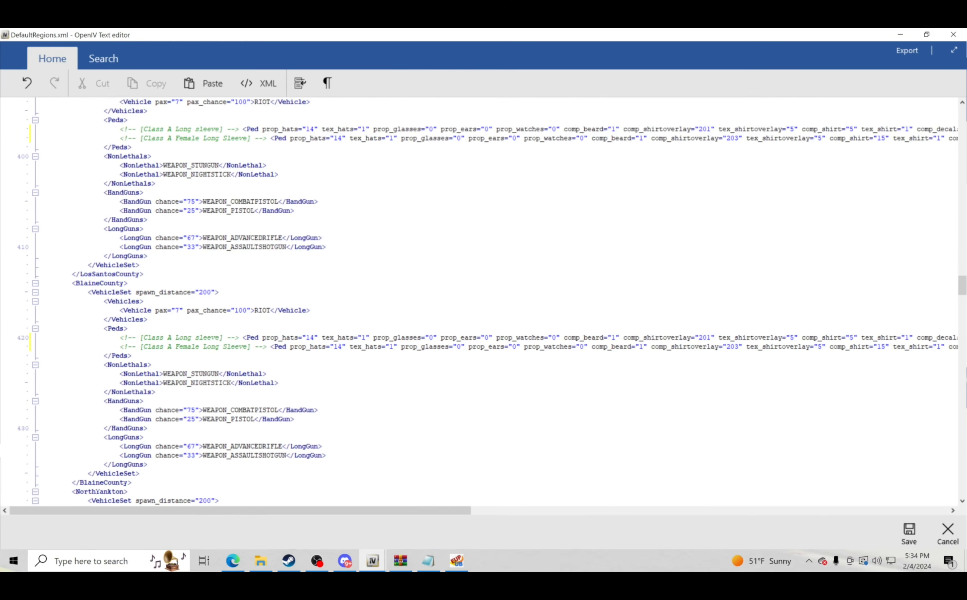
{"action": "scroll", "coordinate": [483, 302], "scroll_direction": "up", "scroll_amount": 5}
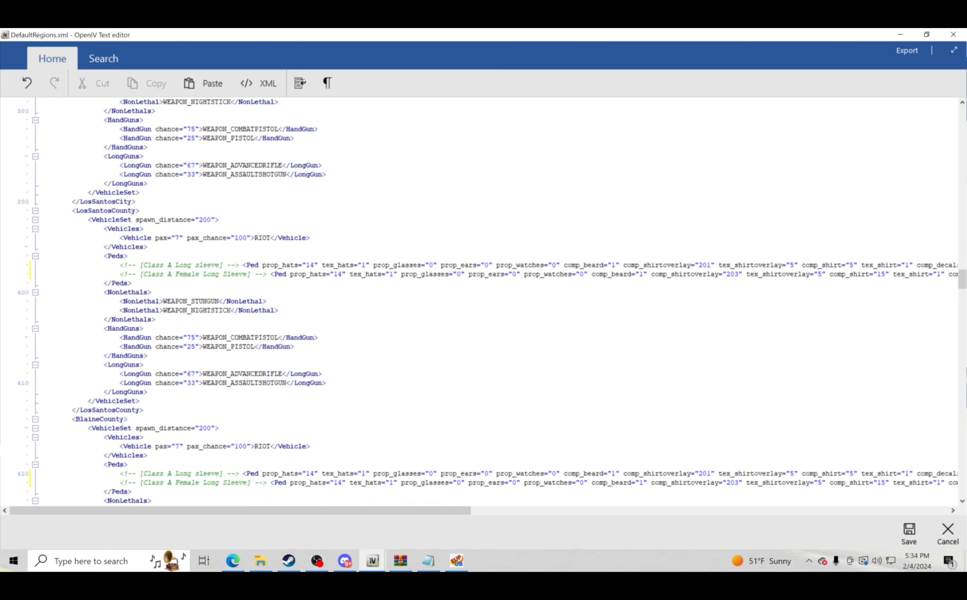
{"action": "left_click_drag", "start_coordinate": [310, 238], "coordinate": [120, 239]}
{"action": "scroll", "coordinate": [484, 302], "scroll_direction": "down", "scroll_amount": 3}
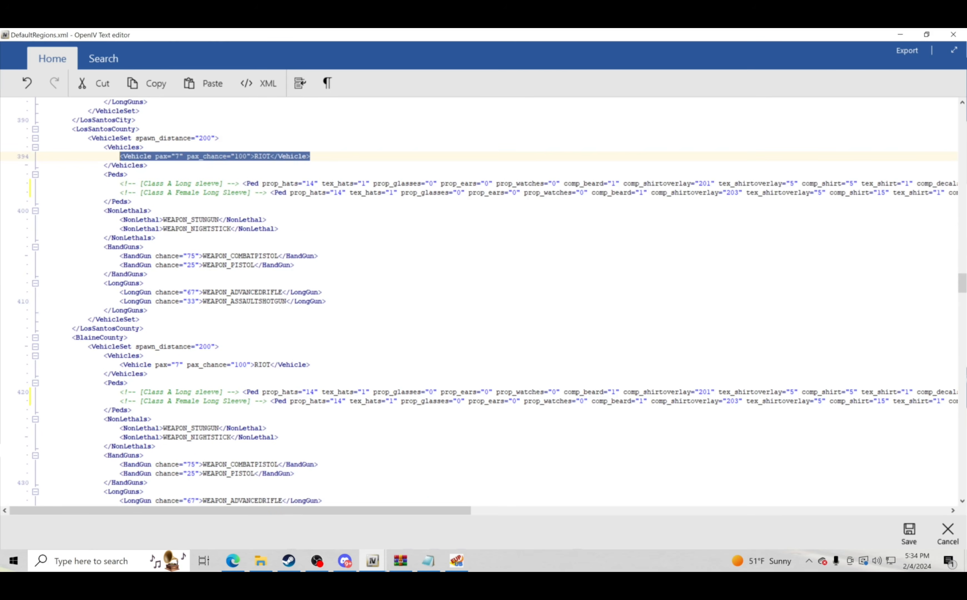
{"action": "scroll", "coordinate": [483, 302], "scroll_direction": "down", "scroll_amount": 5}
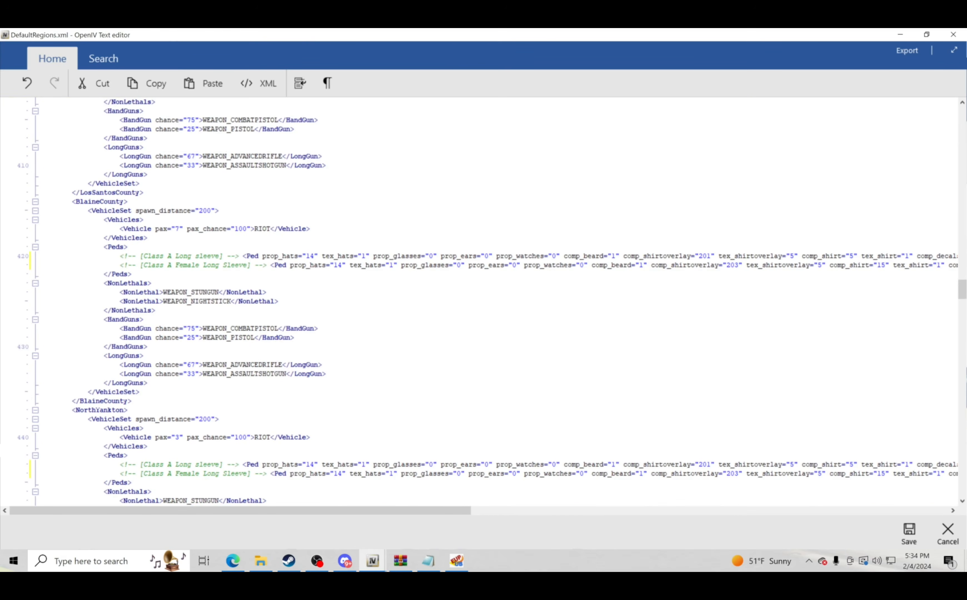
{"action": "scroll", "coordinate": [483, 300], "scroll_direction": "down", "scroll_amount": 14}
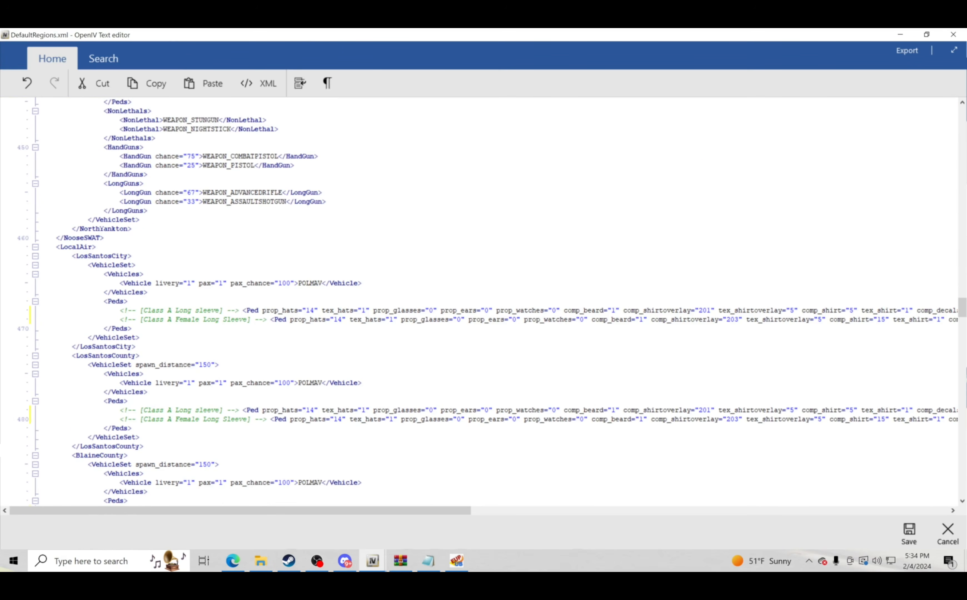
{"action": "scroll", "coordinate": [484, 302], "scroll_direction": "down", "scroll_amount": 2}
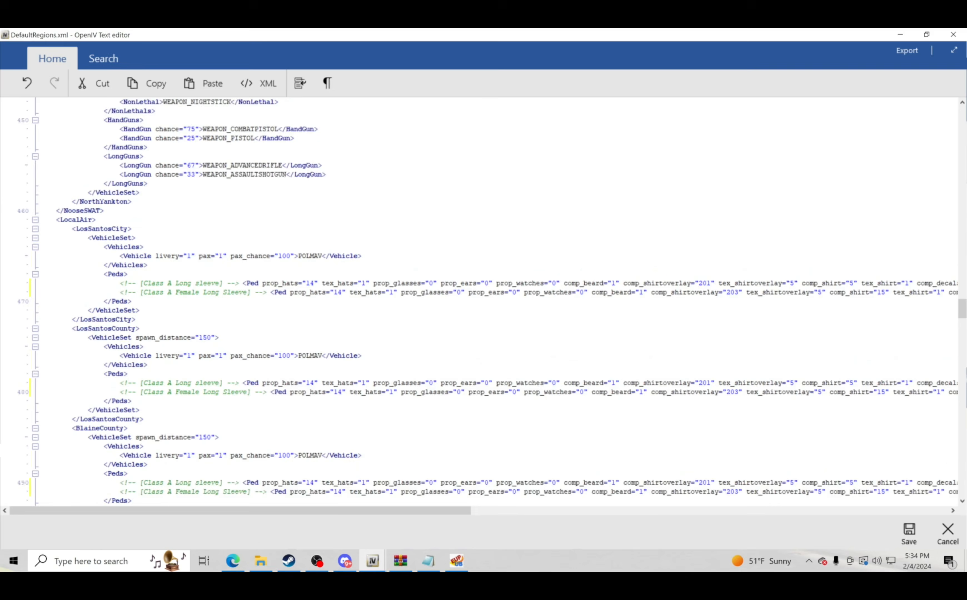
{"action": "scroll", "coordinate": [483, 302], "scroll_direction": "up", "scroll_amount": 3}
{"action": "scroll", "coordinate": [483, 302], "scroll_direction": "up", "scroll_amount": 9}
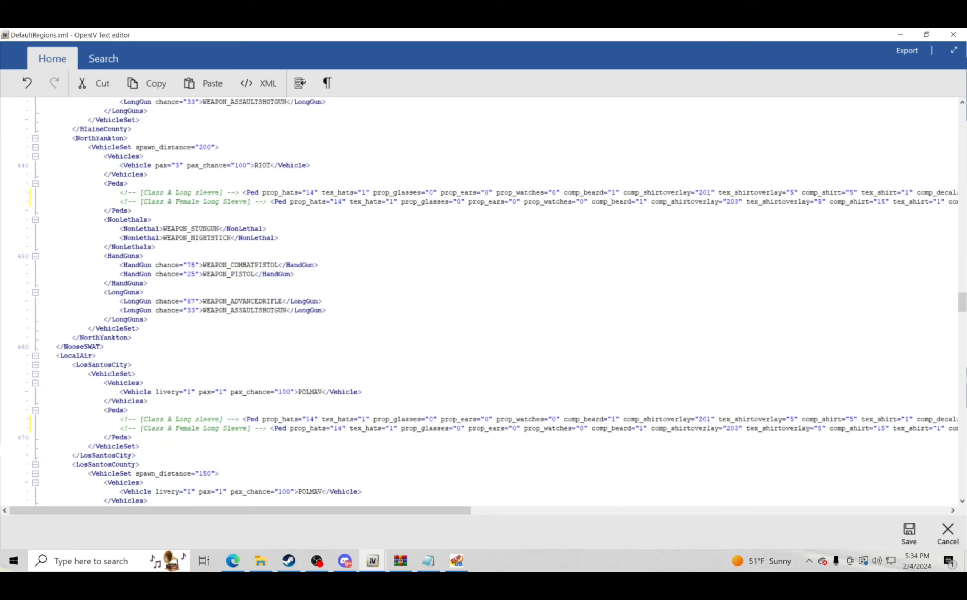
{"action": "scroll", "coordinate": [483, 302], "scroll_direction": "up", "scroll_amount": 2}
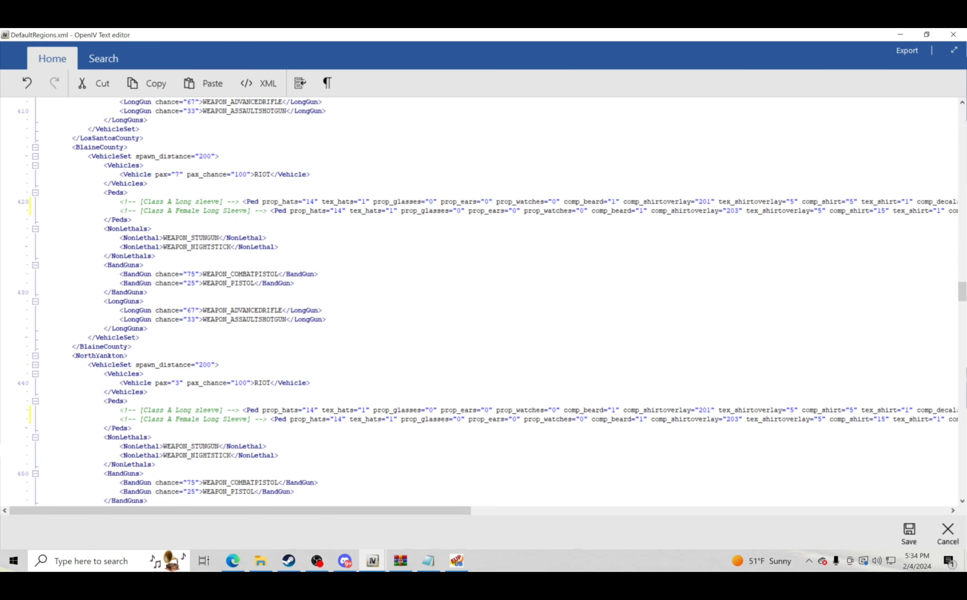
{"action": "scroll", "coordinate": [483, 302], "scroll_direction": "down", "scroll_amount": 7}
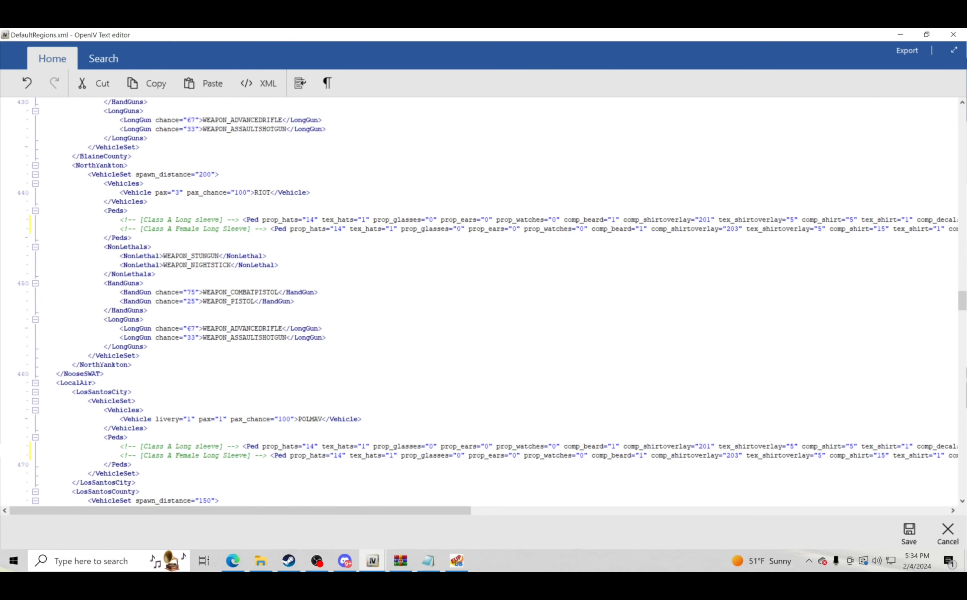
Compare the Class A Long Sleeve Ped entries in LocalAir with the S_M_Y_SWAT_01 Ped lines in NooseAir
{"action": "scroll", "coordinate": [483, 301], "scroll_direction": "down", "scroll_amount": 20}
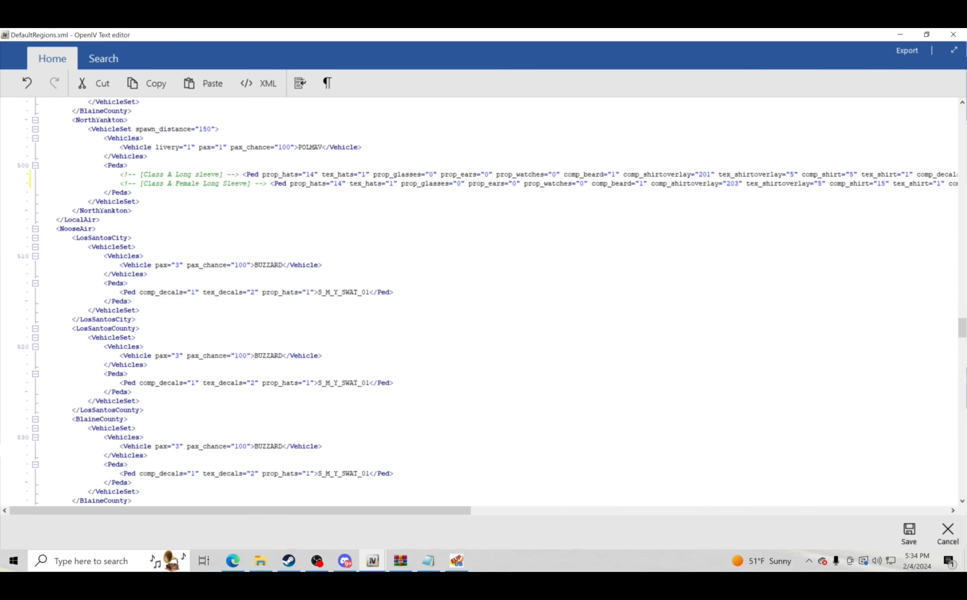
{"action": "scroll", "coordinate": [483, 302], "scroll_direction": "up", "scroll_amount": 1}
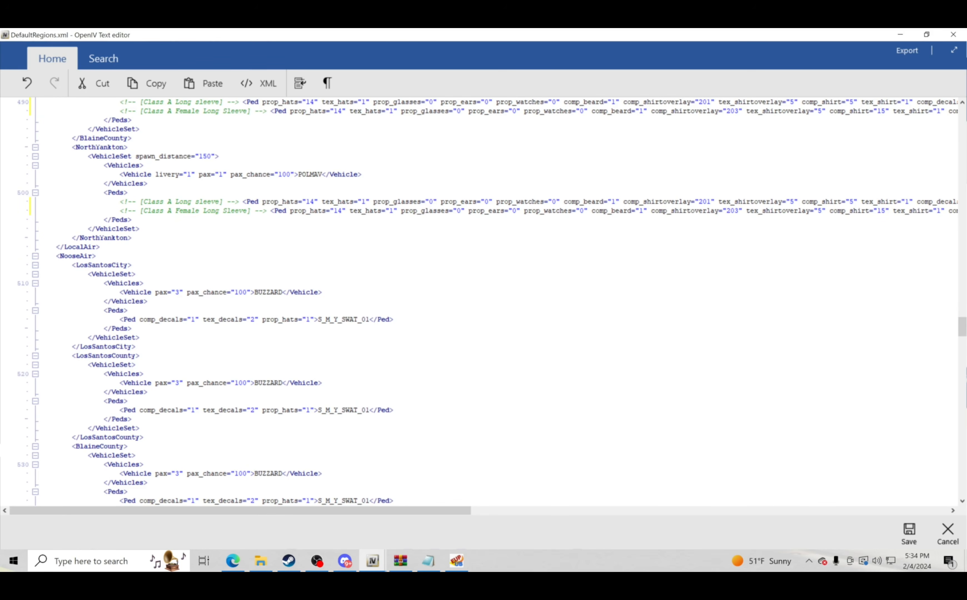
{"action": "scroll", "coordinate": [484, 302], "scroll_direction": "down", "scroll_amount": 2}
{"action": "scroll", "coordinate": [484, 302], "scroll_direction": "down", "scroll_amount": 2}
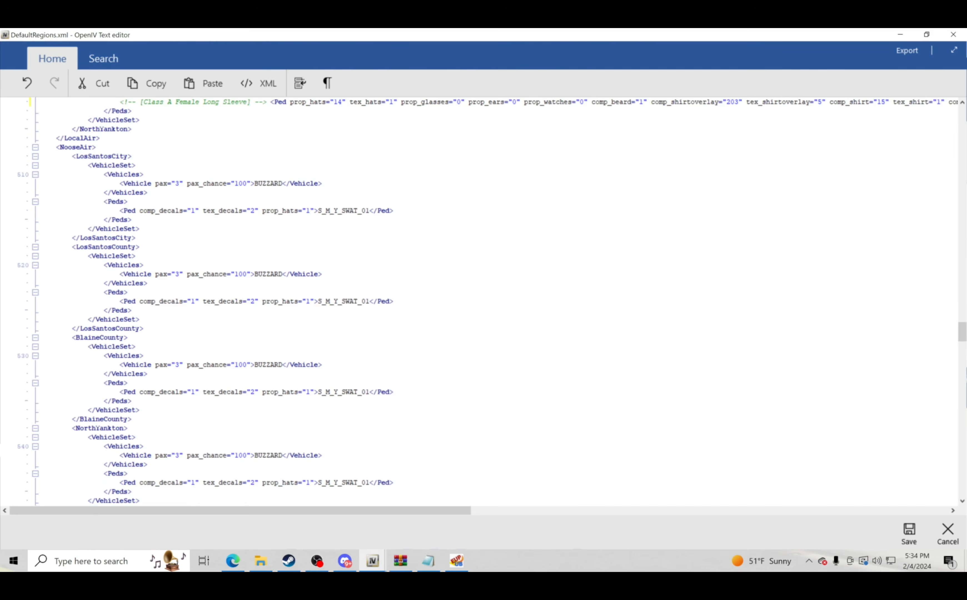
{"action": "scroll", "coordinate": [483, 302], "scroll_direction": "up", "scroll_amount": 7}
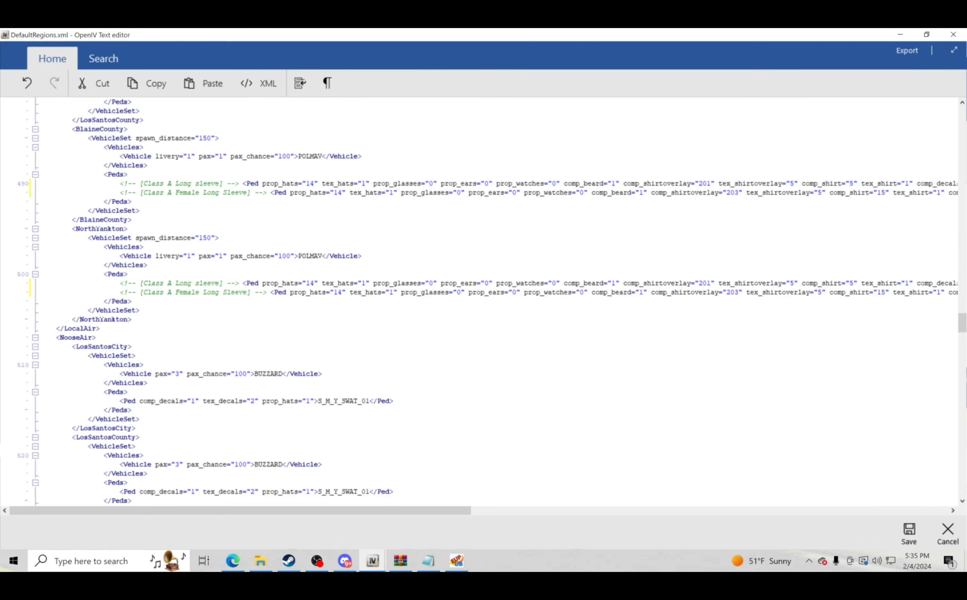
{"action": "scroll", "coordinate": [484, 302], "scroll_direction": "up", "scroll_amount": 2}
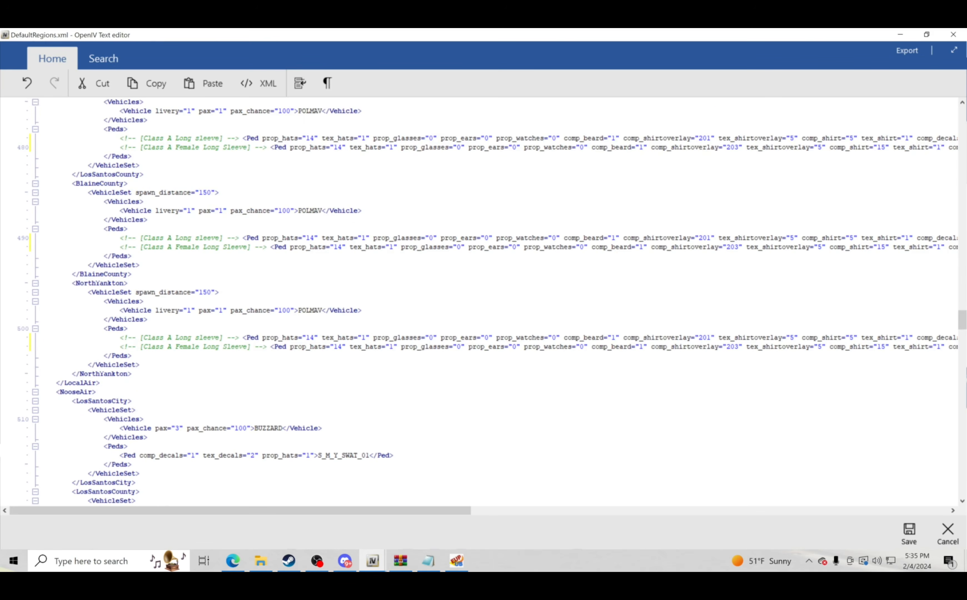
{"action": "scroll", "coordinate": [484, 302], "scroll_direction": "down", "scroll_amount": 2}
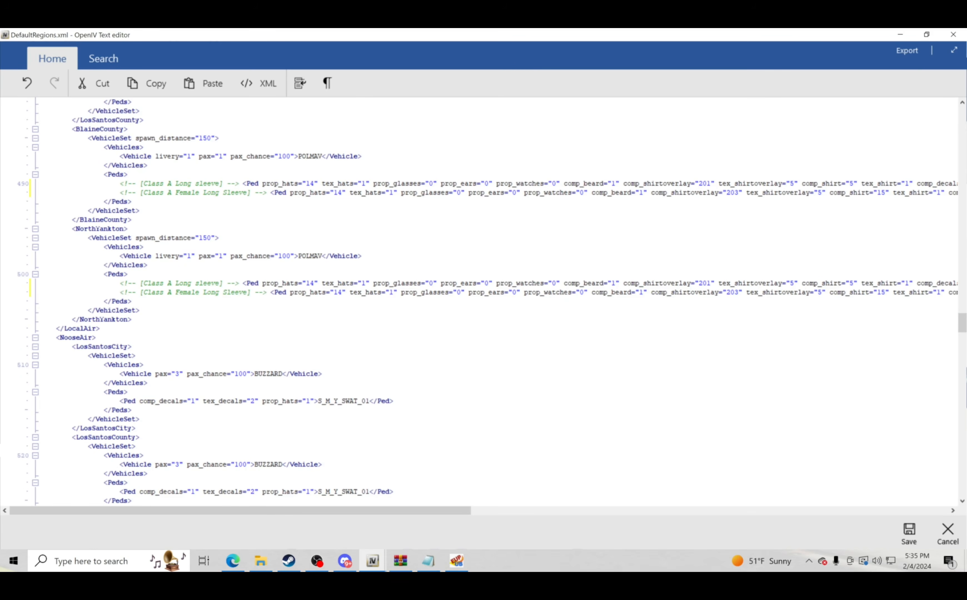
{"action": "scroll", "coordinate": [484, 301], "scroll_direction": "down", "scroll_amount": 3}
{"action": "scroll", "coordinate": [484, 302], "scroll_direction": "up", "scroll_amount": 6}
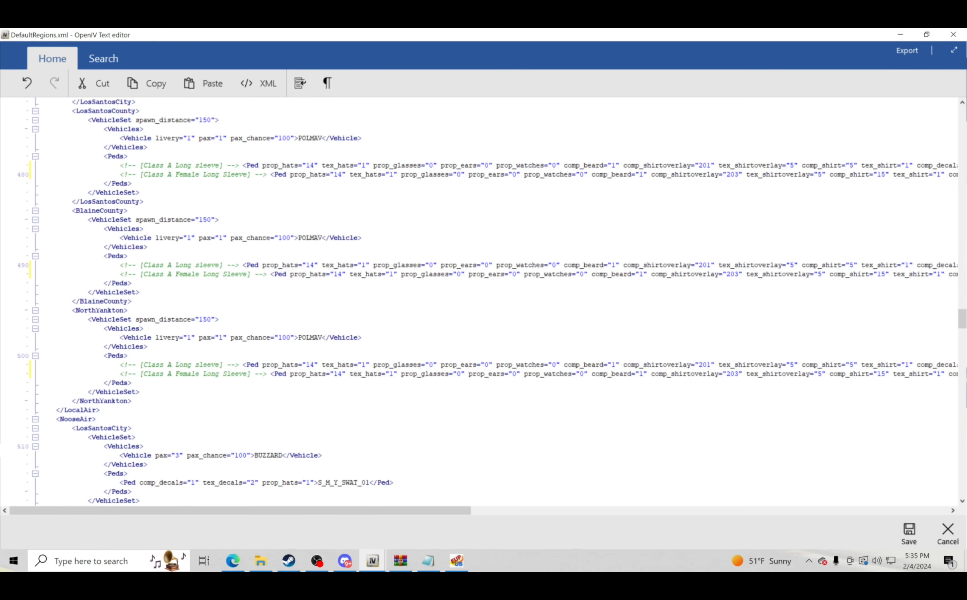
{"action": "scroll", "coordinate": [484, 302], "scroll_direction": "up", "scroll_amount": 7}
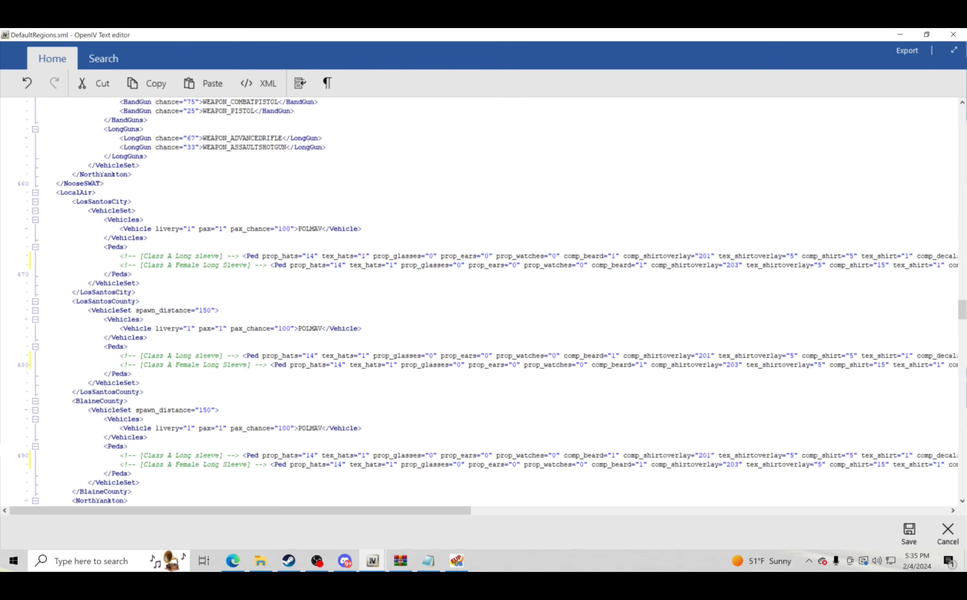
{"action": "scroll", "coordinate": [483, 302], "scroll_direction": "up", "scroll_amount": 8}
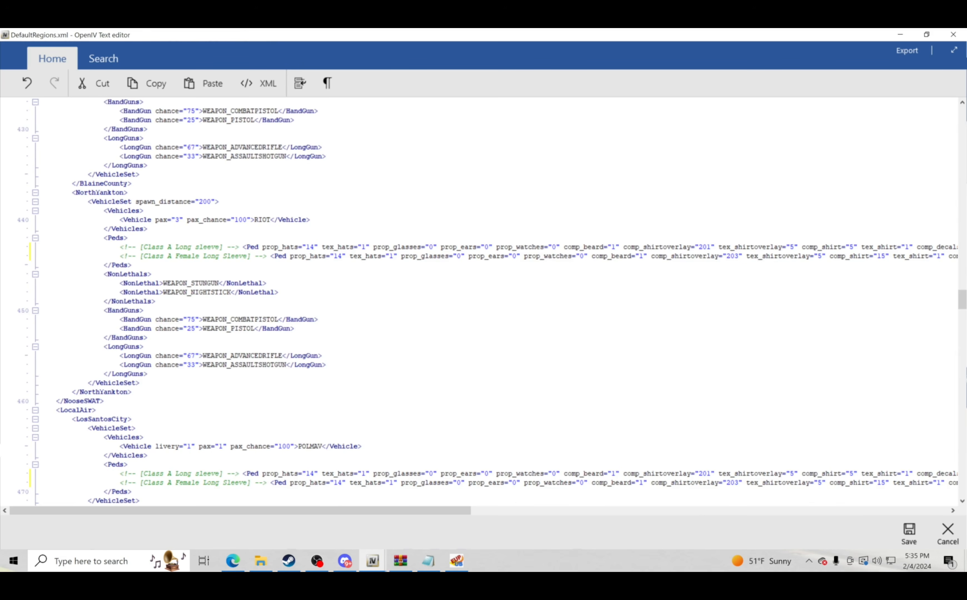
{"action": "scroll", "coordinate": [483, 302], "scroll_direction": "down", "scroll_amount": 6}
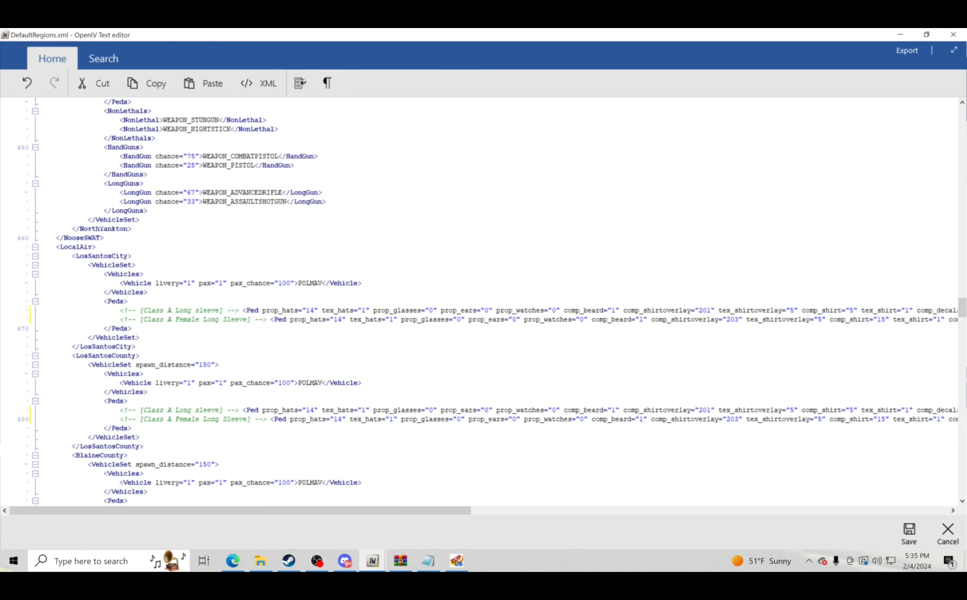
{"action": "scroll", "coordinate": [483, 302], "scroll_direction": "down", "scroll_amount": 9}
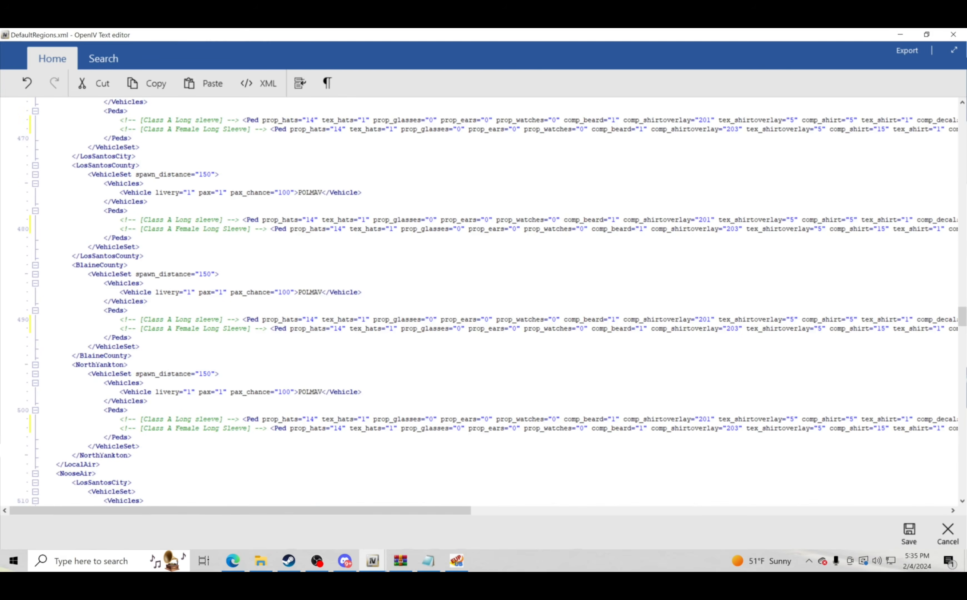
{"action": "scroll", "coordinate": [483, 302], "scroll_direction": "down", "scroll_amount": 5}
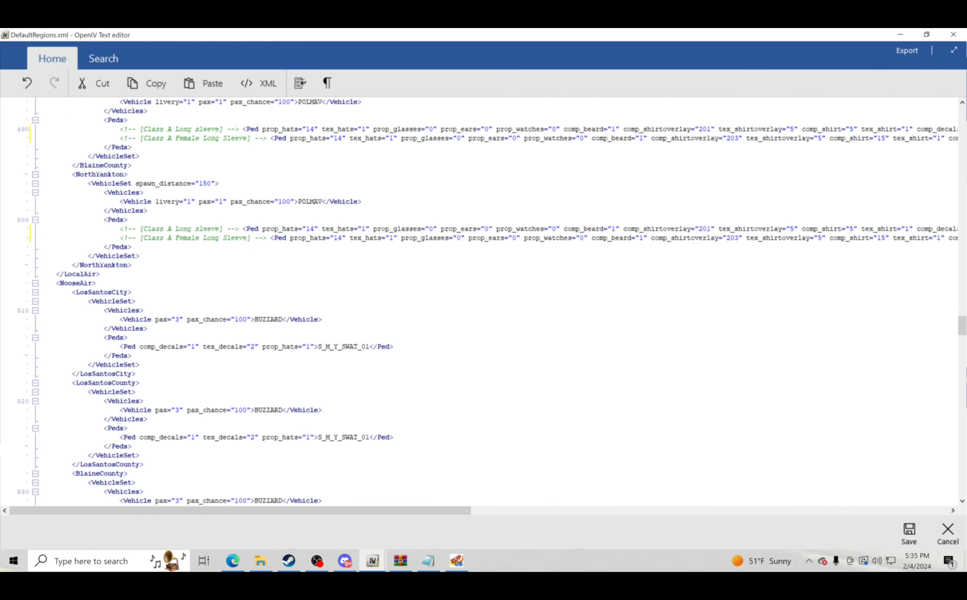
Save DefaultRegions.xml and reopen it for editing from the UltimateBackup folder
{"action": "left_click", "coordinate": [909, 534]}
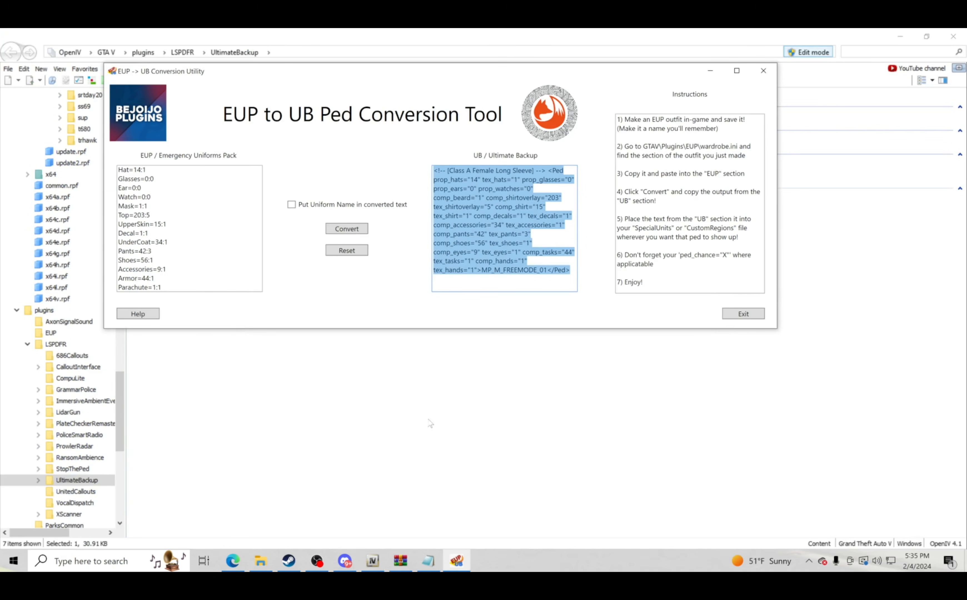
{"action": "left_click", "coordinate": [372, 561]}
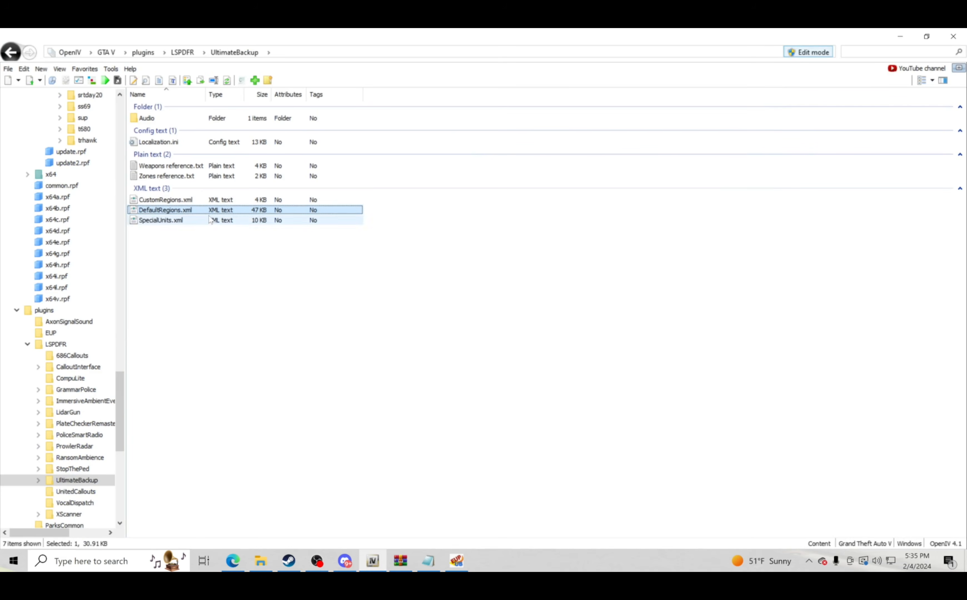
{"action": "right_click", "coordinate": [208, 210]}
{"action": "left_click", "coordinate": [230, 228]}
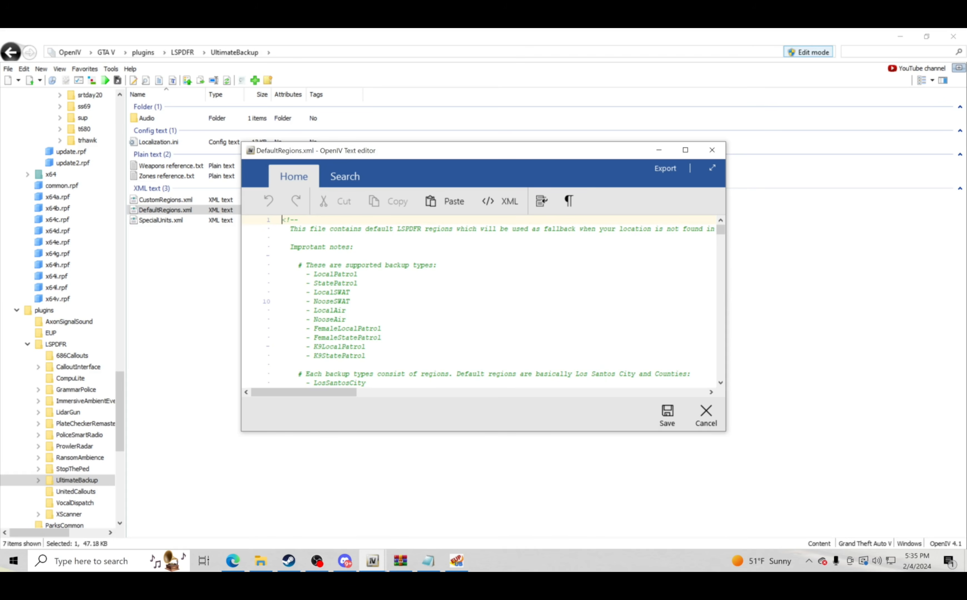
Replace the S_M_M_SNOWCOP_01 Ped line under NorthYankton in PoliceTransport with the copied Class A Long Sleeve pair
{"action": "left_click_drag", "start_coordinate": [720, 228], "coordinate": [742, 386]}
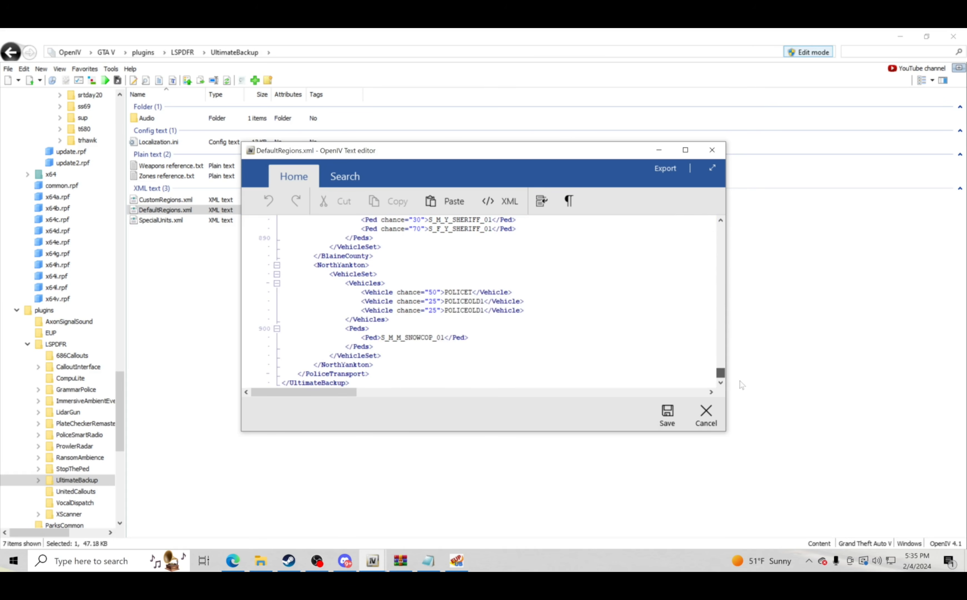
{"action": "left_click_drag", "start_coordinate": [469, 338], "coordinate": [354, 339]}
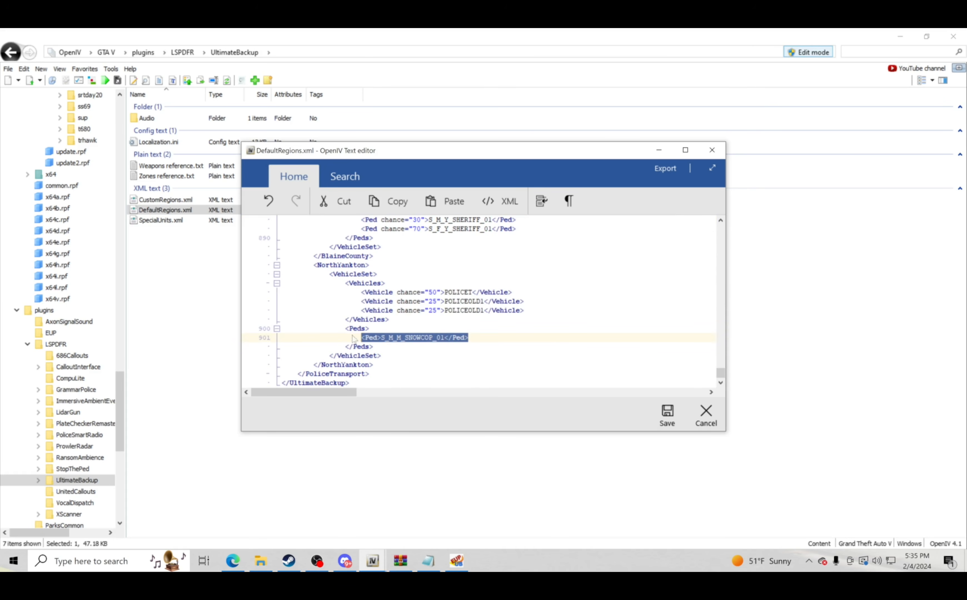
{"action": "right_click", "coordinate": [406, 342]}
{"action": "left_click", "coordinate": [432, 369]}
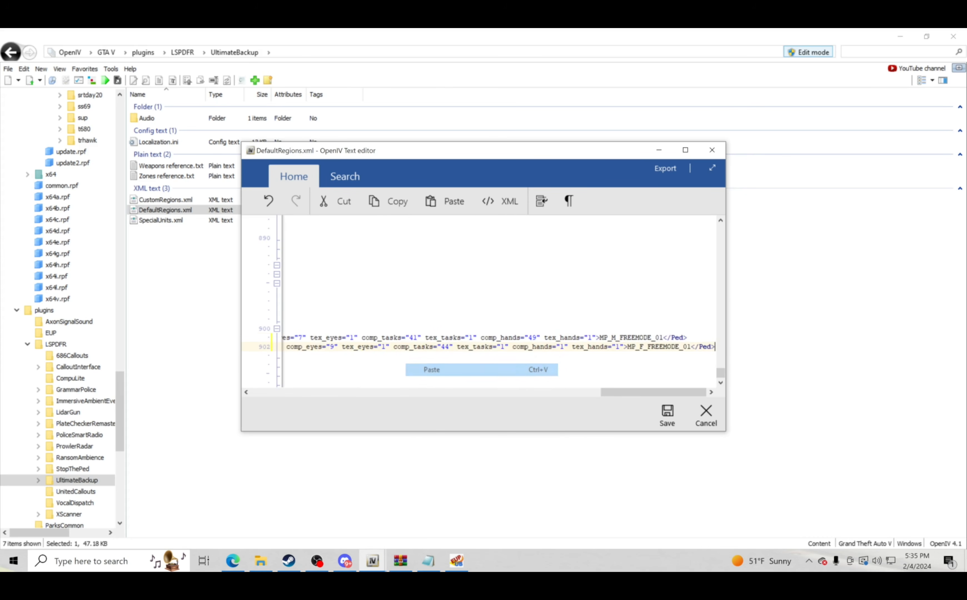
Maximize the editor and replace both sheriff Ped lines under BlaineCounty in PoliceTransport with the copied Class A Long Sleeve pair
{"action": "left_click_drag", "start_coordinate": [602, 392], "coordinate": [296, 392]}
{"action": "scroll", "coordinate": [481, 302], "scroll_direction": "up", "scroll_amount": 3}
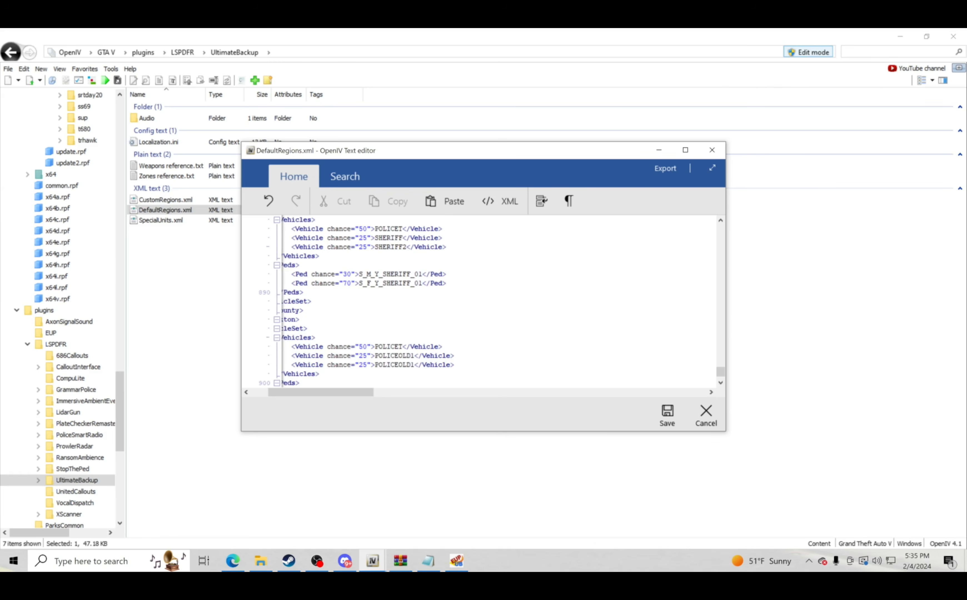
{"action": "left_click_drag", "start_coordinate": [446, 337], "coordinate": [292, 328]}
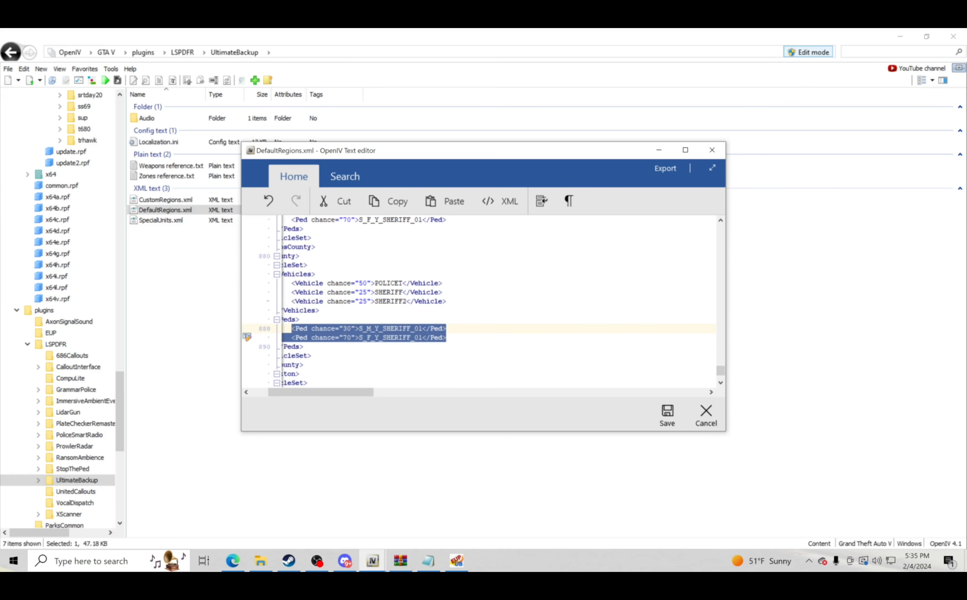
{"action": "left_click", "coordinate": [685, 150]}
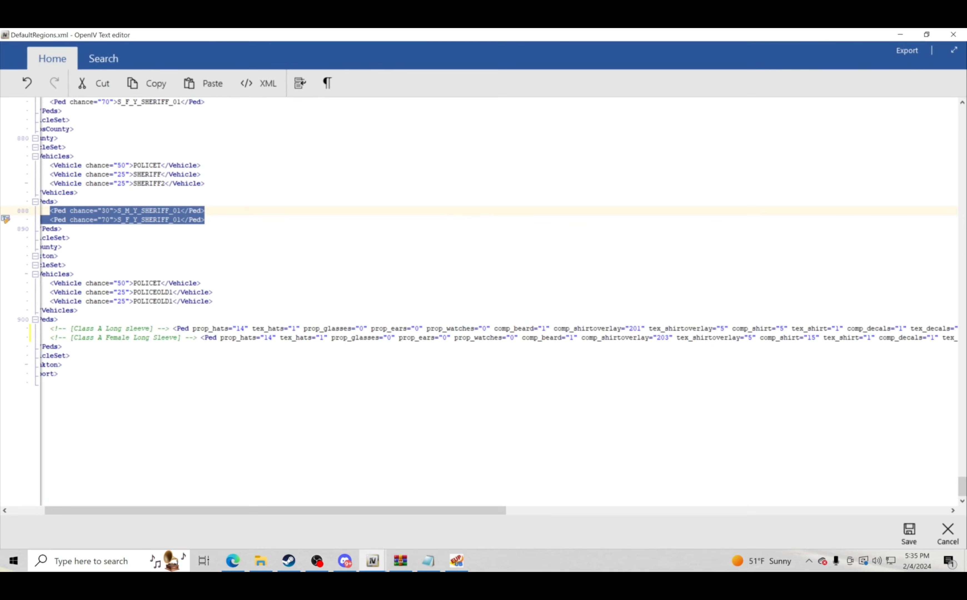
{"action": "right_click", "coordinate": [64, 214]}
{"action": "left_click", "coordinate": [91, 245]}
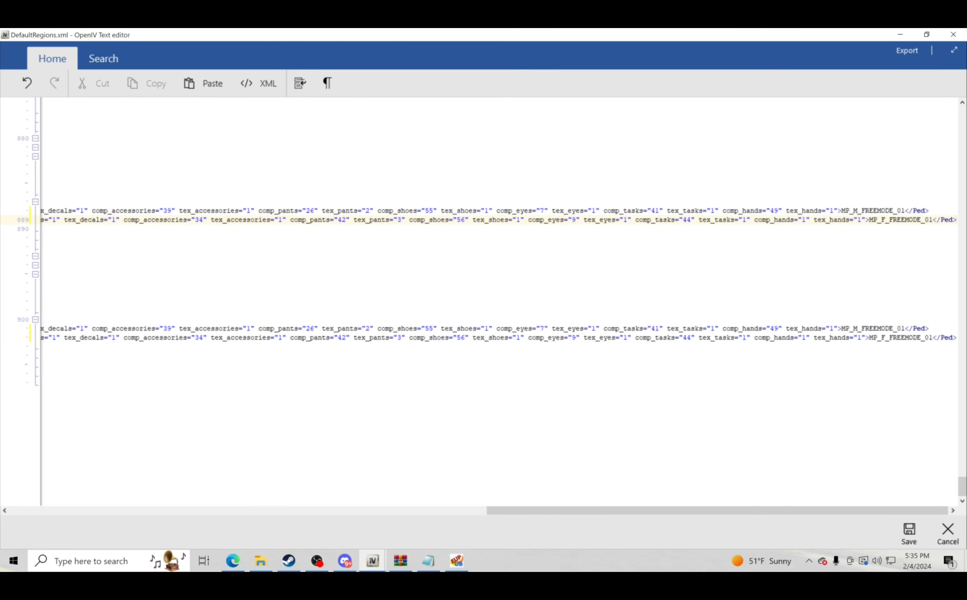
Replace both sheriff Ped lines under LosSantosCounty in PoliceTransport with the copied Class A Long Sleeve pair
{"action": "left_click_drag", "start_coordinate": [507, 511], "coordinate": [2, 447]}
{"action": "scroll", "coordinate": [102, 428], "scroll_direction": "up", "scroll_amount": 6}
{"action": "scroll", "coordinate": [487, 302], "scroll_direction": "up", "scroll_amount": 3}
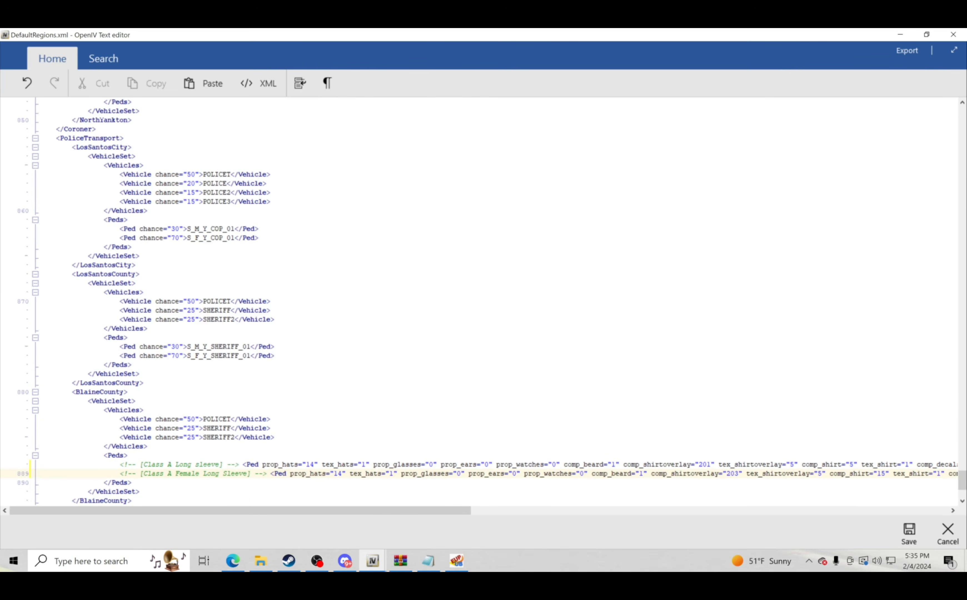
{"action": "left_click_drag", "start_coordinate": [274, 356], "coordinate": [120, 347]}
{"action": "right_click", "coordinate": [129, 350]}
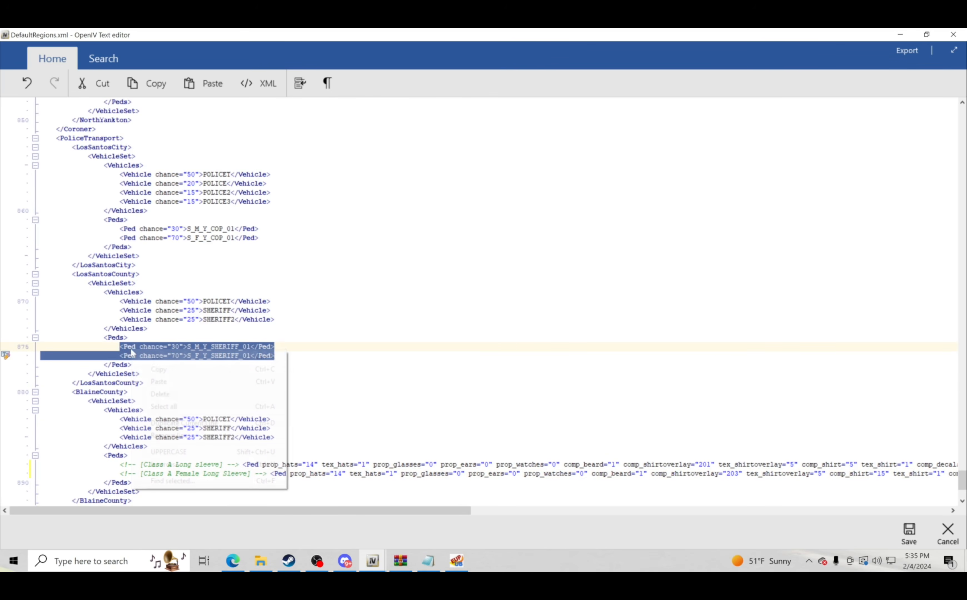
{"action": "left_click", "coordinate": [159, 381]}
{"action": "scroll", "coordinate": [24, 476], "scroll_direction": "left", "scroll_amount": 5}
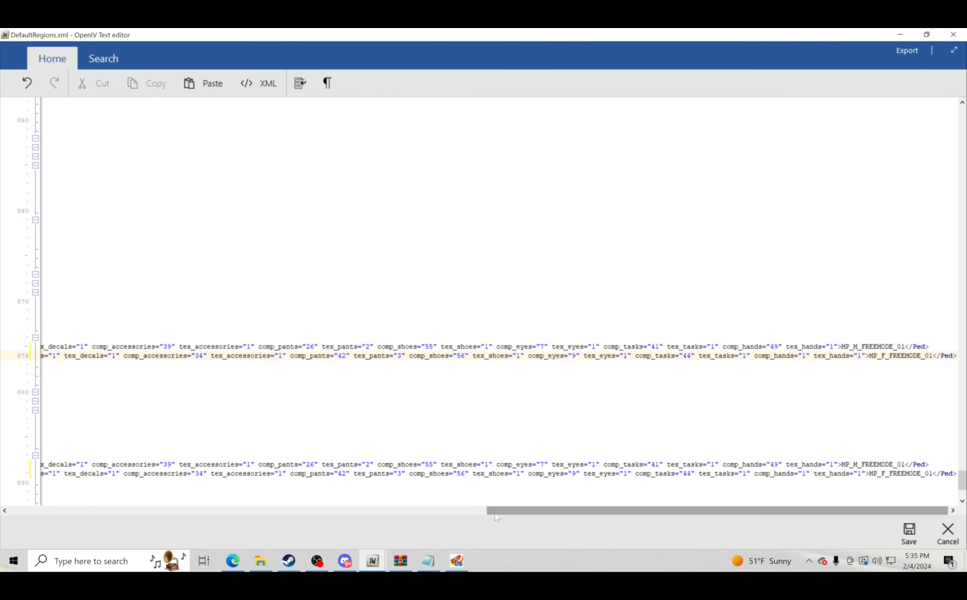
{"action": "scroll", "coordinate": [24, 476], "scroll_direction": "left", "scroll_amount": 1}
Replace the S_M_Y_COP_01 and S_F_Y_COP_01 Ped lines under LosSantosCity in PoliceTransport with the copied Class A Long Sleeve pair
{"action": "scroll", "coordinate": [25, 477], "scroll_direction": "up", "scroll_amount": 3}
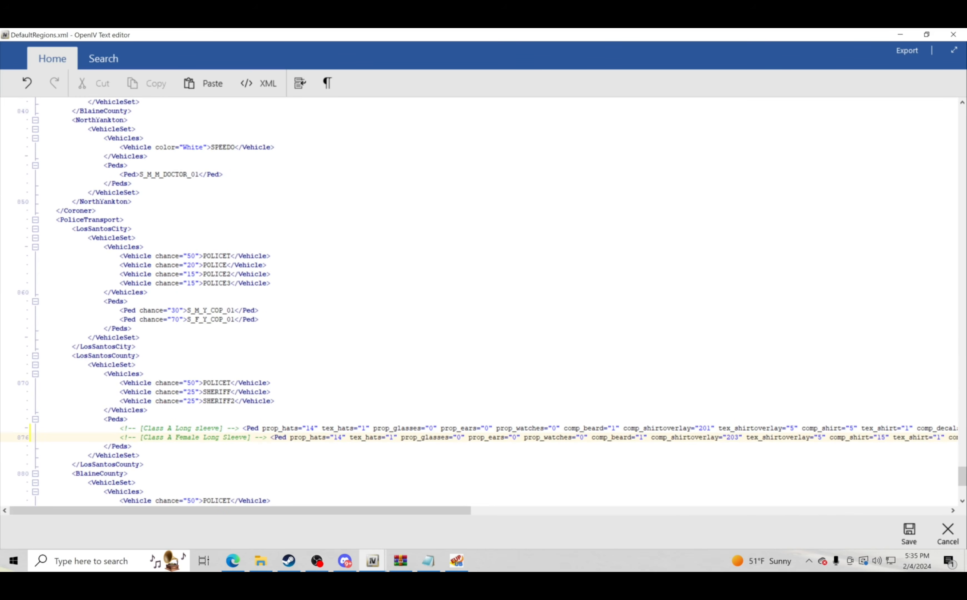
{"action": "left_click_drag", "start_coordinate": [258, 320], "coordinate": [123, 310]}
{"action": "right_click", "coordinate": [128, 312]}
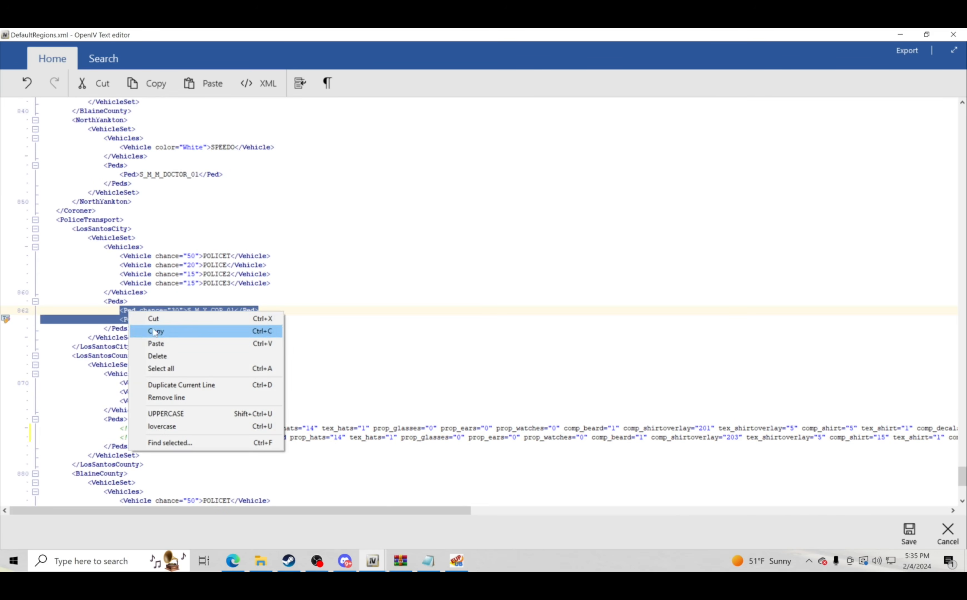
{"action": "left_click", "coordinate": [159, 344]}
{"action": "left_click_drag", "start_coordinate": [511, 512], "coordinate": [175, 473]}
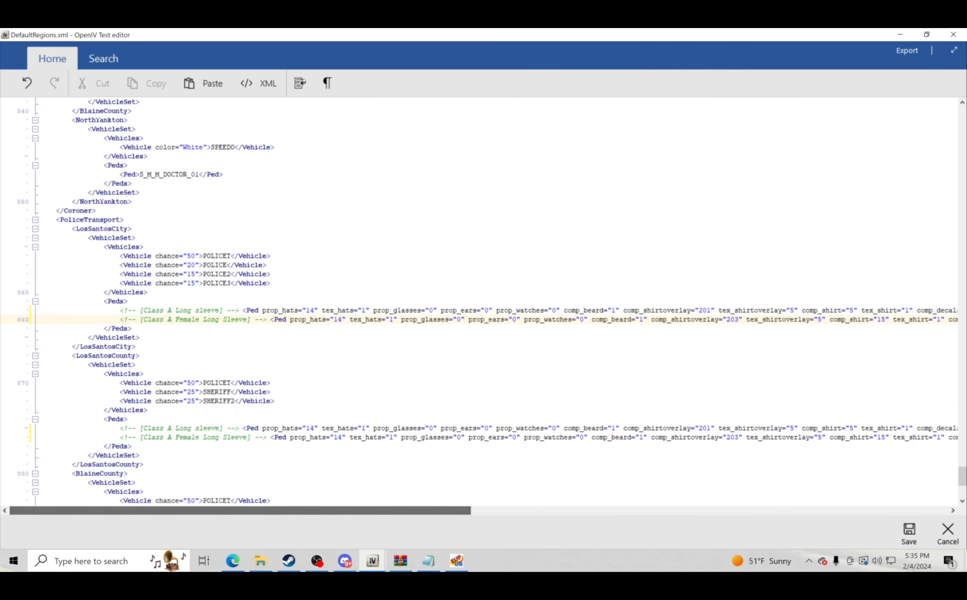
Examine the Ped entries for each region in the Coroner, FireTruck and Ambulance sections
{"action": "scroll", "coordinate": [175, 473], "scroll_direction": "up", "scroll_amount": 6}
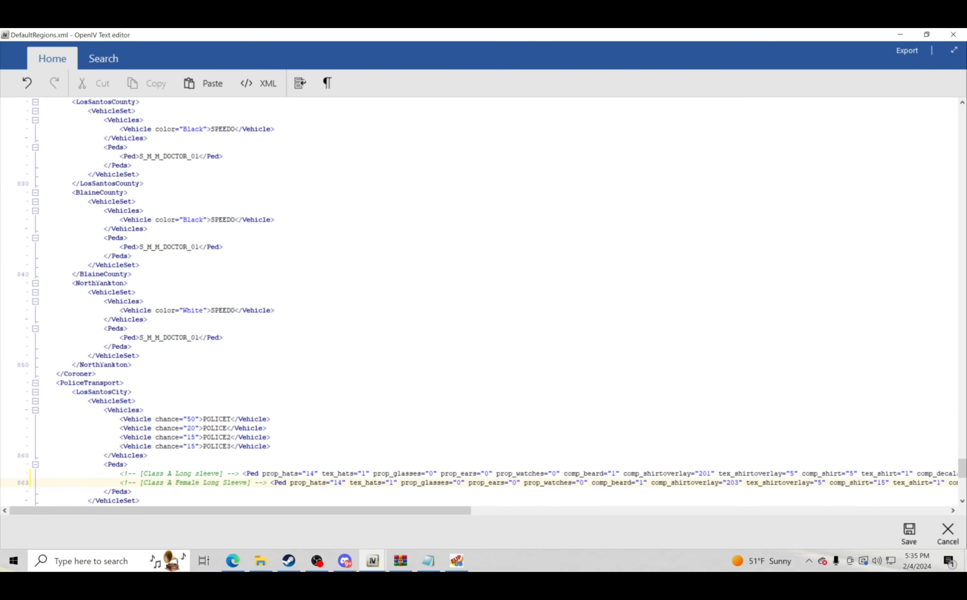
{"action": "scroll", "coordinate": [477, 302], "scroll_direction": "up", "scroll_amount": 2}
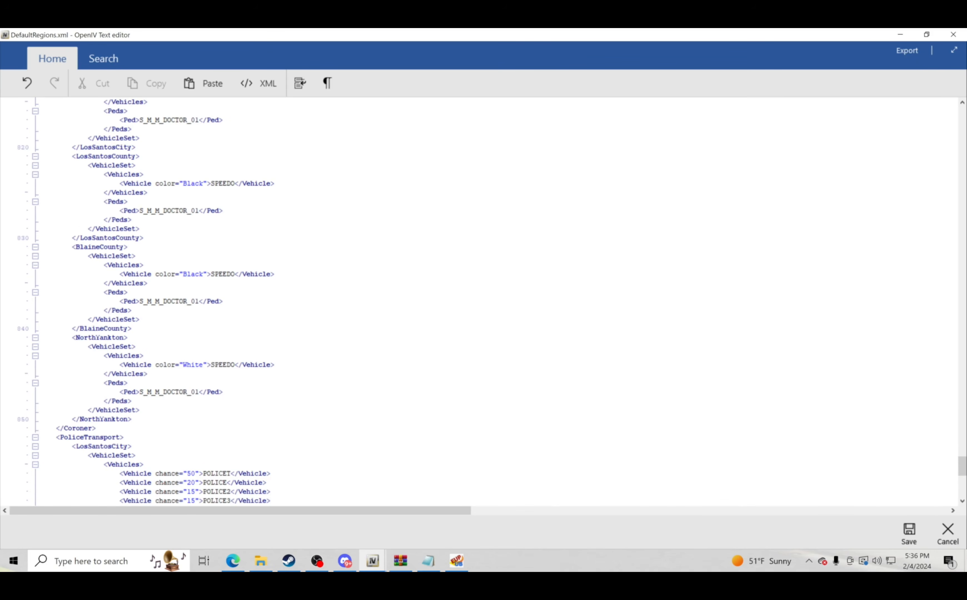
{"action": "scroll", "coordinate": [476, 301], "scroll_direction": "up", "scroll_amount": 2}
{"action": "scroll", "coordinate": [476, 302], "scroll_direction": "down", "scroll_amount": 1}
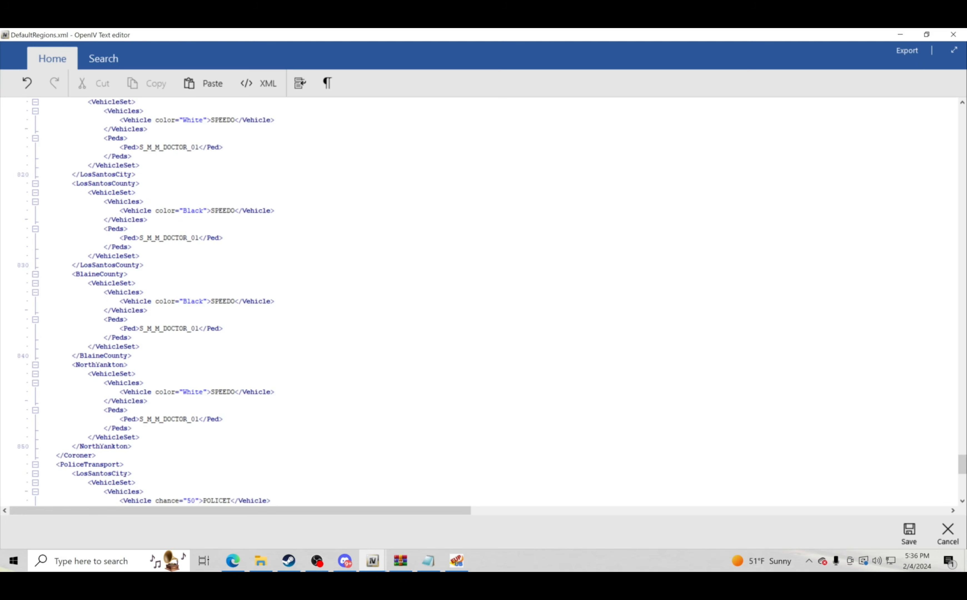
{"action": "left_click_drag", "start_coordinate": [221, 419], "coordinate": [120, 420]}
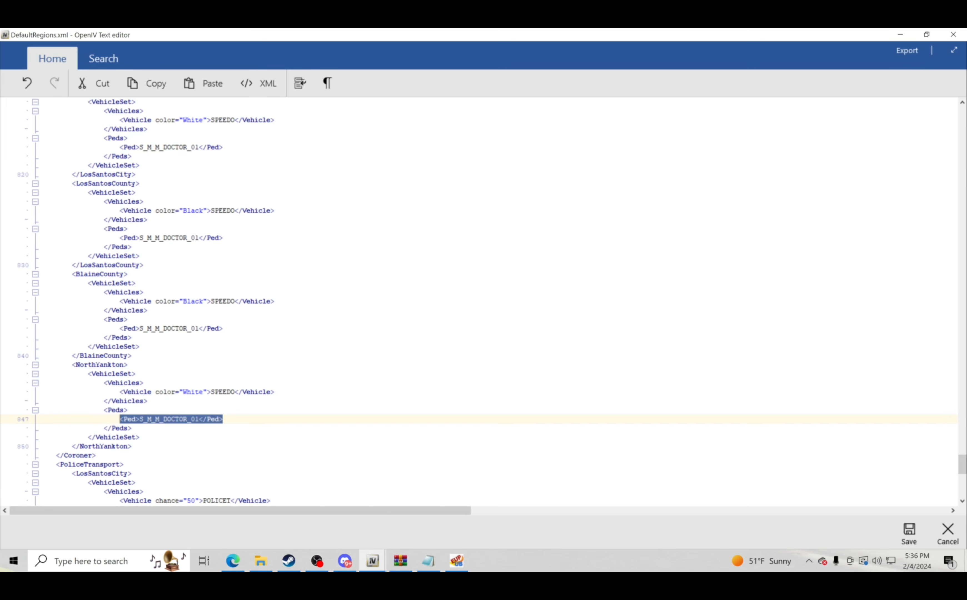
{"action": "left_click", "coordinate": [223, 419]}
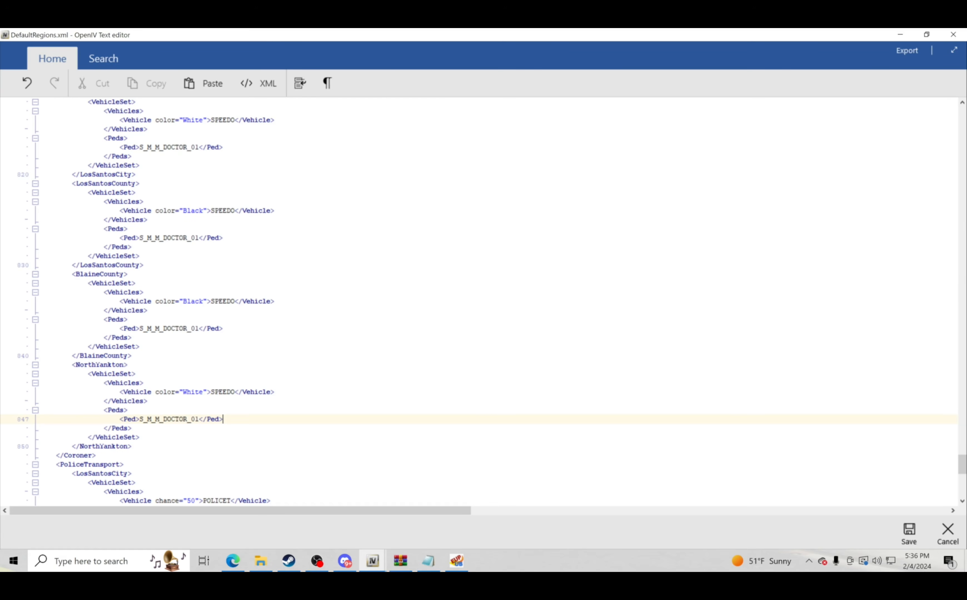
{"action": "scroll", "coordinate": [492, 302], "scroll_direction": "up", "scroll_amount": 7}
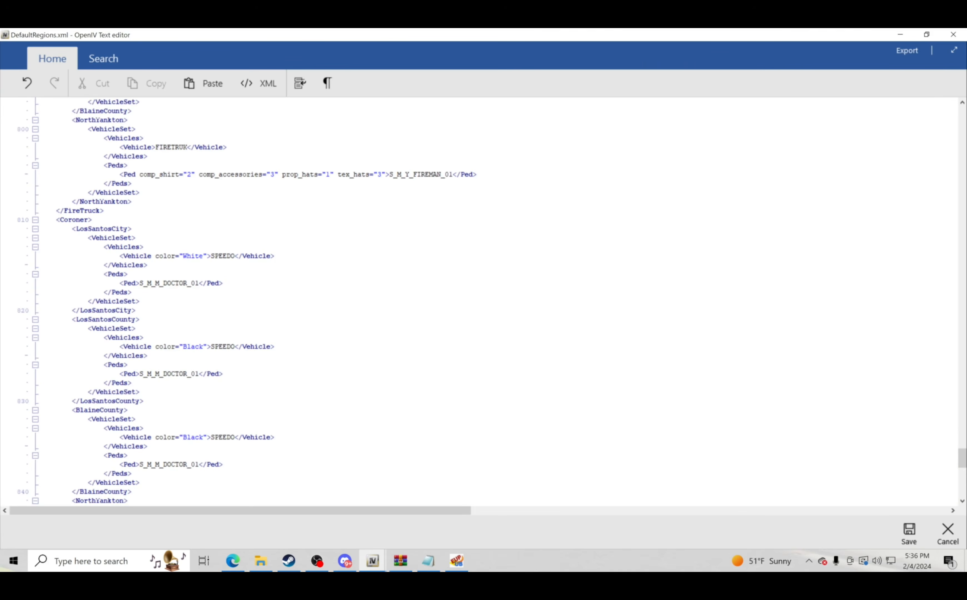
{"action": "scroll", "coordinate": [492, 301], "scroll_direction": "up", "scroll_amount": 8}
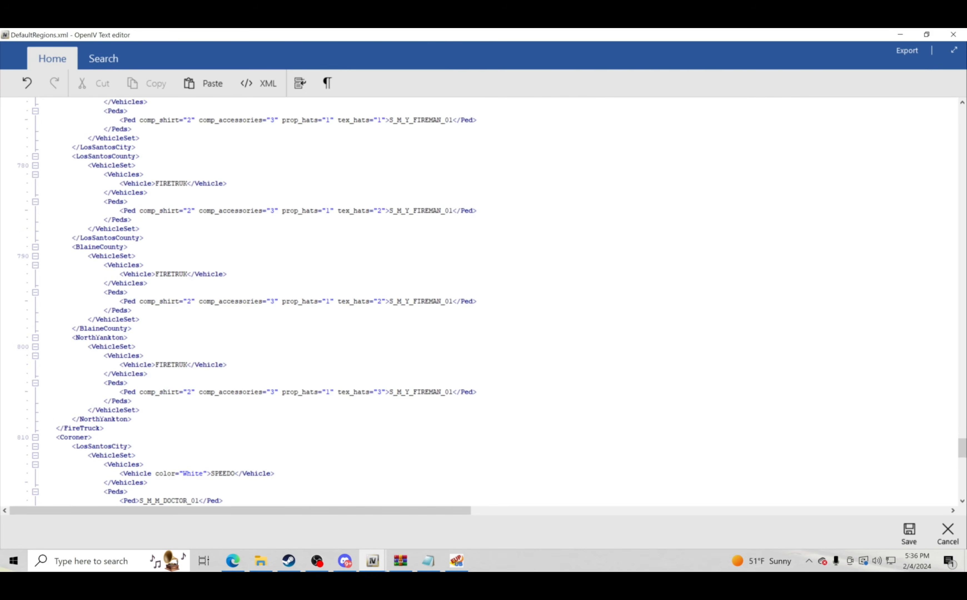
{"action": "scroll", "coordinate": [492, 302], "scroll_direction": "up", "scroll_amount": 9}
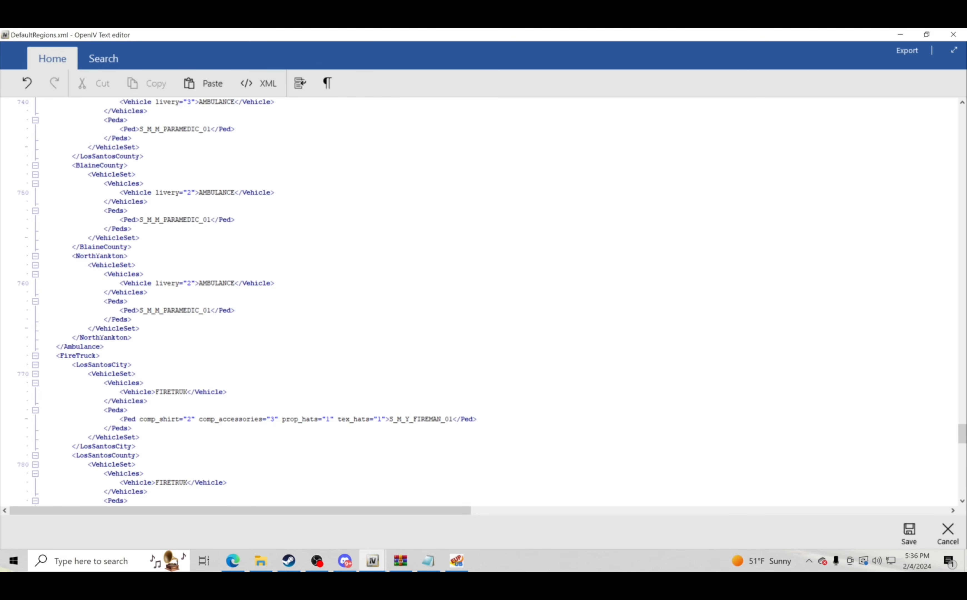
{"action": "scroll", "coordinate": [492, 302], "scroll_direction": "up", "scroll_amount": 4}
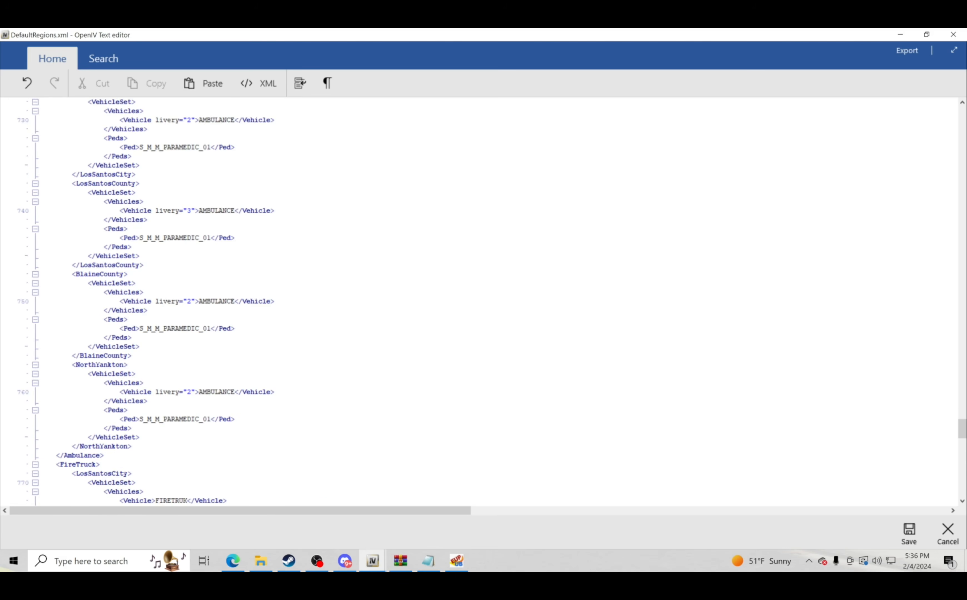
Replace the S_M_Y_HWAYCOP_01 Ped line under NorthYankton in K9StatePatrol with the copied Class A Long Sleeve pair
{"action": "scroll", "coordinate": [483, 301], "scroll_direction": "up", "scroll_amount": 4}
{"action": "scroll", "coordinate": [492, 301], "scroll_direction": "up", "scroll_amount": 9}
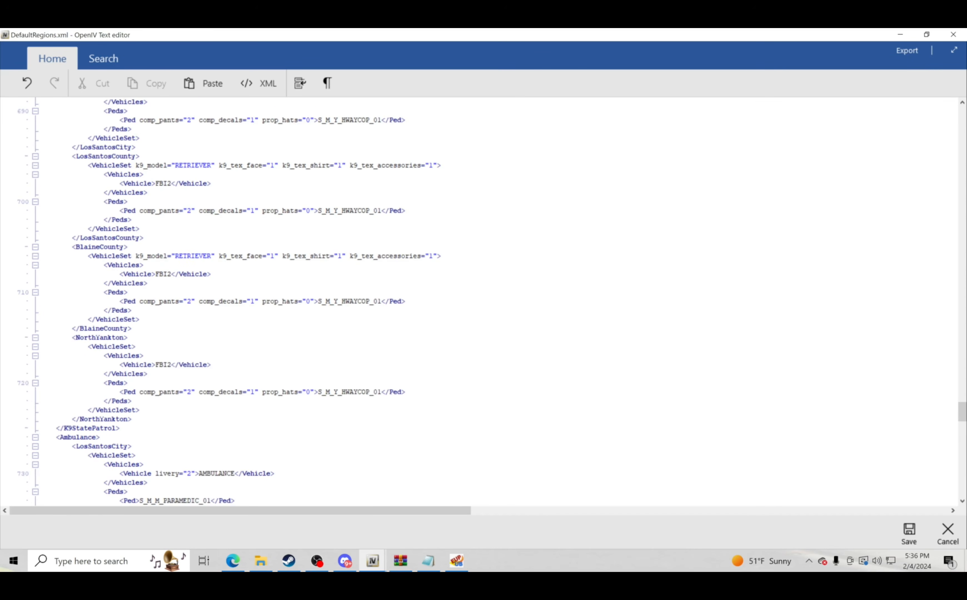
{"action": "left_click_drag", "start_coordinate": [405, 392], "coordinate": [120, 392]}
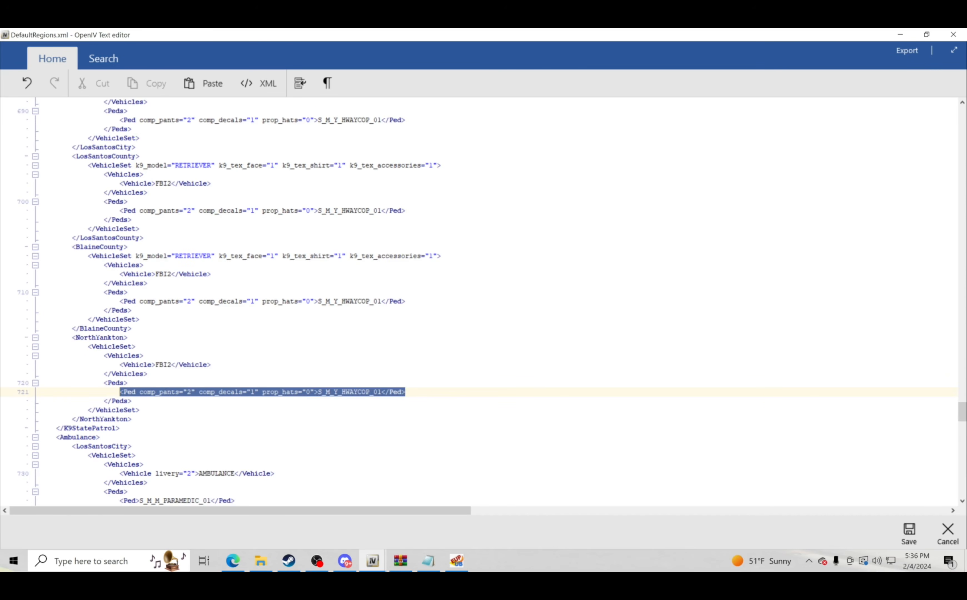
{"action": "right_click", "coordinate": [135, 393]}
{"action": "left_click", "coordinate": [162, 424]}
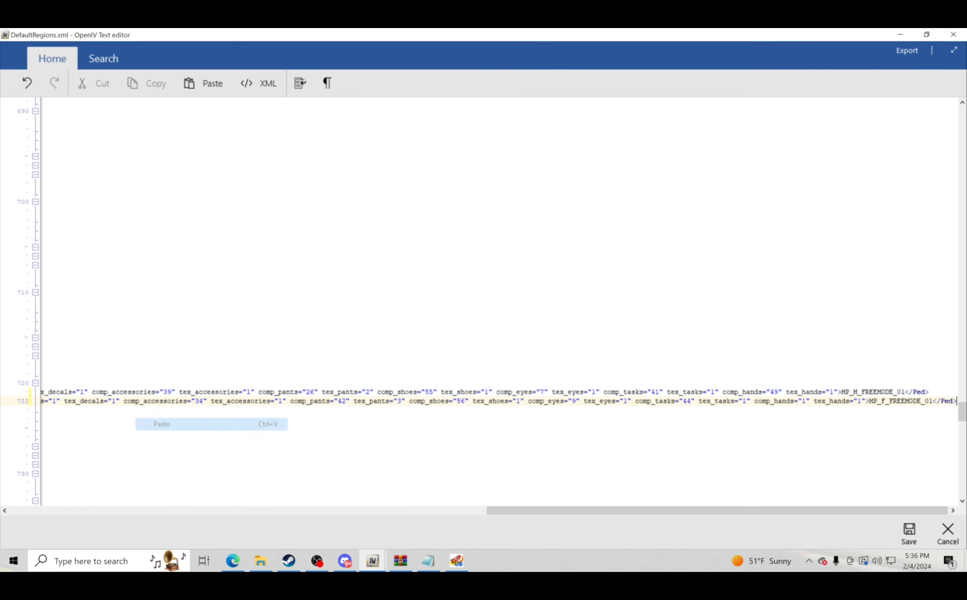
{"action": "left_click_drag", "start_coordinate": [503, 510], "coordinate": [16, 502]}
Replace the S_M_Y_HWAYCOP_01 Ped line under BlaineCounty in K9StatePatrol with the copied Class A Long Sleeve pair
{"action": "scroll", "coordinate": [476, 302], "scroll_direction": "up", "scroll_amount": 3}
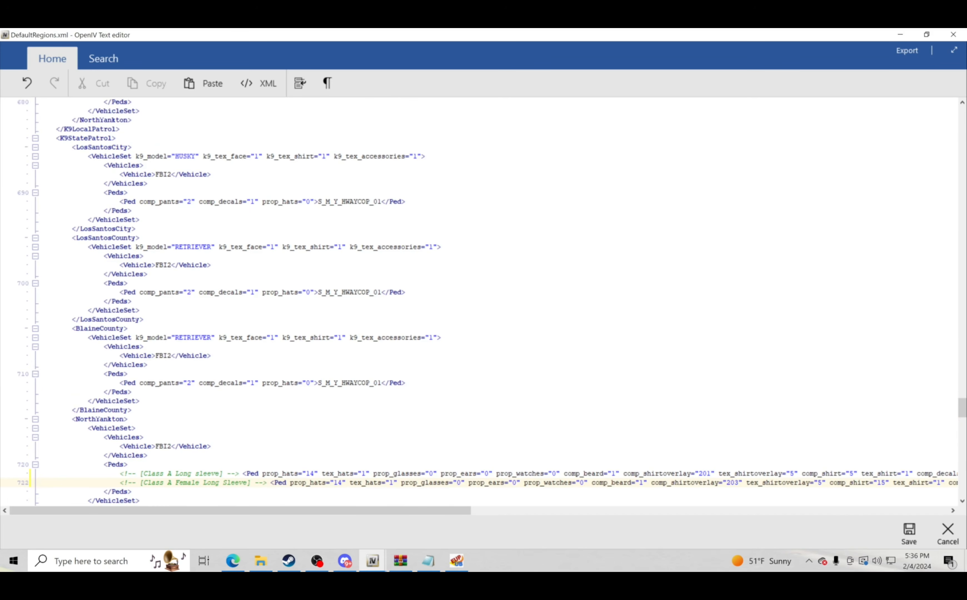
{"action": "left_click_drag", "start_coordinate": [405, 383], "coordinate": [120, 383]}
{"action": "right_click", "coordinate": [139, 385]}
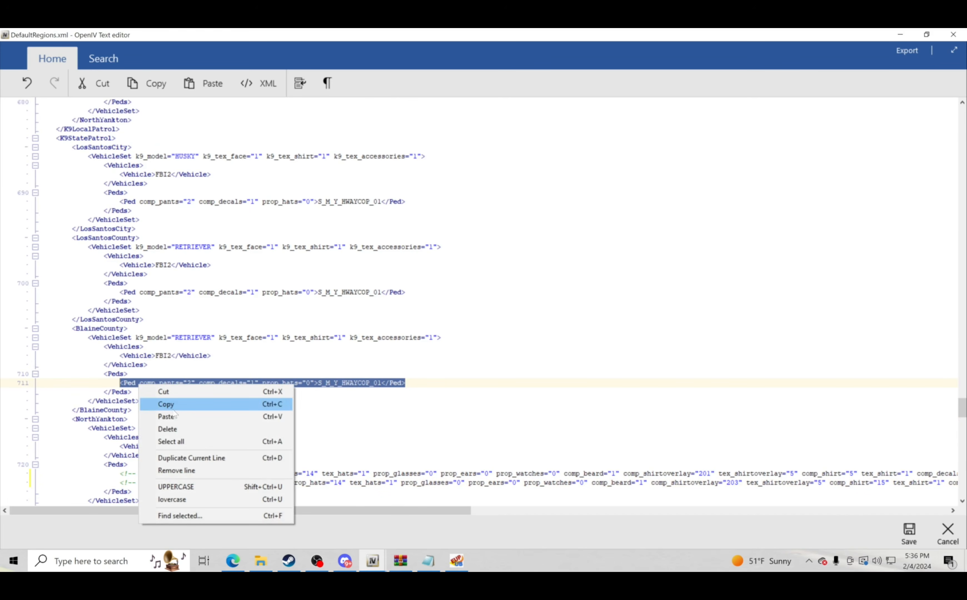
{"action": "left_click", "coordinate": [167, 416]}
{"action": "left_click_drag", "start_coordinate": [497, 511], "coordinate": [2, 514]}
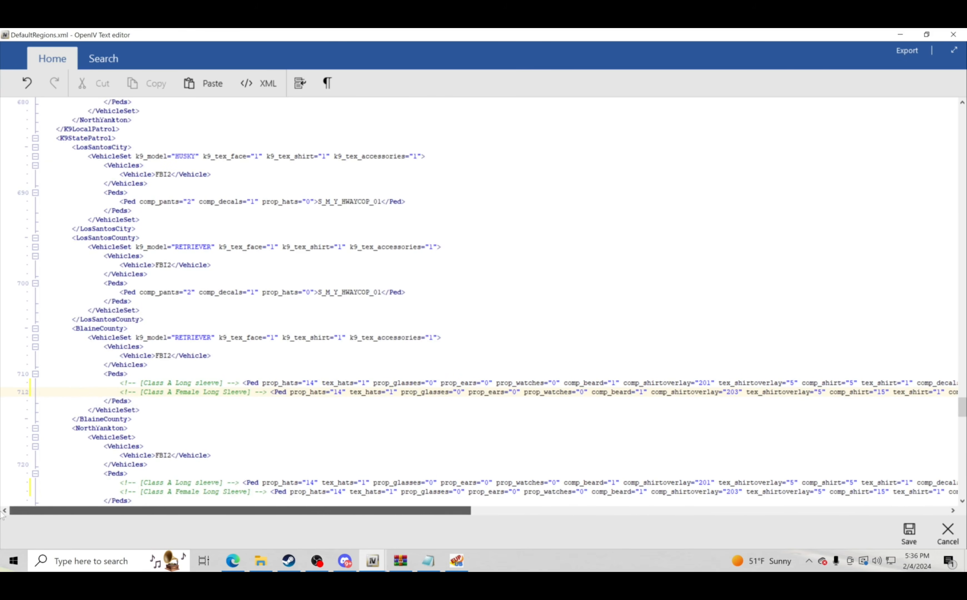
Replace the S_M_Y_HWAYCOP_01 Ped line under LosSantosCounty in K9StatePatrol with the copied Class A Long Sleeve pair
{"action": "scroll", "coordinate": [477, 302], "scroll_direction": "up", "scroll_amount": 3}
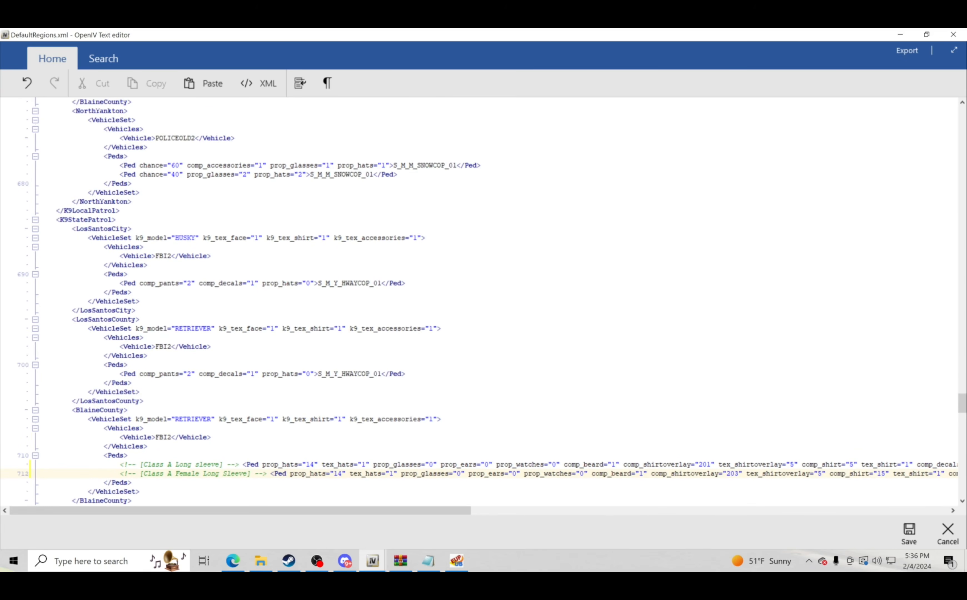
{"action": "left_click_drag", "start_coordinate": [406, 374], "coordinate": [120, 381]}
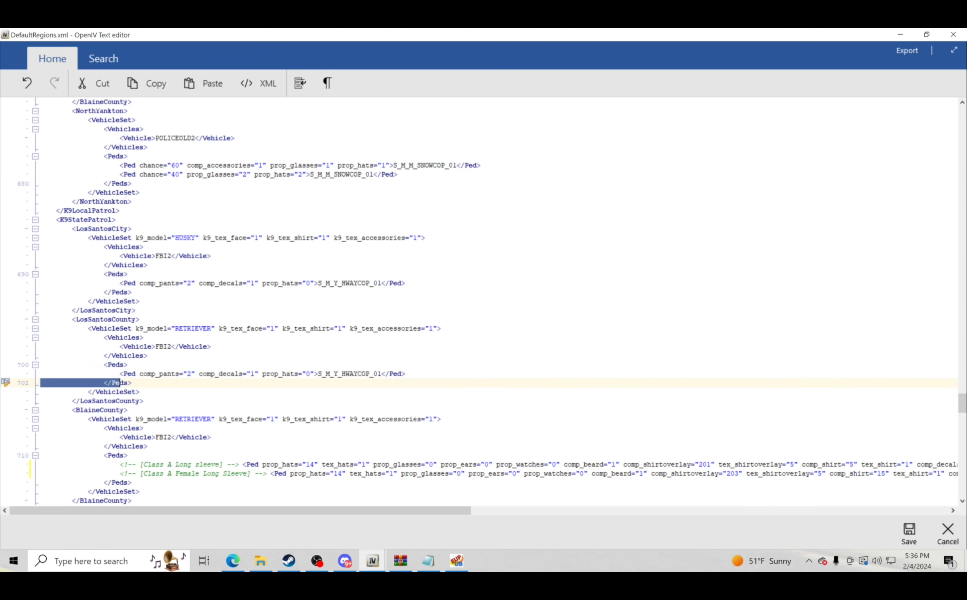
{"action": "left_click", "coordinate": [409, 374]}
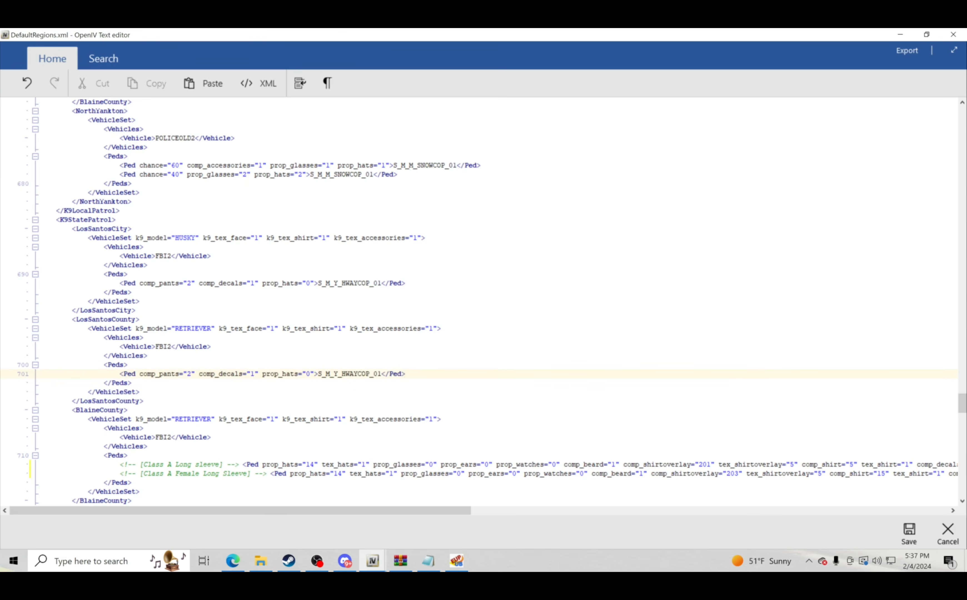
{"action": "left_click_drag", "start_coordinate": [119, 374], "coordinate": [404, 374]}
{"action": "right_click", "coordinate": [403, 375]}
{"action": "left_click", "coordinate": [436, 405]}
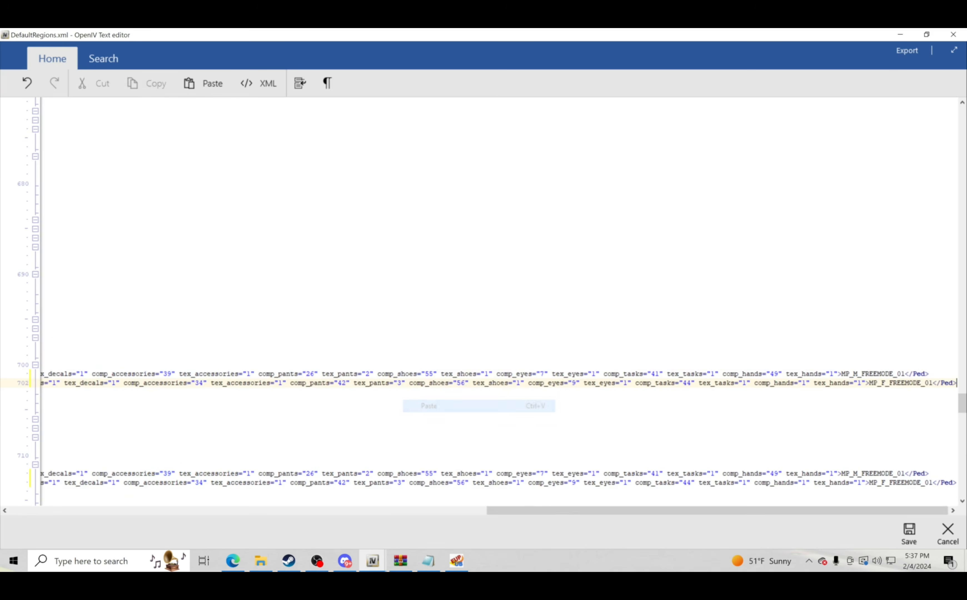
{"action": "scroll", "coordinate": [50, 484], "scroll_direction": "left", "scroll_amount": 10}
{"action": "scroll", "coordinate": [49, 485], "scroll_direction": "left", "scroll_amount": 2}
Replace the S_M_Y_HWAYCOP_01 Ped line under LosSantosCity in K9StatePatrol with the copied Class A Long Sleeve pair
{"action": "scroll", "coordinate": [50, 484], "scroll_direction": "up", "scroll_amount": 4}
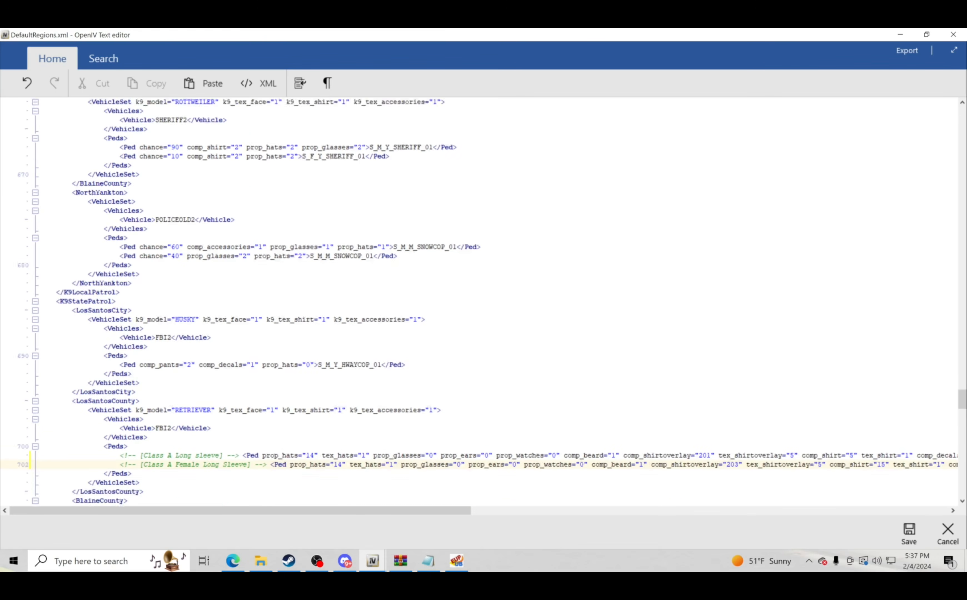
{"action": "left_click_drag", "start_coordinate": [405, 392], "coordinate": [120, 392]}
{"action": "right_click", "coordinate": [135, 394]}
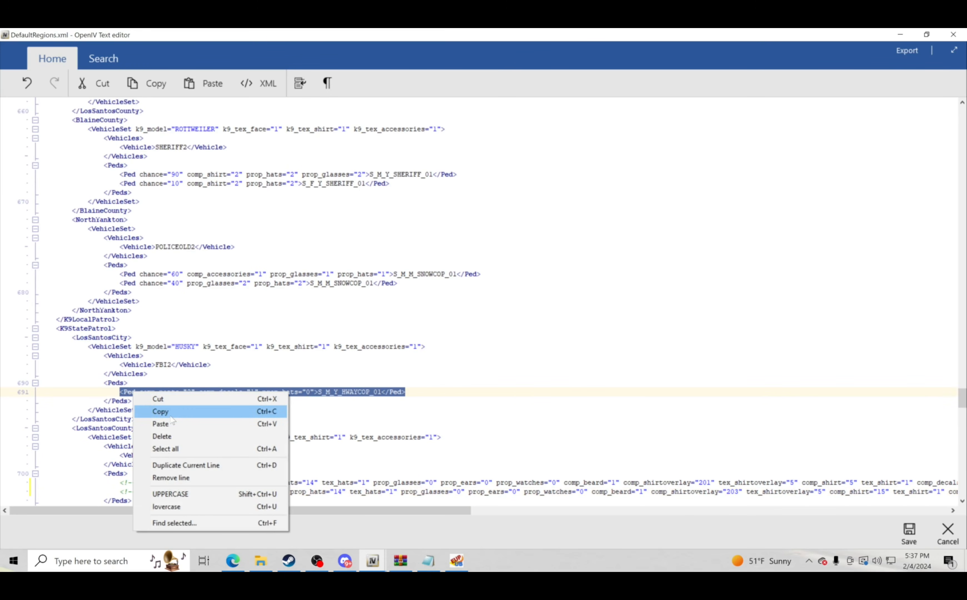
{"action": "left_click", "coordinate": [160, 424]}
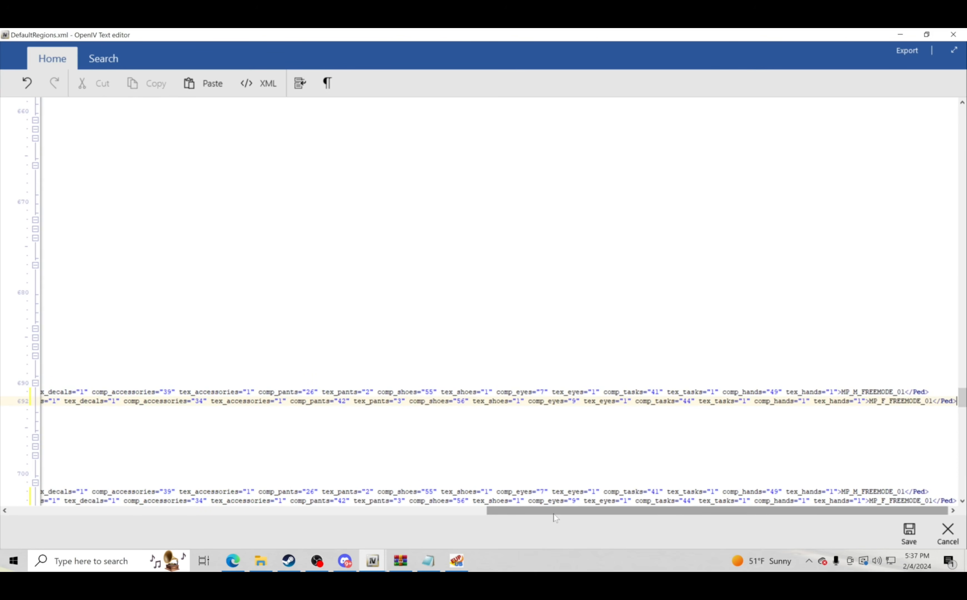
{"action": "left_click_drag", "start_coordinate": [496, 511], "coordinate": [19, 511]}
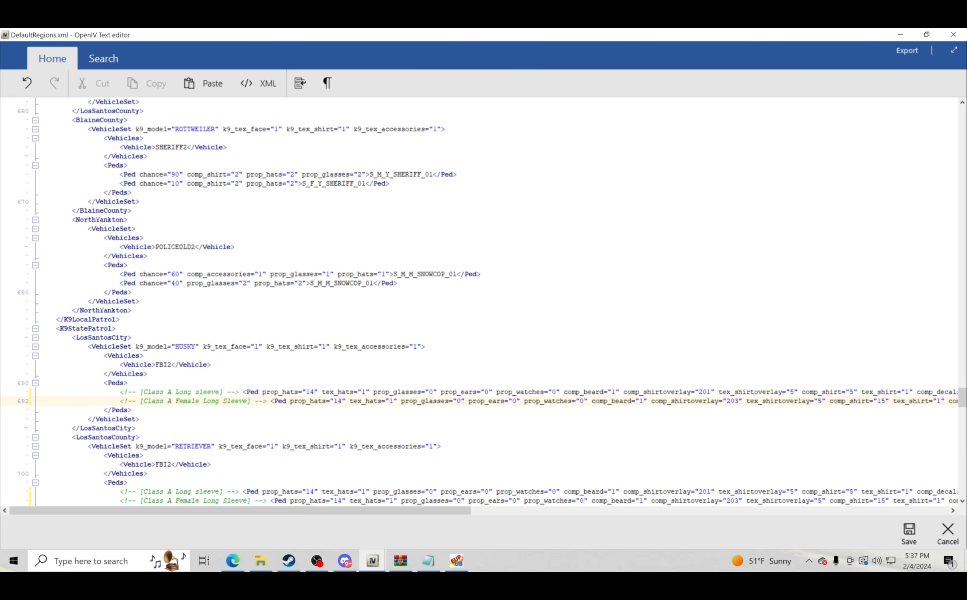
Replace both S_M_M_SNOWCOP_01 Ped lines under NorthYankton in K9LocalPatrol with the copied Class A Long Sleeve pair
{"action": "left_click_drag", "start_coordinate": [397, 283], "coordinate": [123, 274]}
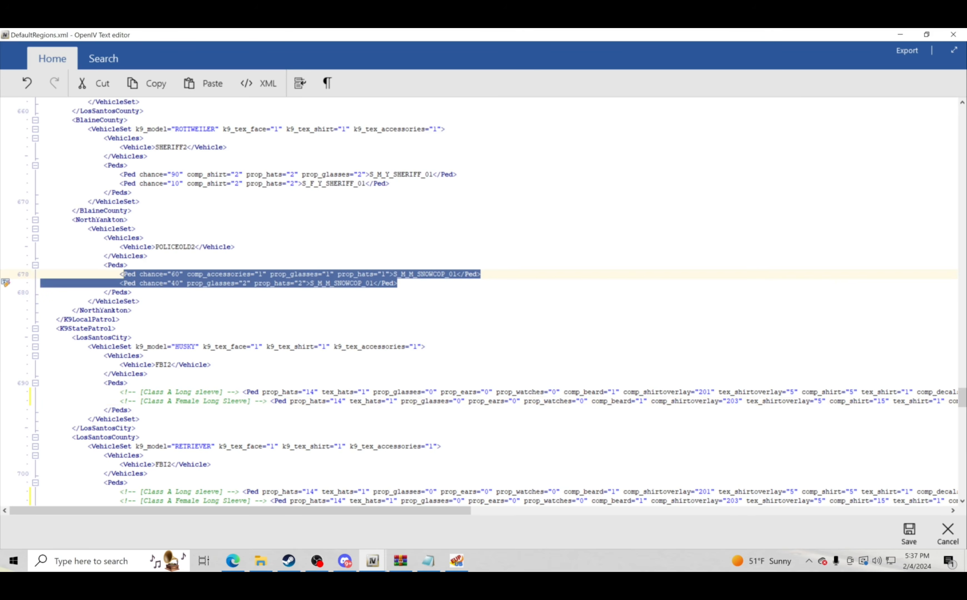
{"action": "right_click", "coordinate": [131, 276]}
{"action": "left_click", "coordinate": [216, 309]}
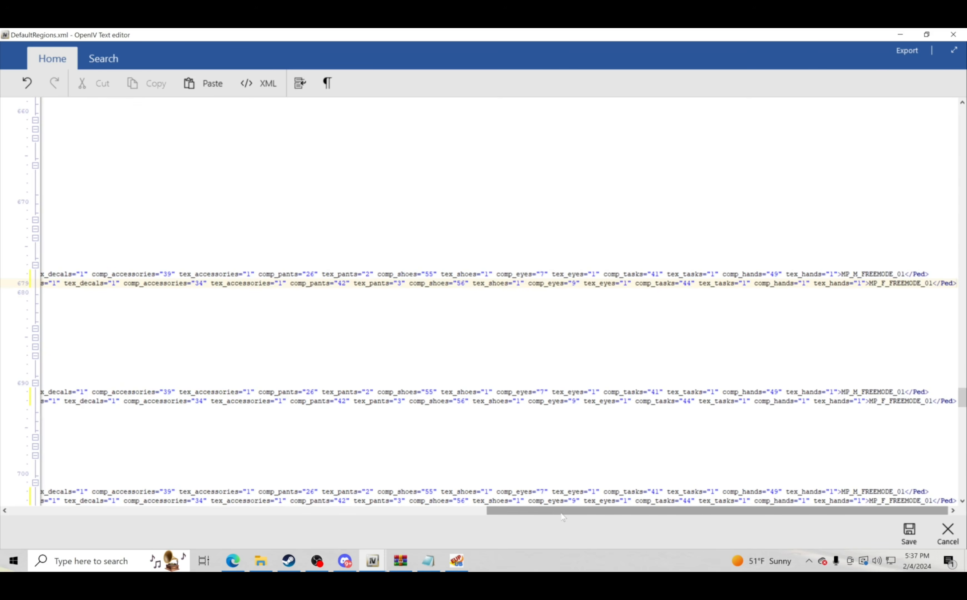
{"action": "left_click_drag", "start_coordinate": [563, 512], "coordinate": [85, 512]}
Replace both sheriff Ped lines under BlaineCounty in K9LocalPatrol with the copied Class A Long Sleeve pair
{"action": "scroll", "coordinate": [476, 302], "scroll_direction": "up", "scroll_amount": 5}
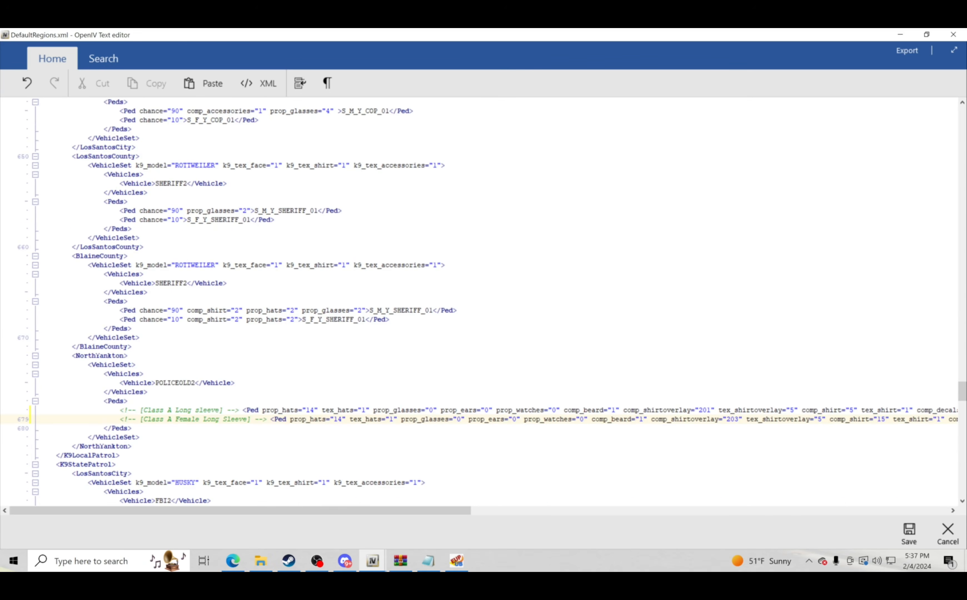
{"action": "left_click_drag", "start_coordinate": [390, 320], "coordinate": [6, 317]}
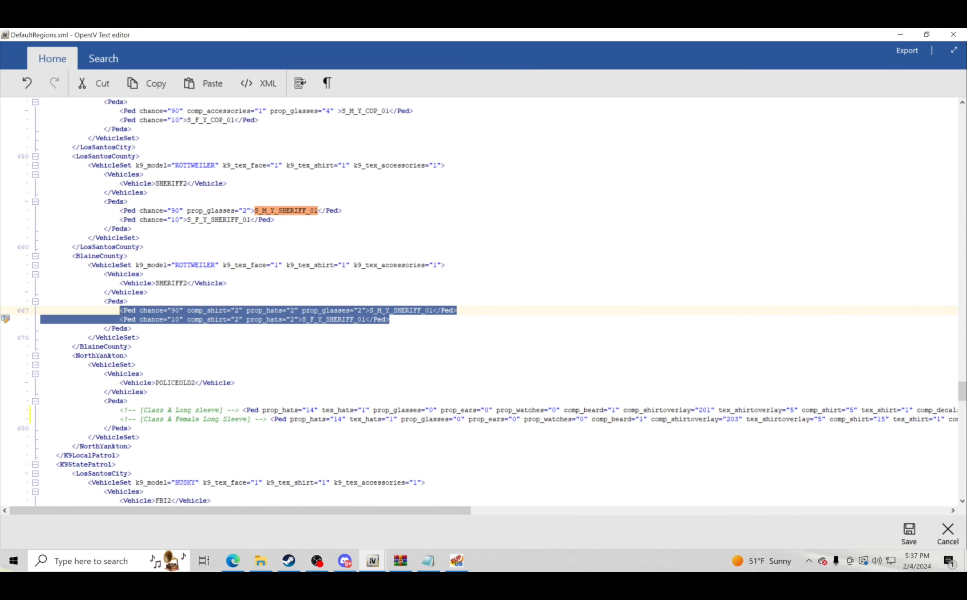
{"action": "right_click", "coordinate": [139, 319]}
{"action": "left_click", "coordinate": [194, 348]}
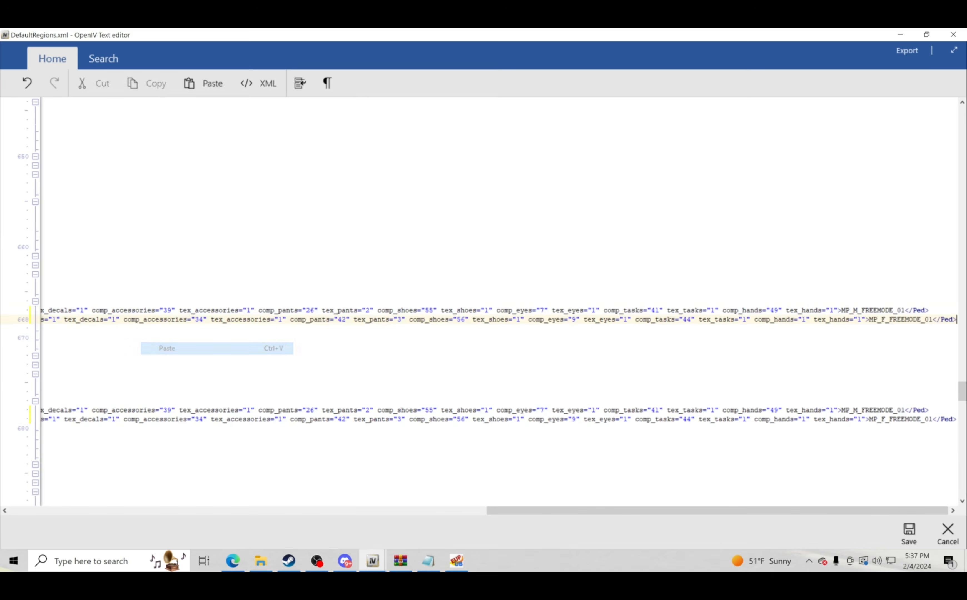
{"action": "left_click_drag", "start_coordinate": [640, 512], "coordinate": [150, 480]}
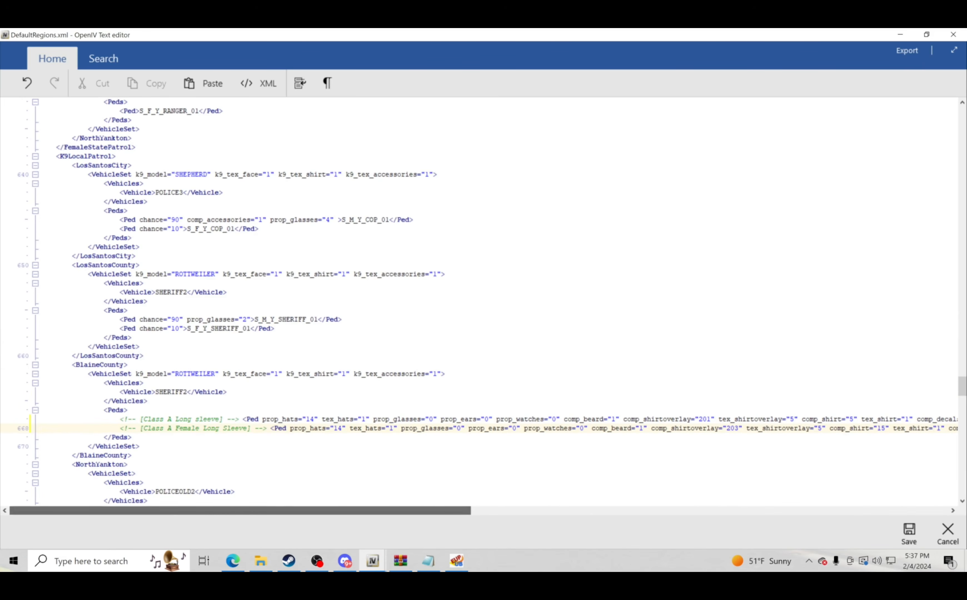
Replace both sheriff Ped lines under LosSantosCounty in K9LocalPatrol with the copied Class A Long Sleeve pair
{"action": "scroll", "coordinate": [150, 476], "scroll_direction": "up", "scroll_amount": 3}
{"action": "left_click_drag", "start_coordinate": [274, 410], "coordinate": [121, 401]}
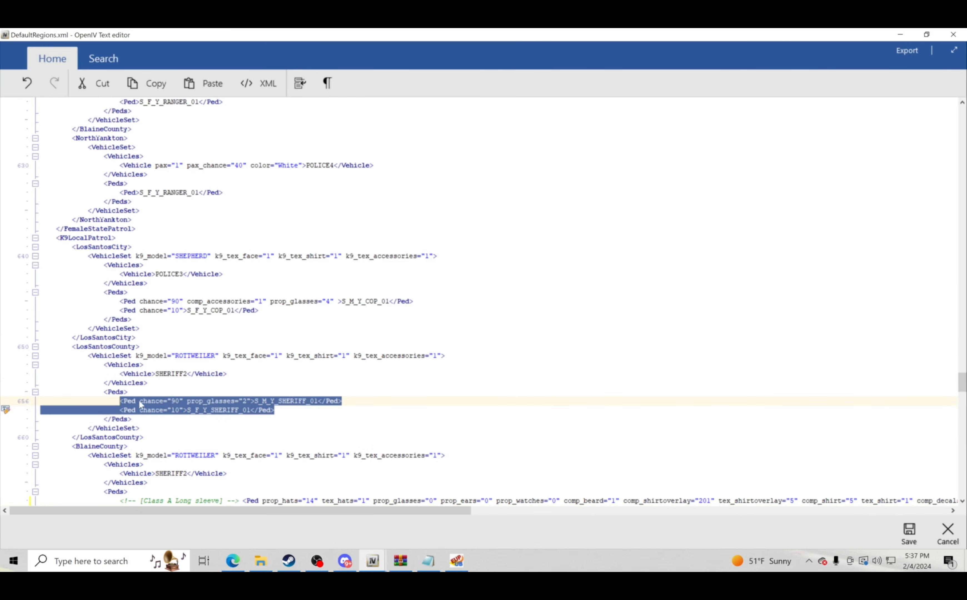
{"action": "right_click", "coordinate": [169, 407]}
{"action": "left_click", "coordinate": [208, 439]}
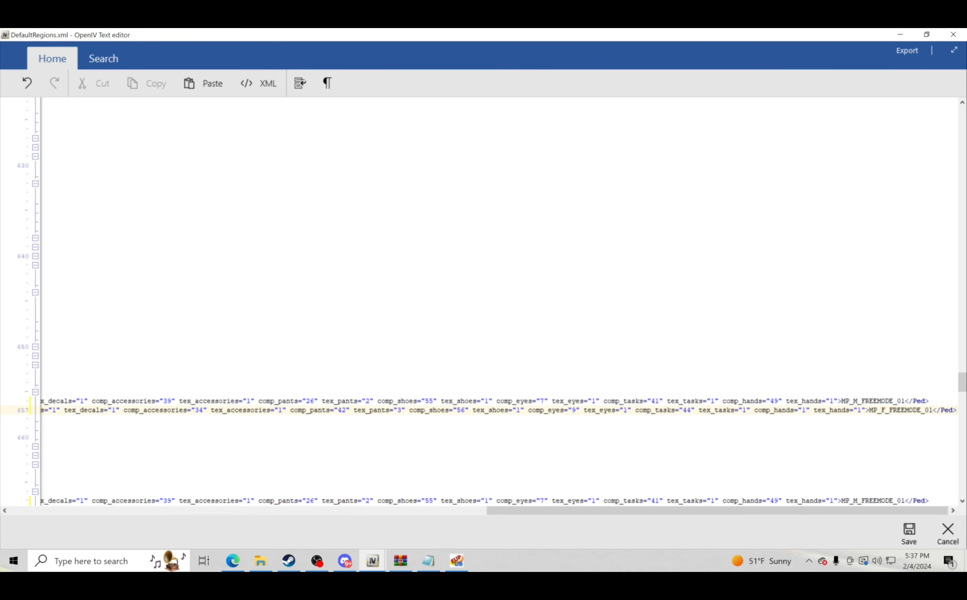
{"action": "left_click_drag", "start_coordinate": [502, 511], "coordinate": [27, 494]}
Replace both cop Ped lines under LosSantosCity in K9LocalPatrol with the copied Class A Long Sleeve pair
{"action": "scroll", "coordinate": [99, 464], "scroll_direction": "up", "scroll_amount": 3}
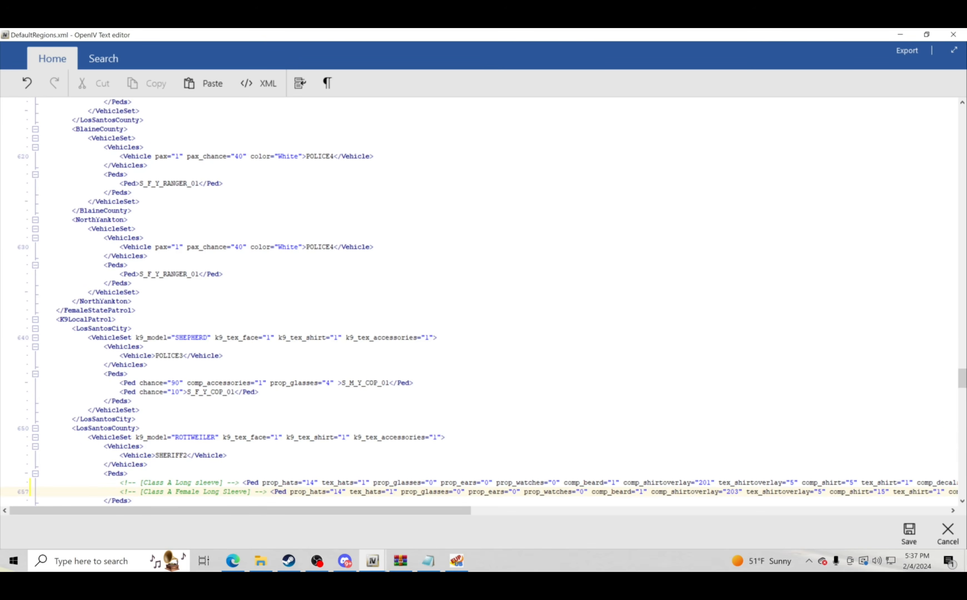
{"action": "scroll", "coordinate": [487, 301], "scroll_direction": "up", "scroll_amount": 1}
{"action": "left_click_drag", "start_coordinate": [259, 419], "coordinate": [124, 411]}
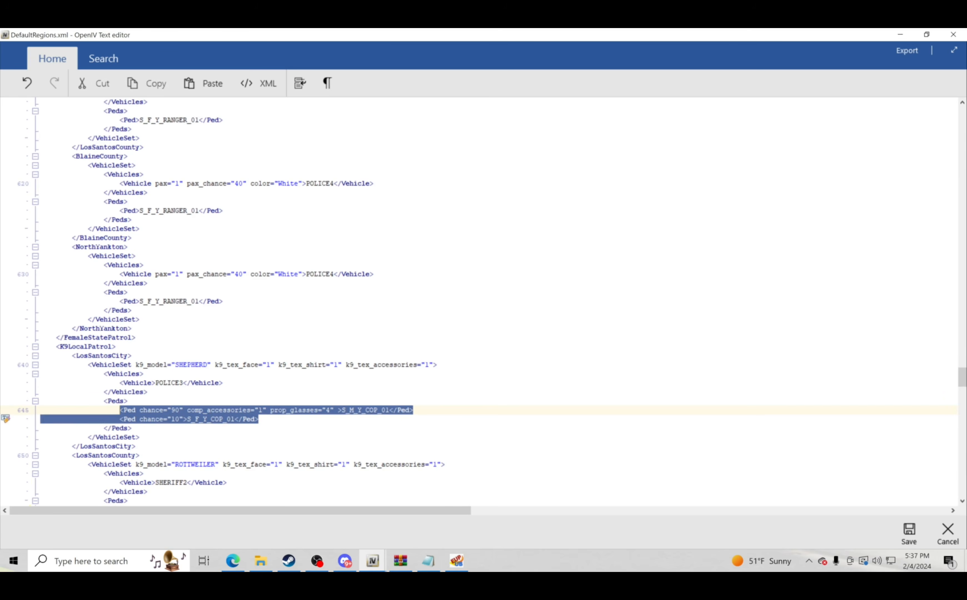
{"action": "right_click", "coordinate": [127, 411]}
{"action": "left_click", "coordinate": [156, 305]}
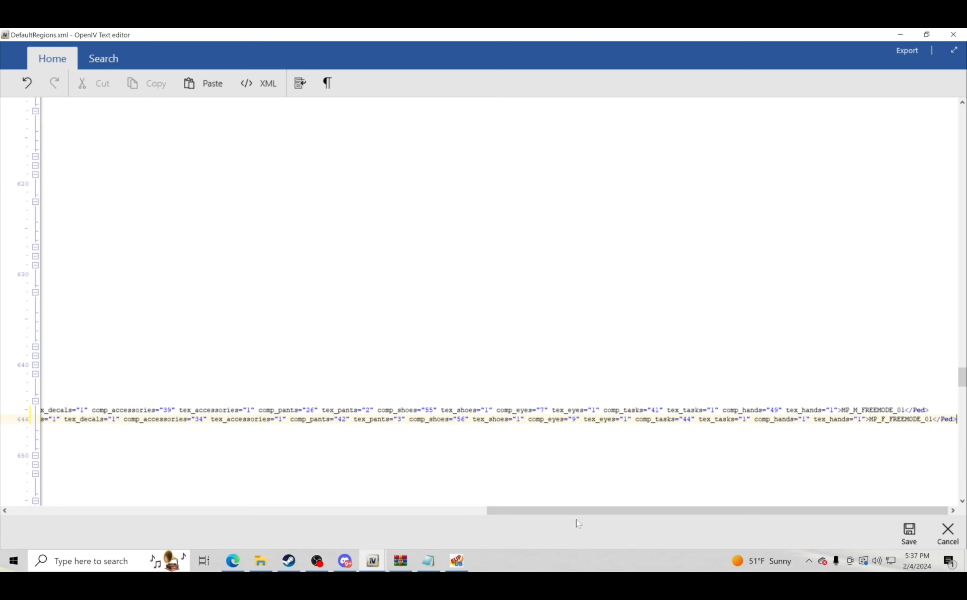
{"action": "left_click_drag", "start_coordinate": [574, 512], "coordinate": [68, 512]}
Replace the S_F_Y_RANGER_01 Ped line under NorthYankton in FemaleStatePatrol with the copied Class A Long Sleeve pair
{"action": "scroll", "coordinate": [476, 302], "scroll_direction": "up", "scroll_amount": 4}
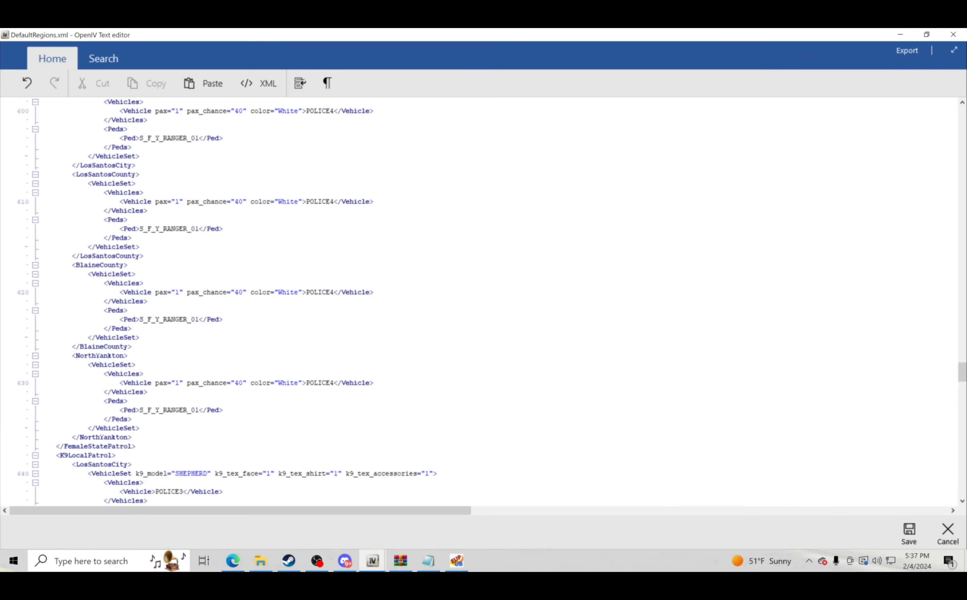
{"action": "left_click_drag", "start_coordinate": [224, 410], "coordinate": [103, 410]}
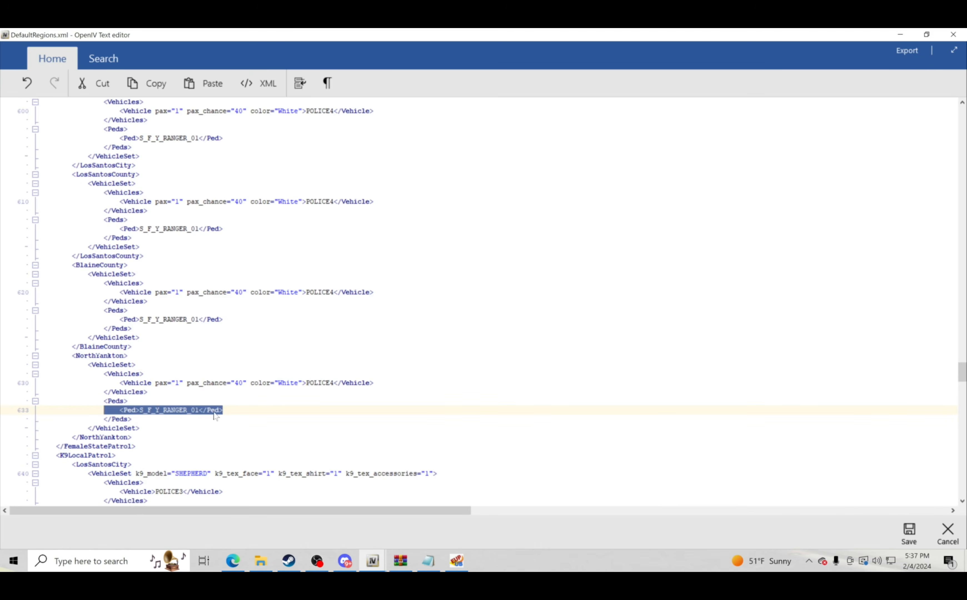
{"action": "key", "text": "End"}
{"action": "left_click_drag", "start_coordinate": [223, 411], "coordinate": [120, 410]}
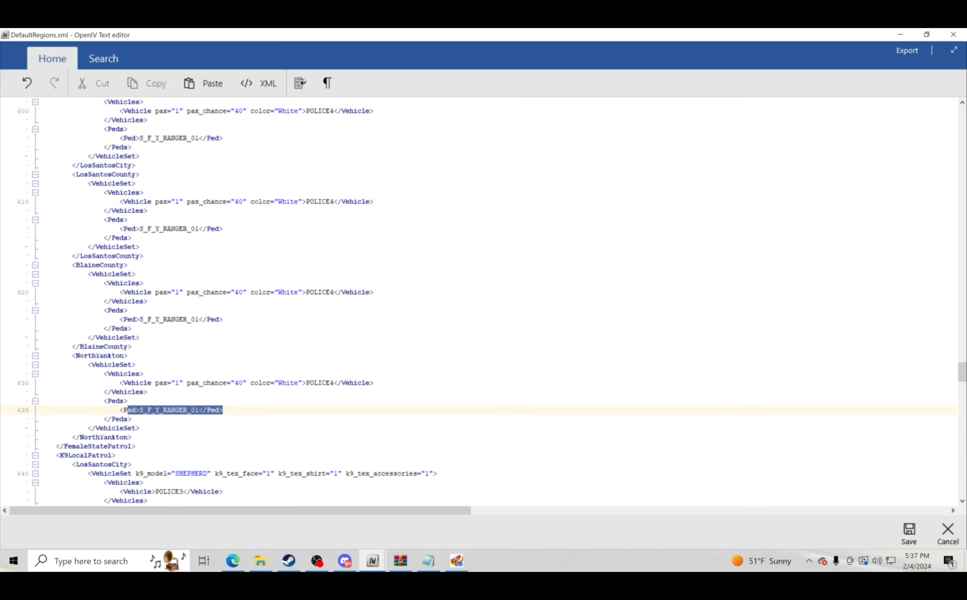
{"action": "right_click", "coordinate": [144, 409]}
{"action": "left_click", "coordinate": [206, 439]}
{"action": "left_click_drag", "start_coordinate": [508, 513], "coordinate": [21, 495]}
Replace the S_F_Y_RANGER_01 Ped line under BlaineCounty in FemaleStatePatrol with the copied Class A Long Sleeve pair
{"action": "scroll", "coordinate": [21, 495], "scroll_direction": "up", "scroll_amount": 3}
{"action": "left_click_drag", "start_coordinate": [223, 401], "coordinate": [120, 401]}
{"action": "right_click", "coordinate": [145, 402]}
{"action": "left_click", "coordinate": [179, 433]}
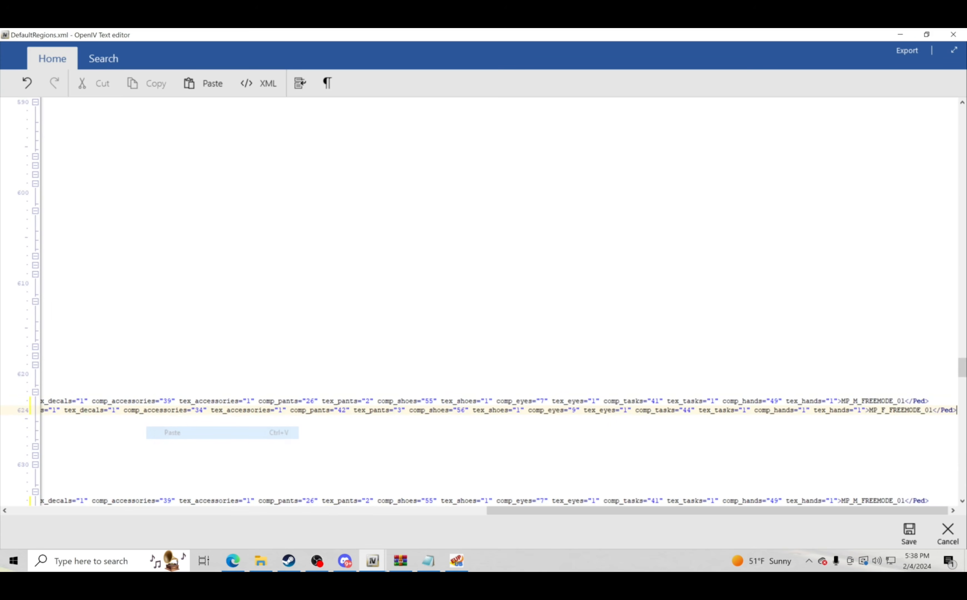
{"action": "left_click_drag", "start_coordinate": [499, 511], "coordinate": [2, 480]}
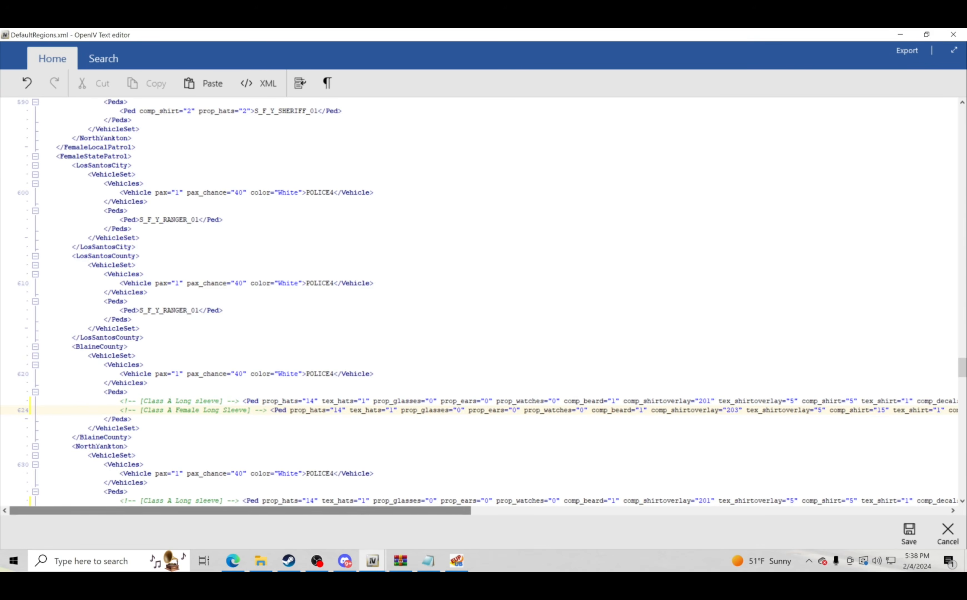
Replace the S_F_Y_RANGER_01 Ped line under LosSantosCounty in FemaleStatePatrol with the copied Class A Long Sleeve pair
{"action": "scroll", "coordinate": [2, 480], "scroll_direction": "up", "scroll_amount": 2}
{"action": "left_click_drag", "start_coordinate": [223, 365], "coordinate": [120, 365]}
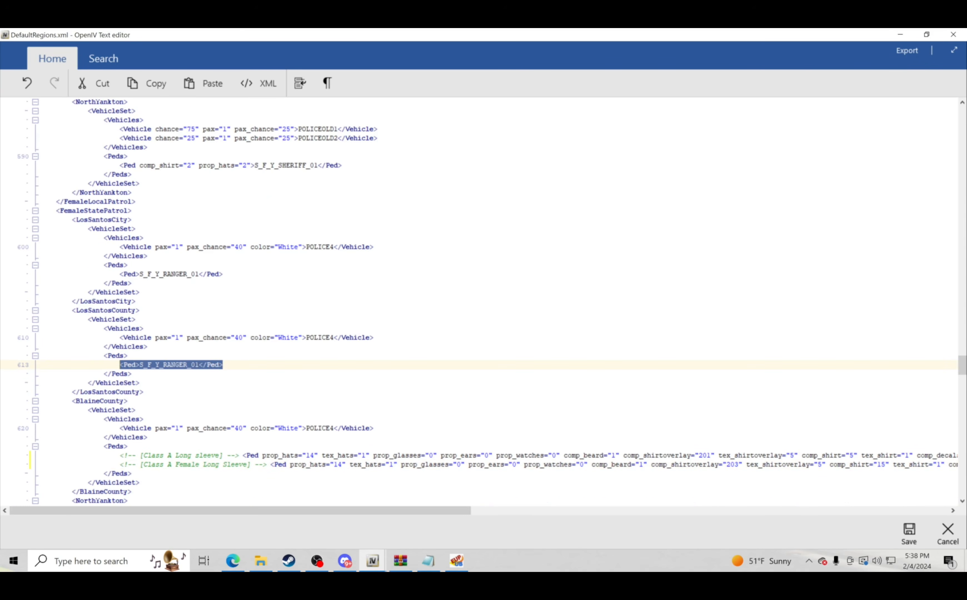
{"action": "right_click", "coordinate": [145, 366]}
{"action": "left_click", "coordinate": [198, 402]}
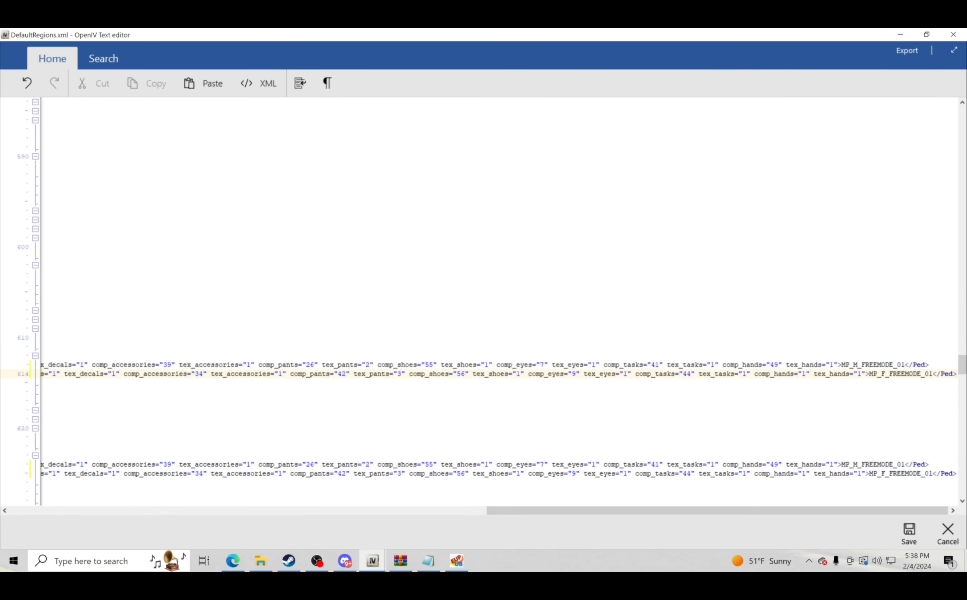
{"action": "left_click_drag", "start_coordinate": [496, 511], "coordinate": [3, 511]}
Replace the S_F_Y_RANGER_01 Ped line under LosSantosCity in FemaleStatePatrol with the copied Class A Long Sleeve pair
{"action": "scroll", "coordinate": [238, 301], "scroll_direction": "up", "scroll_amount": 3}
{"action": "key", "text": "ctrl+z"}
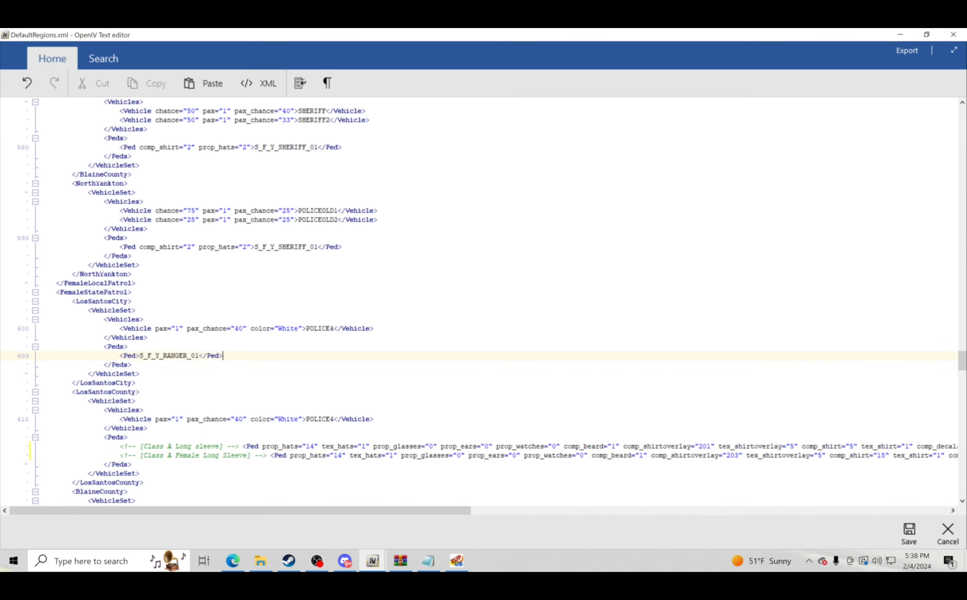
{"action": "right_click", "coordinate": [134, 357]}
{"action": "left_click", "coordinate": [160, 386]}
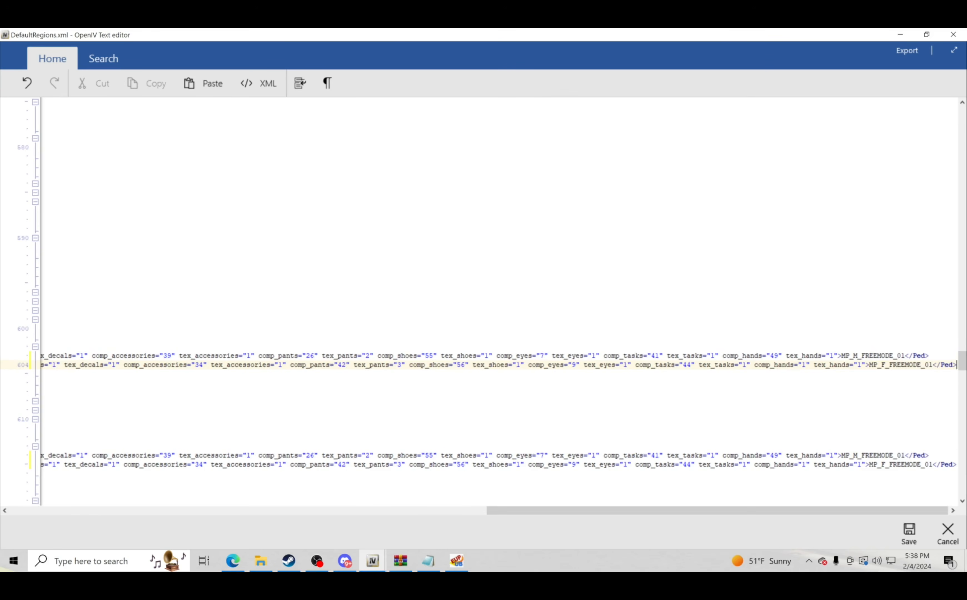
{"action": "left_click_drag", "start_coordinate": [497, 511], "coordinate": [4, 478]}
Replace the S_F_Y_SHERIFF_01 Ped line under BlaineCounty in FemaleLocalPatrol with the copied Class A Long Sleeve pair
{"action": "scroll", "coordinate": [484, 302], "scroll_direction": "up", "scroll_amount": 5}
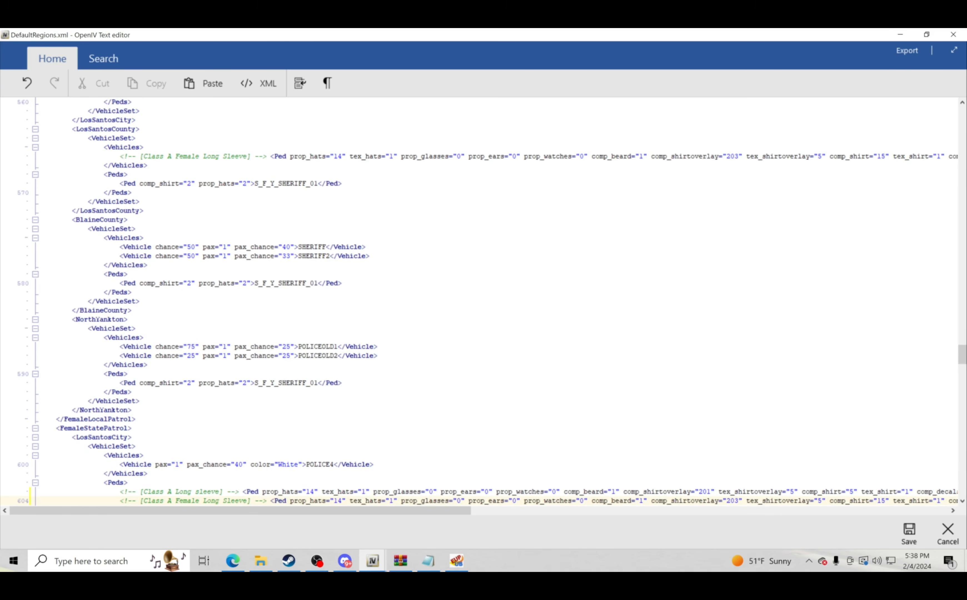
{"action": "scroll", "coordinate": [483, 301], "scroll_direction": "up", "scroll_amount": 2}
{"action": "left_click_drag", "start_coordinate": [342, 338], "coordinate": [120, 337]}
{"action": "right_click", "coordinate": [147, 337]}
{"action": "left_click", "coordinate": [201, 369]}
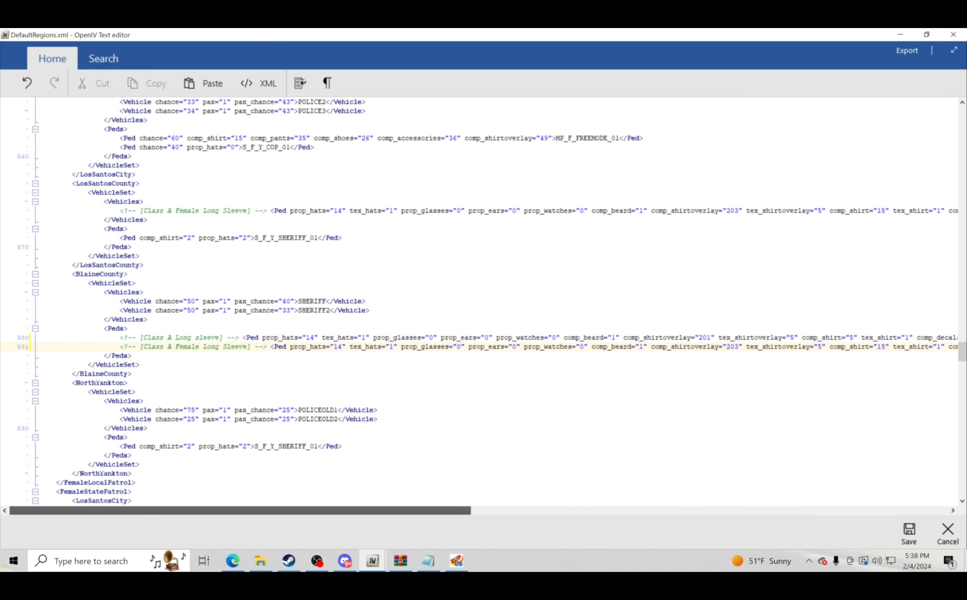
Replace the misplaced Class A Female Long Sleeve line in FemaleLocalPatrol's LosSantosCounty Vehicles with a copy of BlaineCounty's SHERIFF2 vehicle line
{"action": "scroll", "coordinate": [65, 487], "scroll_direction": "up", "scroll_amount": 2}
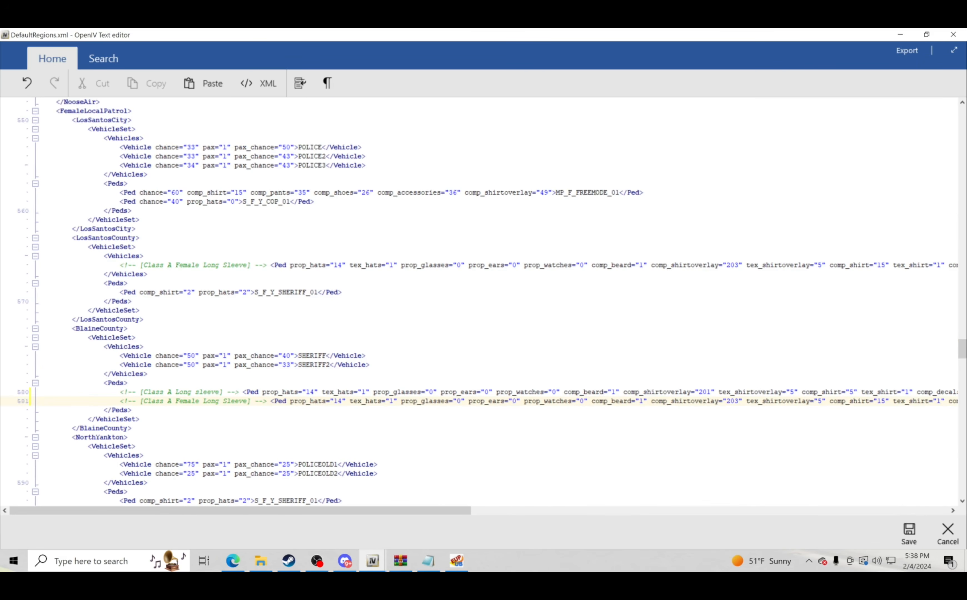
{"action": "left_click_drag", "start_coordinate": [369, 365], "coordinate": [120, 364]}
{"action": "right_click", "coordinate": [138, 367]}
{"action": "left_click", "coordinate": [162, 382]}
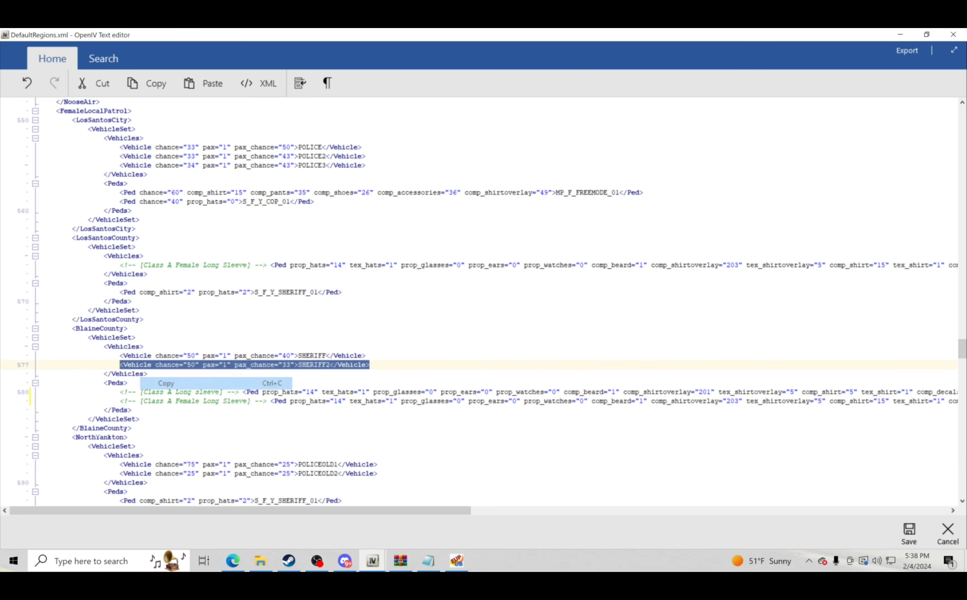
{"action": "left_click_drag", "start_coordinate": [115, 265], "coordinate": [5, 274]}
{"action": "left_click_drag", "start_coordinate": [962, 273], "coordinate": [961, 265]}
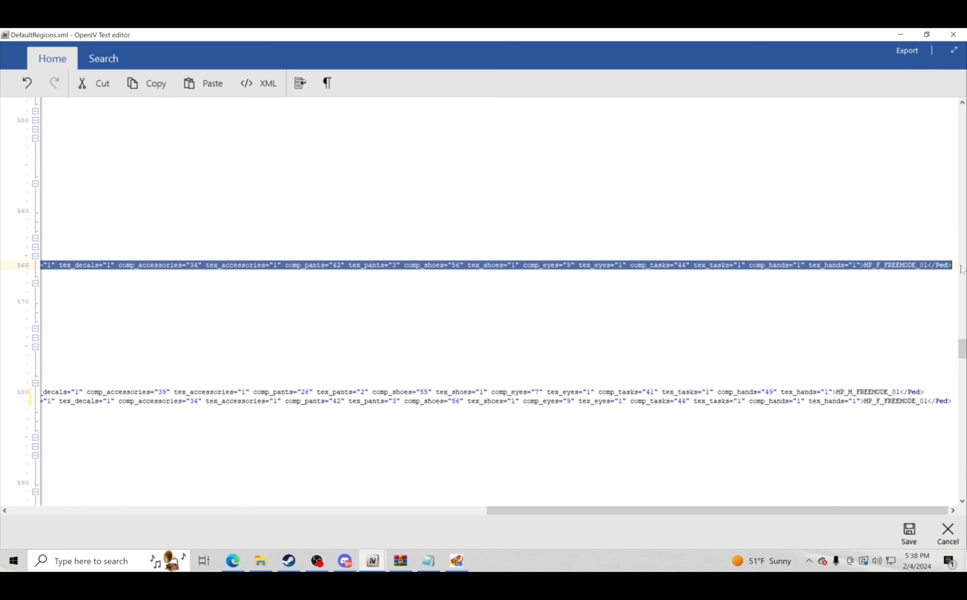
{"action": "right_click", "coordinate": [961, 266]}
{"action": "left_click", "coordinate": [900, 293]}
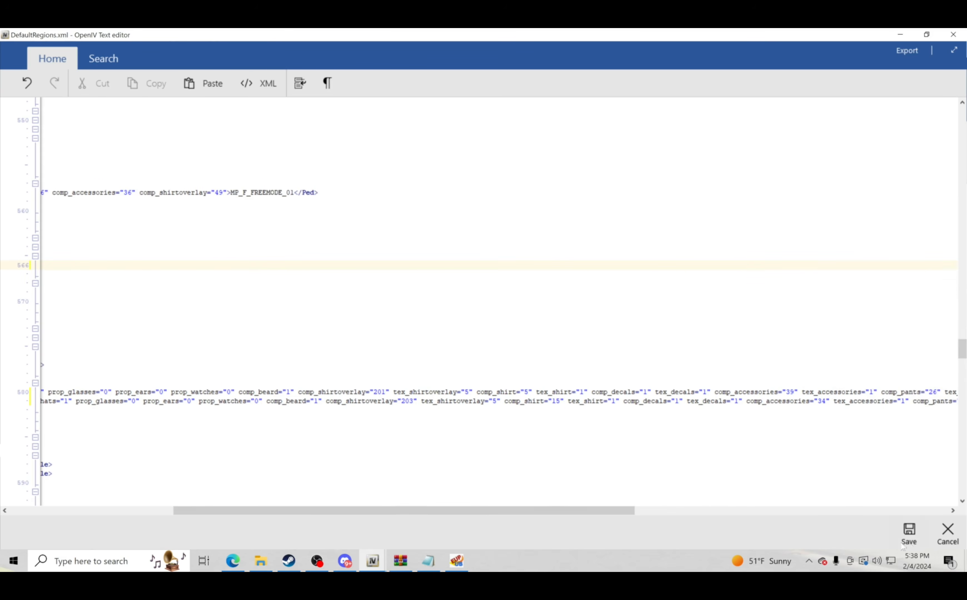
{"action": "left_click_drag", "start_coordinate": [628, 512], "coordinate": [458, 512]}
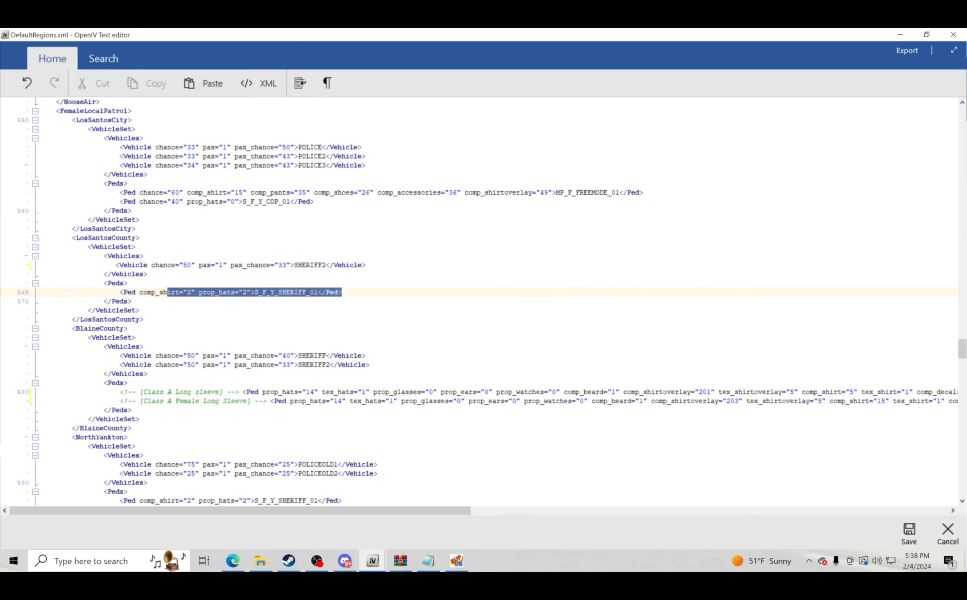
Copy the male and female Class A Long Sleeve Ped lines from BlaineCounty in FemaleLocalPatrol
{"action": "left_click_drag", "start_coordinate": [169, 293], "coordinate": [124, 303]}
{"action": "left_click_drag", "start_coordinate": [119, 392], "coordinate": [962, 401]}
{"action": "left_click_drag", "start_coordinate": [966, 401], "coordinate": [966, 401]}
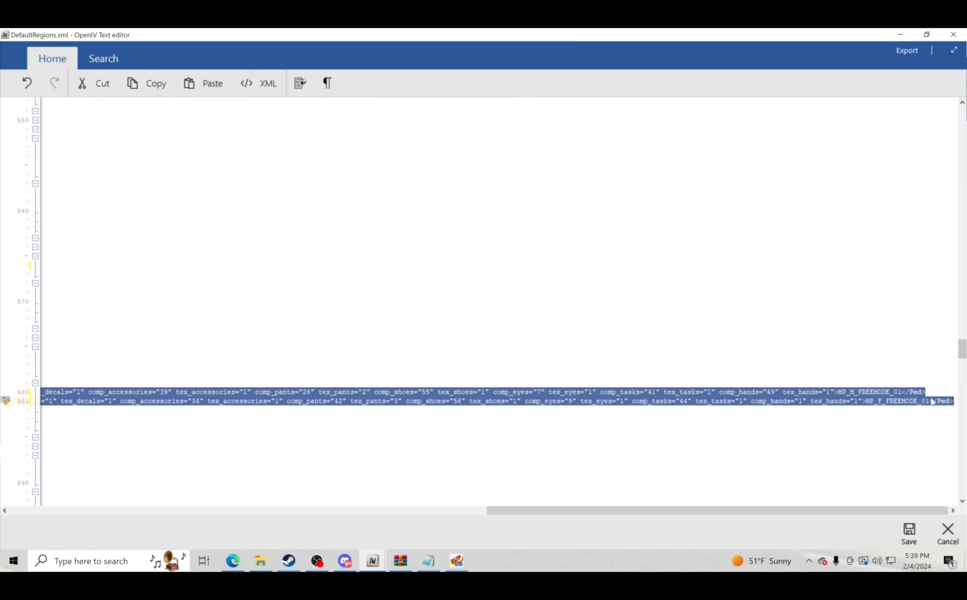
{"action": "right_click", "coordinate": [873, 399]}
{"action": "left_click", "coordinate": [859, 416]}
Replace the S_F_Y_SHERIFF_01 Ped line under LosSantosCounty in FemaleLocalPatrol with the copied Class A Long Sleeve pair
{"action": "left_click_drag", "start_coordinate": [835, 511], "coordinate": [338, 511]}
{"action": "scroll", "coordinate": [397, 318], "scroll_direction": "up", "scroll_amount": 2}
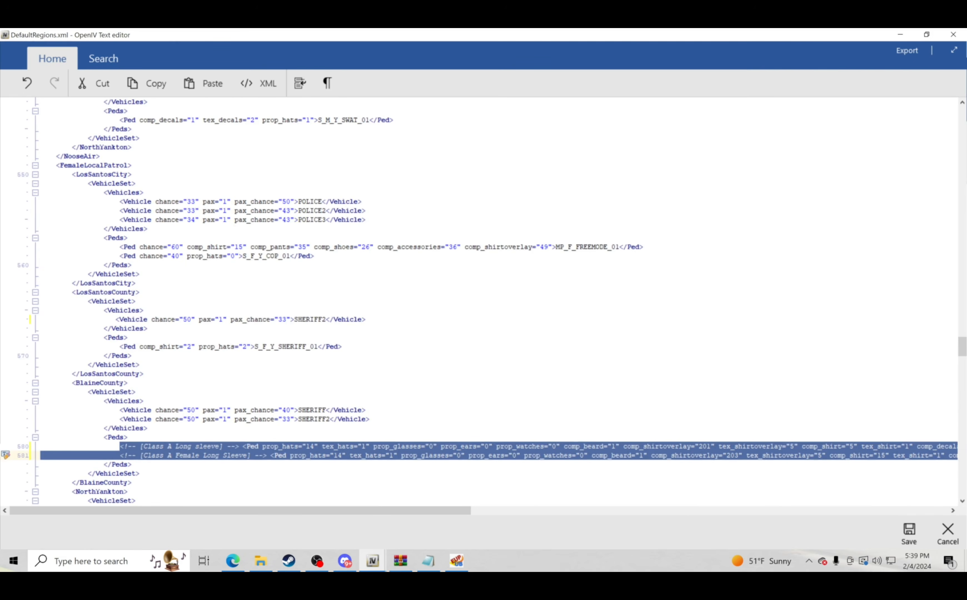
{"action": "left_click_drag", "start_coordinate": [342, 347], "coordinate": [119, 346]}
{"action": "right_click", "coordinate": [130, 350]}
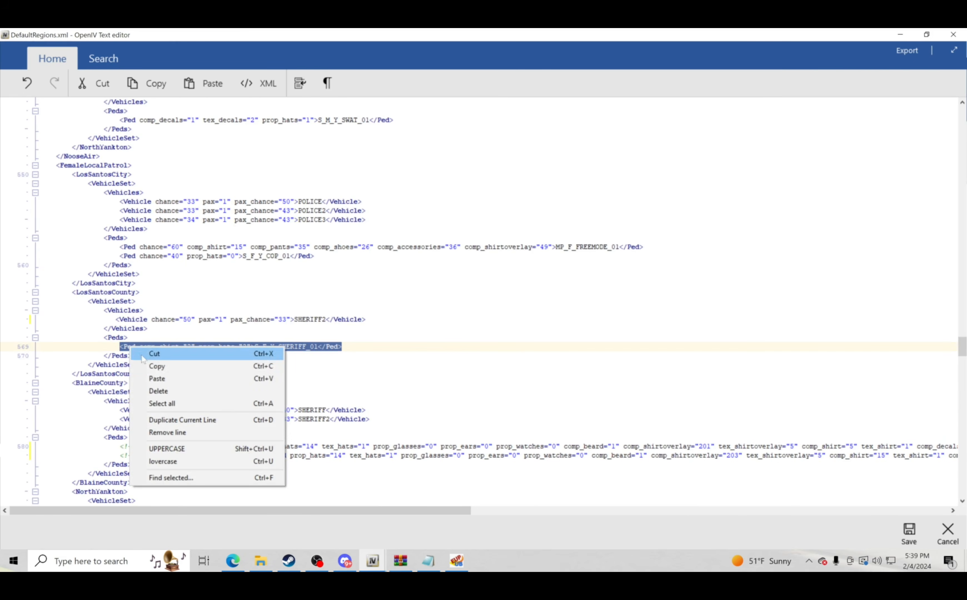
{"action": "left_click", "coordinate": [155, 379]}
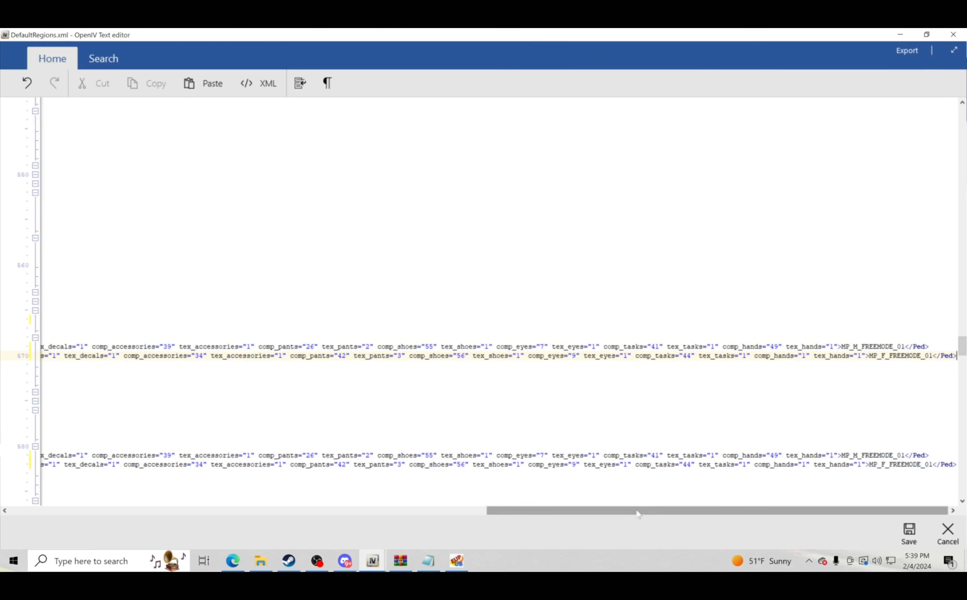
{"action": "left_click_drag", "start_coordinate": [659, 511], "coordinate": [182, 511]}
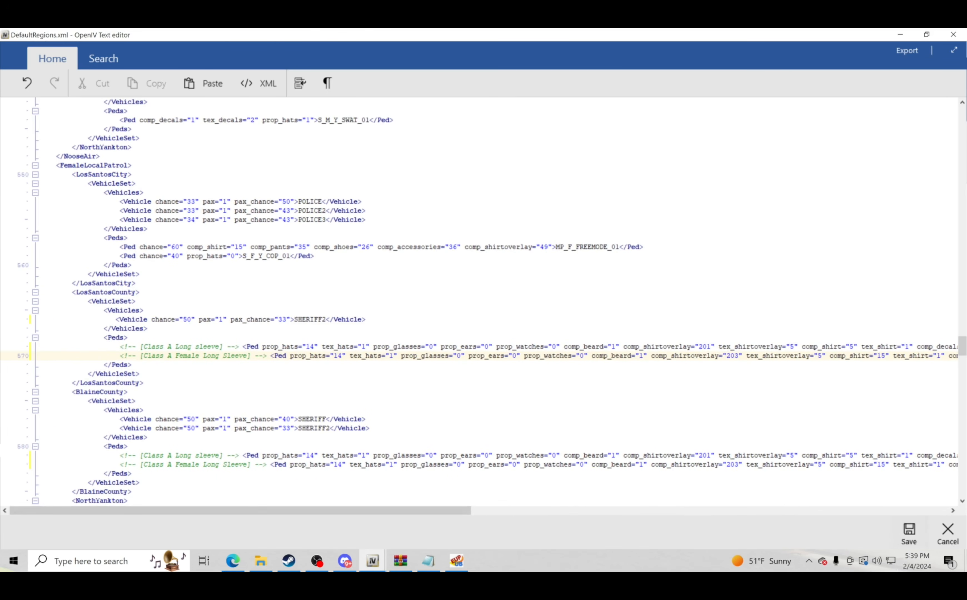
Replace both Ped lines under LosSantosCity in FemaleLocalPatrol with the copied Class A Long Sleeve pair
{"action": "left_click_drag", "start_coordinate": [314, 256], "coordinate": [5, 256]}
{"action": "right_click", "coordinate": [156, 250]}
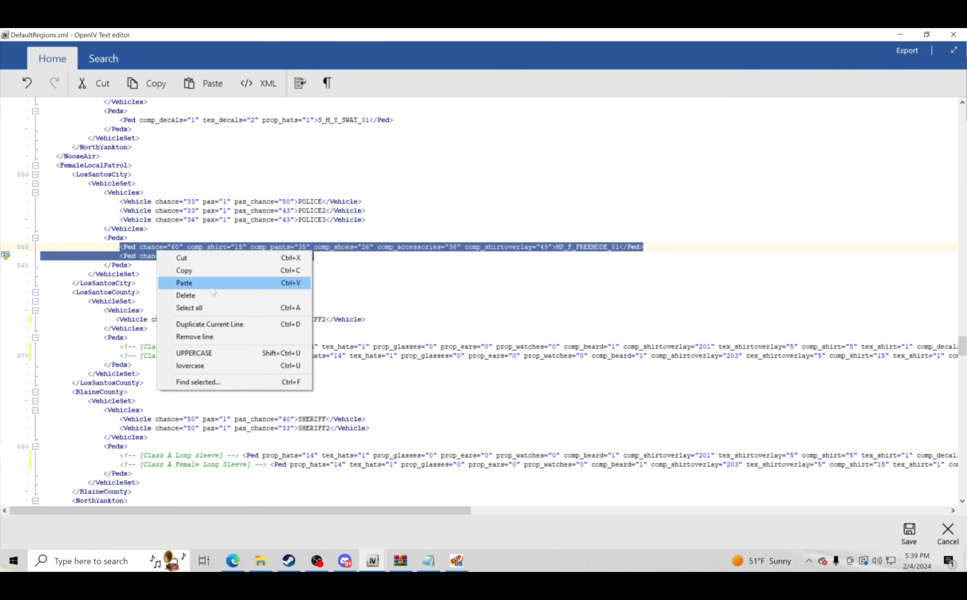
{"action": "left_click", "coordinate": [208, 285]}
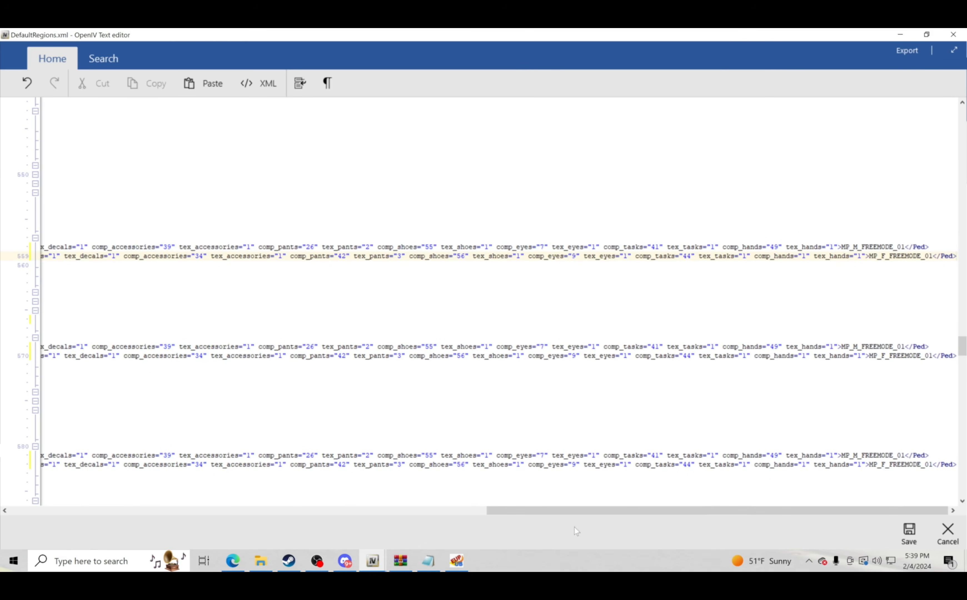
{"action": "left_click_drag", "start_coordinate": [577, 511], "coordinate": [102, 511]}
Save the edited DefaultRegions.xml file
{"action": "scroll", "coordinate": [476, 302], "scroll_direction": "up", "scroll_amount": 6}
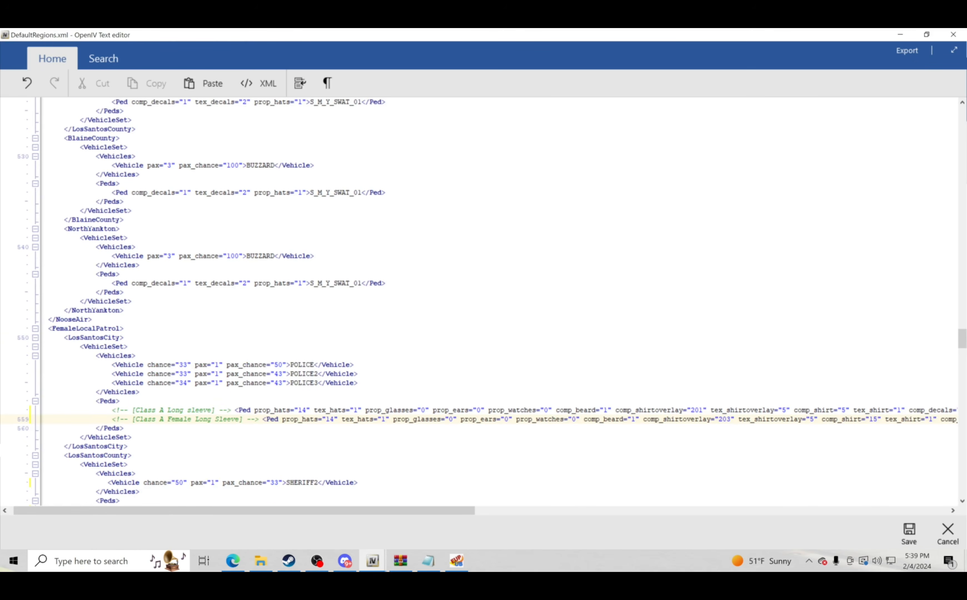
{"action": "scroll", "coordinate": [492, 301], "scroll_direction": "up", "scroll_amount": 2}
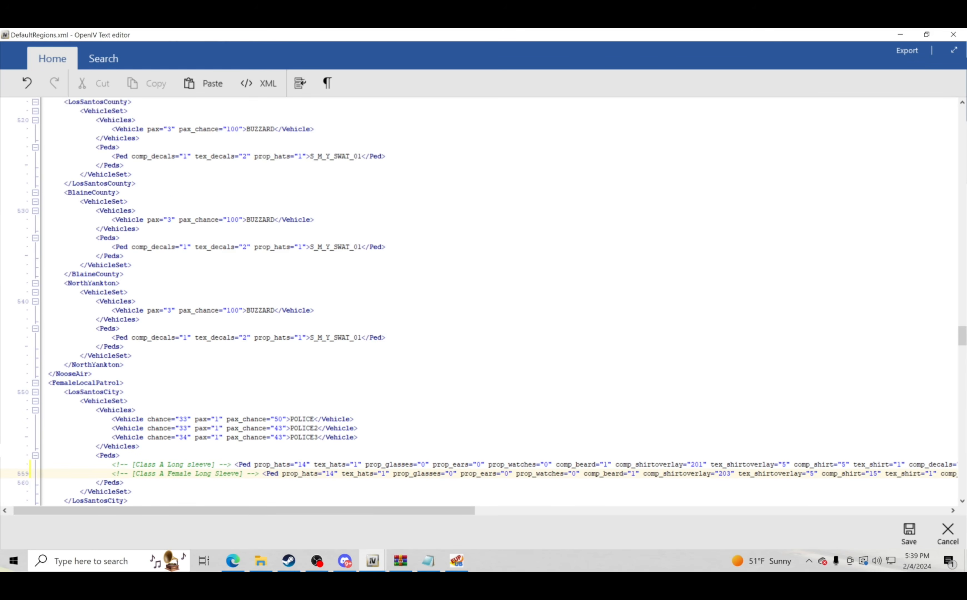
{"action": "left_click", "coordinate": [909, 534]}
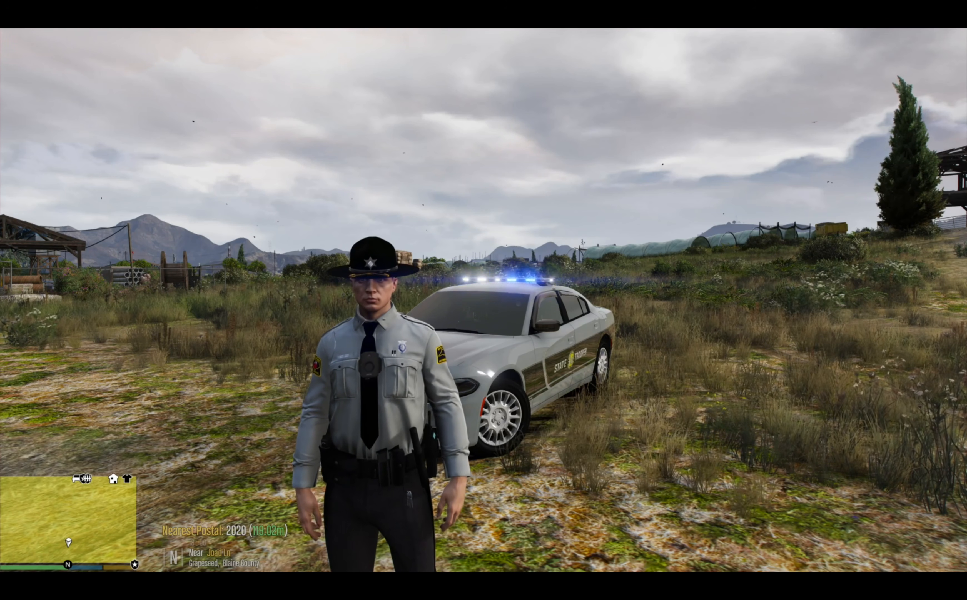
Request a Code 2 local patrol unit as backup and walk out to meet the arriving patrol car
{"action": "key", "text": "b"}
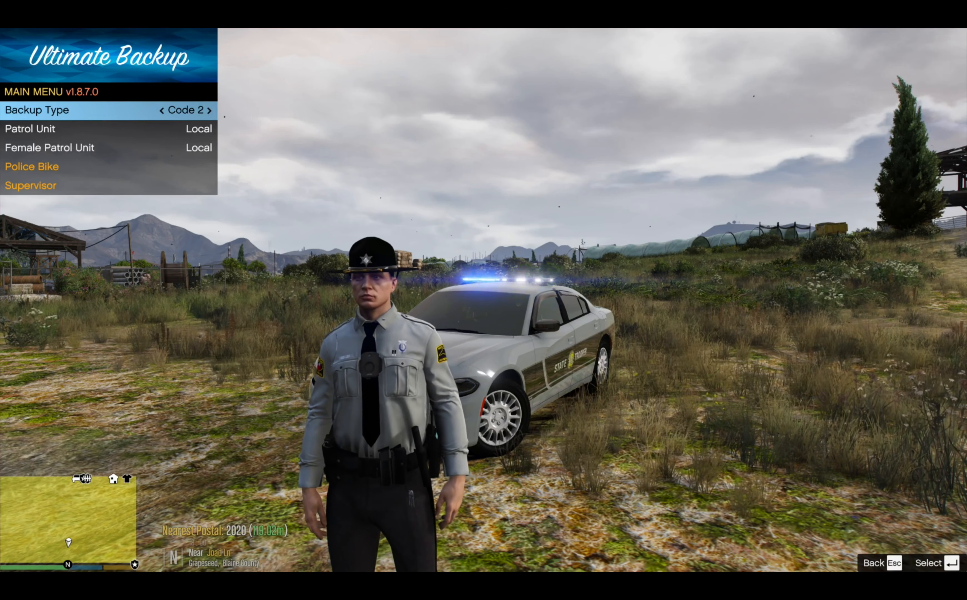
{"action": "key", "text": "Down"}
{"action": "key", "text": "Return"}
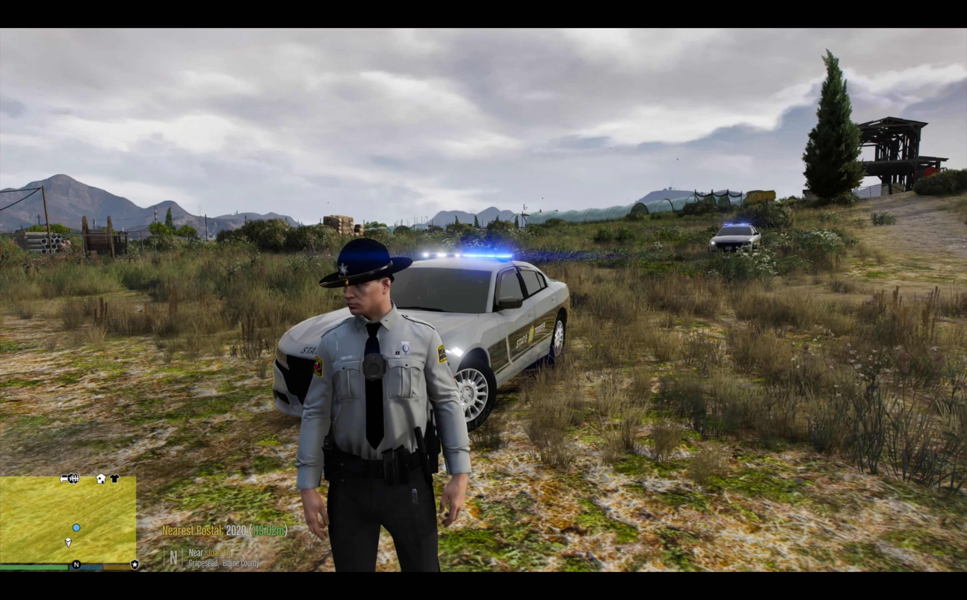
{"action": "key", "text": "w"}
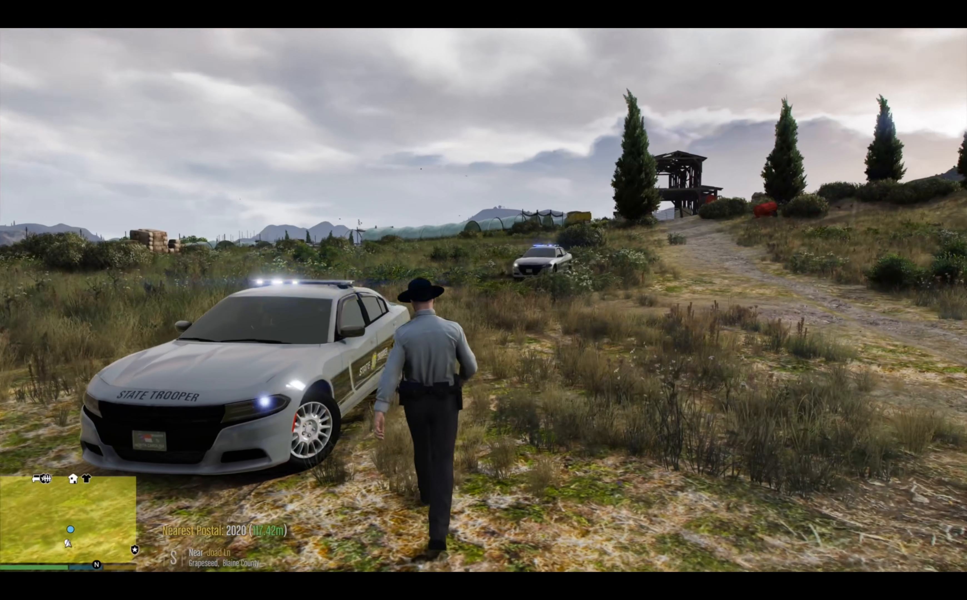
{"action": "key", "text": "w"}
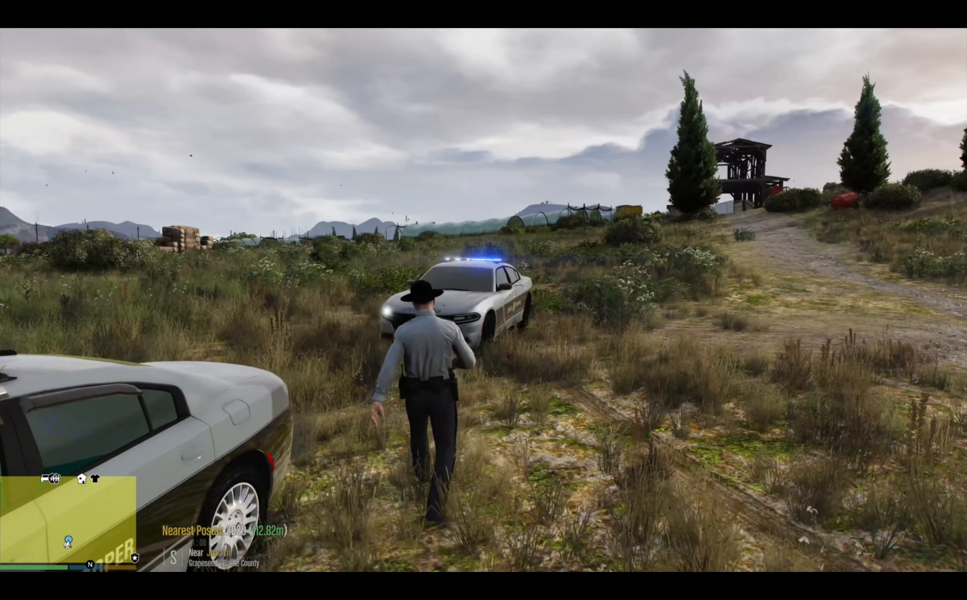
{"action": "key", "text": "s"}
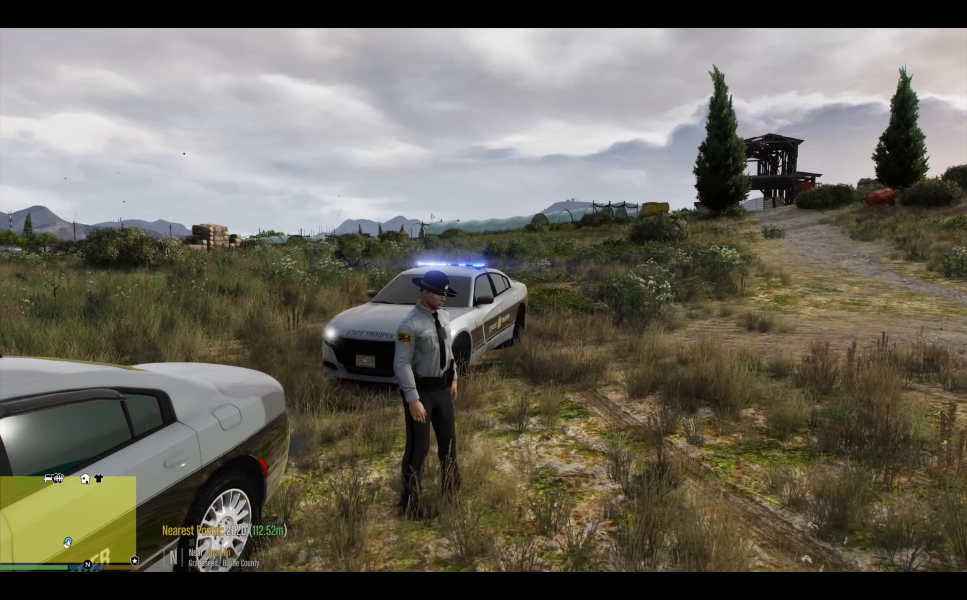
{"action": "key", "text": "w"}
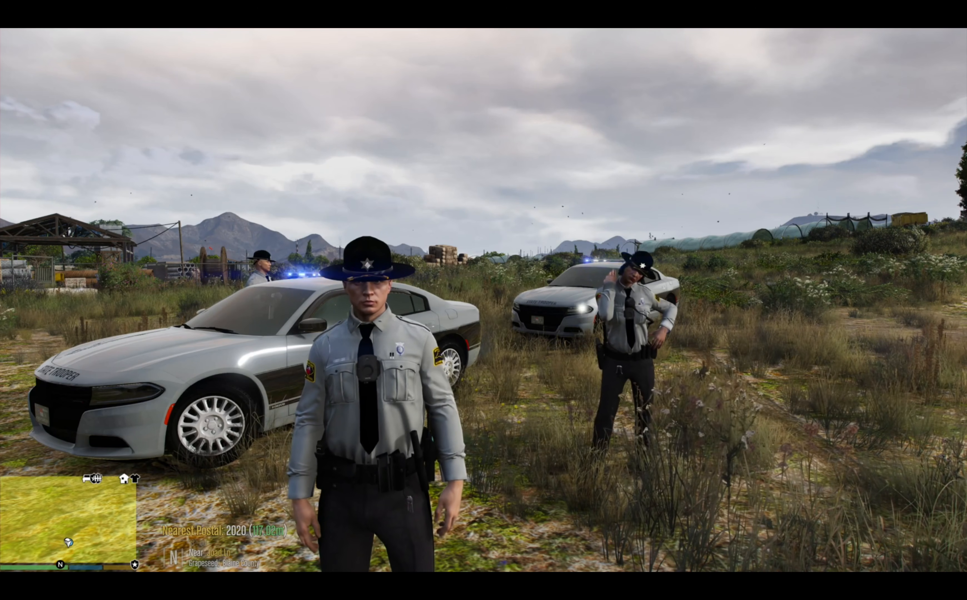
Start creating a new outfit in the EUP wardrobe
{"action": "key", "text": "F9"}
{"action": "key", "text": "Return"}
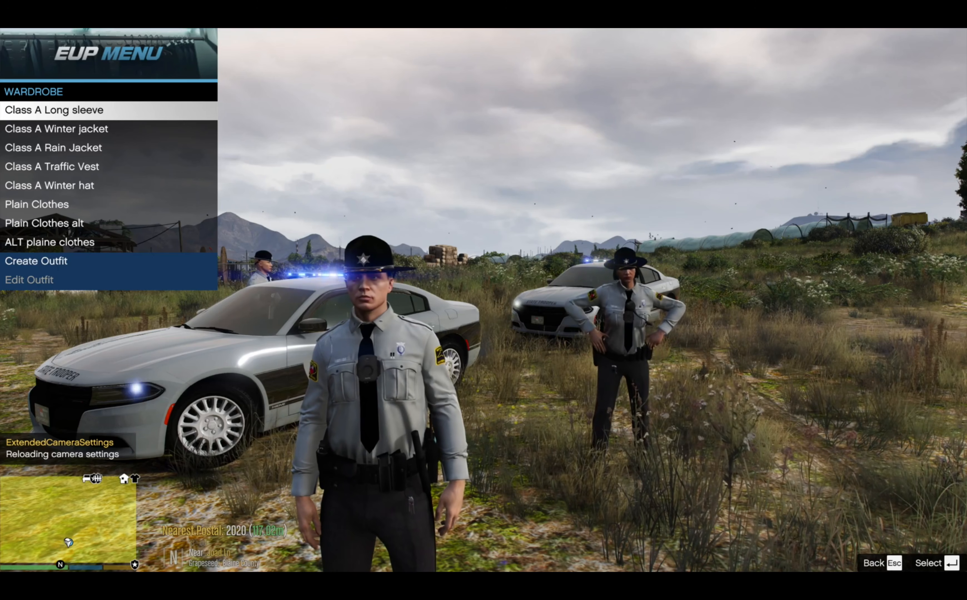
{"action": "key", "text": "Up"}
{"action": "key", "text": "Up"}
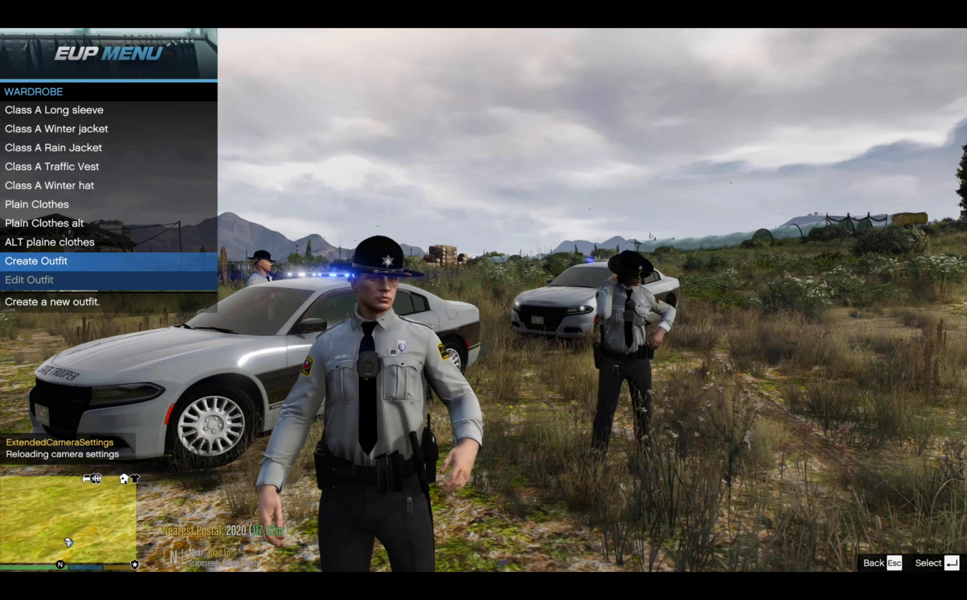
{"action": "key", "text": "Return"}
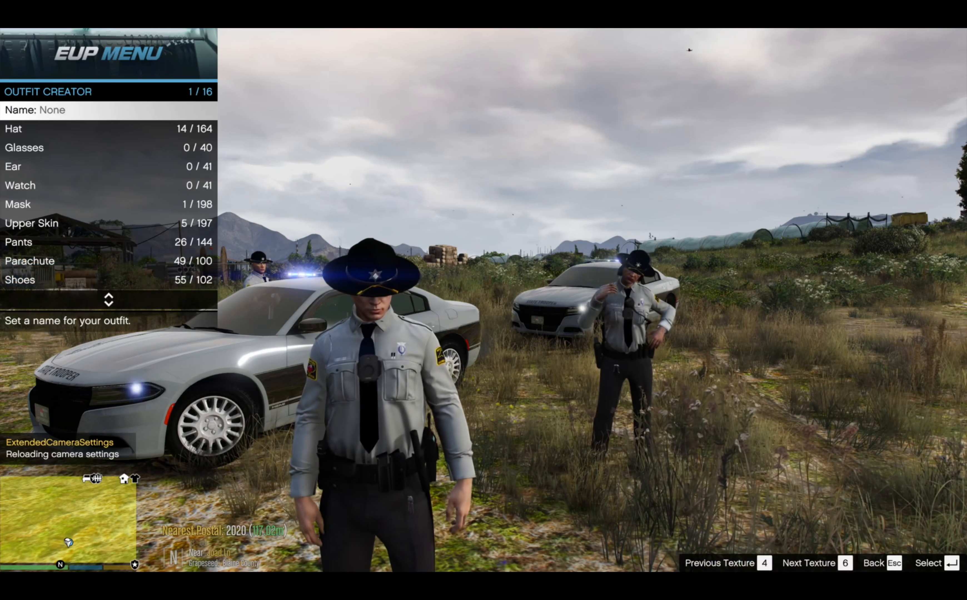
Try several armor variants on the new outfit and set its Armor to 39, the vest marked TROOPER
{"action": "key", "text": "Down"}
{"action": "key", "text": "Down"}
{"action": "key", "text": "Up"}
{"action": "key", "text": "Down"}
{"action": "key", "text": "Down"}
{"action": "key", "text": "Down"}
{"action": "key", "text": "Down"}
{"action": "key", "text": "Down"}
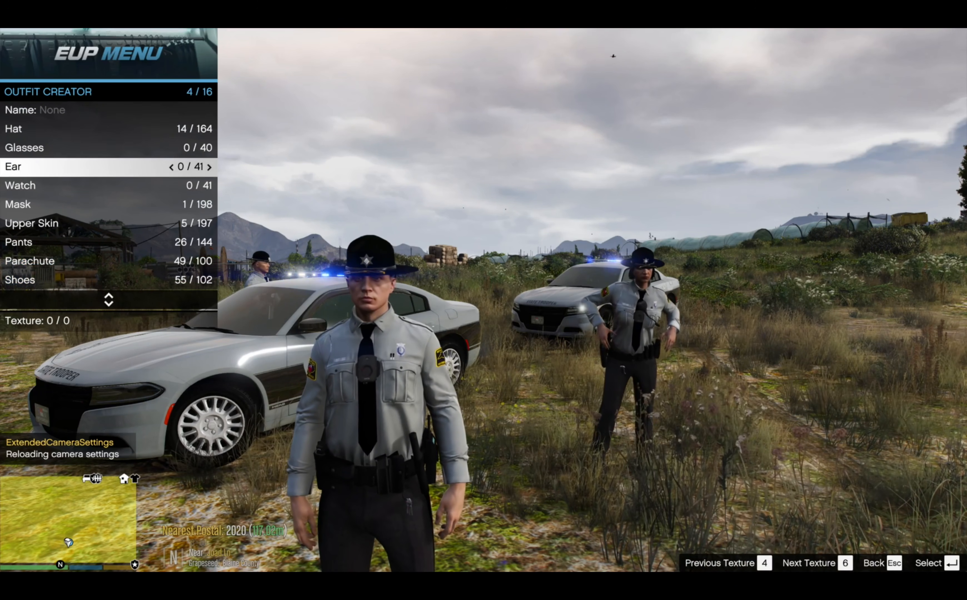
{"action": "key", "text": "Down"}
{"action": "key", "text": "Down"}
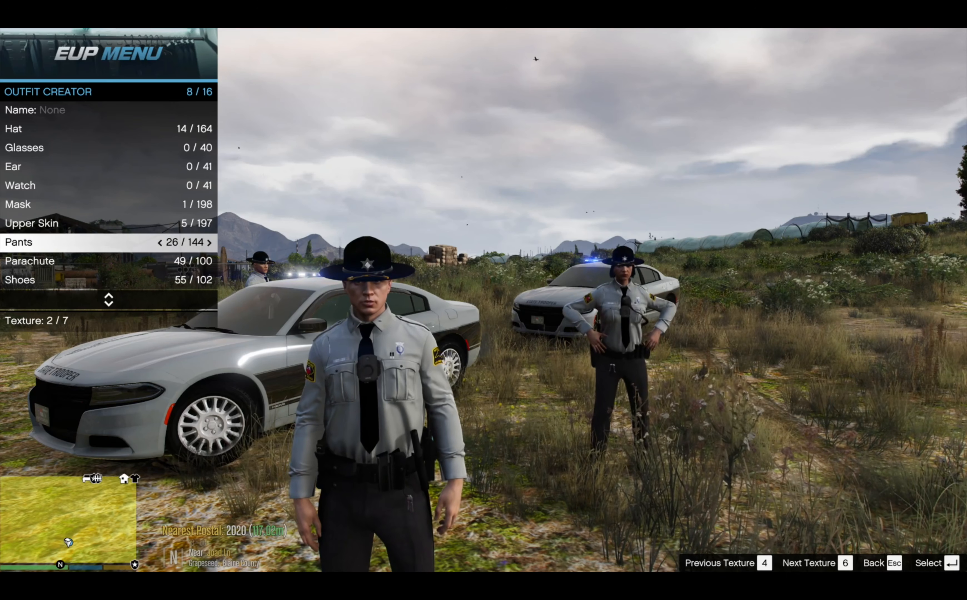
{"action": "key", "text": "Left"}
{"action": "key", "text": "Down"}
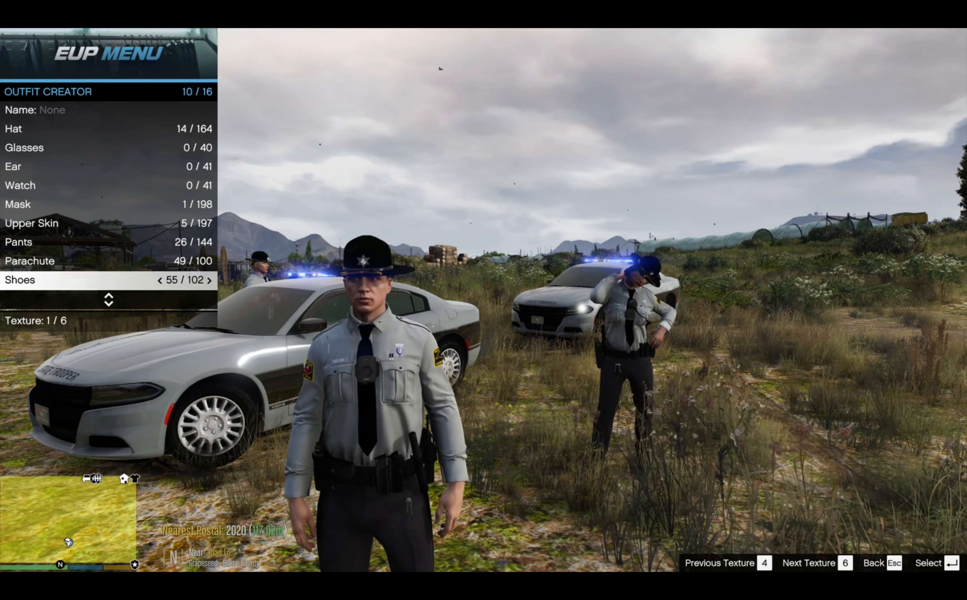
{"action": "key", "text": "Down"}
{"action": "key", "text": "Left"}
{"action": "key", "text": "Right"}
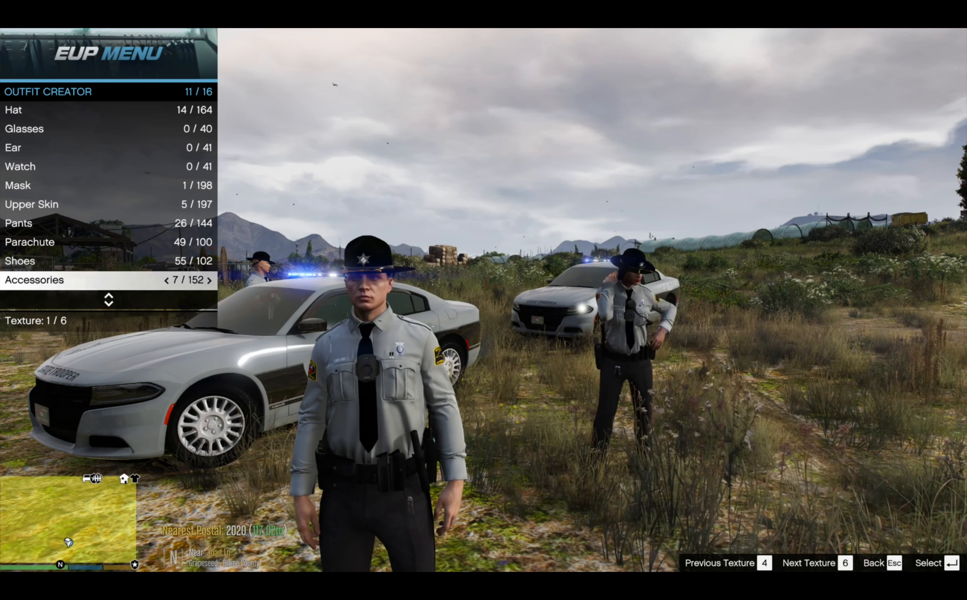
{"action": "key", "text": "Down"}
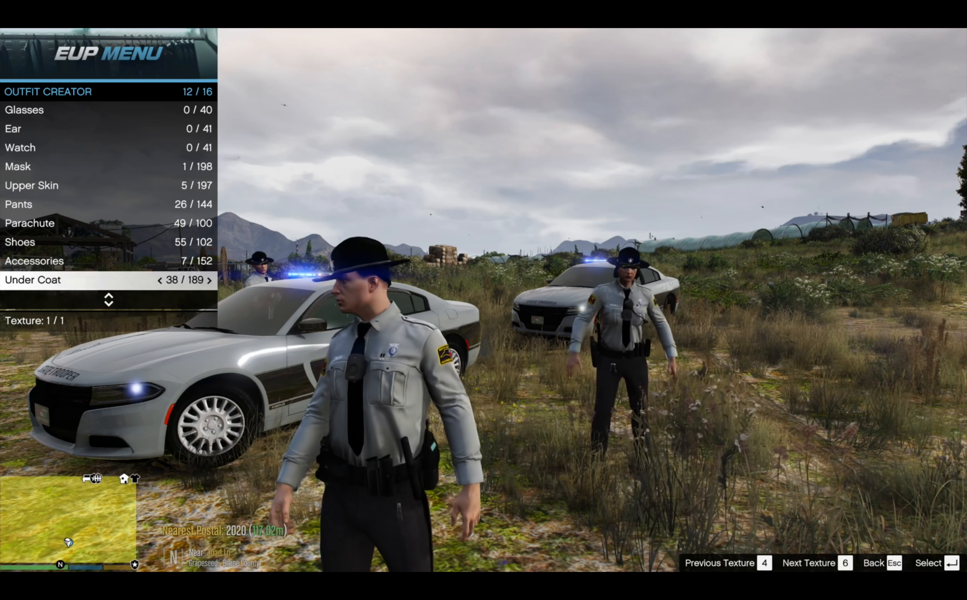
{"action": "key", "text": "Down"}
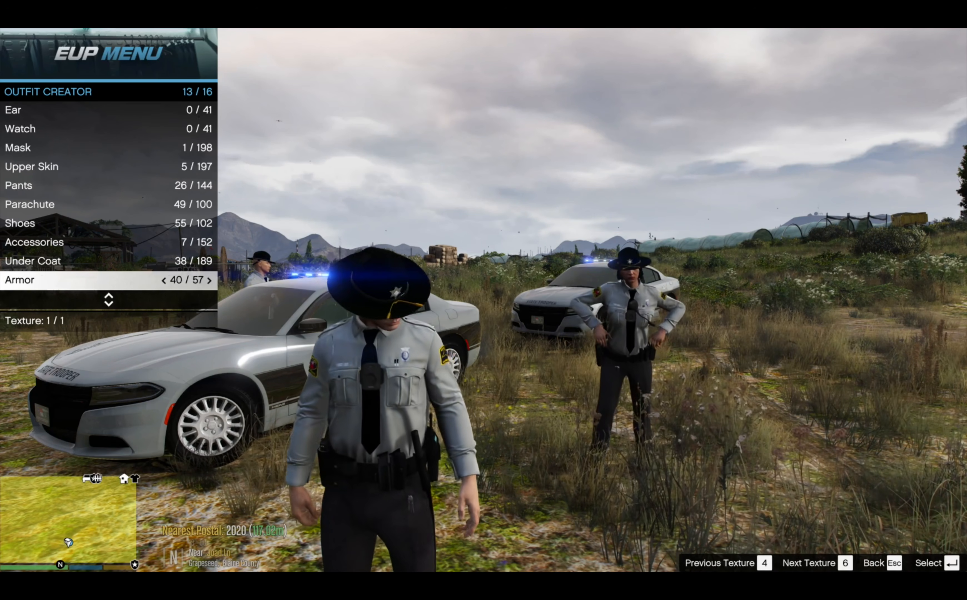
{"action": "key", "text": "Right"}
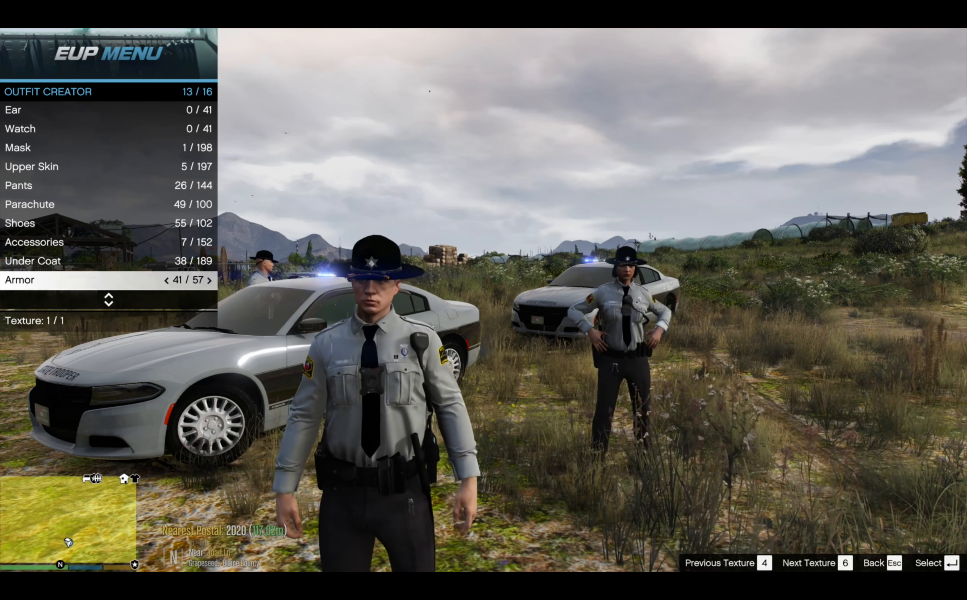
{"action": "key", "text": "Right"}
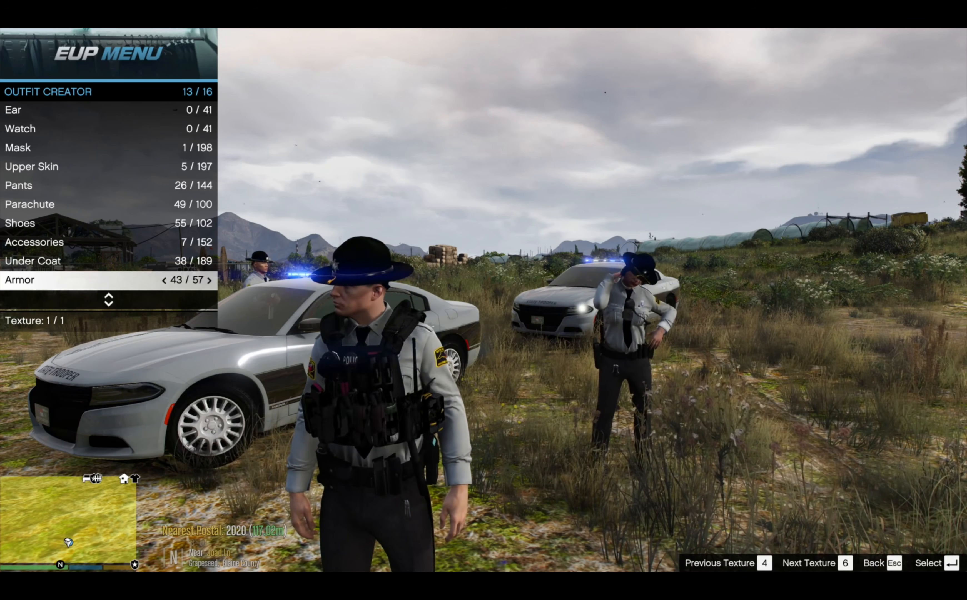
{"action": "key", "text": "Left"}
{"action": "key", "text": "Left"}
{"action": "key", "text": "Left"}
{"action": "key", "text": "Left"}
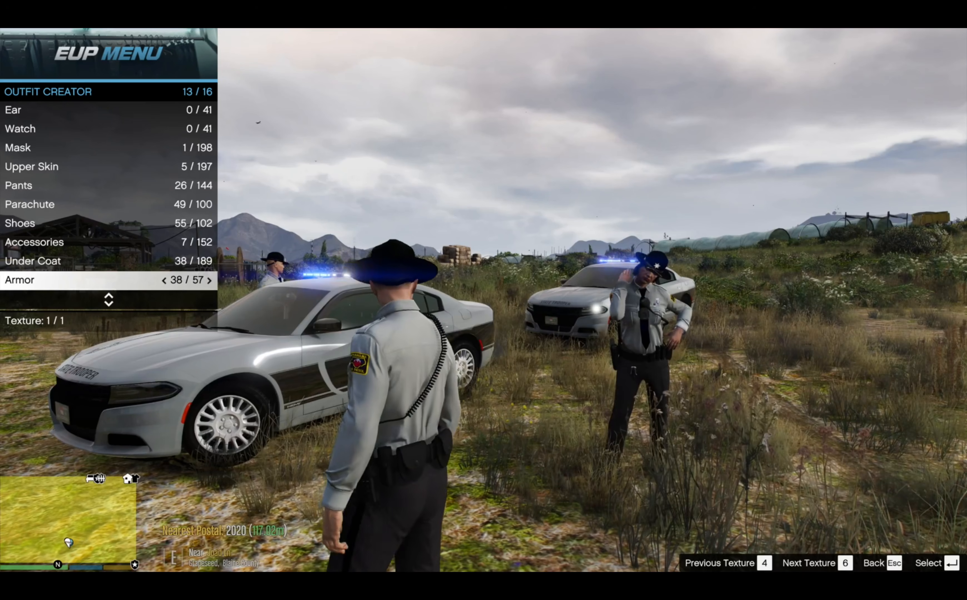
{"action": "key", "text": "Right"}
{"action": "key", "text": "s"}
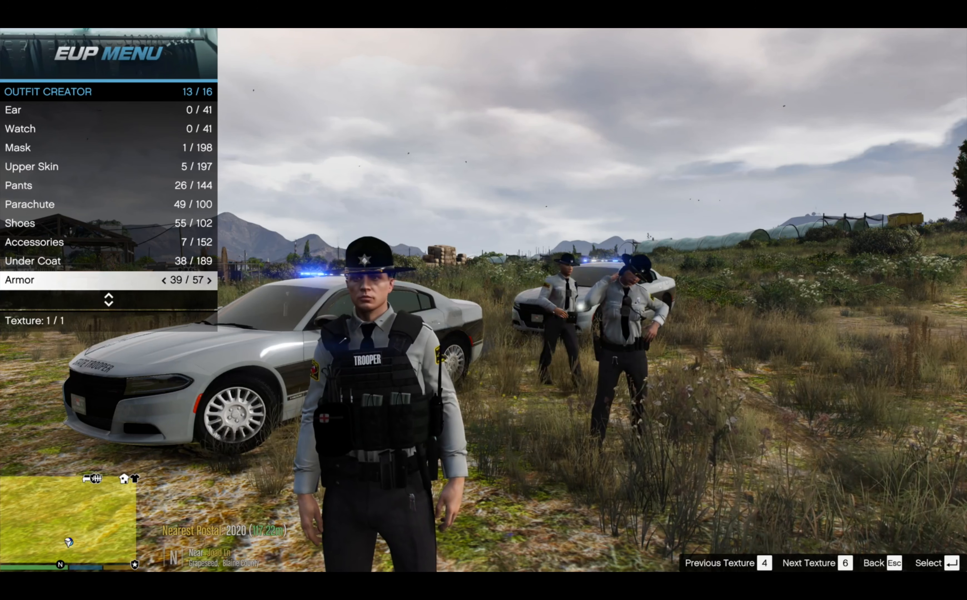
Try to save the new outfit without giving it a name
{"action": "key", "text": "Down"}
{"action": "key", "text": "Down"}
{"action": "key", "text": "Down"}
{"action": "key", "text": "Down"}
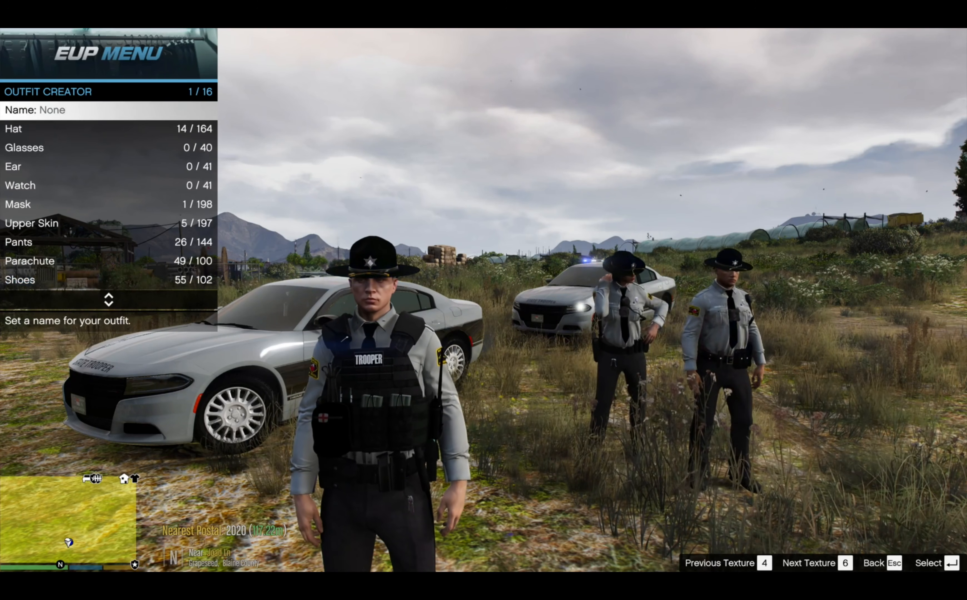
{"action": "key", "text": "Up"}
{"action": "key", "text": "Return"}
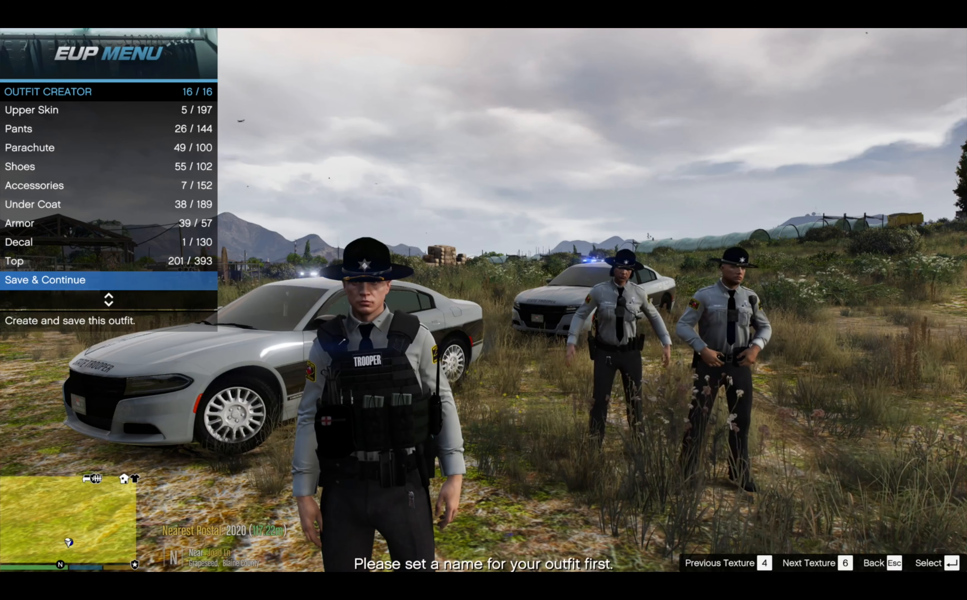
Name the new outfit NCHP and save it to the wardrobe
{"action": "key", "text": "Down"}
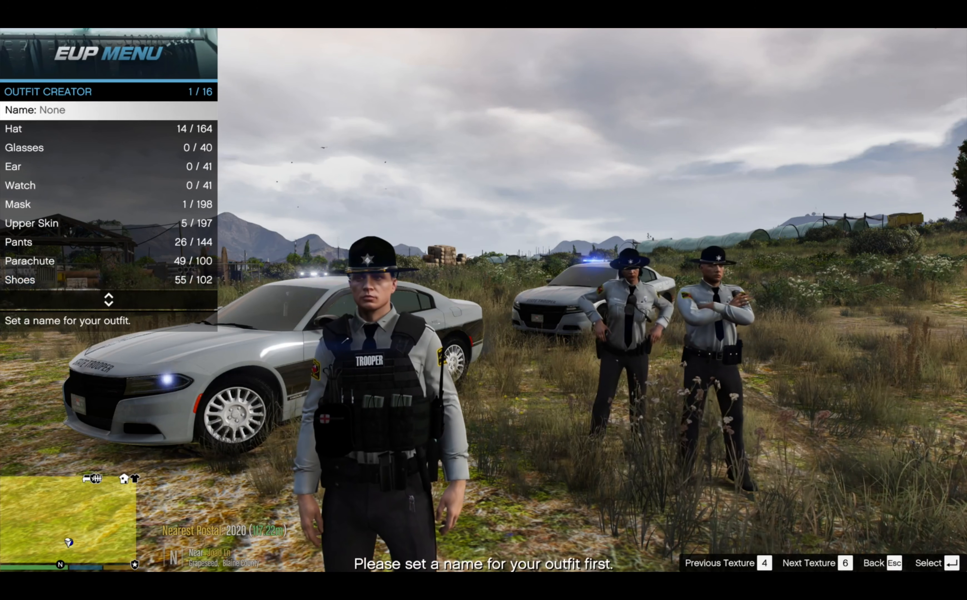
{"action": "key", "text": "Return"}
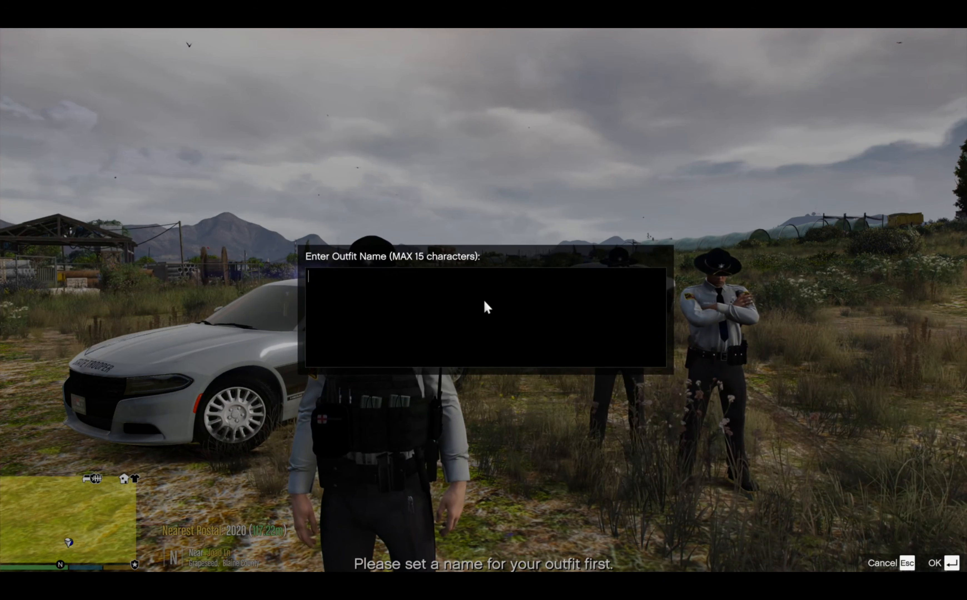
{"action": "type", "text": "N"}
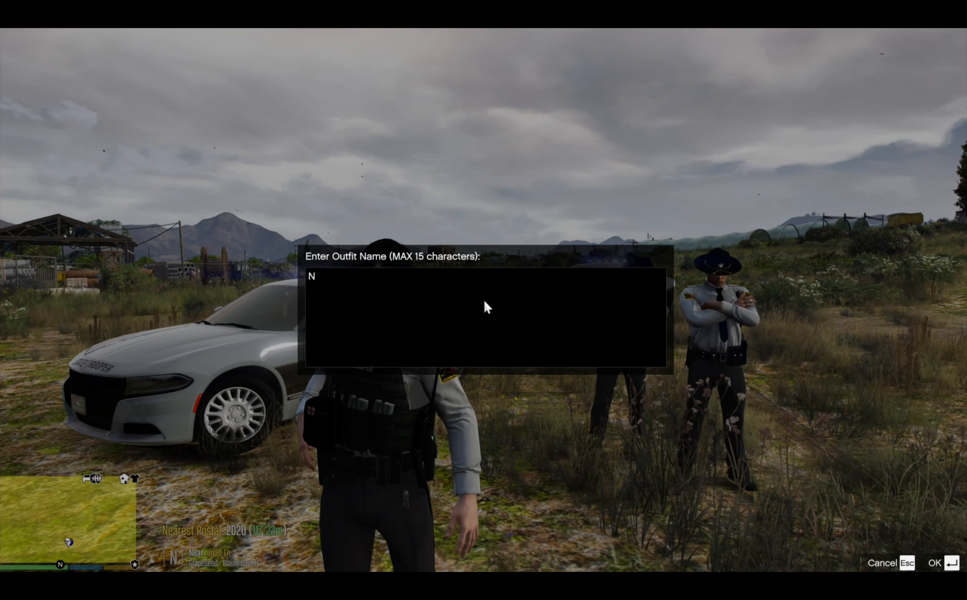
{"action": "type", "text": "CHP"}
{"action": "key", "text": "Return"}
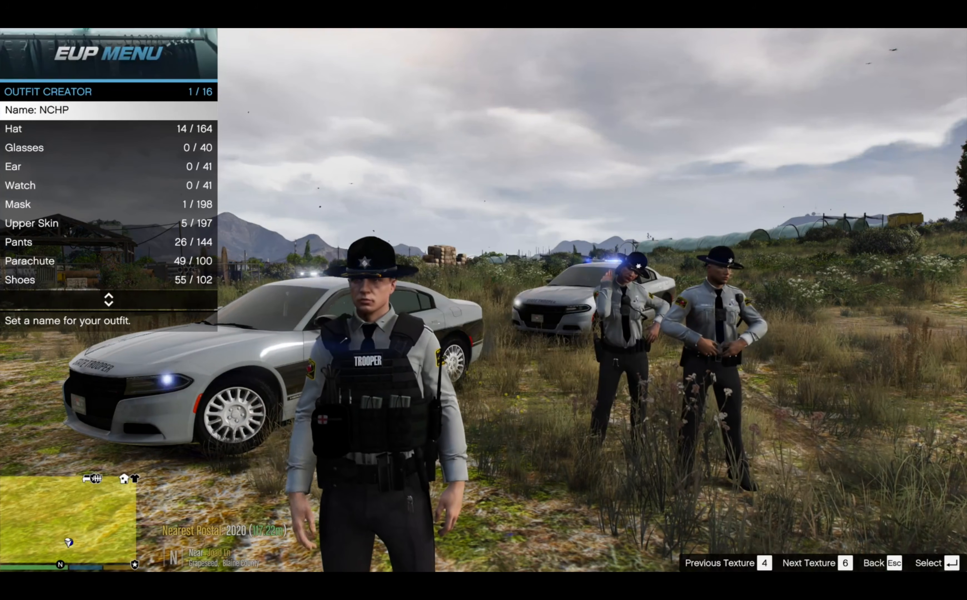
{"action": "key", "text": "Up"}
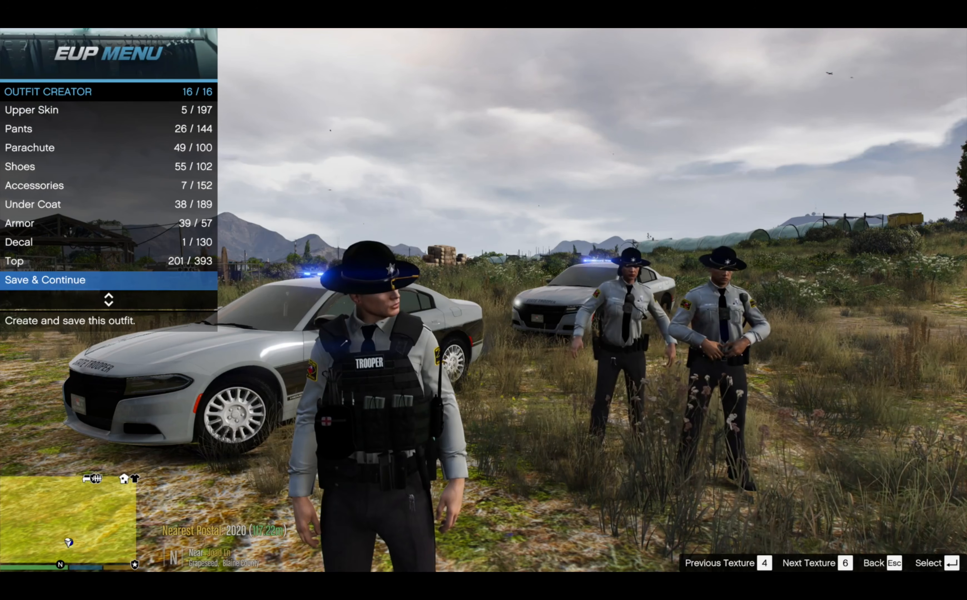
{"action": "key", "text": "Return"}
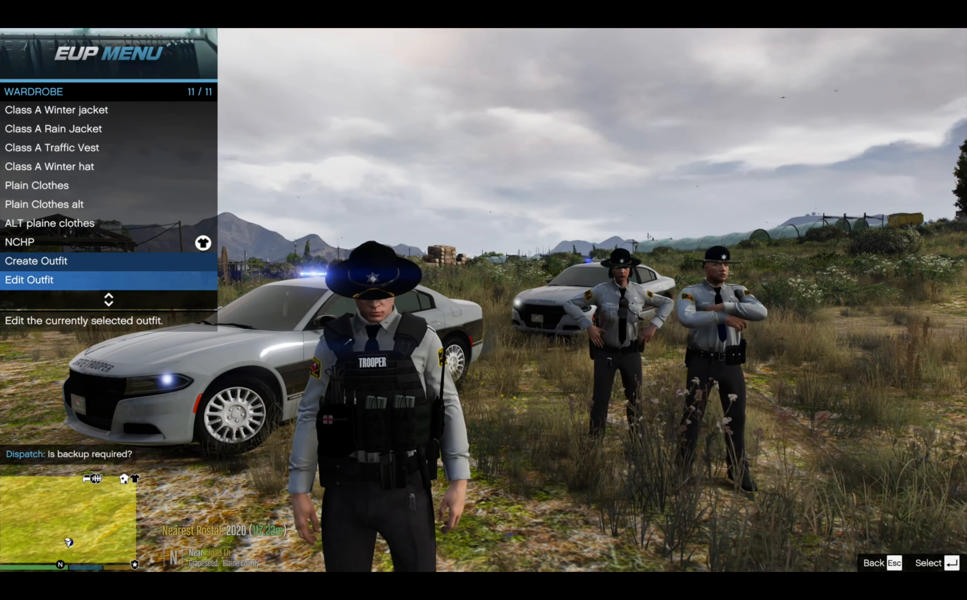
Locate the saved NCHP outfit in the wardrobe list and close the wardrobe
{"action": "key", "text": "Down"}
{"action": "key", "text": "Down"}
{"action": "key", "text": "Down"}
{"action": "key", "text": "Up"}
{"action": "key", "text": "Up"}
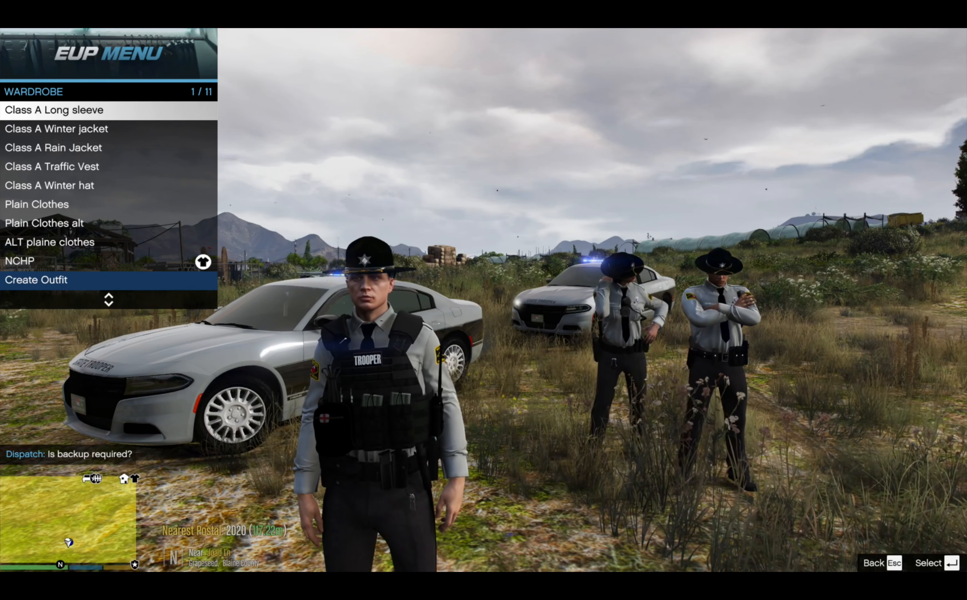
{"action": "key", "text": "Up"}
{"action": "key", "text": "Up"}
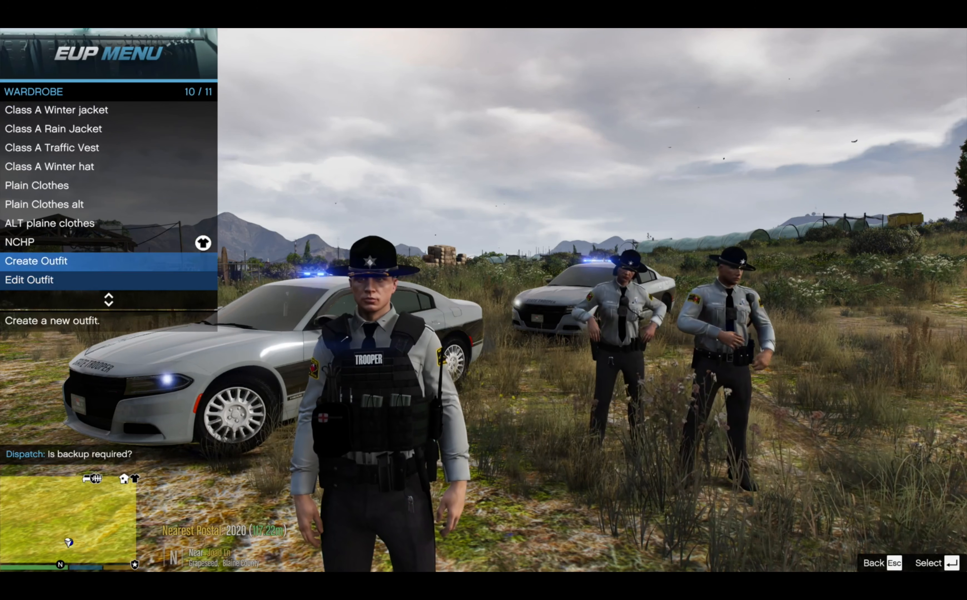
{"action": "key", "text": "Up"}
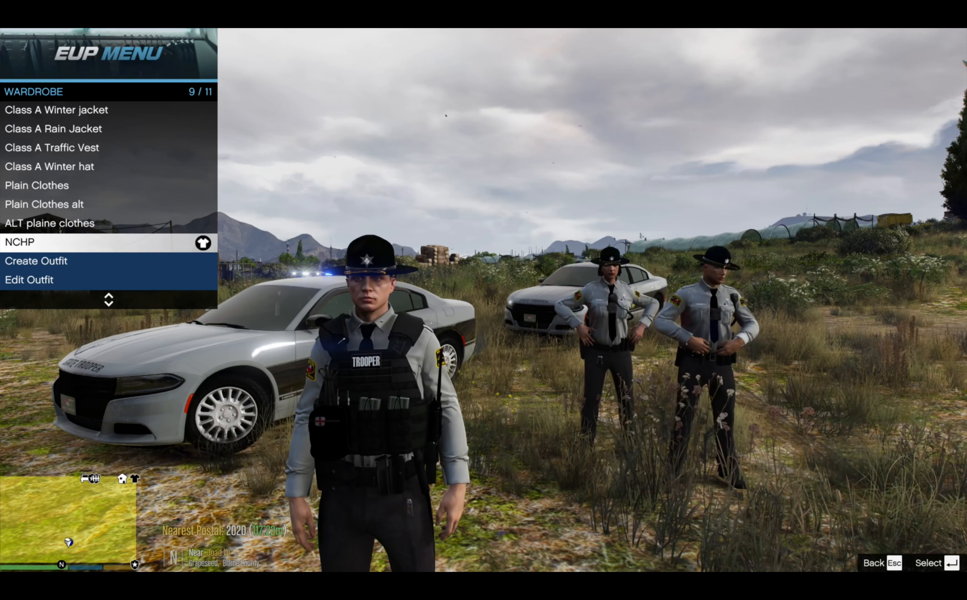
{"action": "key", "text": "Escape"}
{"action": "key", "text": "Escape"}
Request another Code 2 local patrol unit as backup
{"action": "key", "text": "b"}
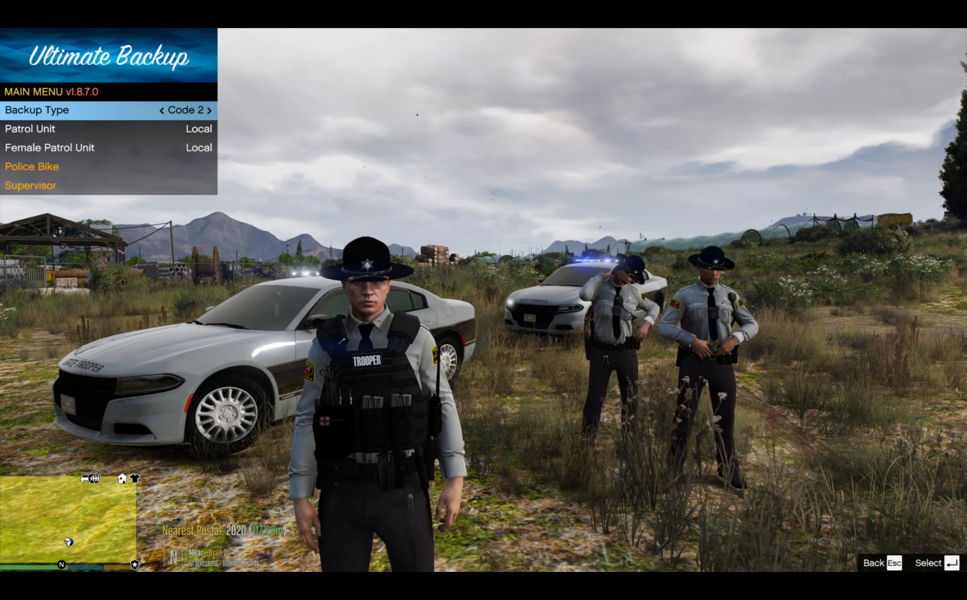
{"action": "key", "text": "Down"}
{"action": "key", "text": "Return"}
Request a Code 3 local patrol unit as backup and walk towards the dirt track where units arrive
{"action": "key", "text": "b"}
{"action": "key", "text": "Right"}
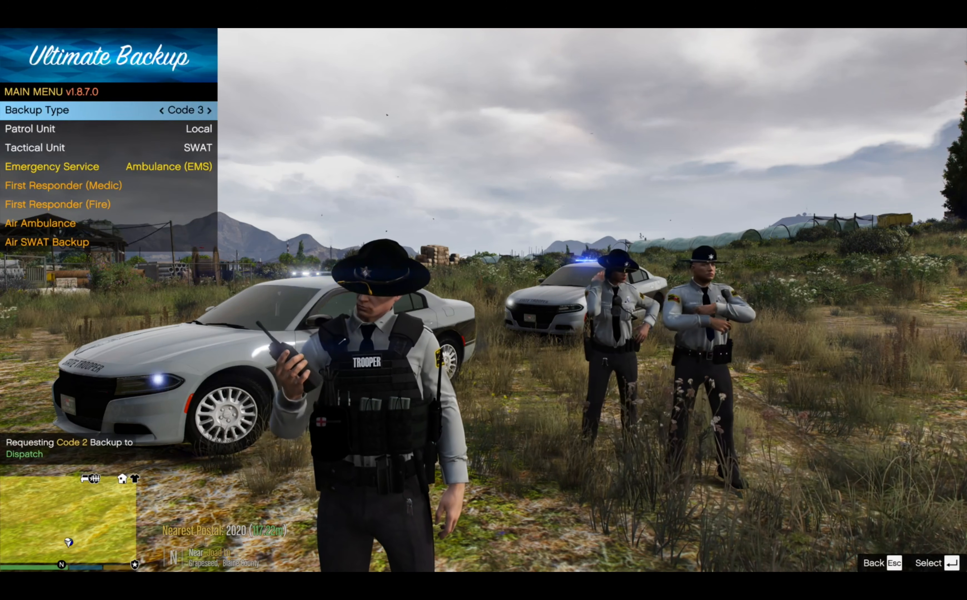
{"action": "key", "text": "Down"}
{"action": "key", "text": "Return"}
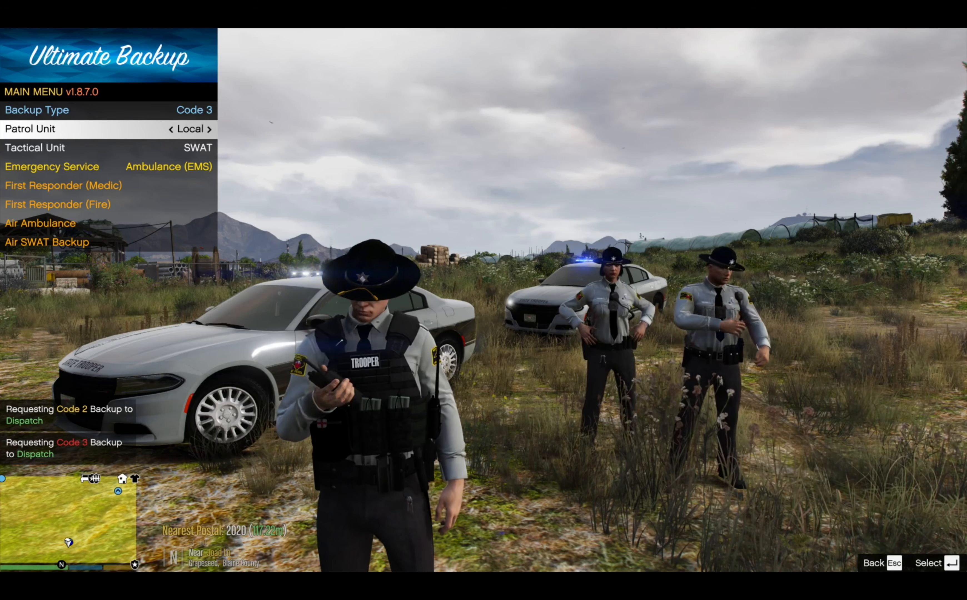
{"action": "key", "text": "Escape"}
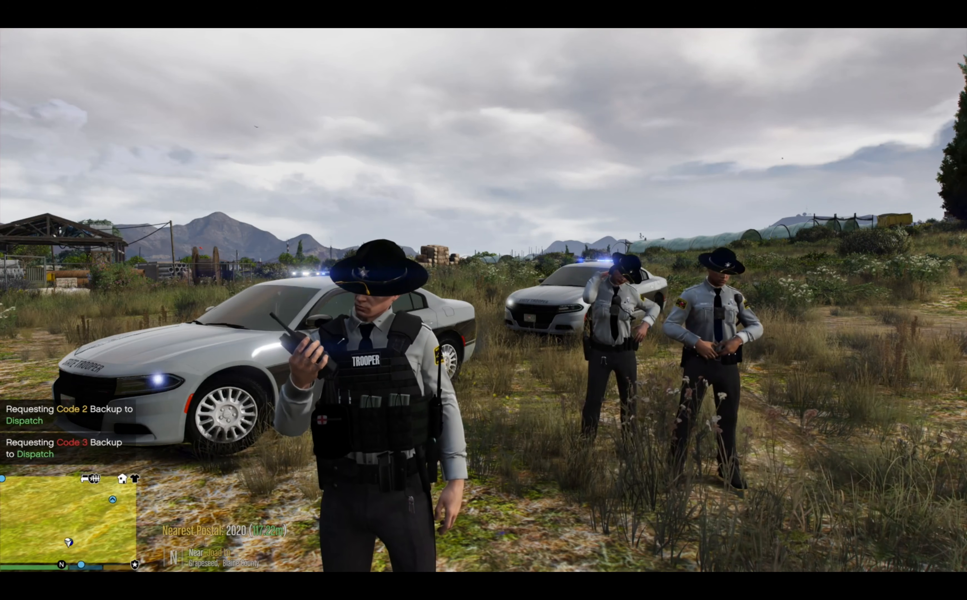
{"action": "key", "text": "w"}
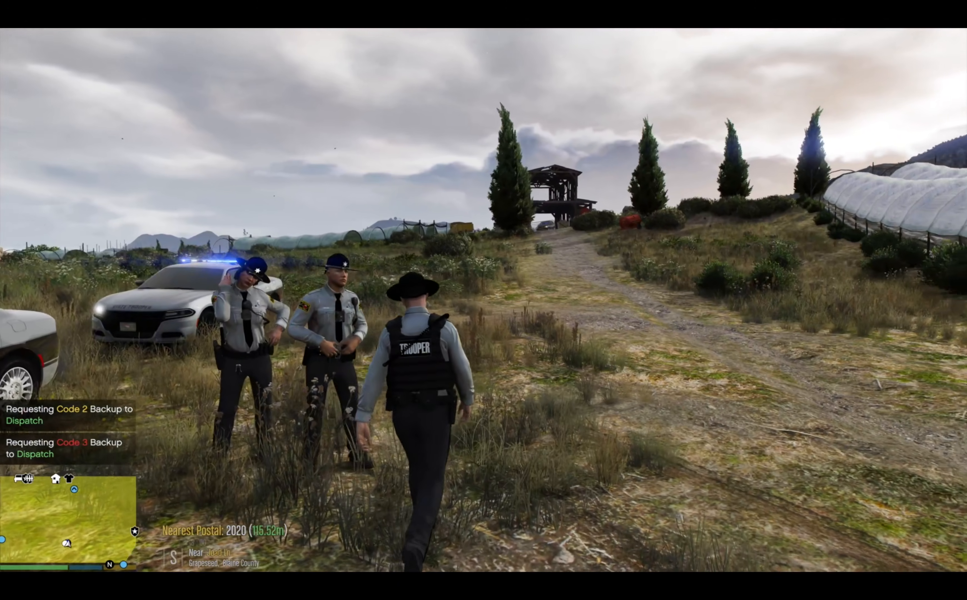
Walk around the responding troopers to examine their uniforms and the arriving backup vehicles, and dismiss the backup menu without requesting another unit
{"action": "key", "text": "s"}
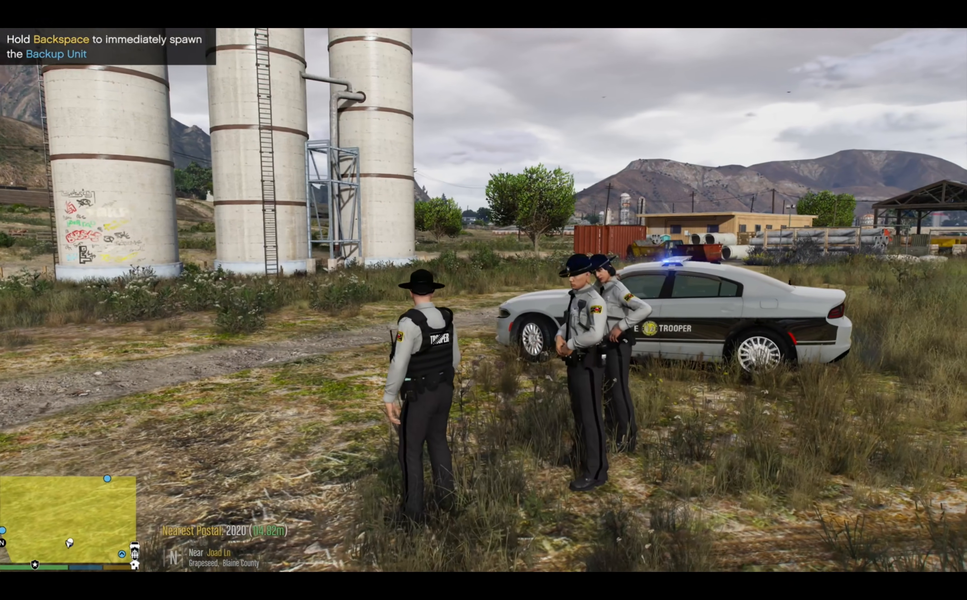
{"action": "key", "text": "w"}
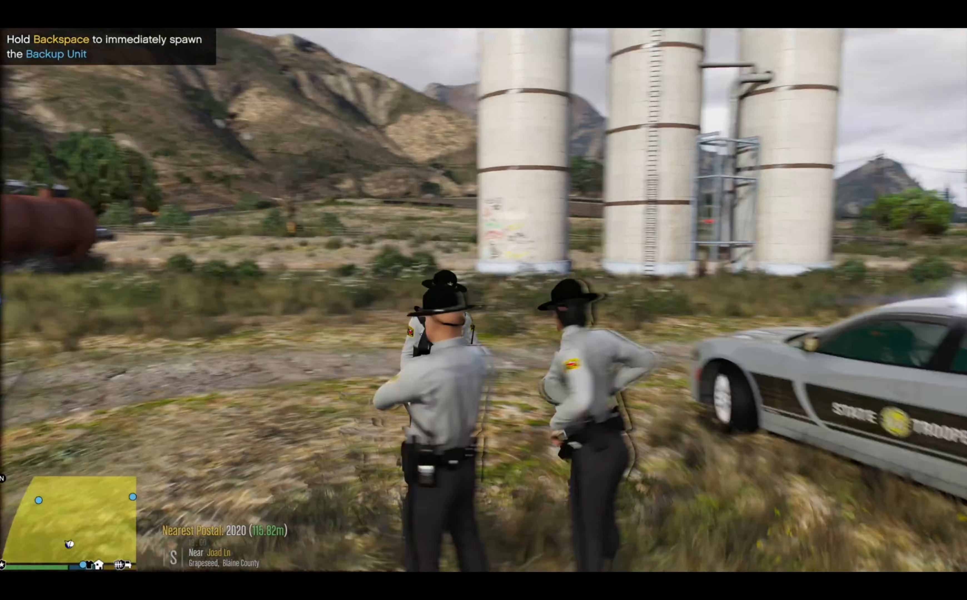
{"action": "key", "text": "d"}
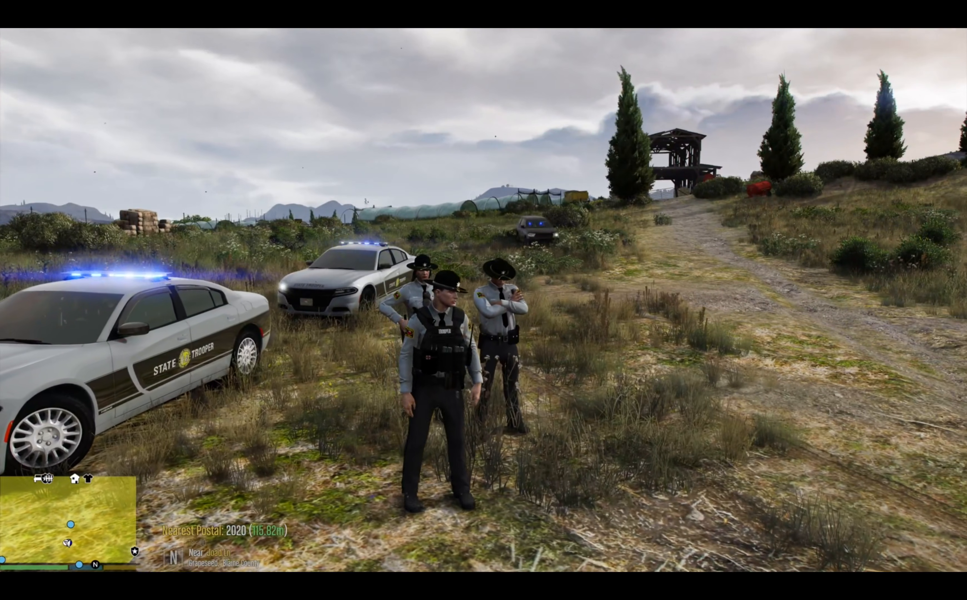
{"action": "key", "text": "d"}
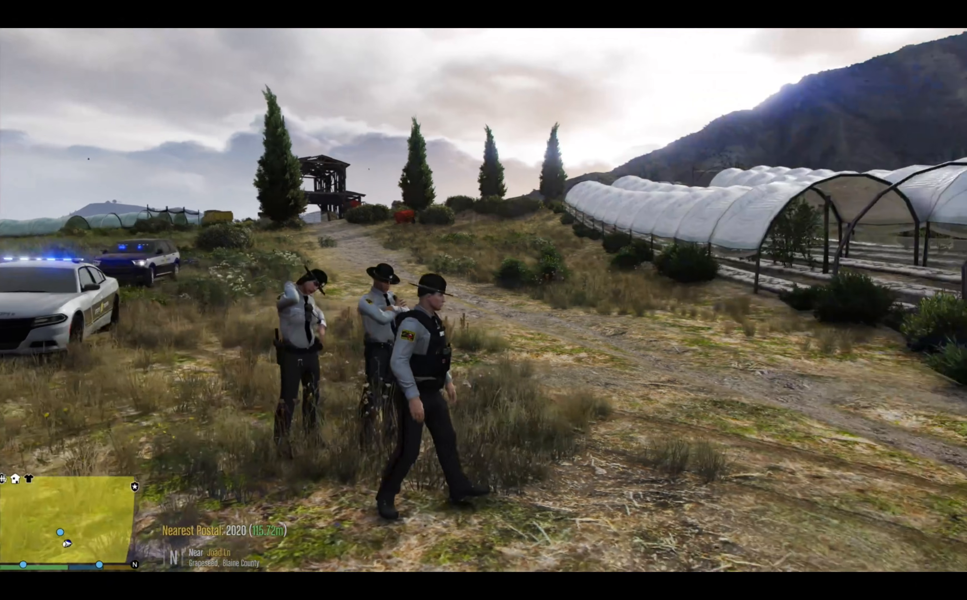
{"action": "key", "text": "d"}
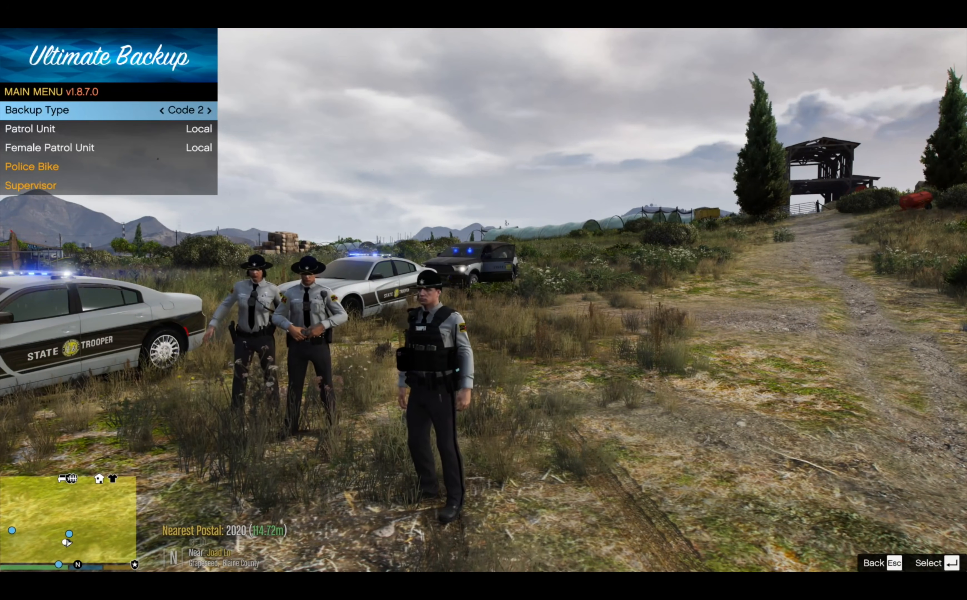
{"action": "key", "text": "Escape"}
{"action": "key", "text": "w"}
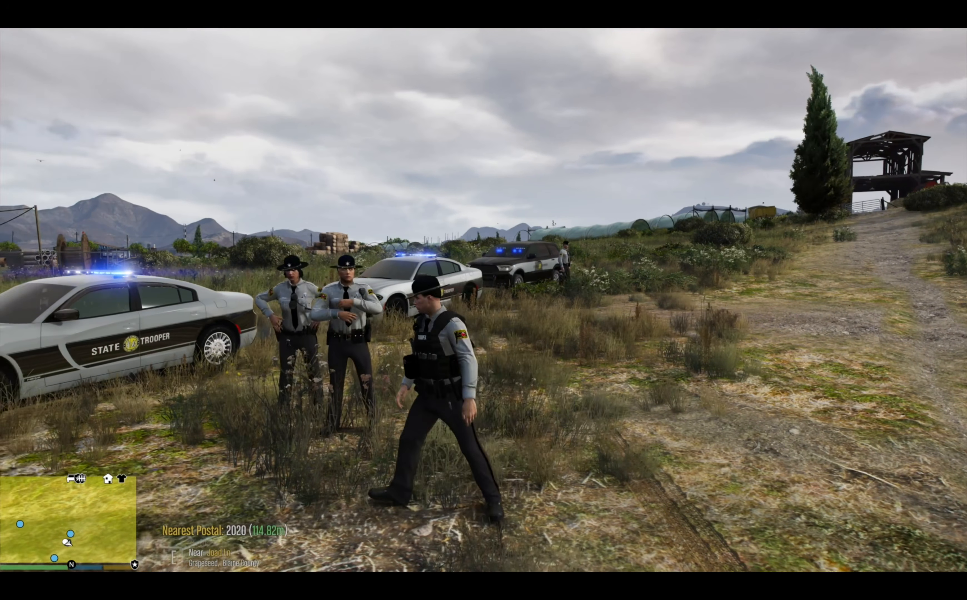